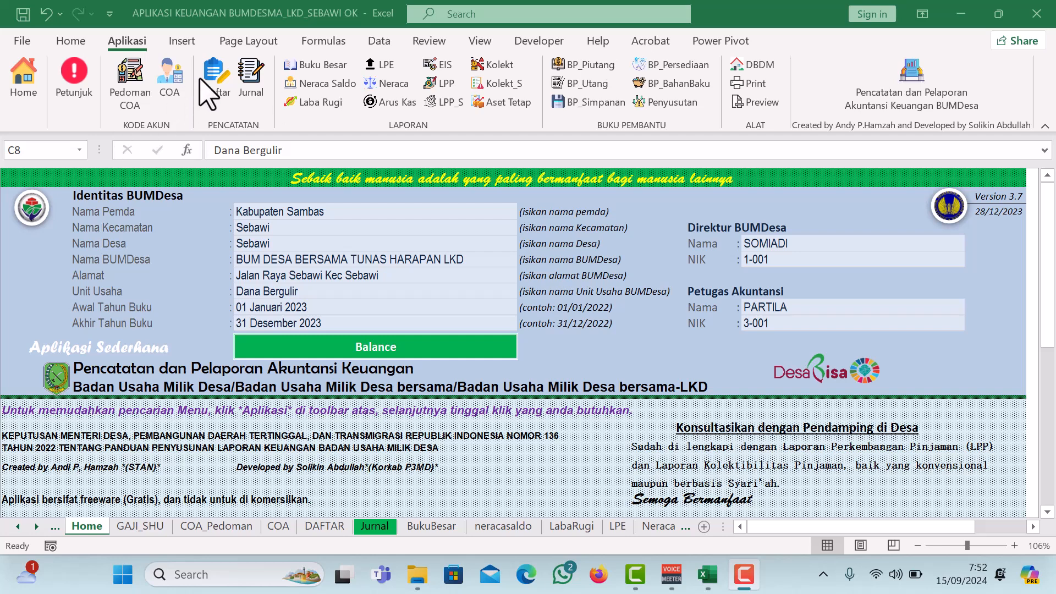
Open the Pedoman COA sheet and look through its level 4 chart of accounts.
{"action": "left_click", "coordinate": [137, 101]}
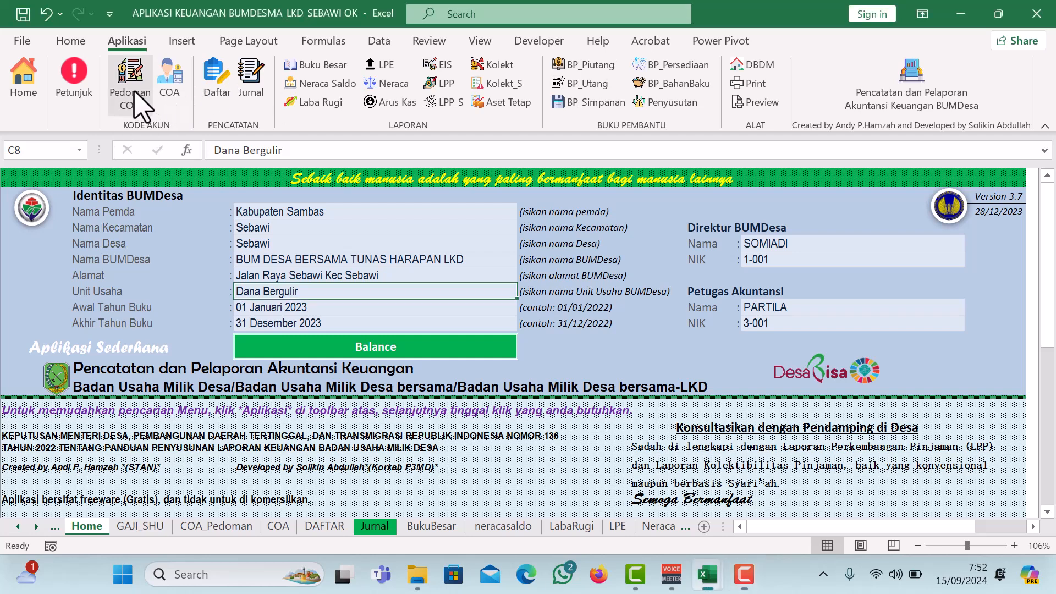
{"action": "left_click", "coordinate": [138, 102]}
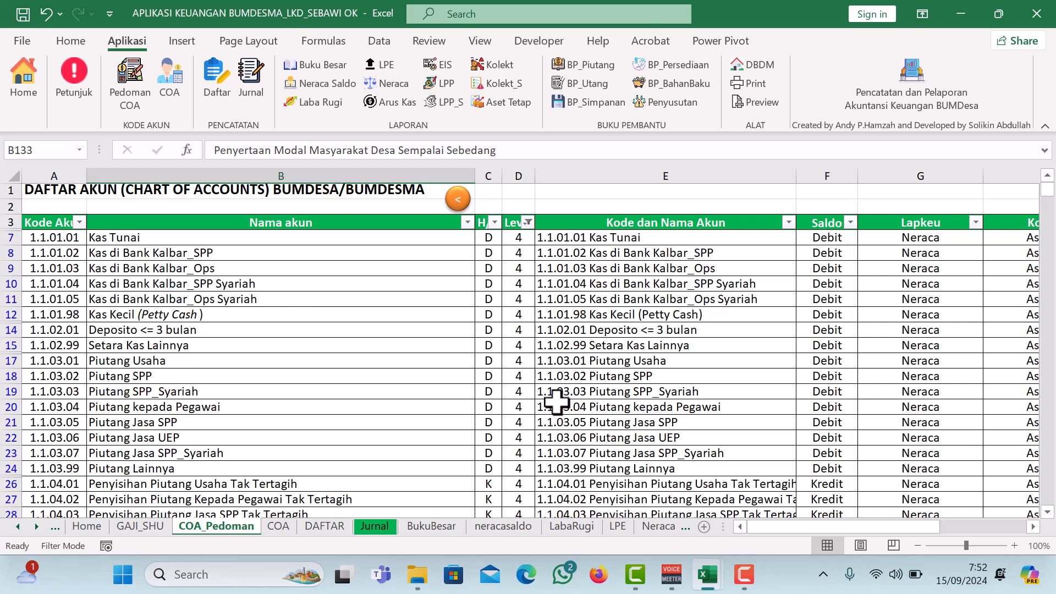
{"action": "scroll", "coordinate": [566, 392], "scroll_direction": "down", "scroll_amount": 1}
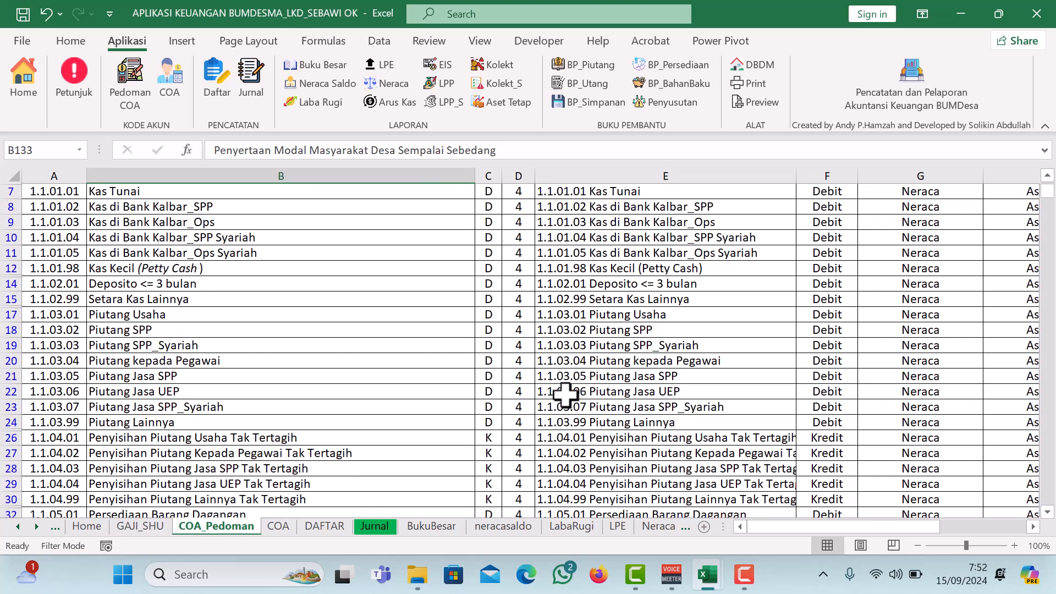
{"action": "scroll", "coordinate": [341, 443], "scroll_direction": "down", "scroll_amount": 2}
{"action": "scroll", "coordinate": [341, 443], "scroll_direction": "down", "scroll_amount": 4}
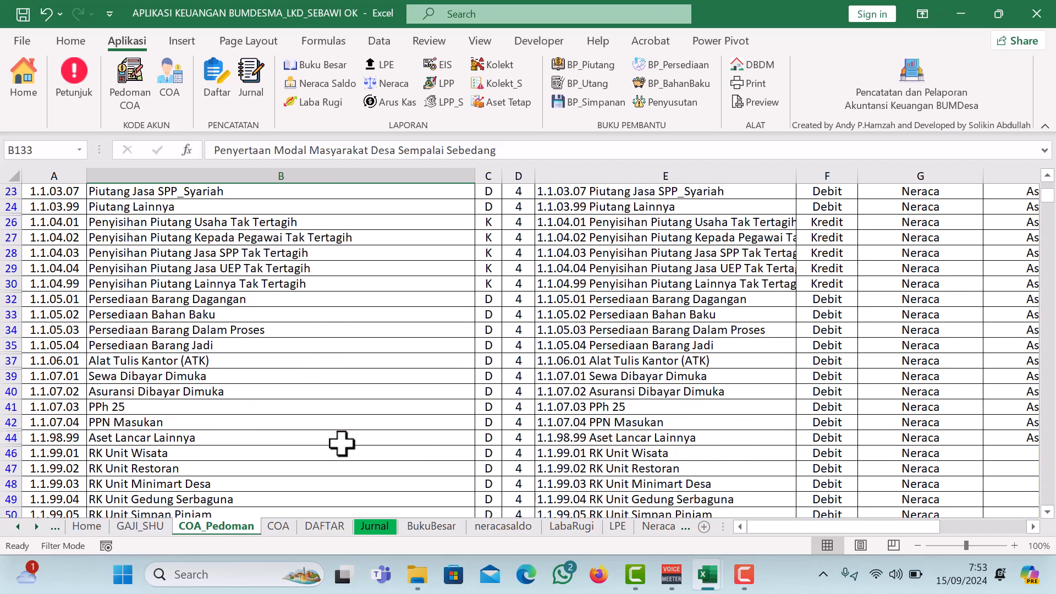
{"action": "scroll", "coordinate": [343, 442], "scroll_direction": "up", "scroll_amount": 6}
{"action": "scroll", "coordinate": [342, 441], "scroll_direction": "down", "scroll_amount": 3}
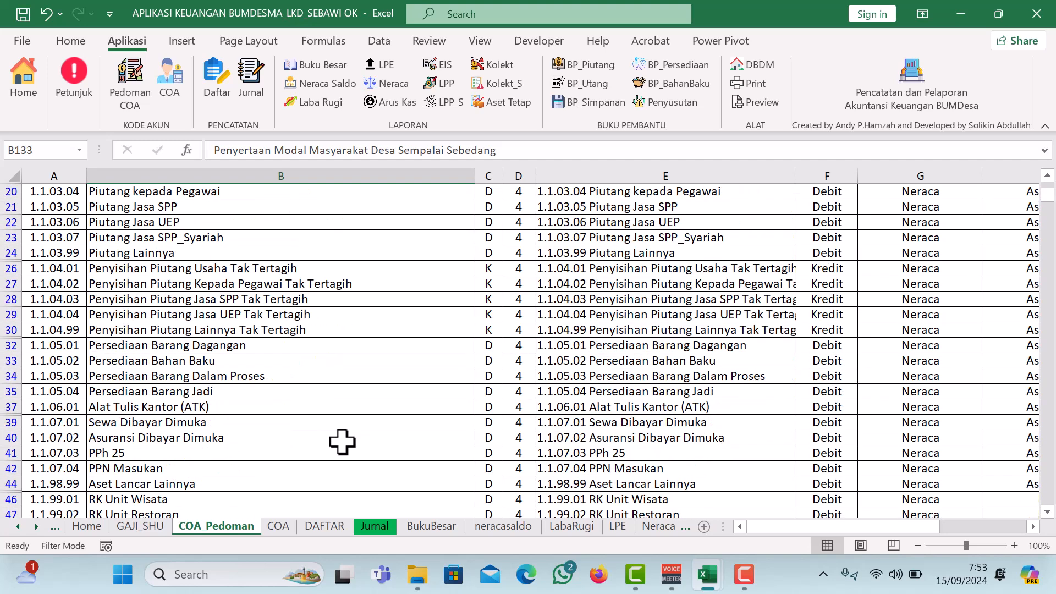
{"action": "scroll", "coordinate": [343, 439], "scroll_direction": "down", "scroll_amount": 1}
{"action": "scroll", "coordinate": [608, 358], "scroll_direction": "up", "scroll_amount": 7}
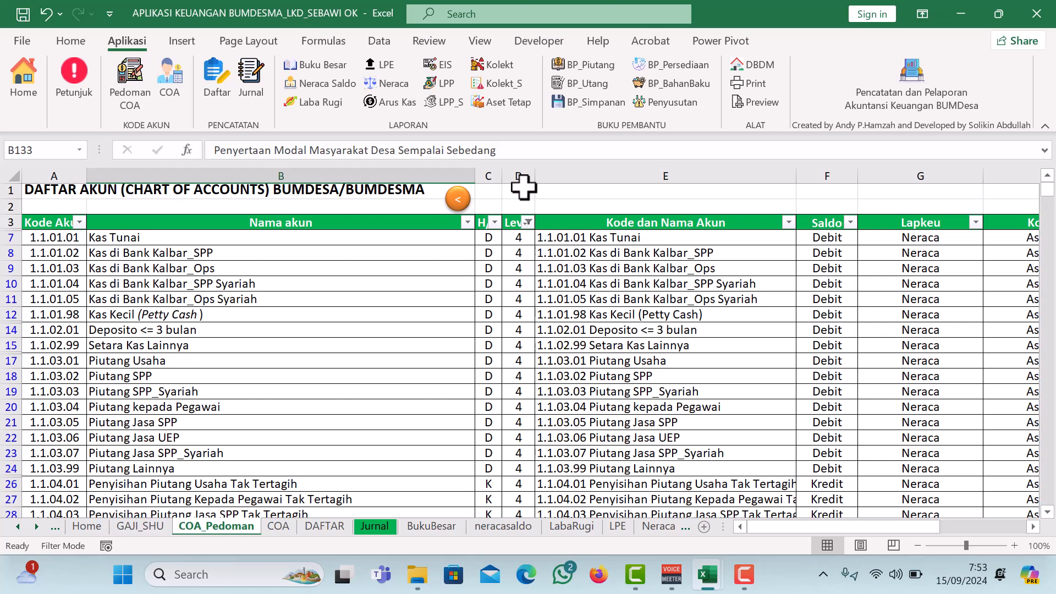
Add level 3 to the Level filter so the chart of accounts shows levels 3 and 4.
{"action": "left_click", "coordinate": [528, 222]}
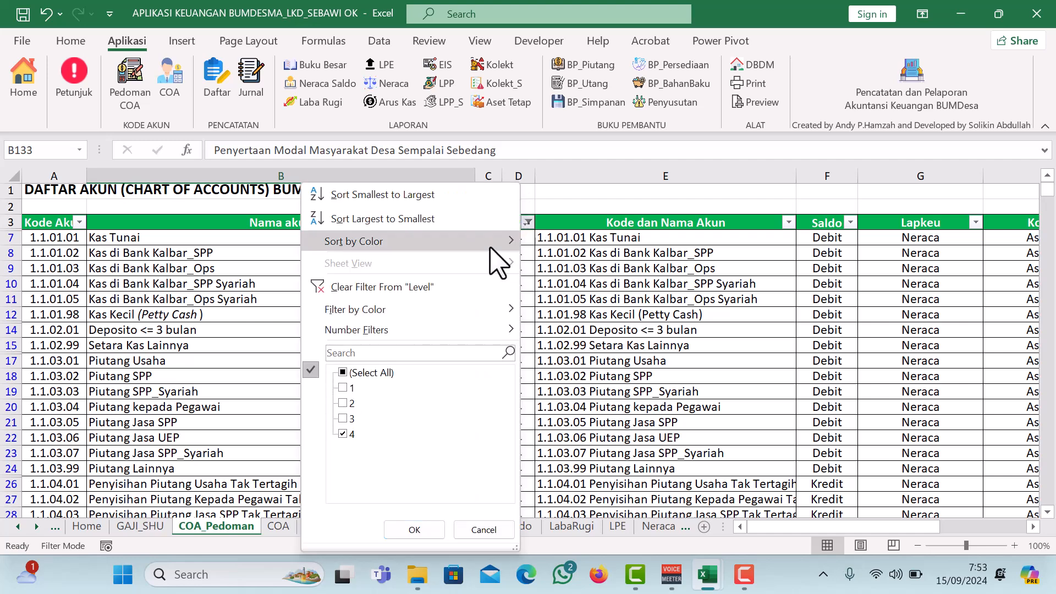
{"action": "left_click", "coordinate": [342, 418]}
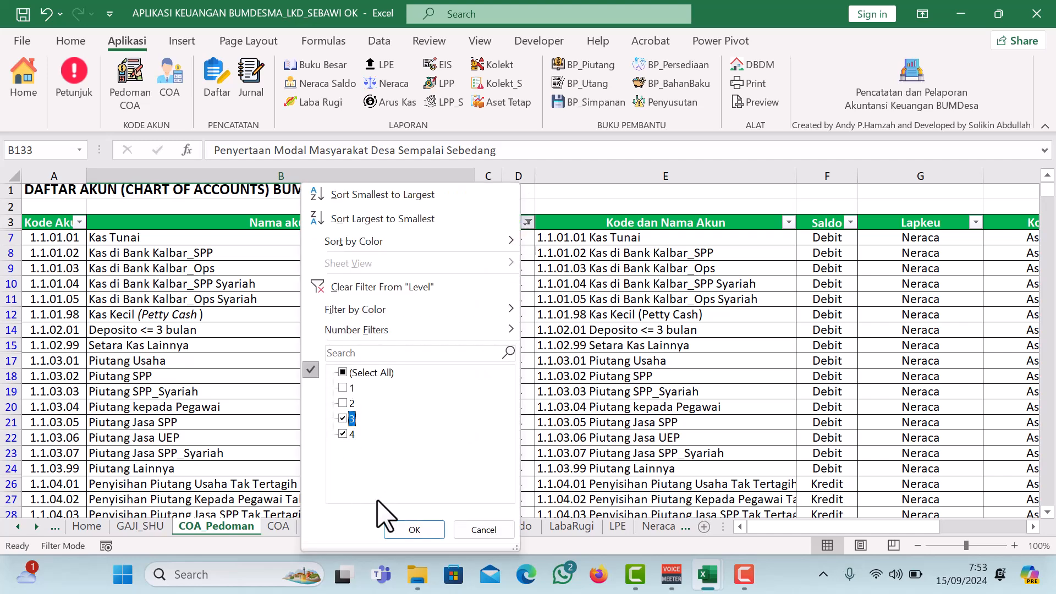
{"action": "left_click", "coordinate": [413, 529]}
Examine the Penyertaan Modal Masyarakat accounts and the Bagi Hasil Penyertaan Modal accounts for each village.
{"action": "scroll", "coordinate": [544, 377], "scroll_direction": "down", "scroll_amount": 8}
{"action": "scroll", "coordinate": [548, 377], "scroll_direction": "down", "scroll_amount": 20}
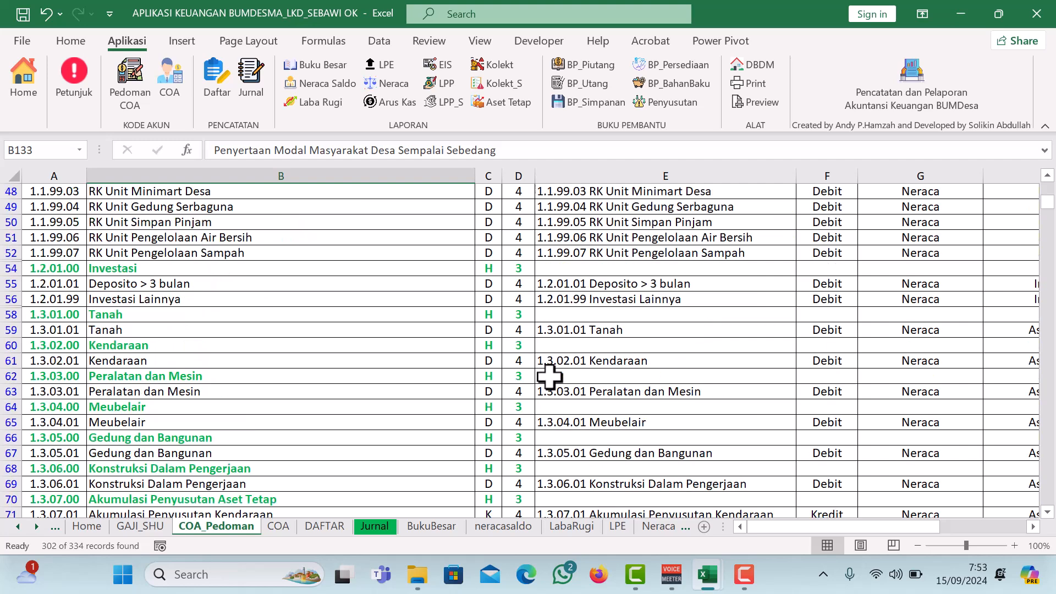
{"action": "scroll", "coordinate": [548, 377], "scroll_direction": "down", "scroll_amount": 10}
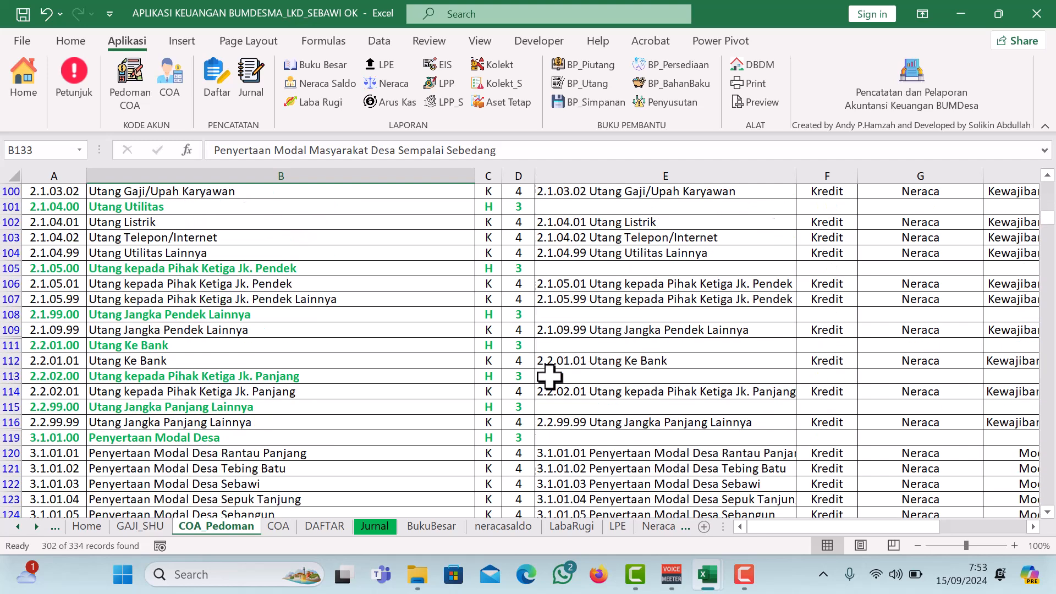
{"action": "left_click_drag", "start_coordinate": [272, 285], "coordinate": [275, 365]}
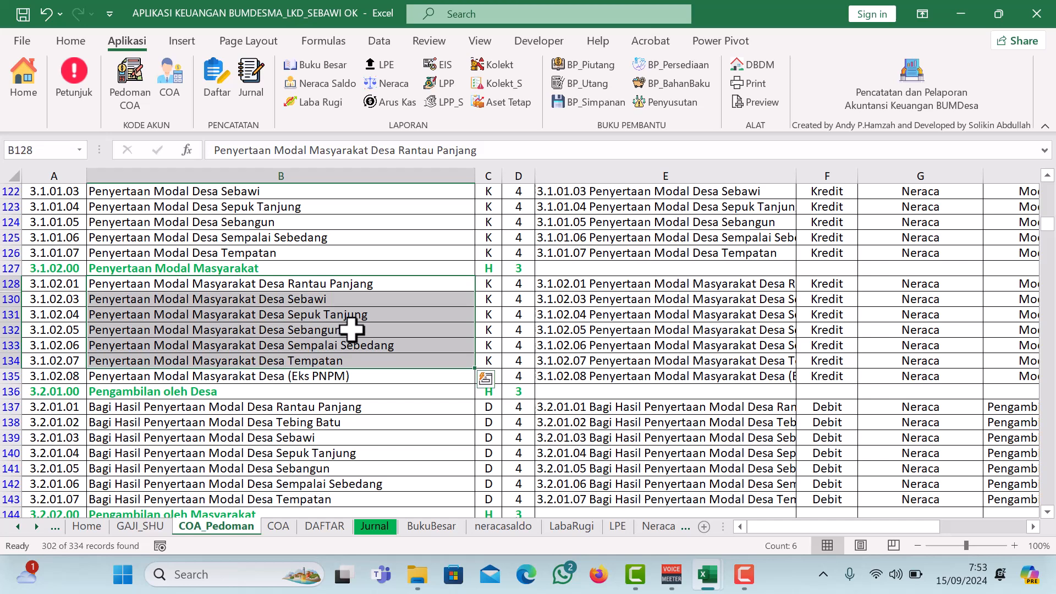
{"action": "scroll", "coordinate": [351, 330], "scroll_direction": "down", "scroll_amount": 1}
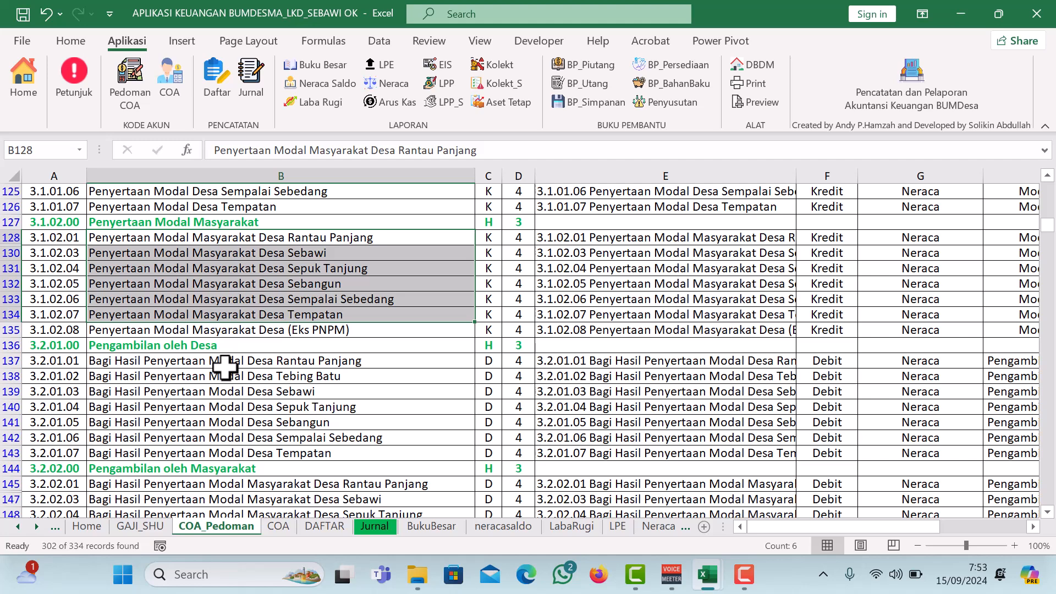
{"action": "left_click", "coordinate": [225, 367]}
{"action": "scroll", "coordinate": [225, 368], "scroll_direction": "down", "scroll_amount": 3}
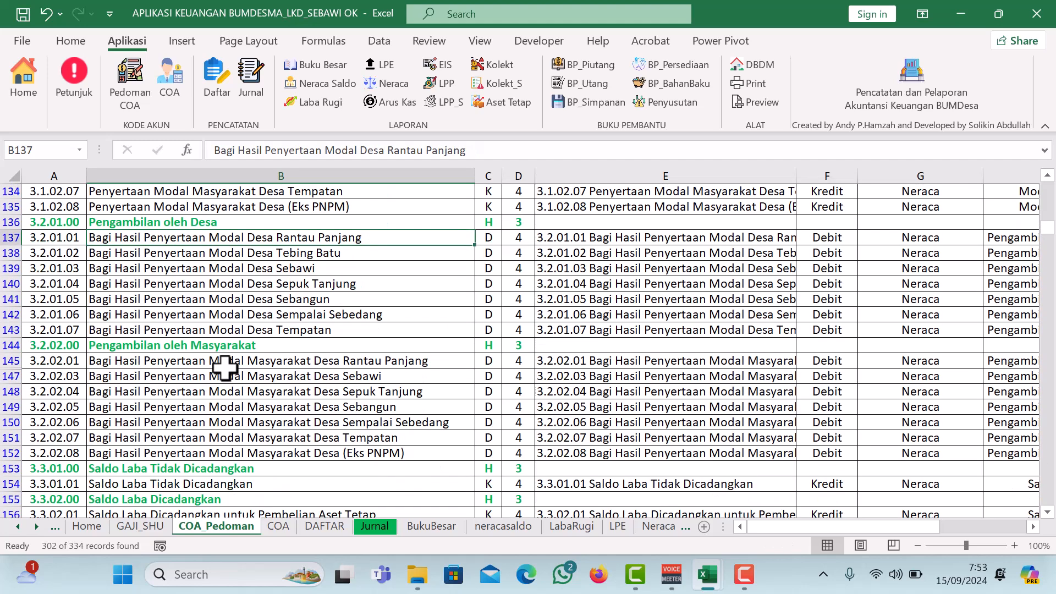
Restrict the Level filter of the chart of accounts to level 4 only again.
{"action": "scroll", "coordinate": [225, 367], "scroll_direction": "up", "scroll_amount": 15}
{"action": "scroll", "coordinate": [644, 313], "scroll_direction": "up", "scroll_amount": 20}
{"action": "scroll", "coordinate": [644, 314], "scroll_direction": "up", "scroll_amount": 9}
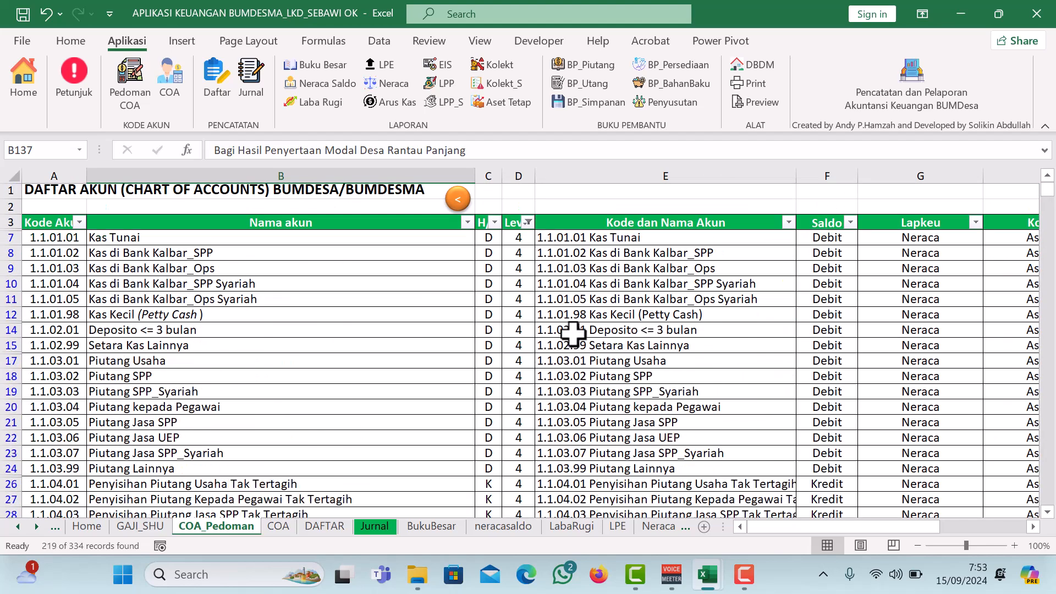
View the COA sheet with its account codes and return to the Home sheet.
{"action": "left_click", "coordinate": [279, 527]}
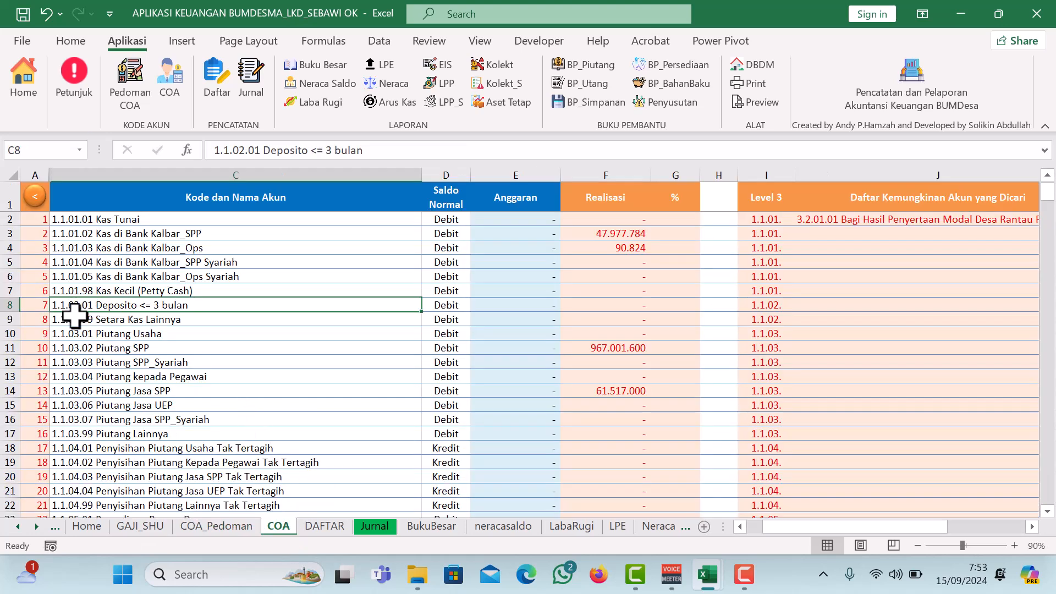
{"action": "left_click", "coordinate": [35, 197]}
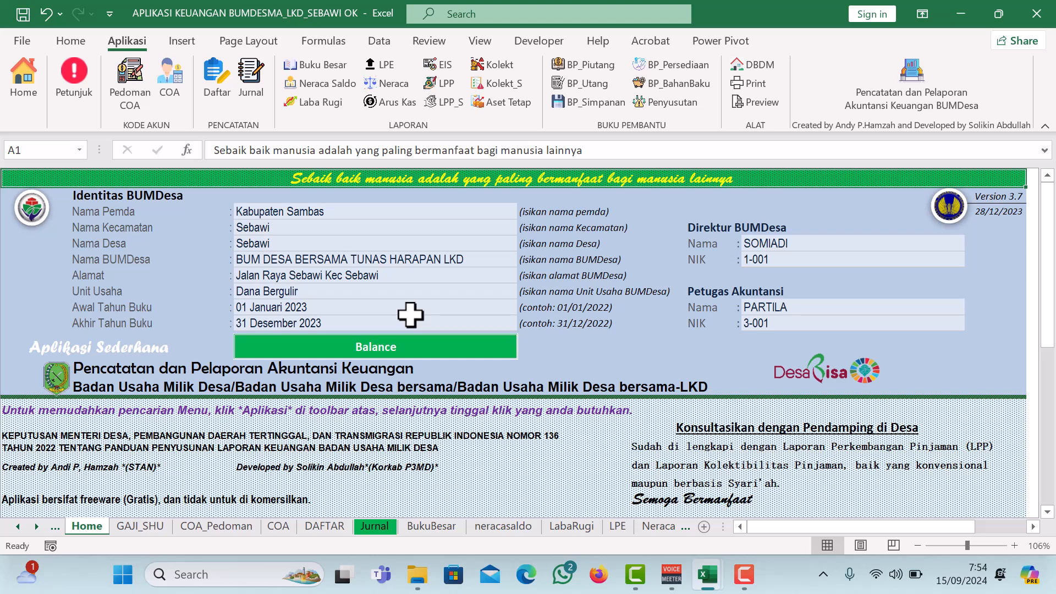
Switch to the 12. LAP-KEUPK SEBAWI PER 31 DESEMBER TUTUP BUKU 2023 workbook and look over its LPP-SPP PRINT sheet.
{"action": "mouse_move", "coordinate": [707, 574]}
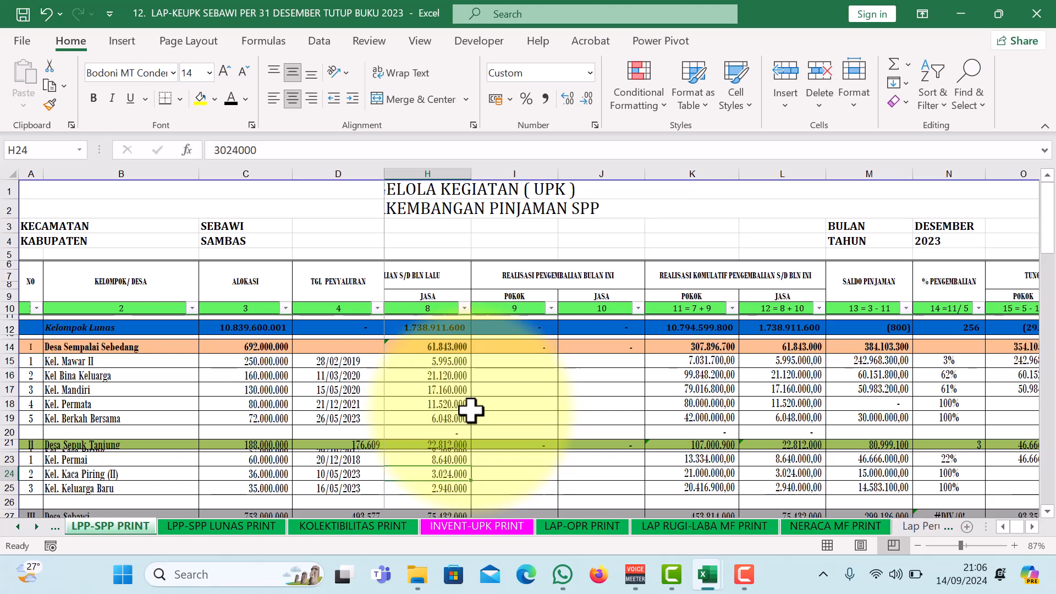
{"action": "scroll", "coordinate": [472, 410], "scroll_direction": "down", "scroll_amount": 3}
{"action": "scroll", "coordinate": [471, 410], "scroll_direction": "up", "scroll_amount": 3}
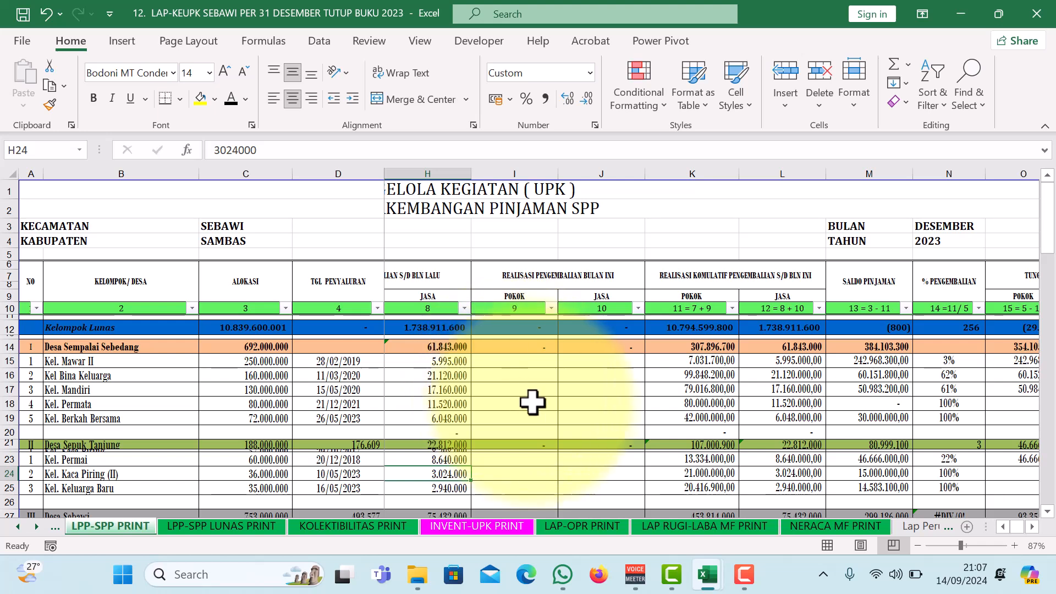
Switch to the APLIKASI KEUANGAN BUMDESMA_LKD workbook and review the identity fields from Nama Pemda to Akhir Tahun Buku.
{"action": "mouse_move", "coordinate": [724, 585]}
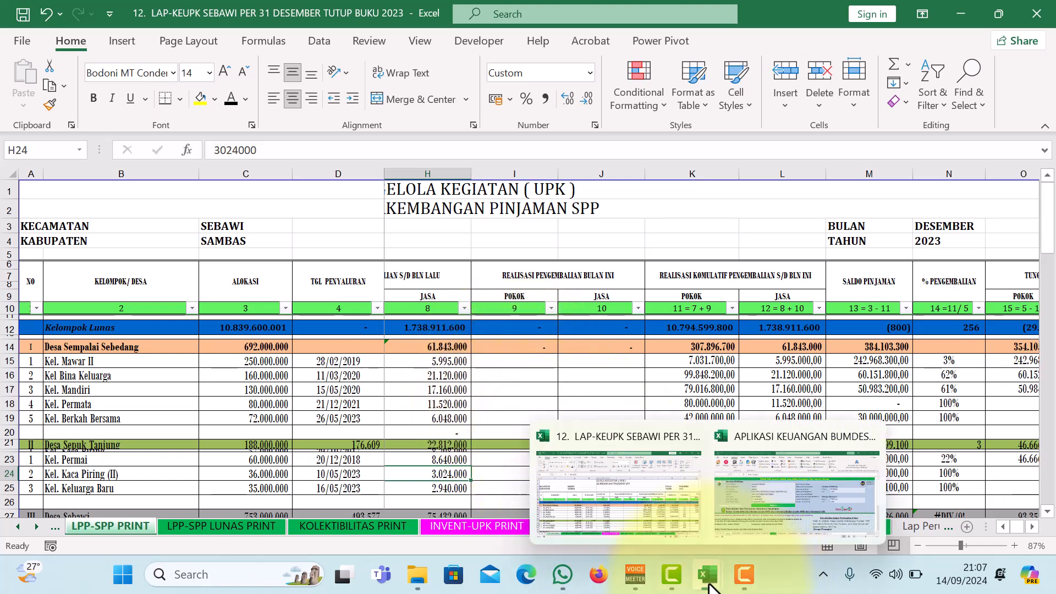
{"action": "left_click", "coordinate": [767, 507]}
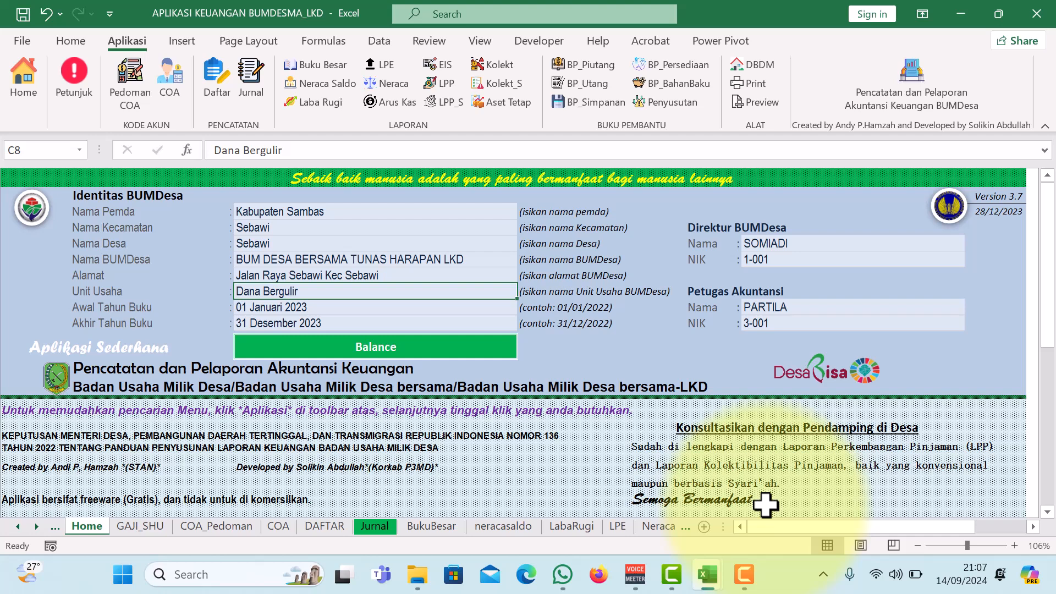
{"action": "left_click", "coordinate": [316, 210]}
{"action": "left_click_drag", "start_coordinate": [316, 210], "coordinate": [302, 318]}
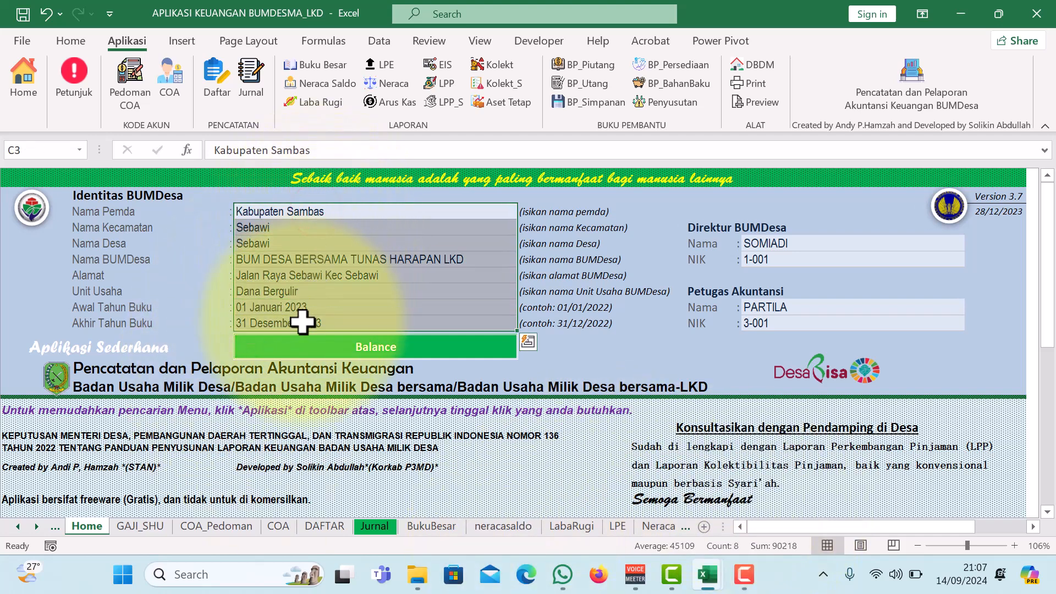
{"action": "left_click", "coordinate": [277, 312]}
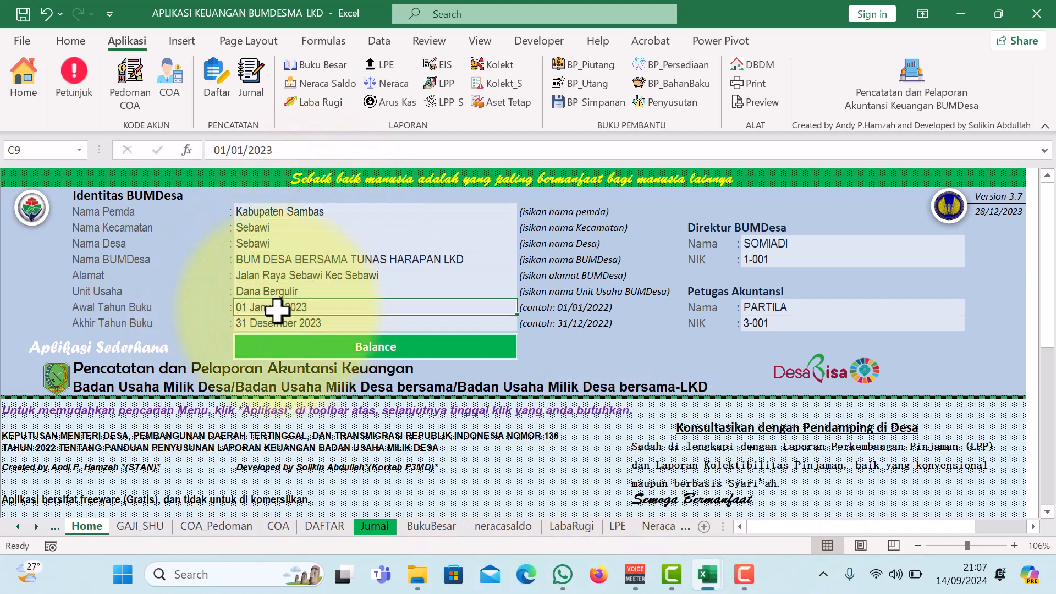
{"action": "left_click", "coordinate": [317, 324]}
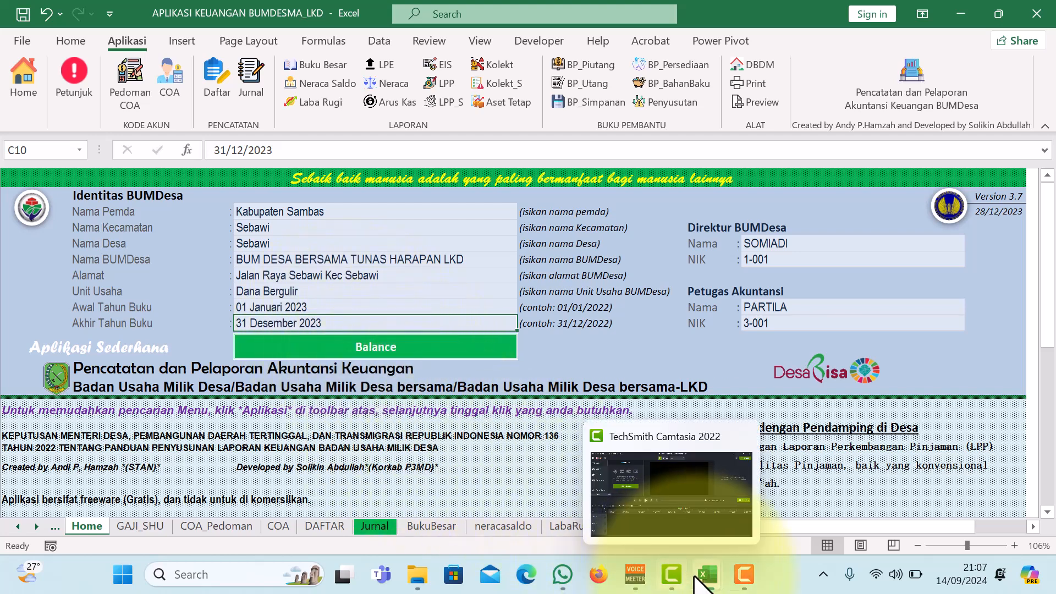
Return to the LAP-KEUPK SEBAWI workbook and bring the repayment target columns of the LPP-SPP PRINT sheet into view.
{"action": "mouse_move", "coordinate": [708, 586]}
{"action": "left_click", "coordinate": [651, 523]}
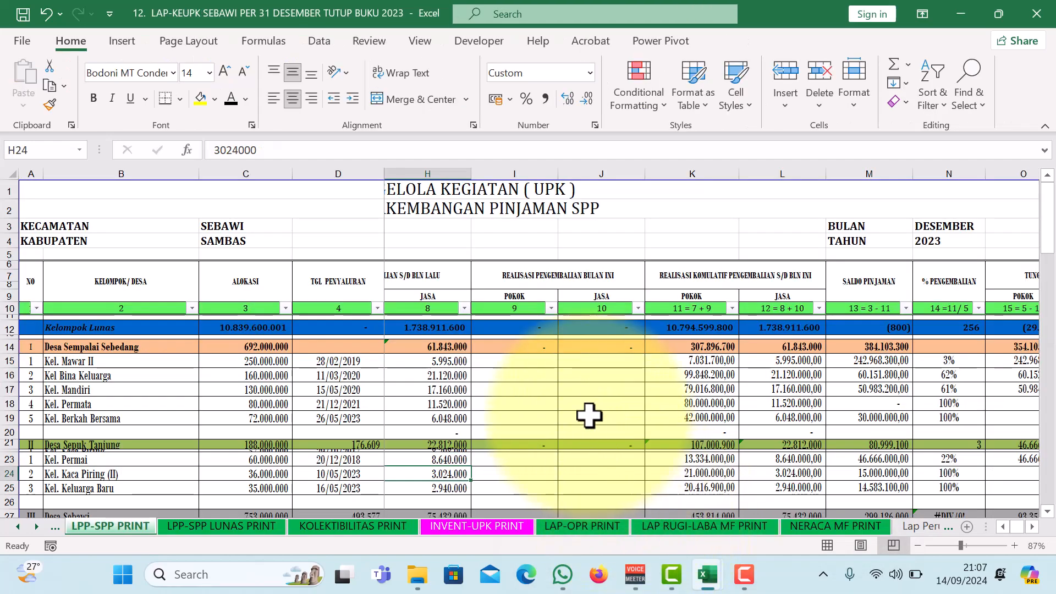
{"action": "scroll", "coordinate": [588, 416], "scroll_direction": "down", "scroll_amount": 1}
{"action": "scroll", "coordinate": [588, 415], "scroll_direction": "up", "scroll_amount": 1}
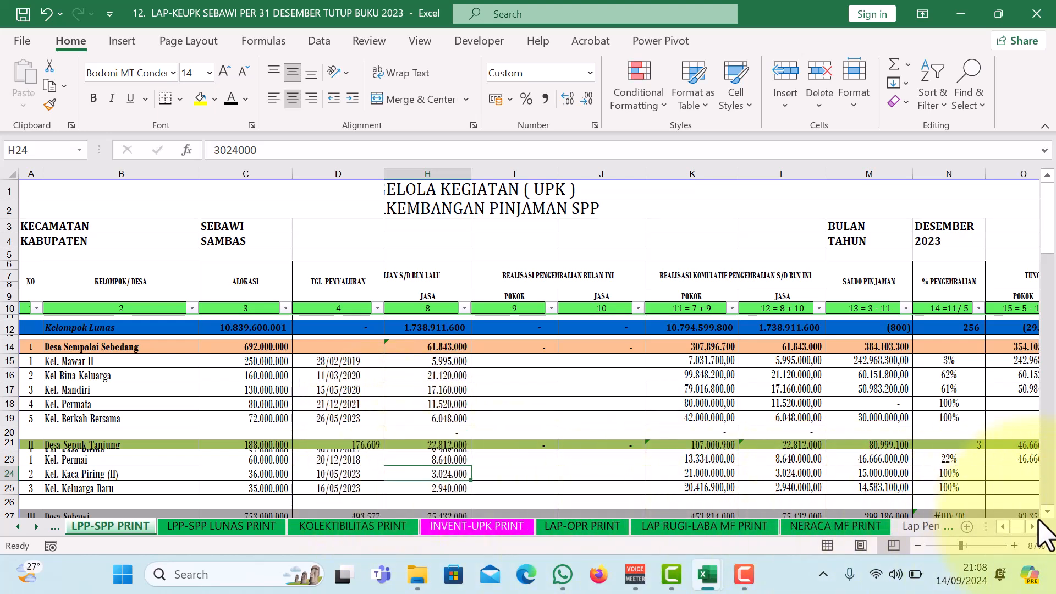
{"action": "left_click_drag", "start_coordinate": [985, 529], "coordinate": [821, 530]}
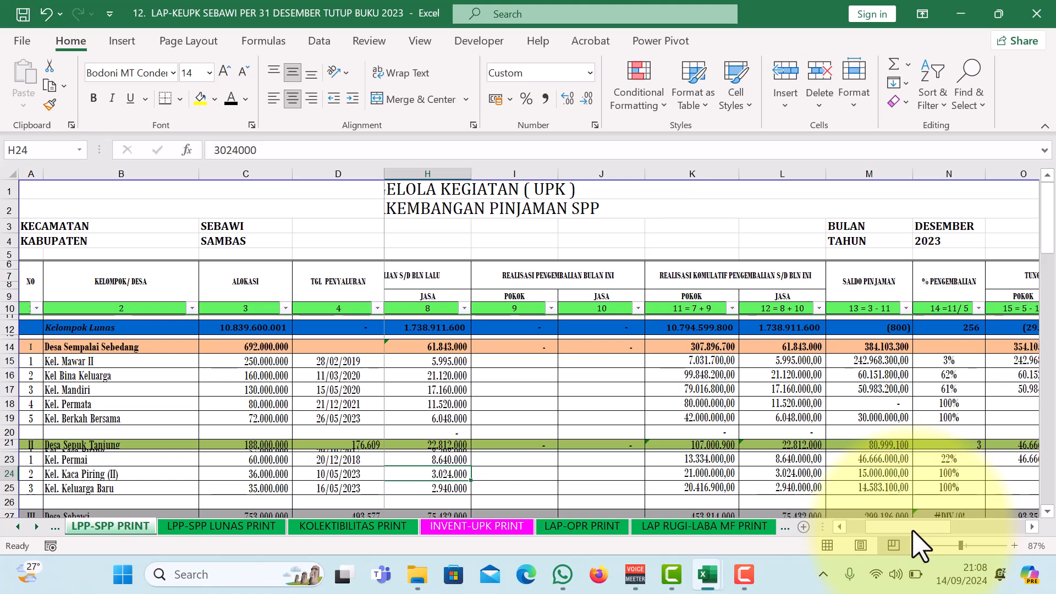
{"action": "left_click_drag", "start_coordinate": [909, 532], "coordinate": [884, 531]}
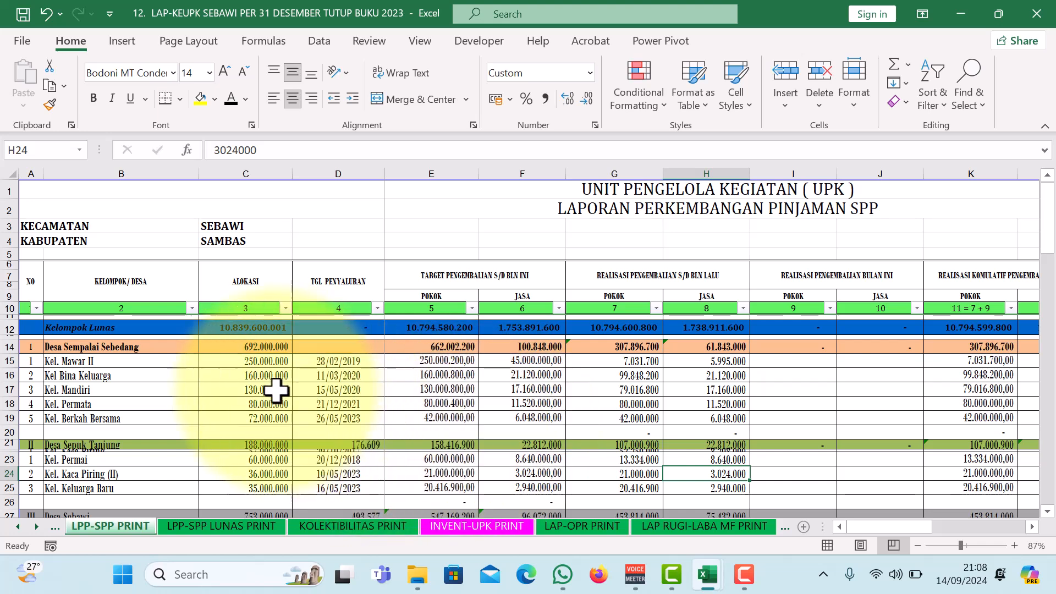
Check the Kelompok/Desa, Alokasi and Tgl Penyaluran column headings of the SPP loan report.
{"action": "left_click", "coordinate": [115, 293]}
{"action": "left_click", "coordinate": [236, 285]}
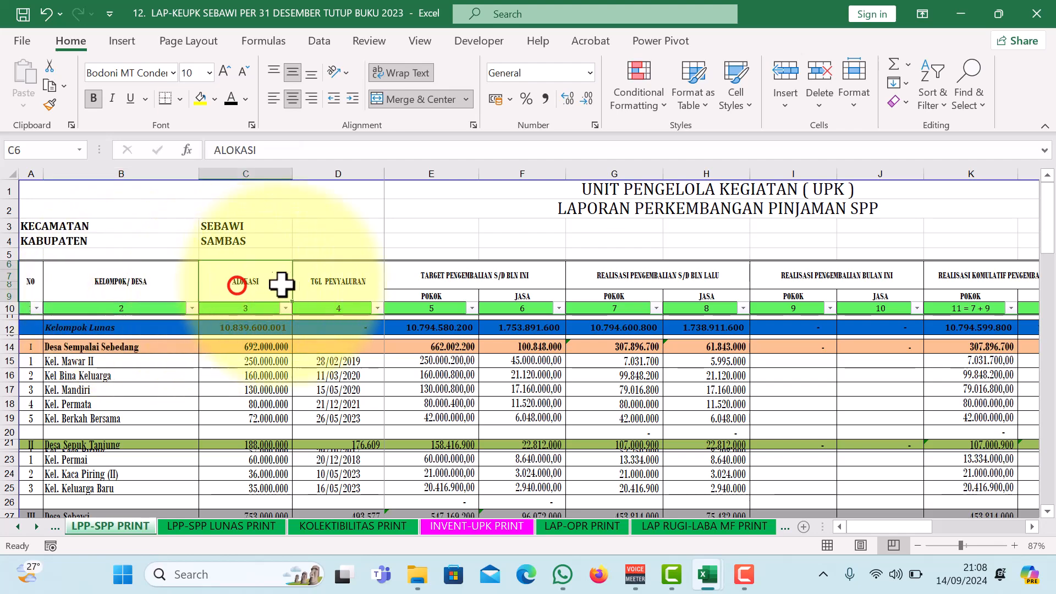
{"action": "left_click", "coordinate": [319, 282]}
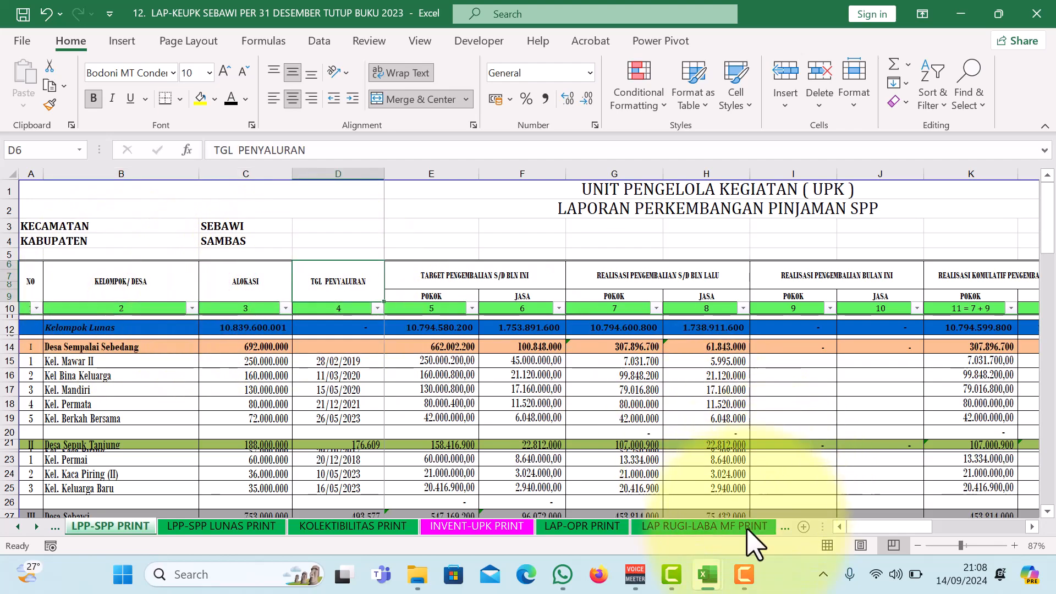
Open the LPP sheet in the APLIKASI KEUANGAN BUMDESMA_LKD workbook and review its Nama Nasabah, Alamat and Alokasi Pinjaman columns.
{"action": "mouse_move", "coordinate": [707, 574]}
{"action": "left_click", "coordinate": [727, 498]}
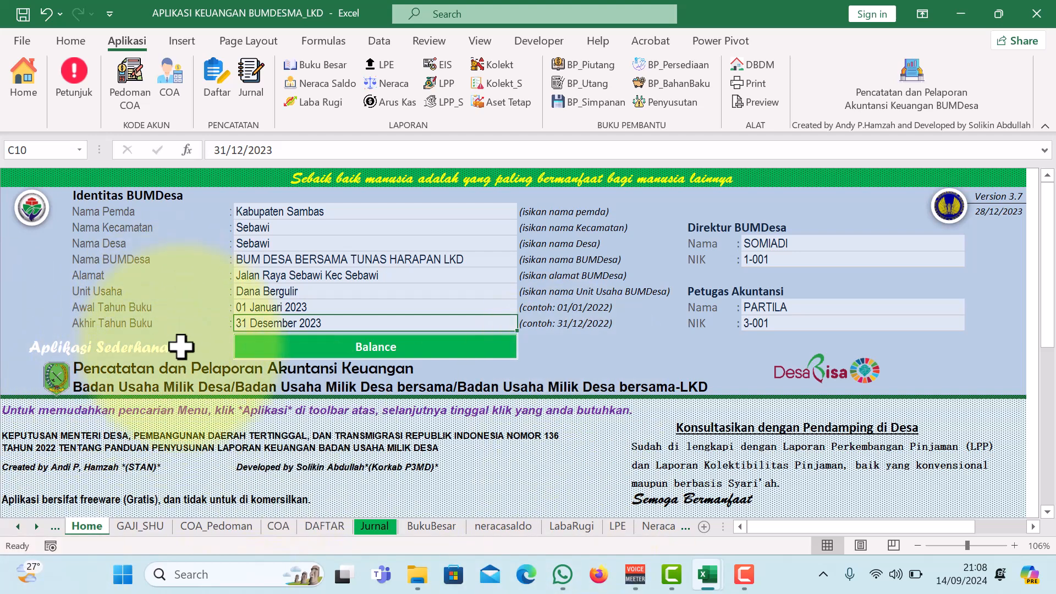
{"action": "left_click", "coordinate": [444, 84]}
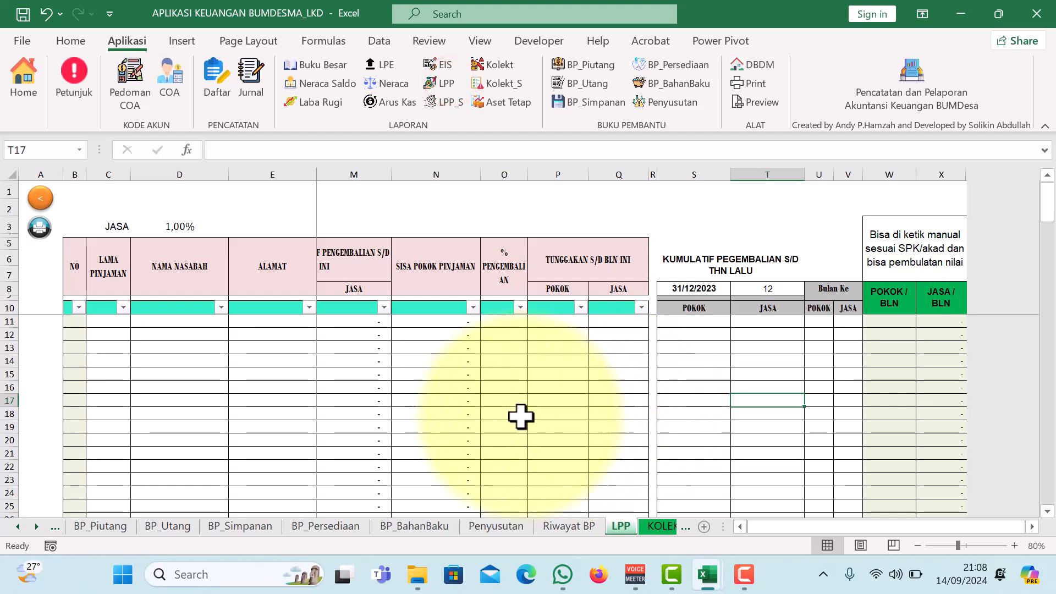
{"action": "left_click", "coordinate": [855, 527]}
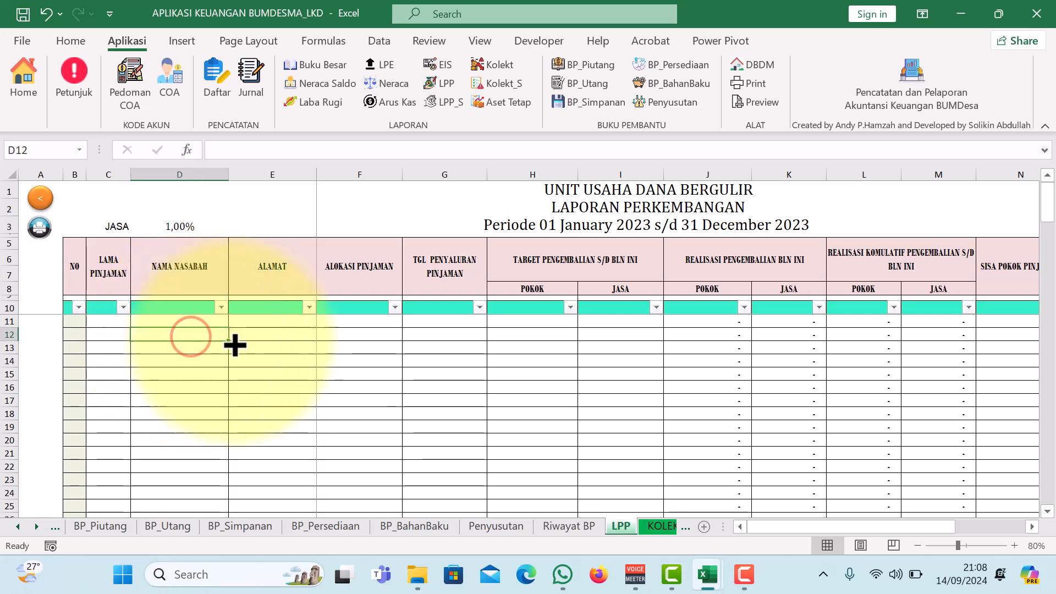
{"action": "left_click", "coordinate": [279, 337]}
{"action": "left_click", "coordinate": [355, 333]}
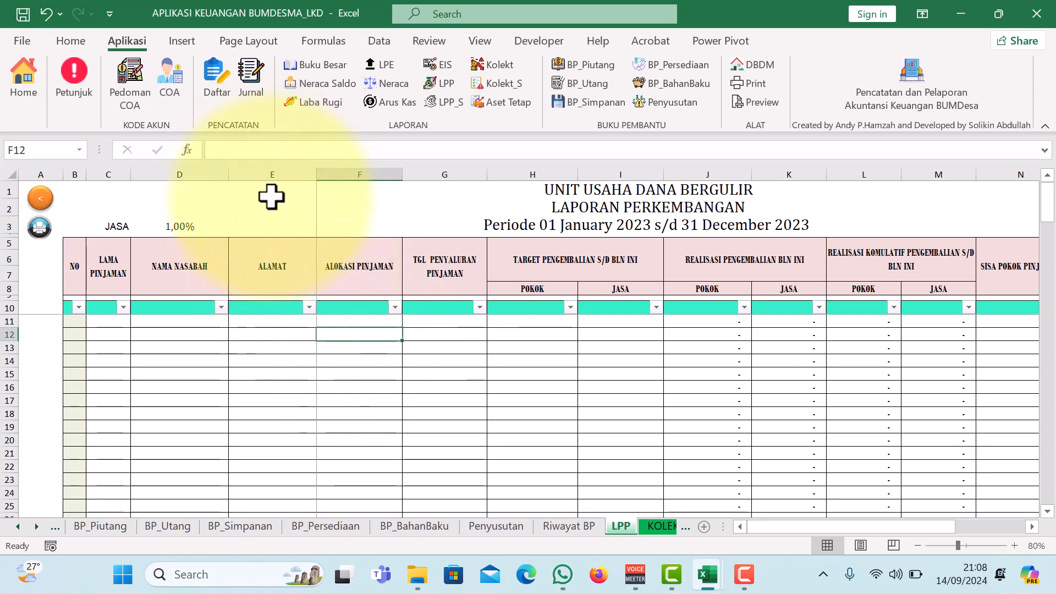
Return to the LAP-KEUPK SEBAWI workbook and insert a blank column between Kelompok/Desa and Alokasi on the LPP-SPP PRINT sheet.
{"action": "mouse_move", "coordinate": [705, 574]}
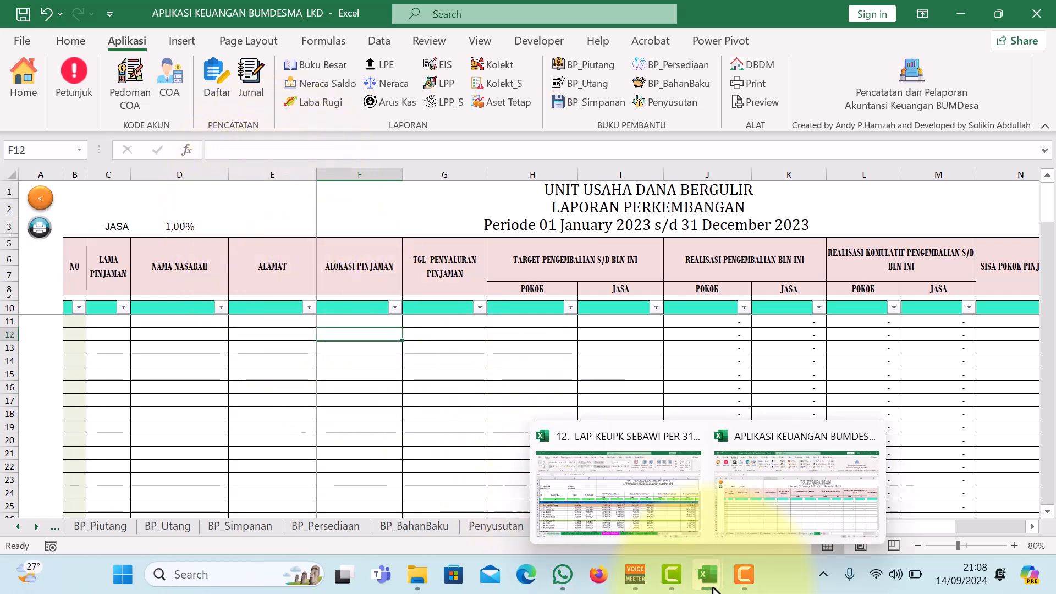
{"action": "left_click", "coordinate": [664, 525]}
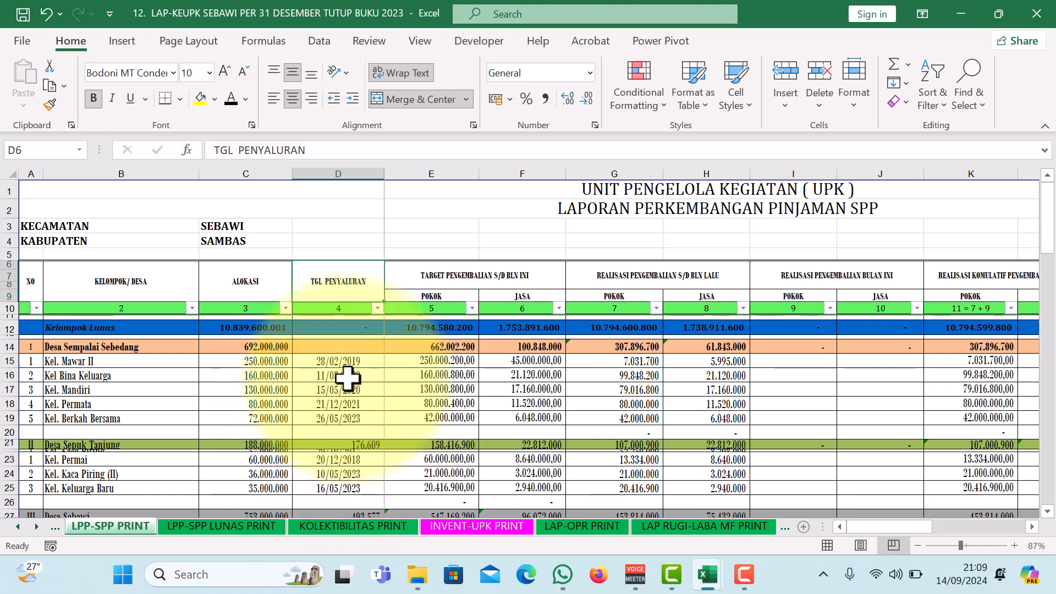
{"action": "left_click", "coordinate": [34, 293]}
{"action": "left_click", "coordinate": [159, 388]}
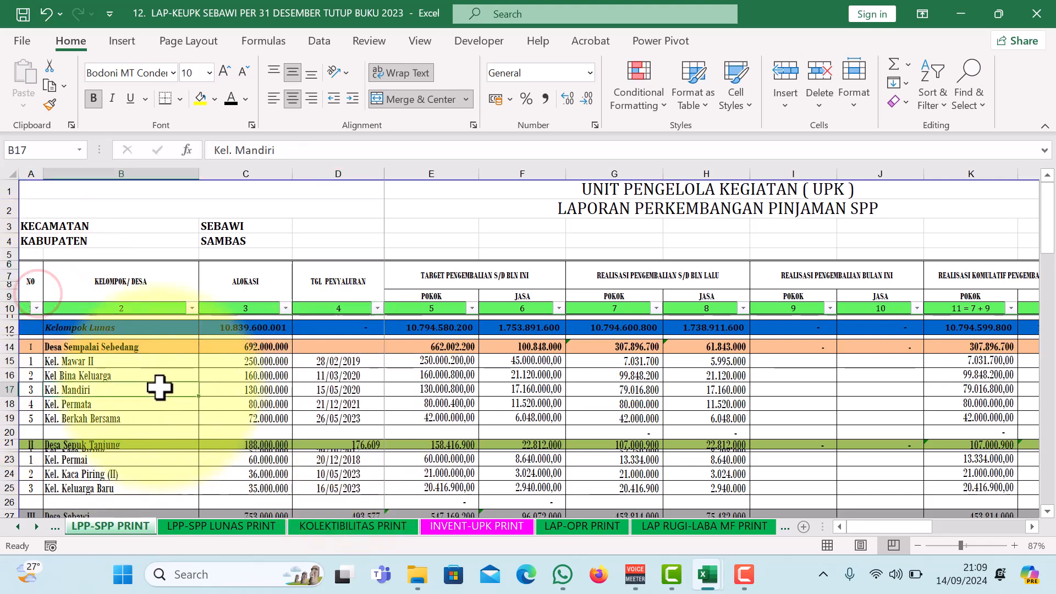
{"action": "left_click", "coordinate": [252, 376]}
{"action": "left_click", "coordinate": [334, 375]}
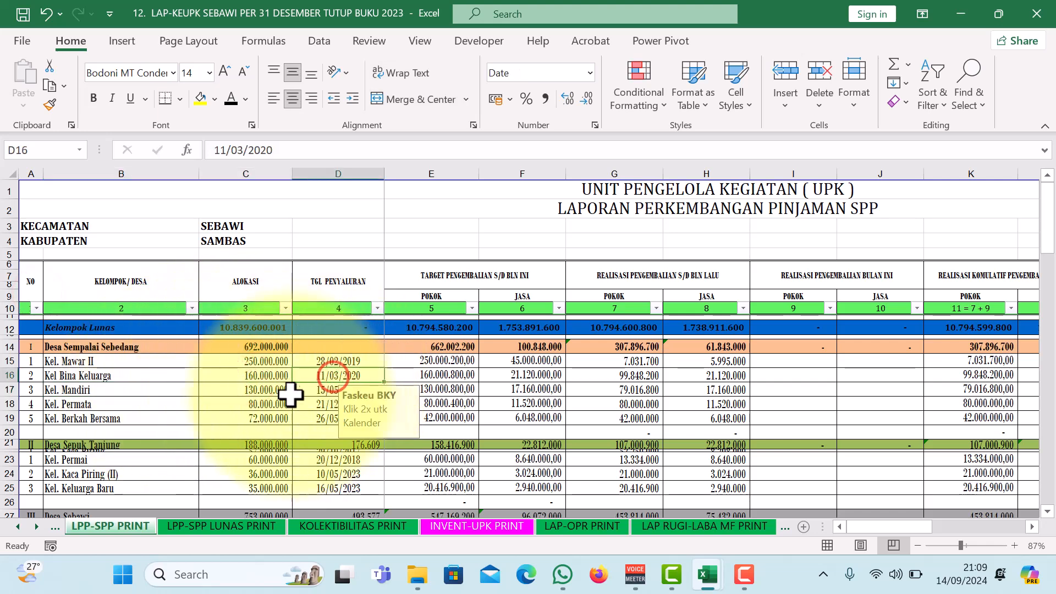
{"action": "left_click", "coordinate": [245, 163]}
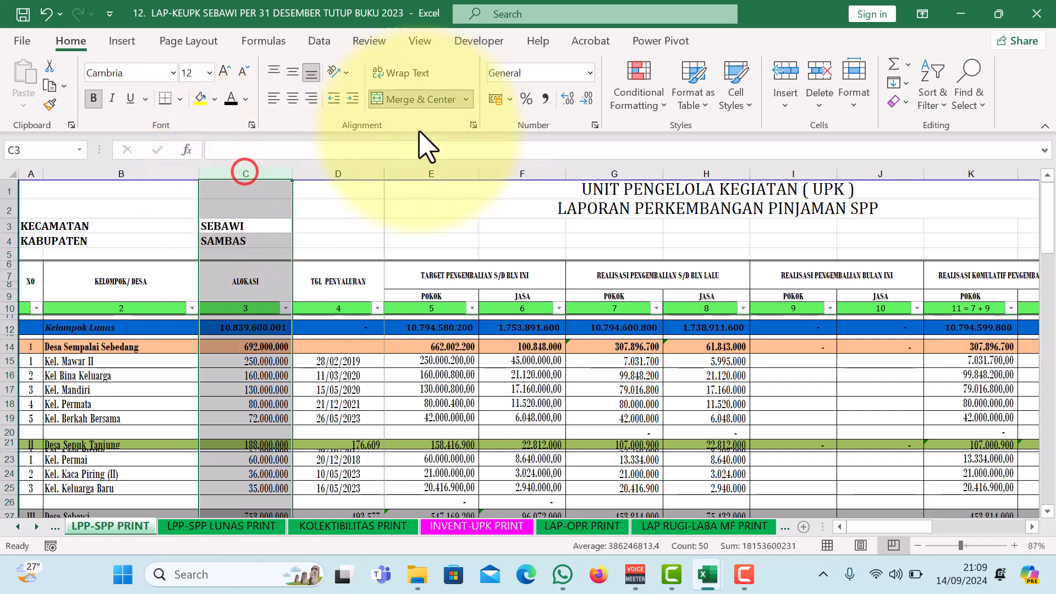
{"action": "left_click", "coordinate": [783, 72]}
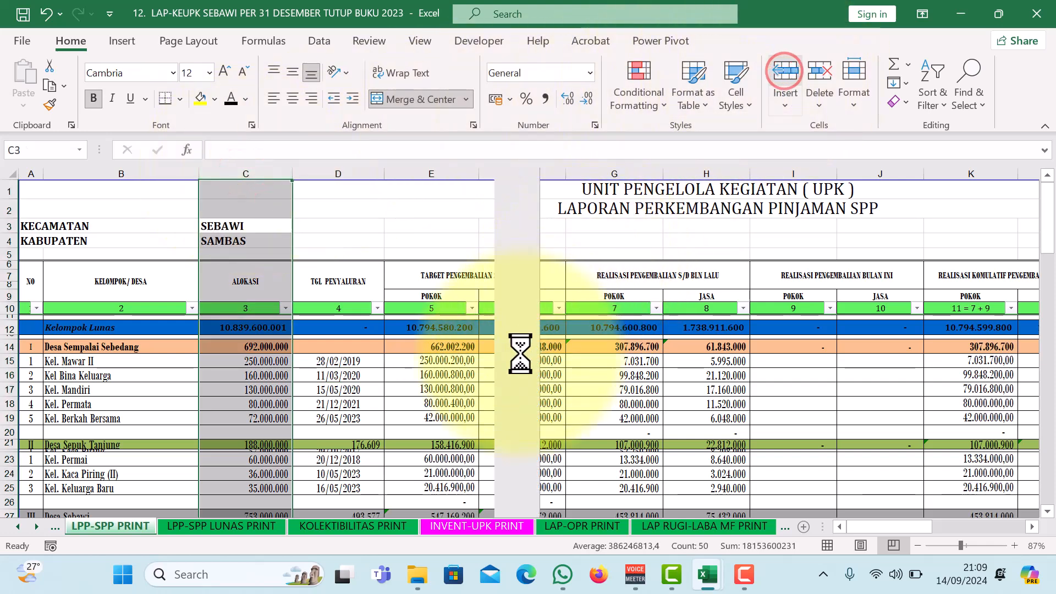
{"action": "left_click", "coordinate": [378, 393]}
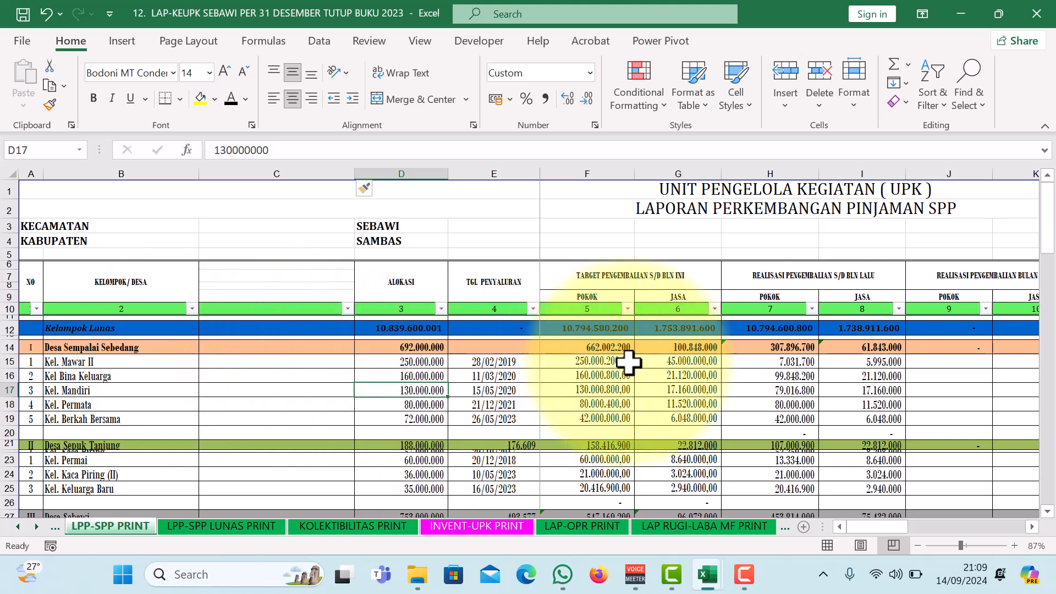
Filter the Saldo Pinjaman column of the SPP loan report to exclude groups with a zero balance (-).
{"action": "left_click_drag", "start_coordinate": [875, 525], "coordinate": [900, 517]}
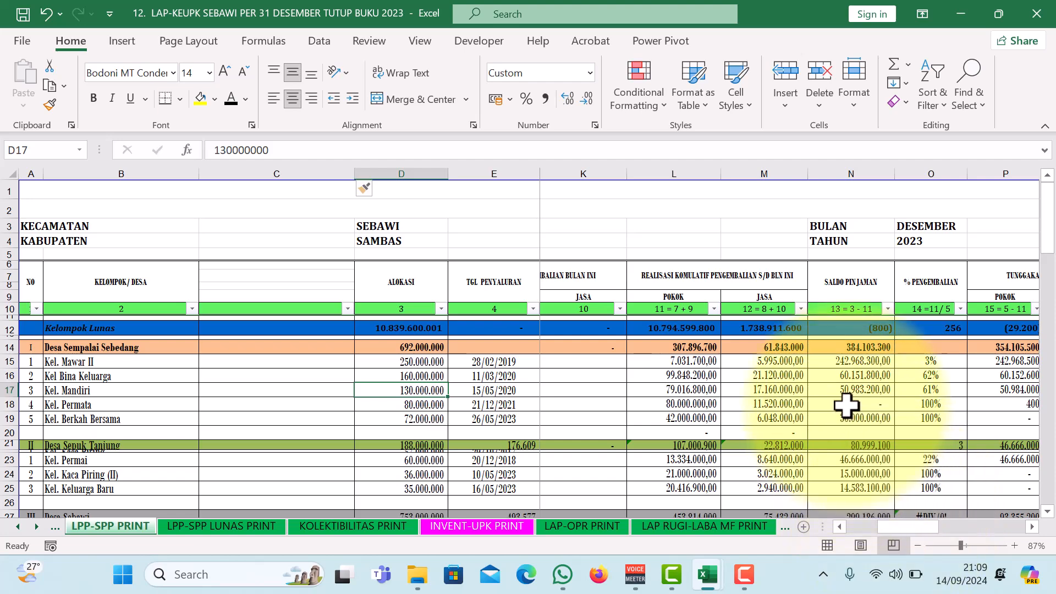
{"action": "left_click", "coordinate": [853, 281]}
{"action": "scroll", "coordinate": [847, 361], "scroll_direction": "down", "scroll_amount": 4}
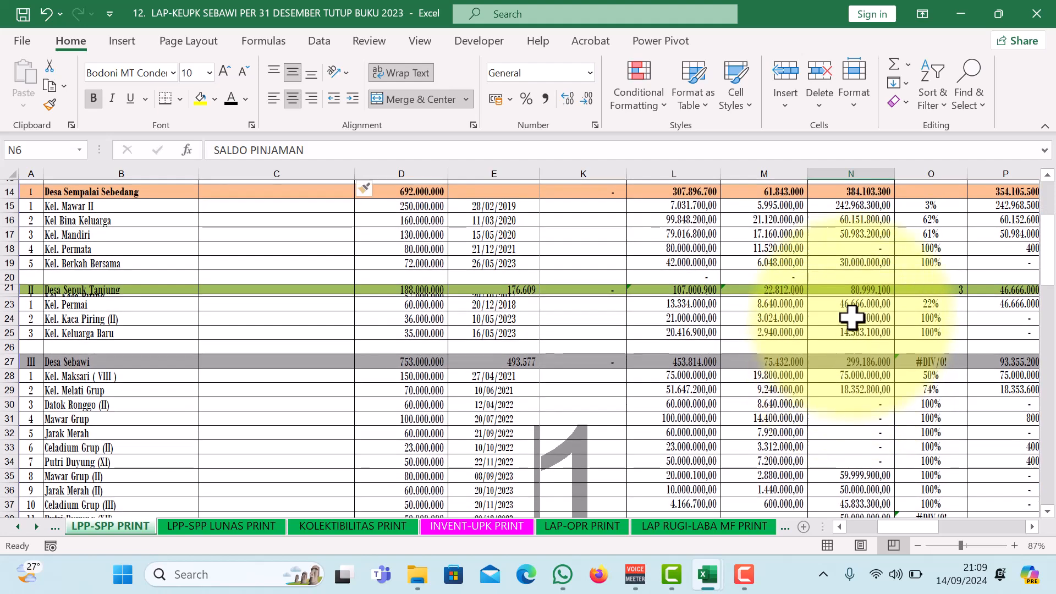
{"action": "left_click", "coordinate": [858, 248]}
{"action": "scroll", "coordinate": [821, 420], "scroll_direction": "down", "scroll_amount": 6}
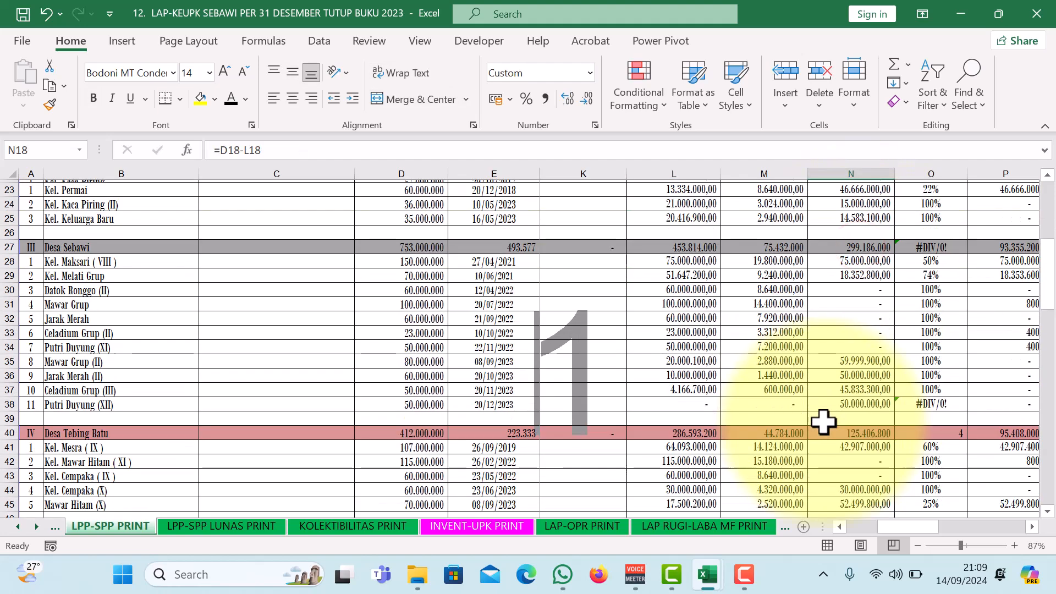
{"action": "scroll", "coordinate": [823, 421], "scroll_direction": "down", "scroll_amount": 5}
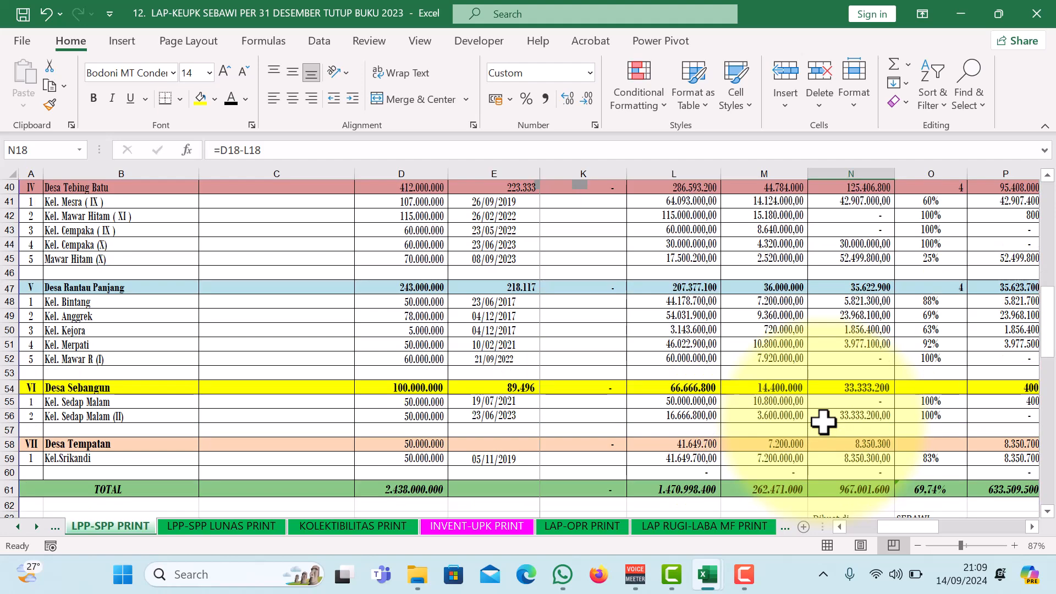
{"action": "scroll", "coordinate": [823, 421], "scroll_direction": "up", "scroll_amount": 15}
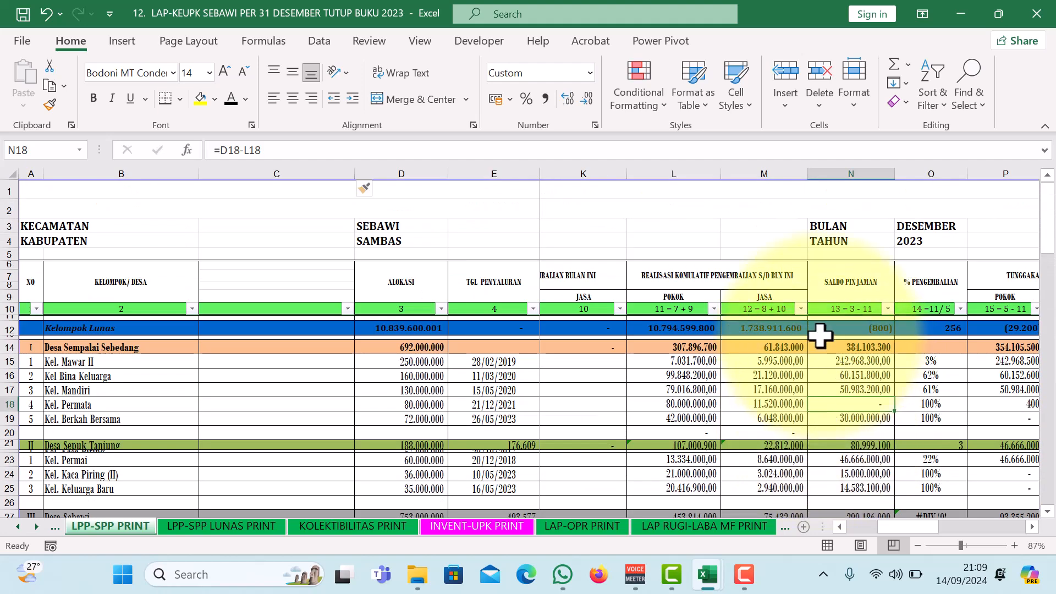
{"action": "left_click", "coordinate": [821, 338]}
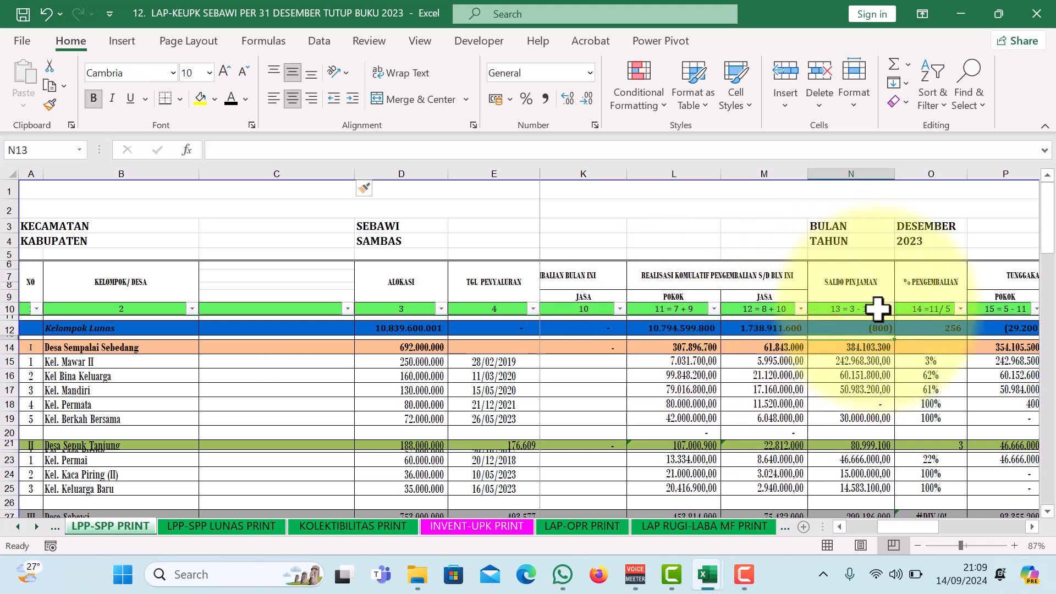
{"action": "left_click", "coordinate": [887, 309]}
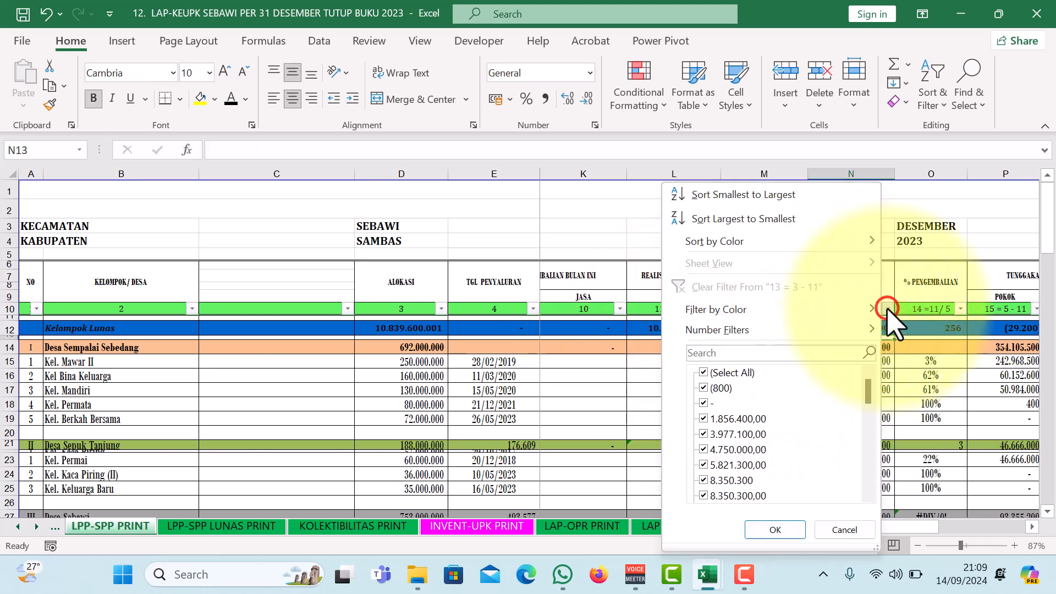
{"action": "left_click", "coordinate": [707, 404]}
{"action": "left_click", "coordinate": [780, 531]}
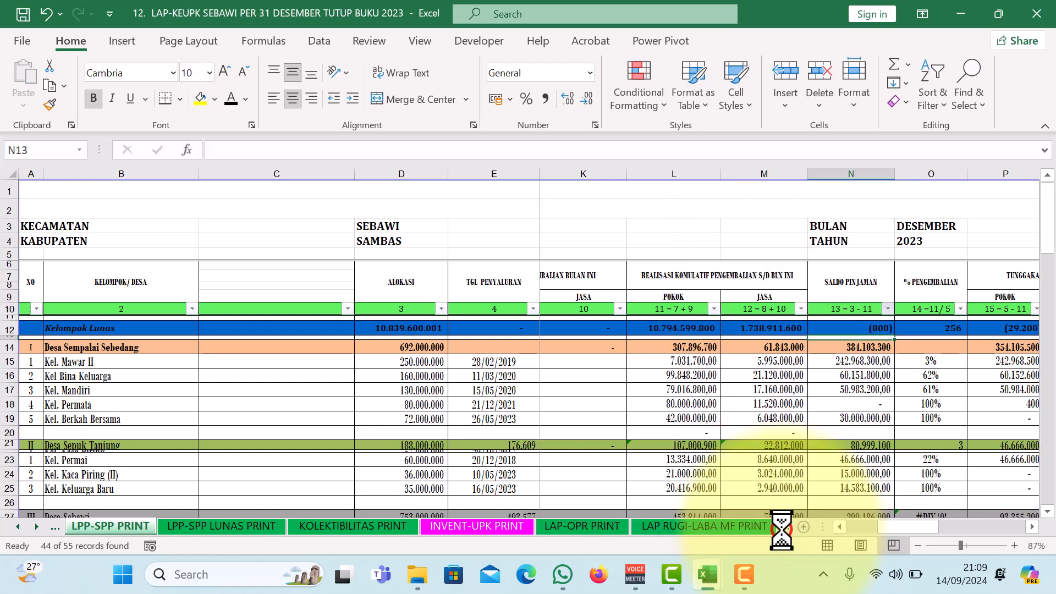
Copy the remaining Desa Sempalai Sebedang group rows, Kel. Mawar II to Kel. Berkah Bersama, from the Kelompok/Desa through Tgl Penyaluran columns.
{"action": "left_click_drag", "start_coordinate": [918, 532], "coordinate": [891, 530]}
{"action": "left_click_drag", "start_coordinate": [70, 362], "coordinate": [476, 372]}
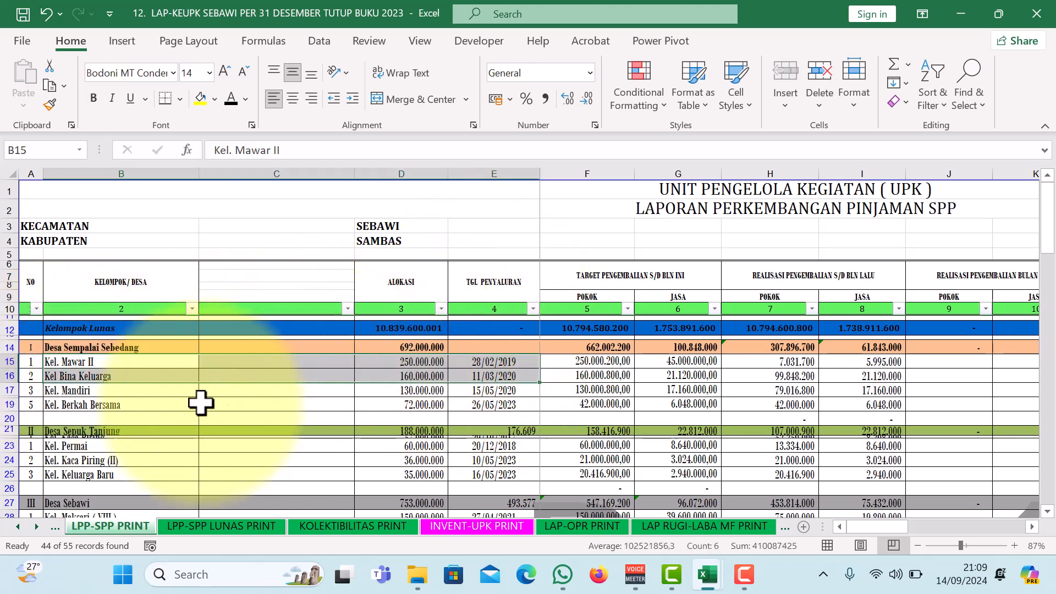
{"action": "left_click", "coordinate": [109, 363]}
{"action": "left_click_drag", "start_coordinate": [137, 362], "coordinate": [491, 406]}
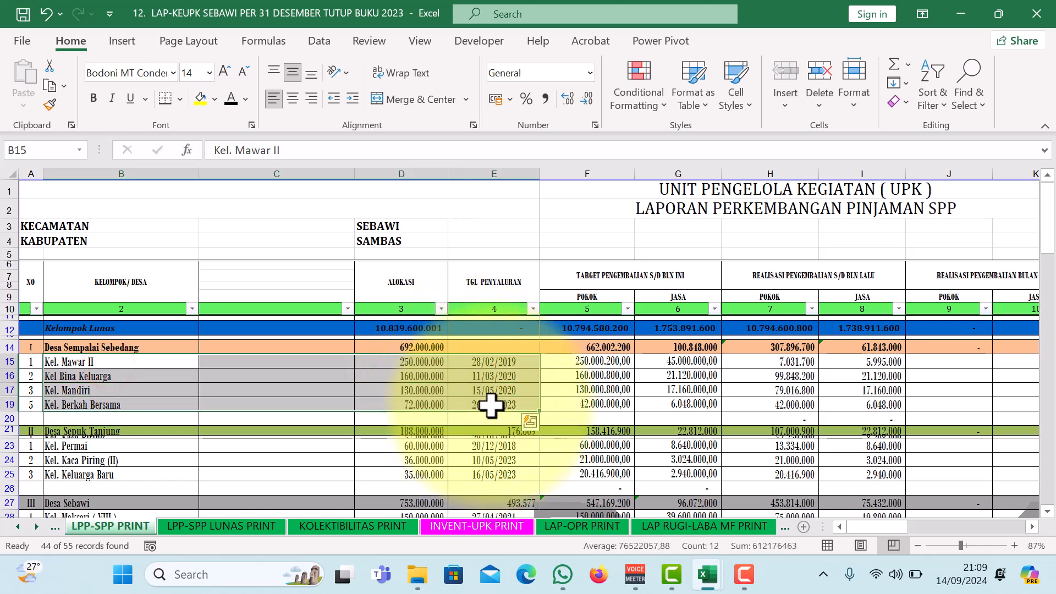
{"action": "key", "text": "ctrl+c"}
Paste the copied rows as values into the LPP sheet of APLIKASI KEUANGAN BUMDESMA_LKD, starting at the first Nama Nasabah cell, D11.
{"action": "mouse_move", "coordinate": [708, 575]}
{"action": "left_click", "coordinate": [755, 513]}
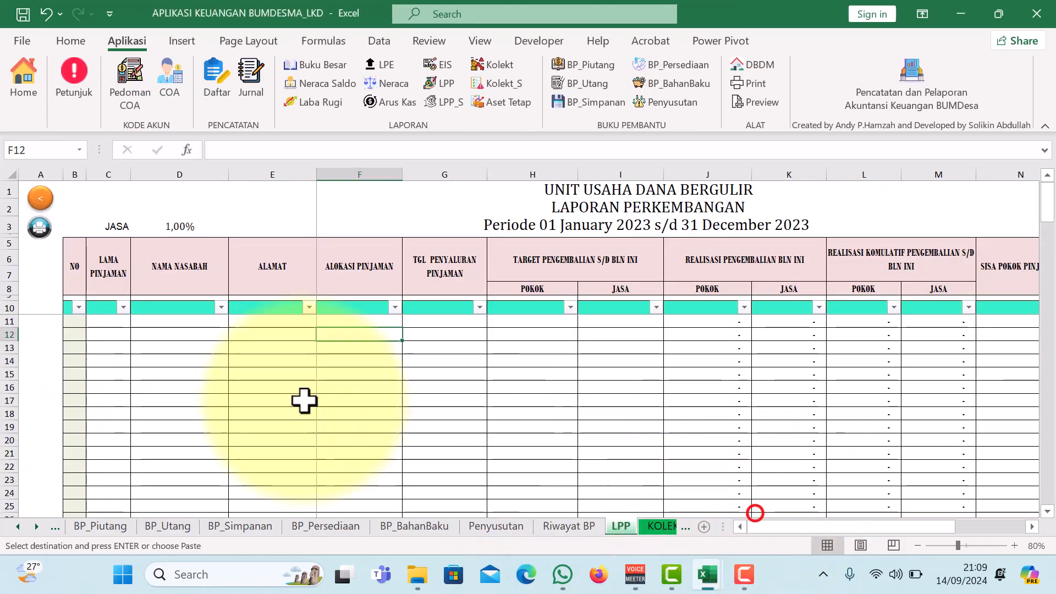
{"action": "left_click", "coordinate": [163, 321]}
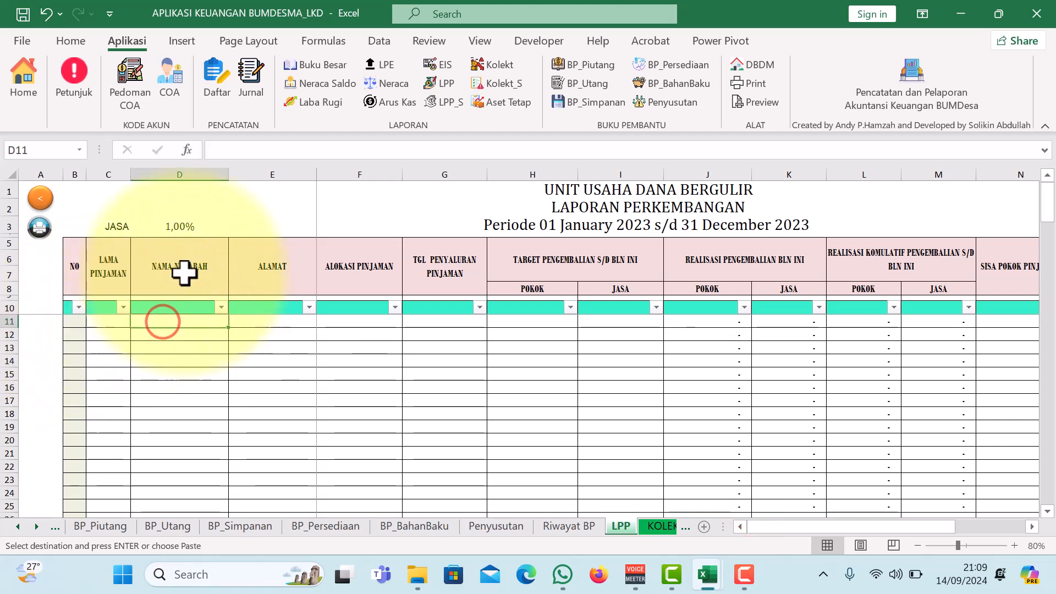
{"action": "left_click", "coordinate": [71, 39]}
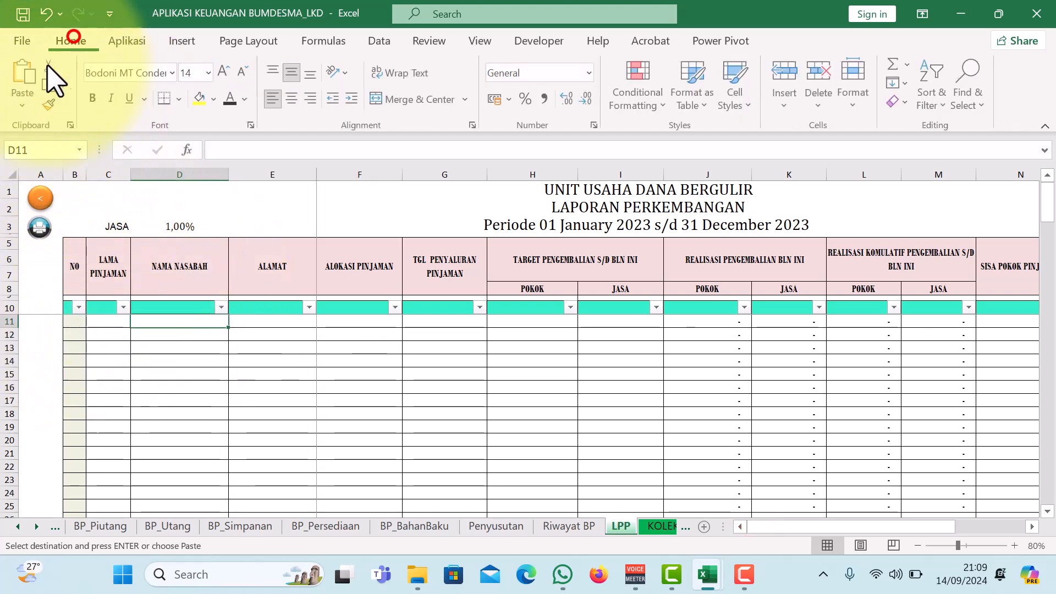
{"action": "left_click", "coordinate": [26, 97]}
{"action": "left_click", "coordinate": [20, 226]}
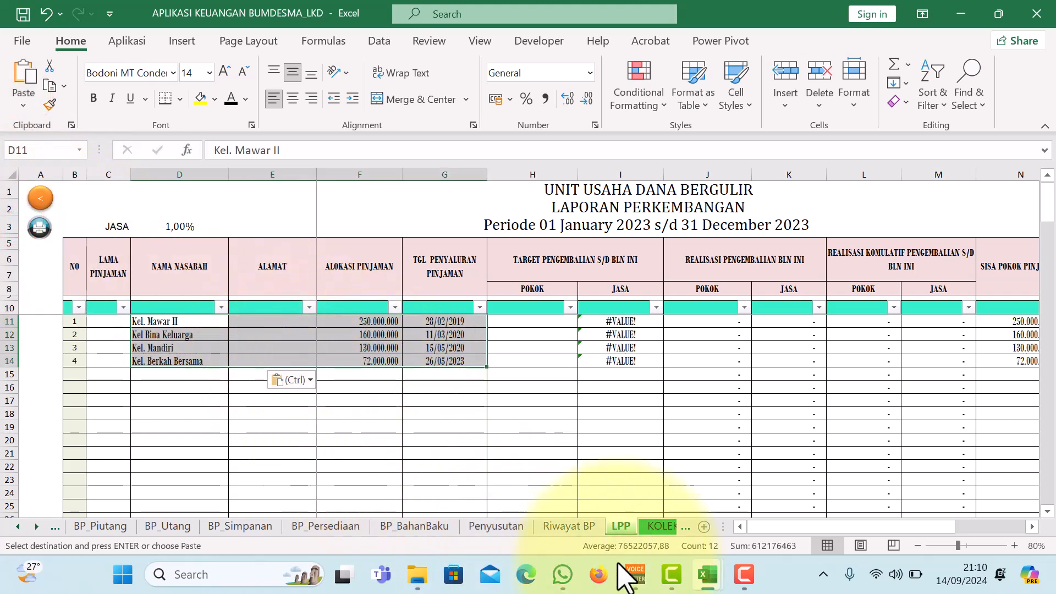
Return to the LAP-KEUPK SEBAWI workbook and copy the village name Desa Sempalai Sebedang from the group heading row.
{"action": "mouse_move", "coordinate": [708, 575]}
{"action": "left_click", "coordinate": [764, 520]}
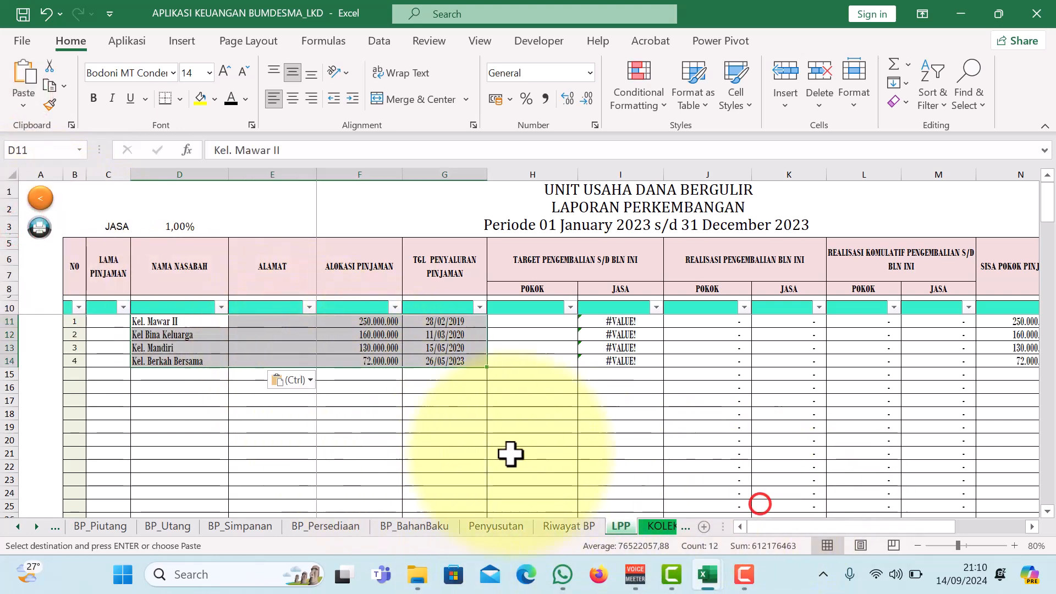
{"action": "mouse_move", "coordinate": [708, 580]}
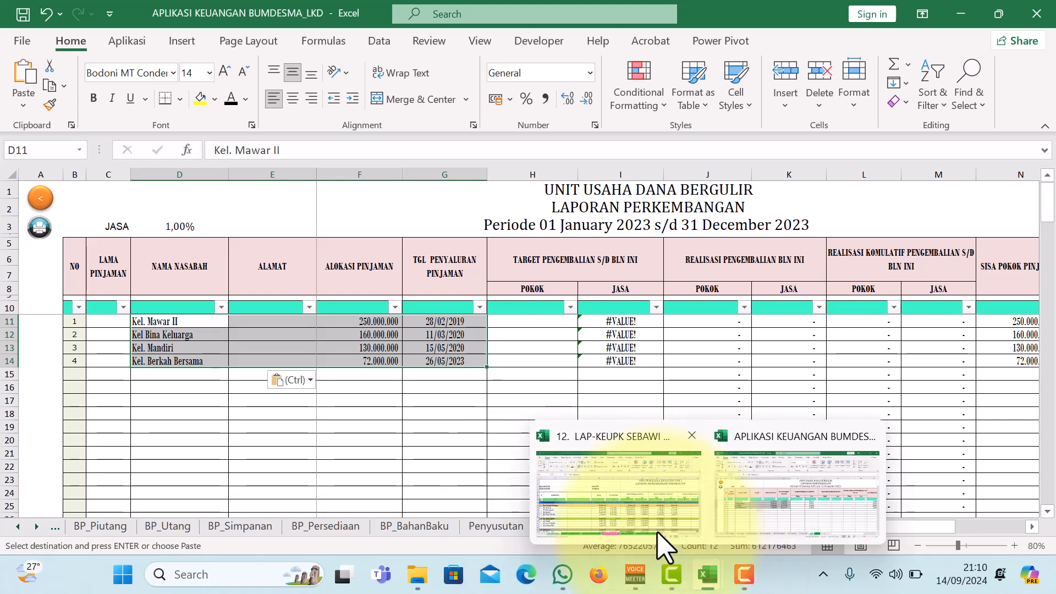
{"action": "left_click", "coordinate": [660, 536]}
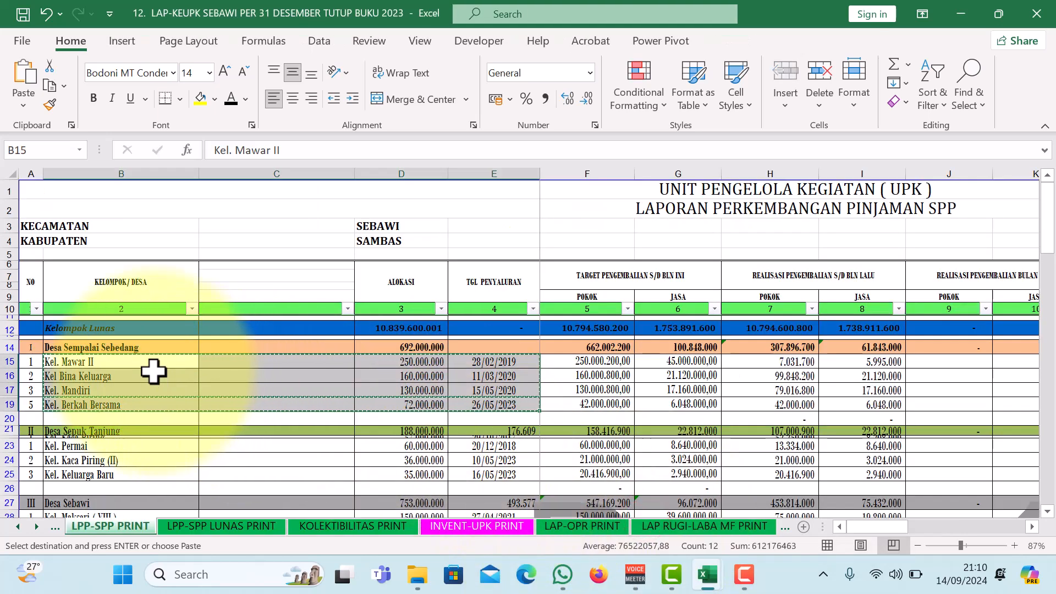
{"action": "left_click", "coordinate": [135, 347]}
{"action": "left_click", "coordinate": [49, 86]}
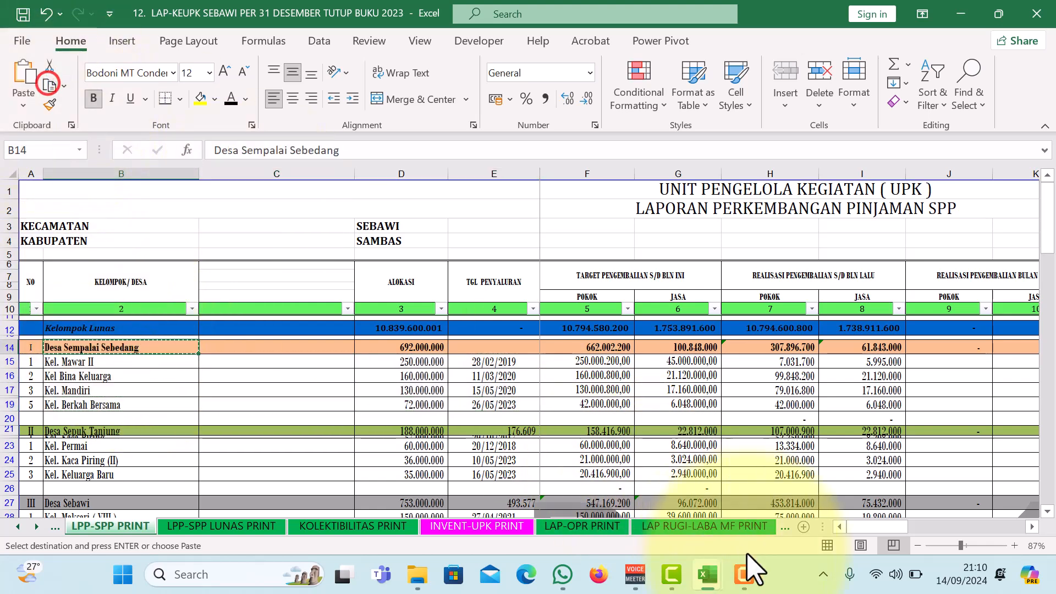
Paste the village name as a value into Alamat cell E11 of the LPP sheet and fill it down to E14.
{"action": "mouse_move", "coordinate": [707, 575]}
{"action": "left_click", "coordinate": [748, 509]}
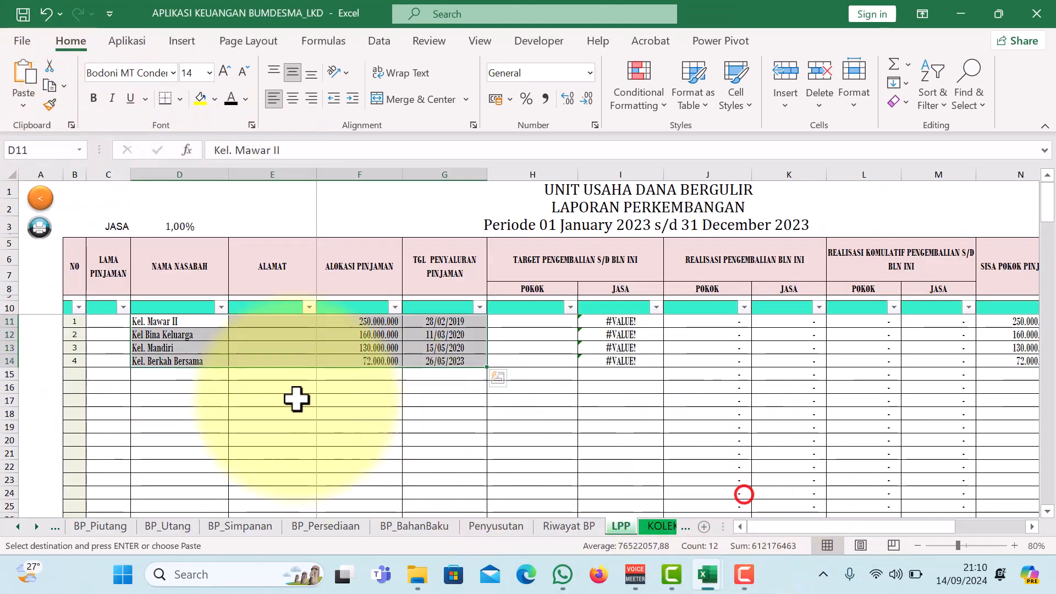
{"action": "left_click", "coordinate": [252, 320]}
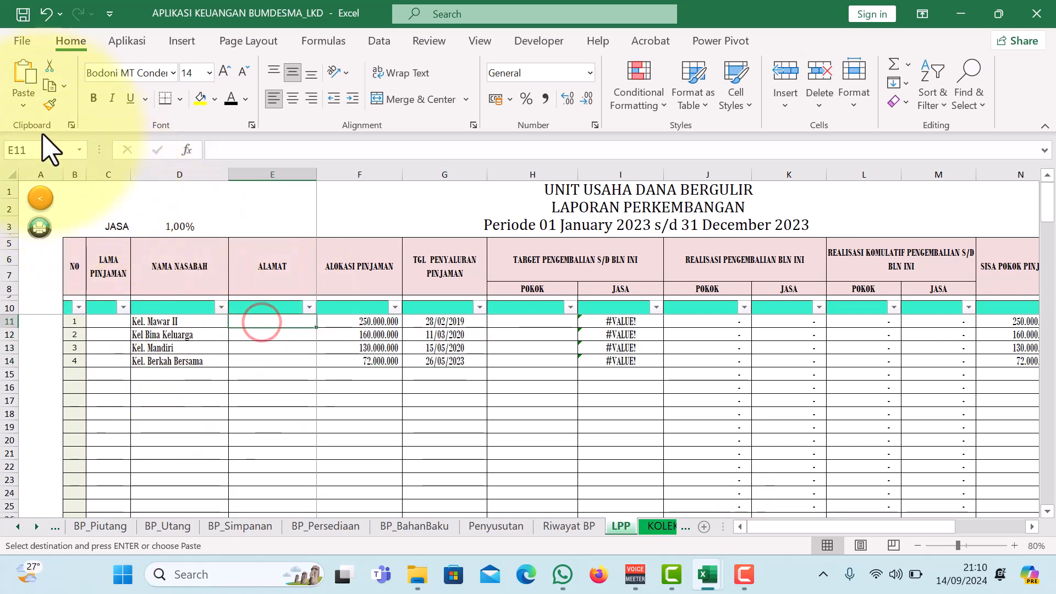
{"action": "left_click", "coordinate": [22, 105]}
{"action": "left_click", "coordinate": [21, 226]}
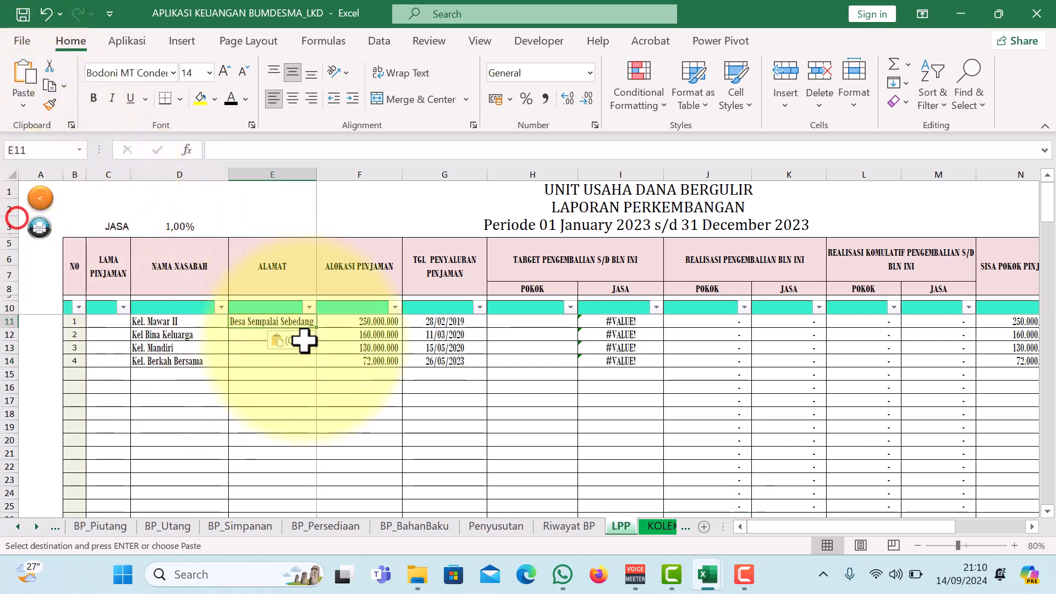
{"action": "left_click_drag", "start_coordinate": [317, 332], "coordinate": [311, 363]}
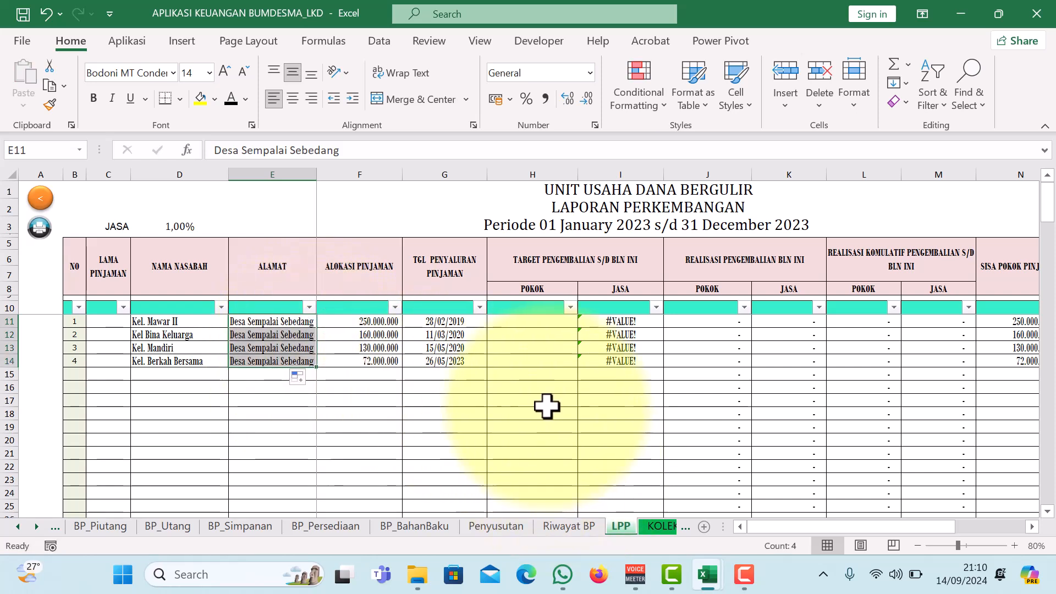
Copy the Realisasi Komulatif Pengembalian Pokok and Jasa amounts of the four Desa Sempalai Sebedang groups from the LAP-KEUPK SEBAWI workbook.
{"action": "left_click_drag", "start_coordinate": [605, 319], "coordinate": [605, 355]}
{"action": "left_click_drag", "start_coordinate": [792, 527], "coordinate": [767, 543]}
{"action": "mouse_move", "coordinate": [714, 574]}
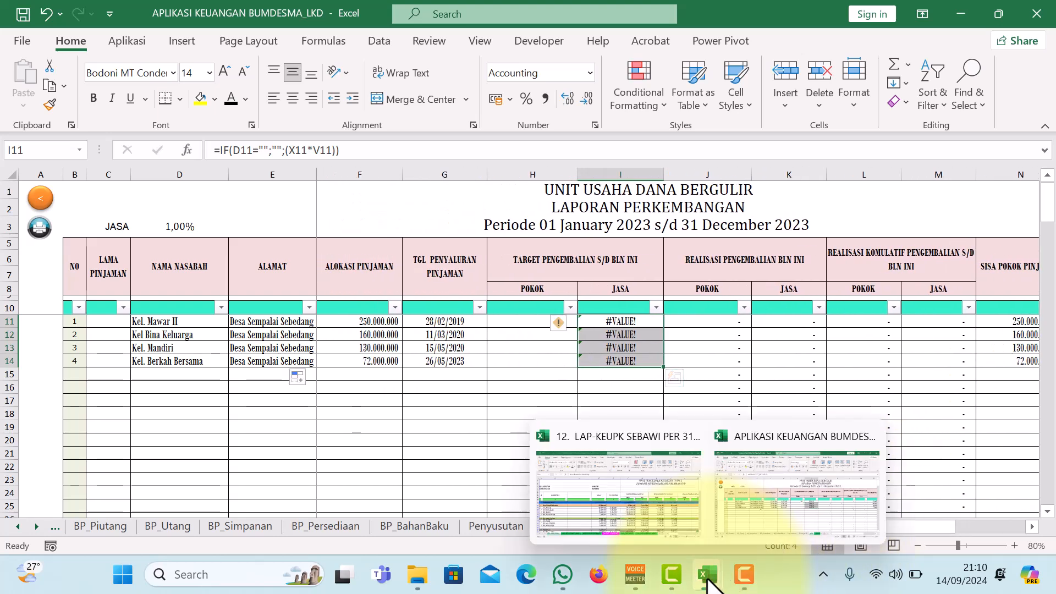
{"action": "left_click", "coordinate": [663, 522]}
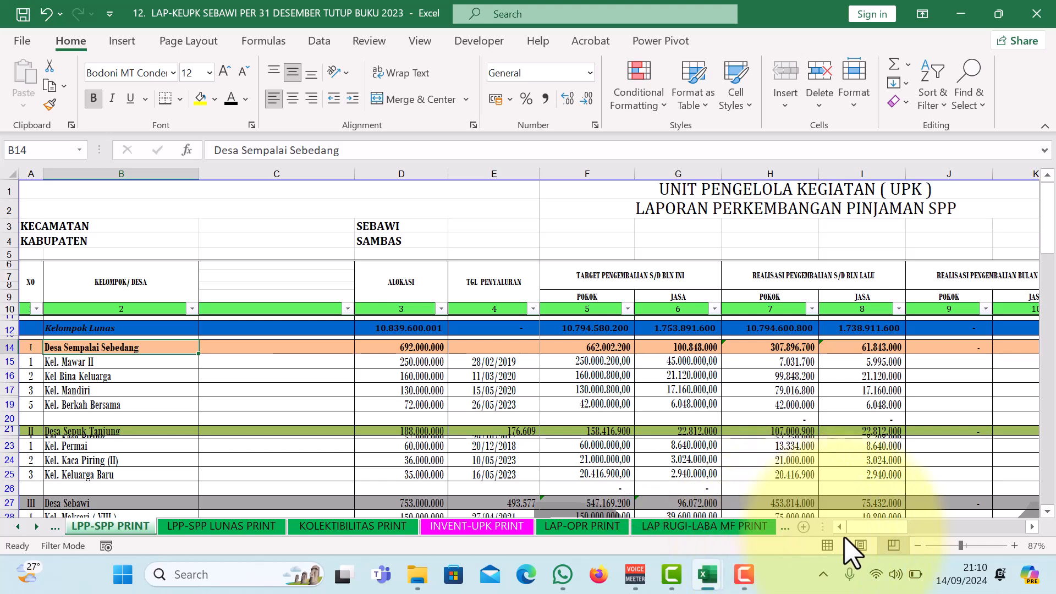
{"action": "left_click_drag", "start_coordinate": [862, 533], "coordinate": [884, 531]}
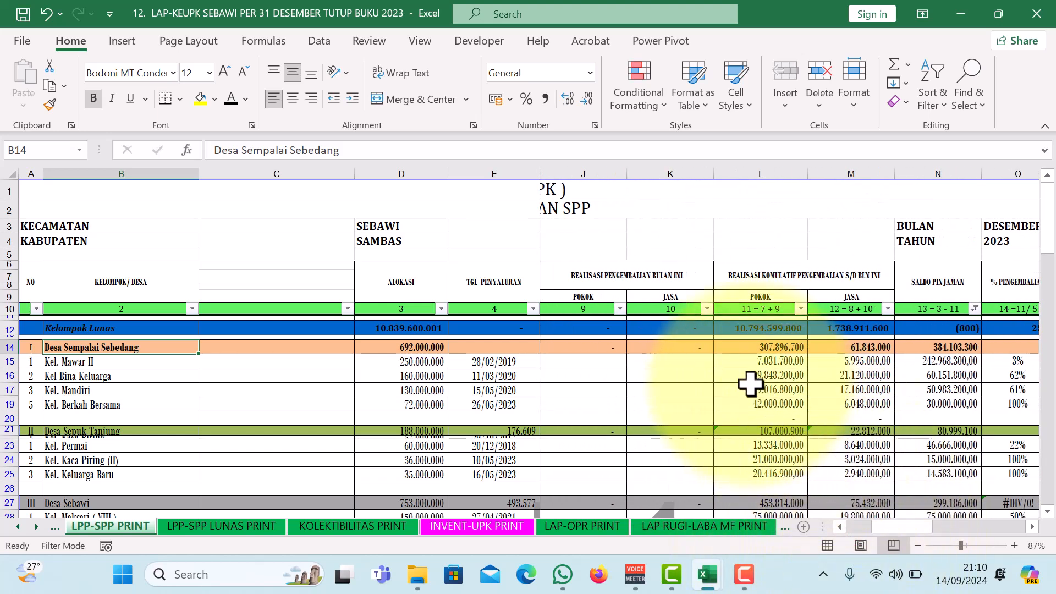
{"action": "left_click_drag", "start_coordinate": [741, 361], "coordinate": [830, 403]}
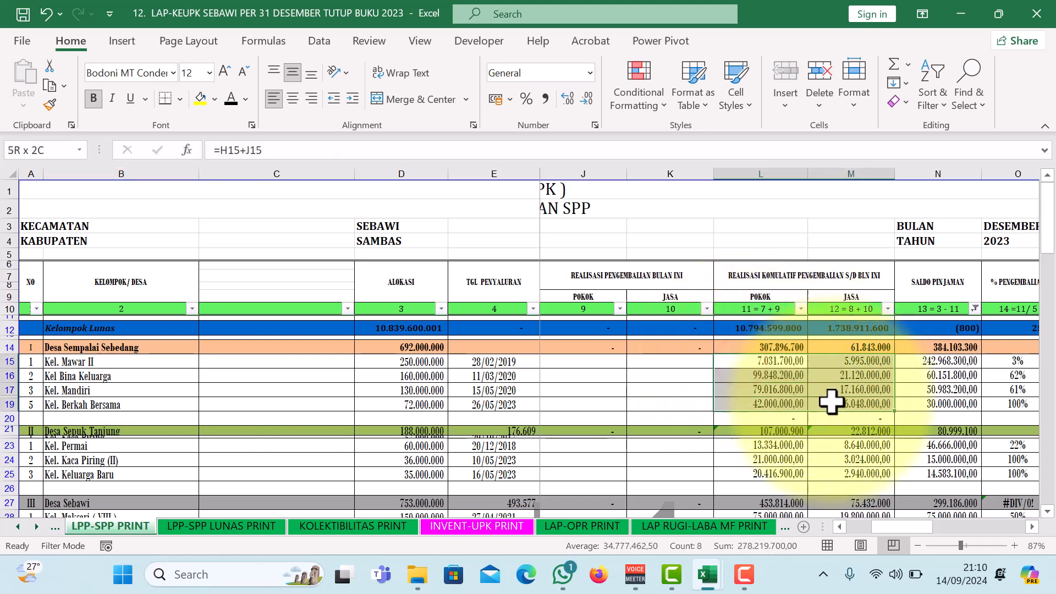
{"action": "left_click", "coordinate": [51, 83]}
Paste the copied repayment amounts as values into the LPP sheet's Kumulatif Pengembalian s/d Thn Lalu columns, starting at Pokok cell S11.
{"action": "mouse_move", "coordinate": [709, 582]}
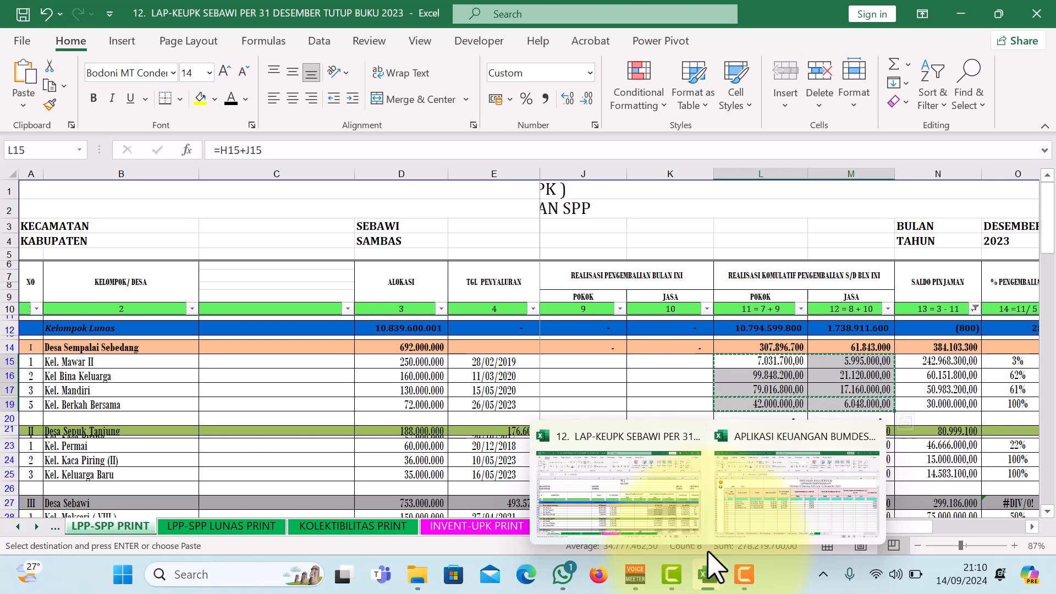
{"action": "left_click", "coordinate": [759, 520]}
{"action": "left_click_drag", "start_coordinate": [797, 529], "coordinate": [871, 518]}
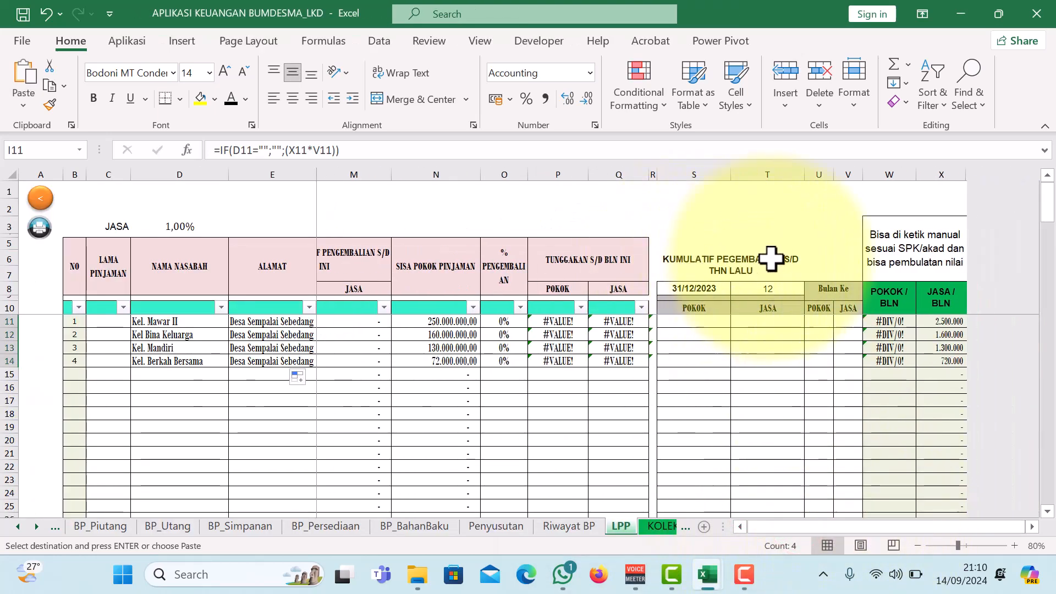
{"action": "left_click", "coordinate": [736, 260]}
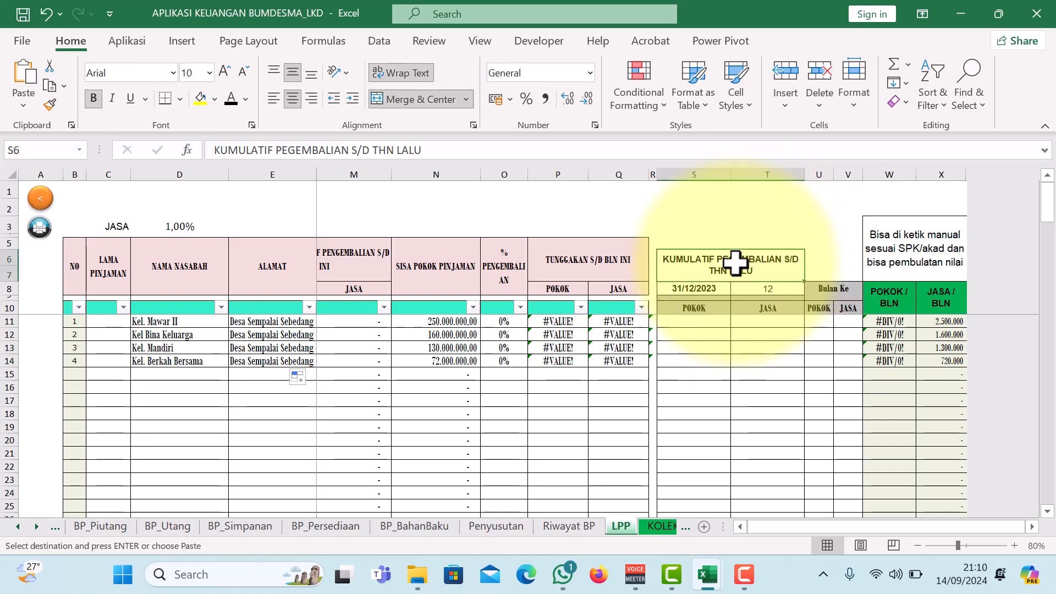
{"action": "left_click", "coordinate": [674, 322]}
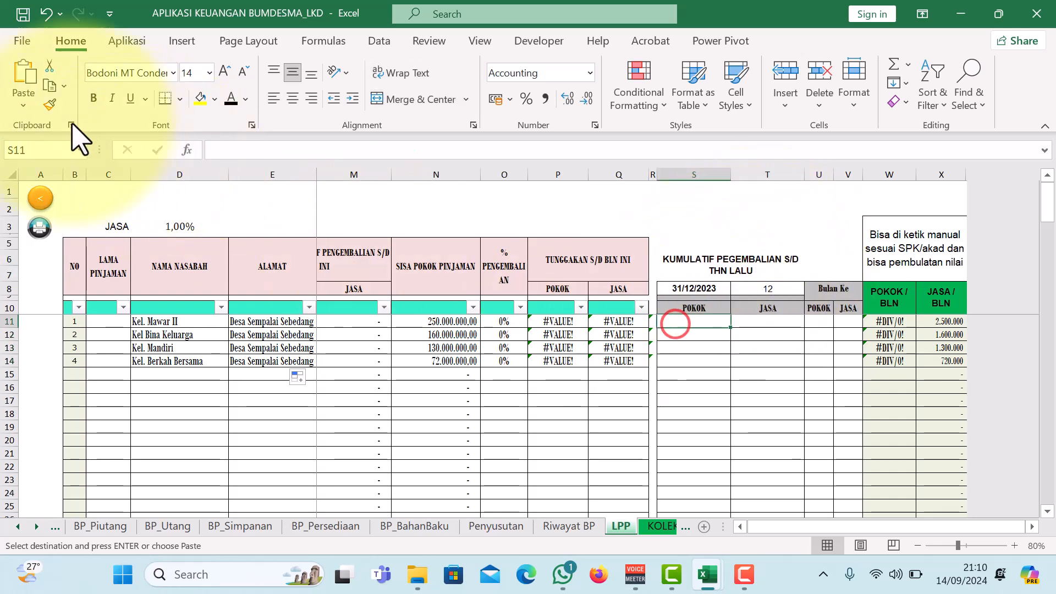
{"action": "left_click", "coordinate": [23, 101]}
{"action": "left_click", "coordinate": [21, 227]}
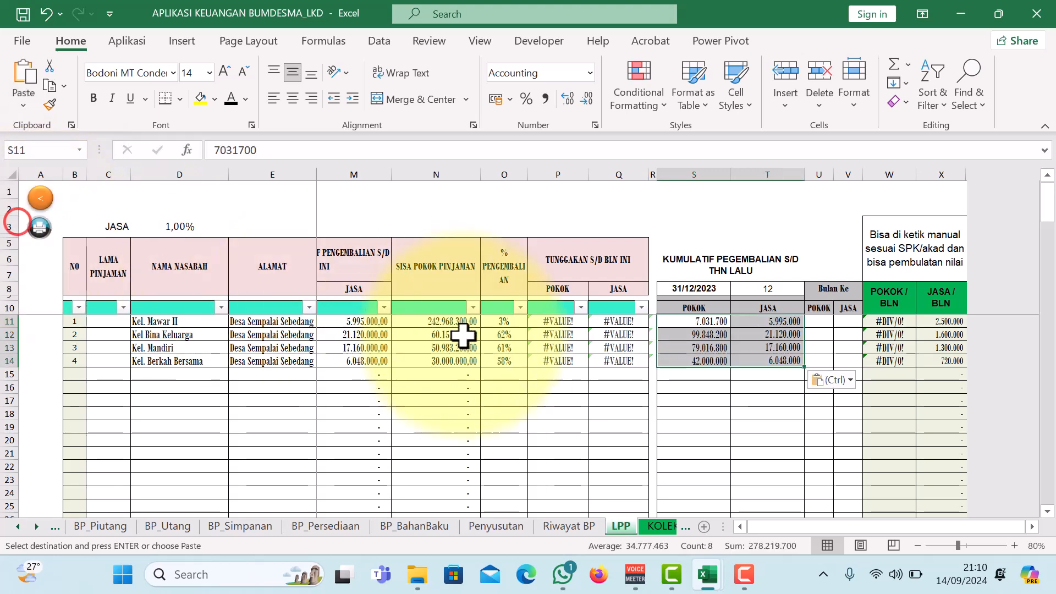
{"action": "left_click", "coordinate": [749, 347]}
Return to the LAP-KEUPK SEBAWI workbook and copy the loan terms in AB15:AB19 for the four Desa Sempalai Sebedang groups.
{"action": "mouse_move", "coordinate": [710, 578]}
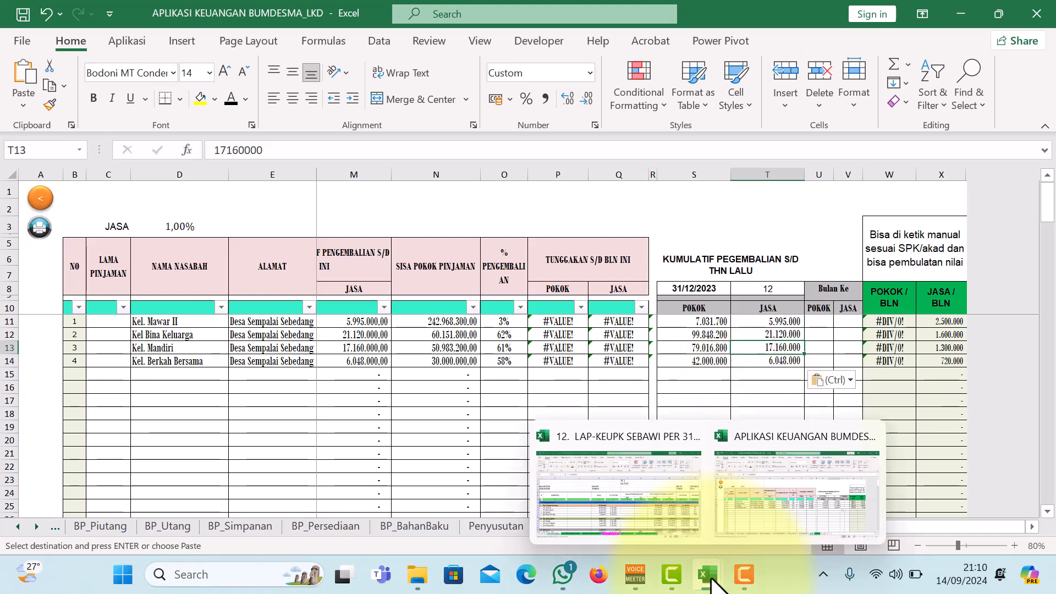
{"action": "left_click", "coordinate": [694, 540]}
{"action": "left_click_drag", "start_coordinate": [891, 527], "coordinate": [964, 528]}
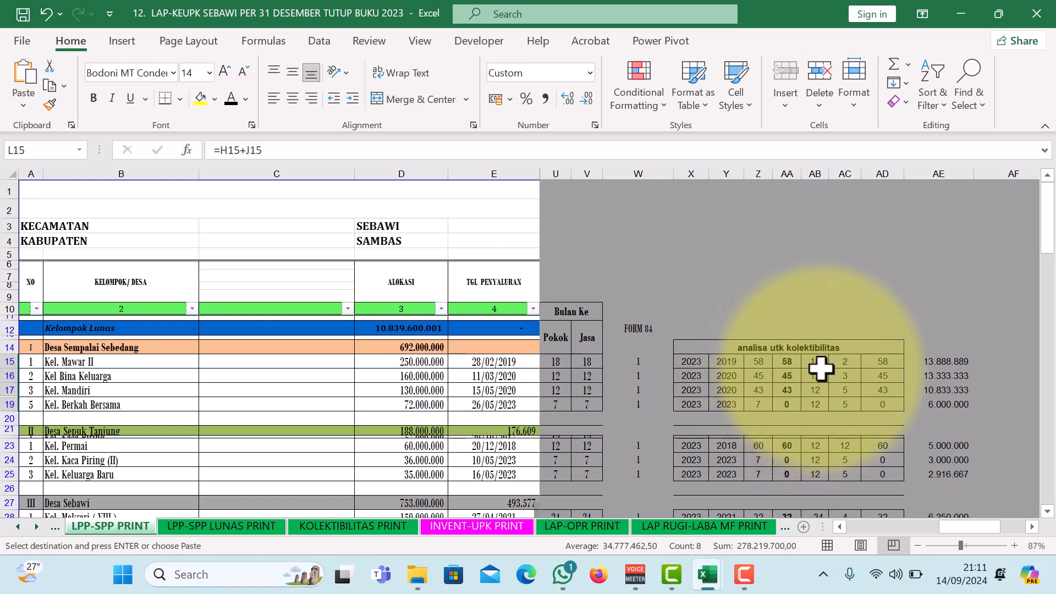
{"action": "left_click_drag", "start_coordinate": [817, 363], "coordinate": [822, 398]}
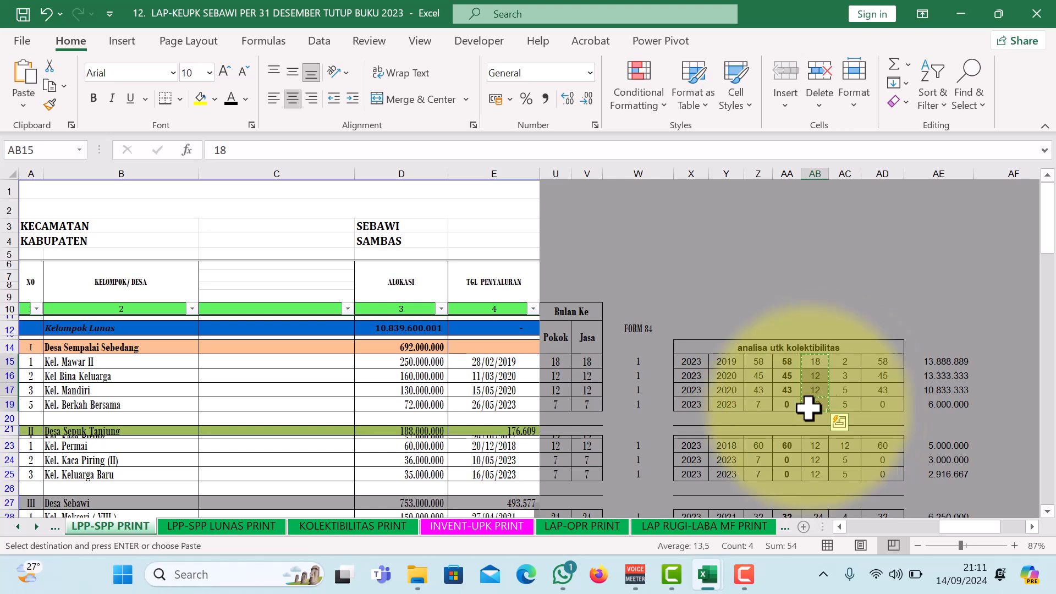
Paste the loan terms as values into the Lama Pinjaman column of the LPP sheet, starting at C11.
{"action": "mouse_move", "coordinate": [707, 574]}
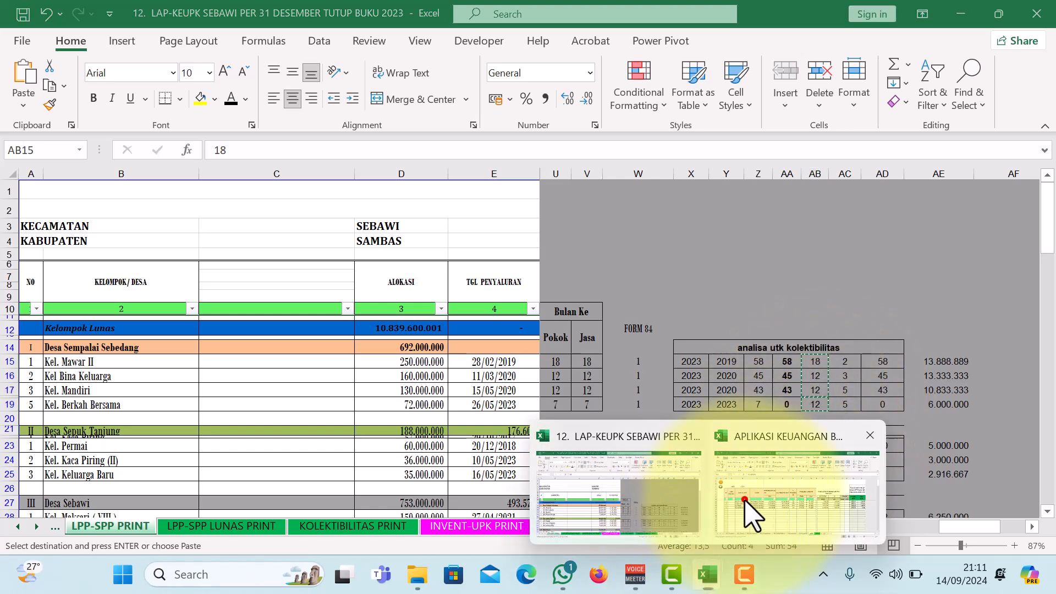
{"action": "left_click", "coordinate": [753, 515]}
{"action": "left_click", "coordinate": [105, 326]}
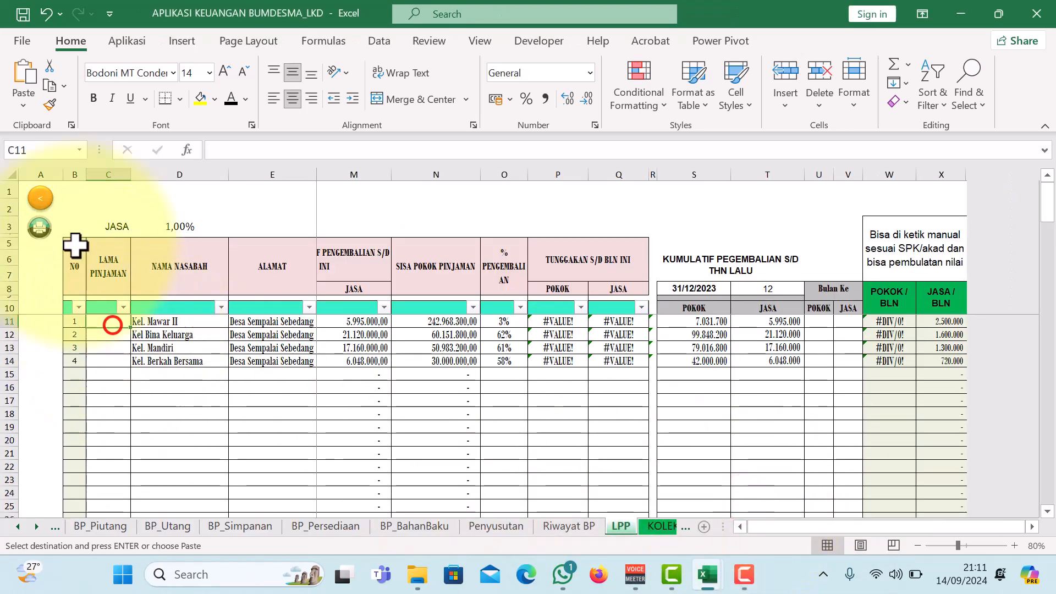
{"action": "left_click", "coordinate": [23, 105]}
{"action": "left_click", "coordinate": [20, 223]}
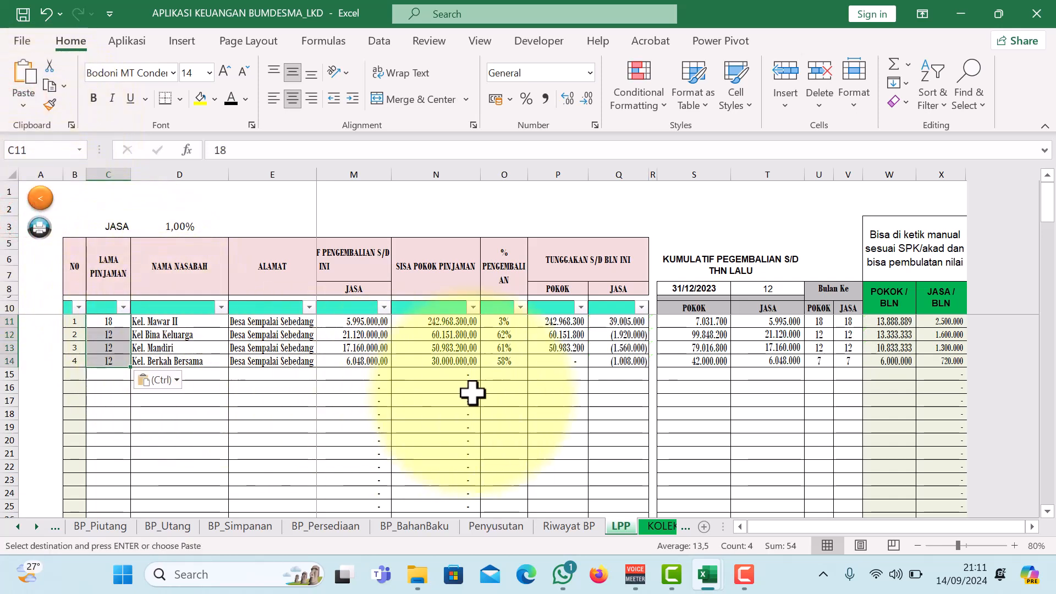
{"action": "left_click", "coordinate": [934, 527]}
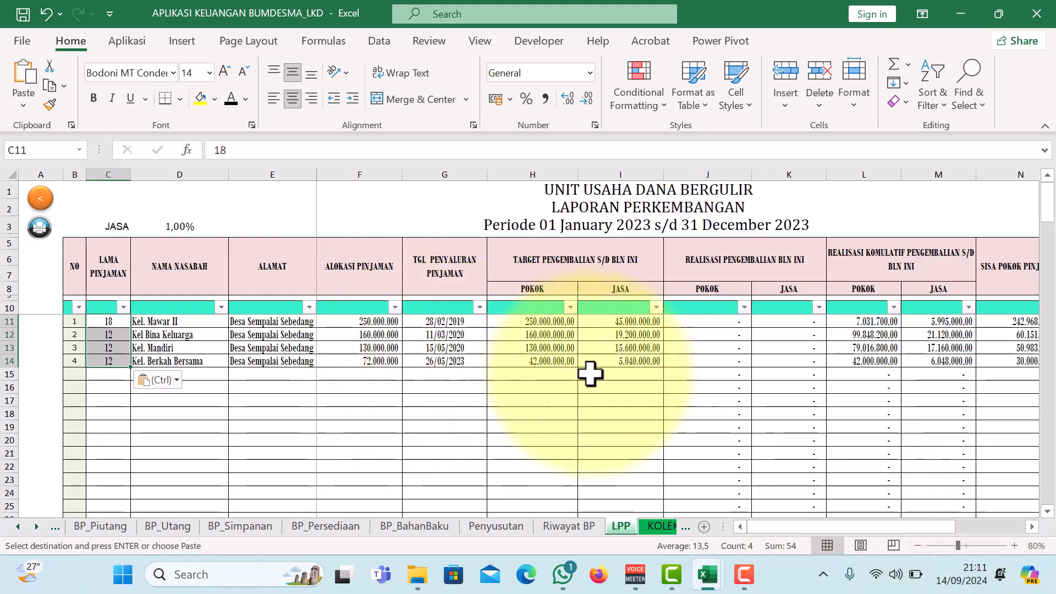
{"action": "left_click_drag", "start_coordinate": [758, 524], "coordinate": [841, 530]}
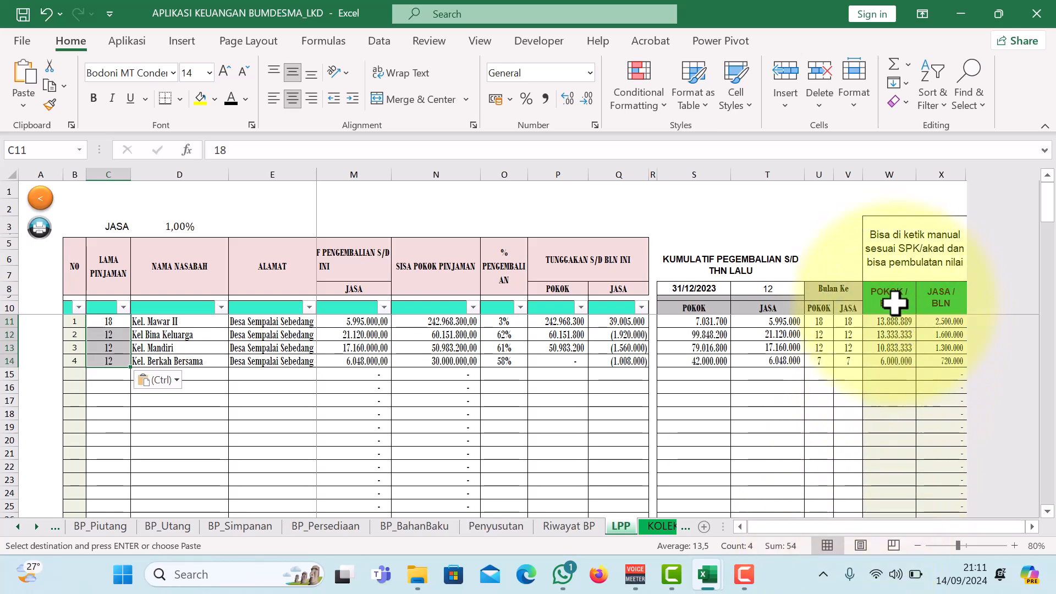
Select Pokok / Bln cell W11 in the LPP sheet, then copy the four groups' Target Angsuran Pokok and Jasa amounts from the LAP-KEUPK SEBAWI workbook.
{"action": "left_click", "coordinate": [941, 295]}
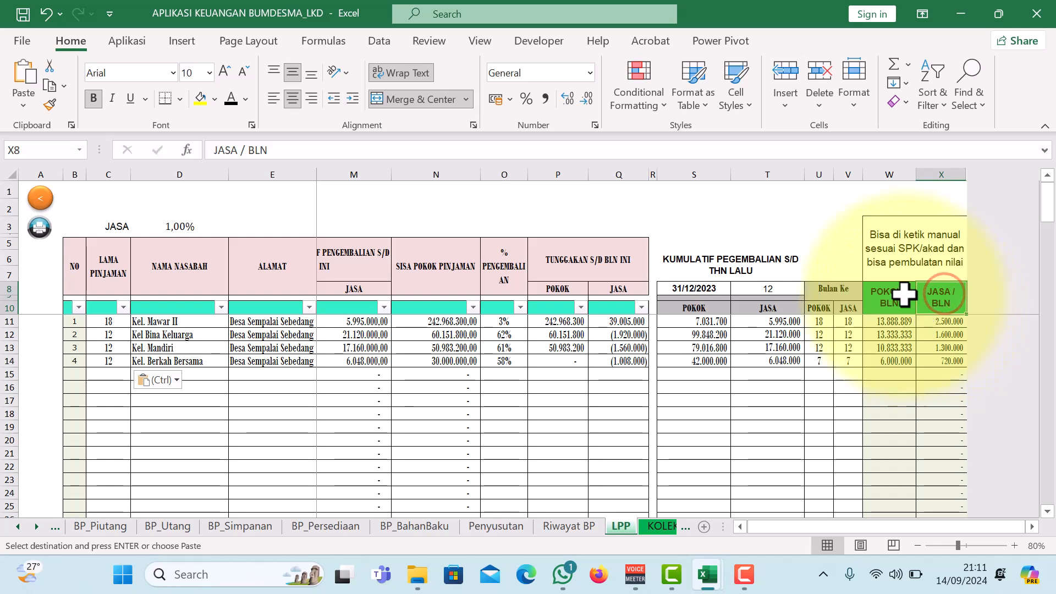
{"action": "left_click", "coordinate": [903, 296]}
{"action": "left_click", "coordinate": [884, 323]}
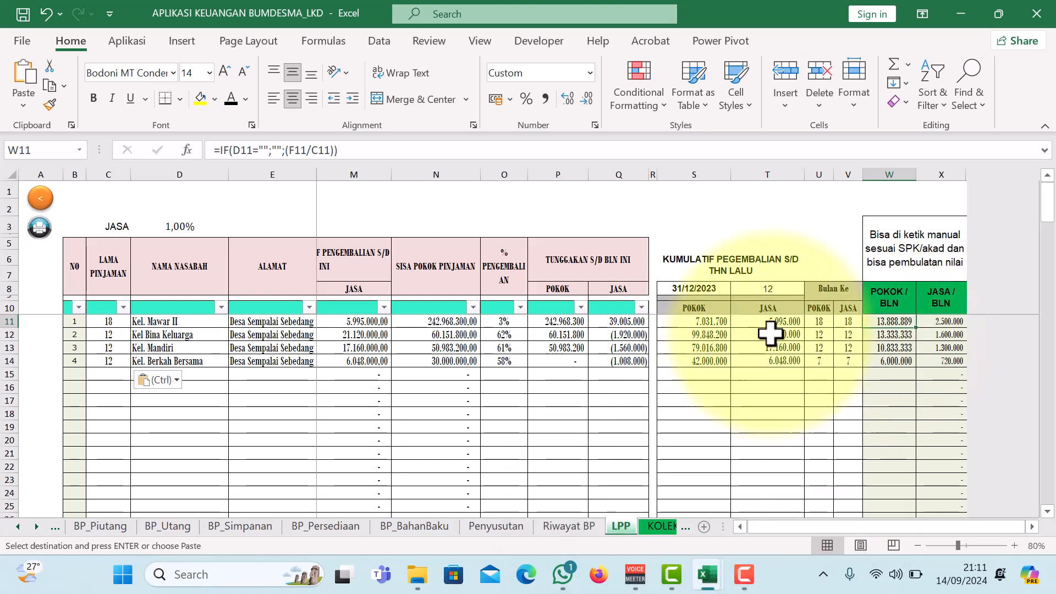
{"action": "mouse_move", "coordinate": [708, 582]}
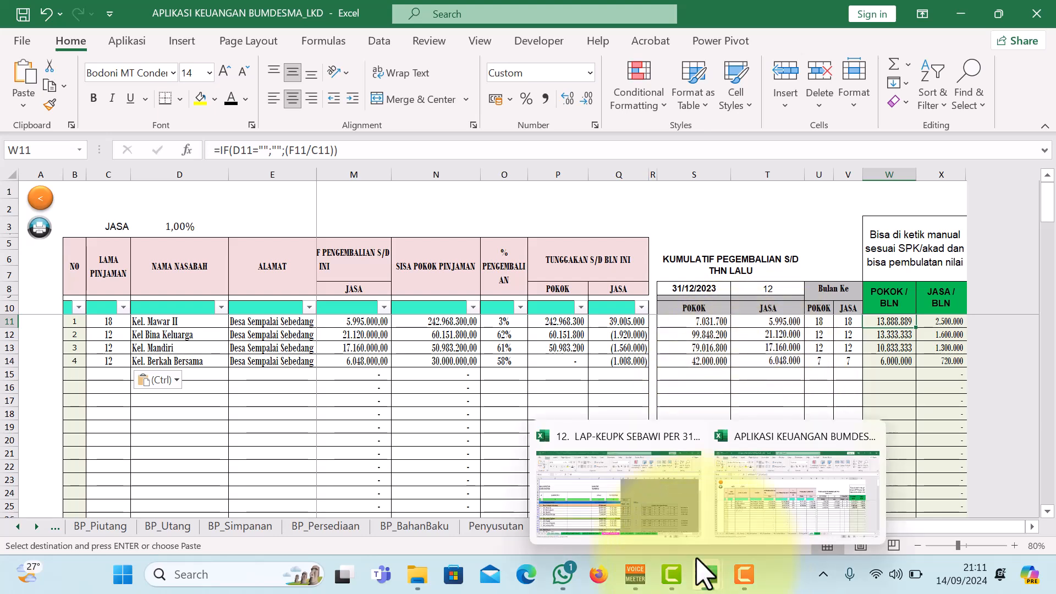
{"action": "left_click", "coordinate": [653, 492]}
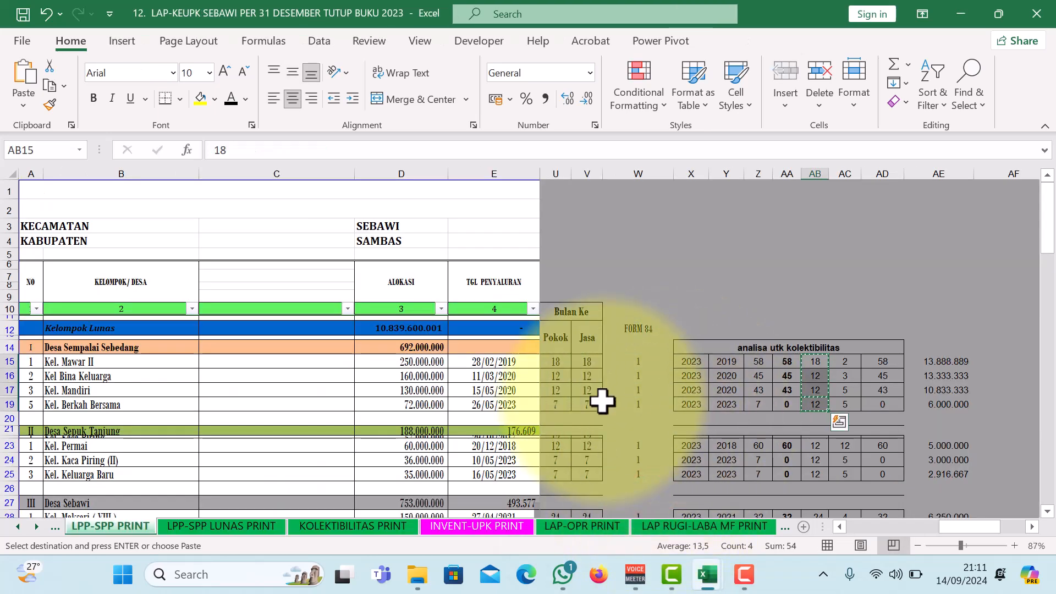
{"action": "left_click_drag", "start_coordinate": [936, 526], "coordinate": [913, 526]}
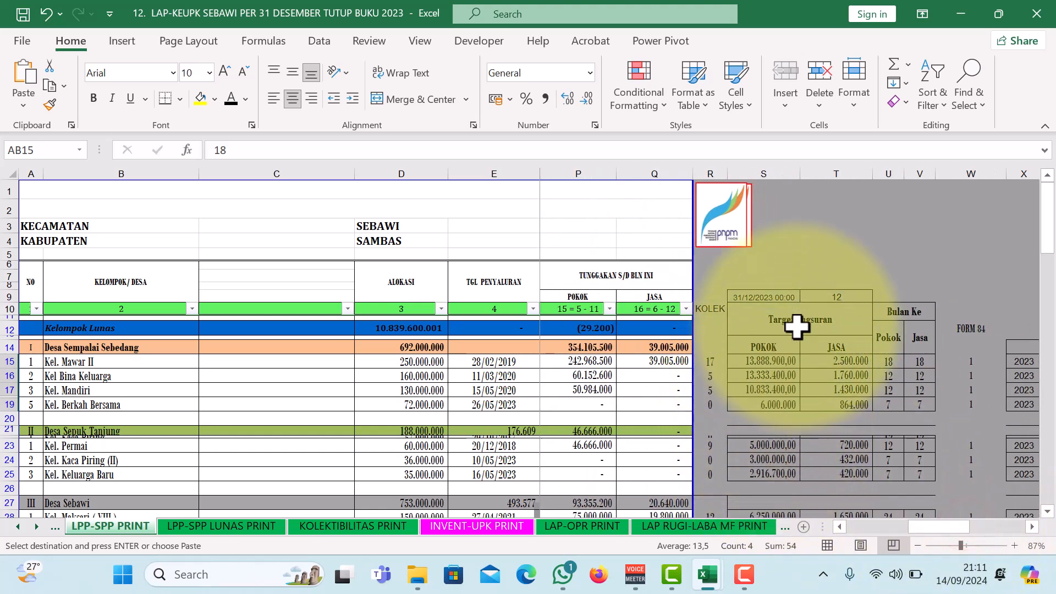
{"action": "left_click", "coordinate": [766, 348]}
{"action": "left_click", "coordinate": [811, 347]}
{"action": "left_click_drag", "start_coordinate": [762, 361], "coordinate": [837, 405]}
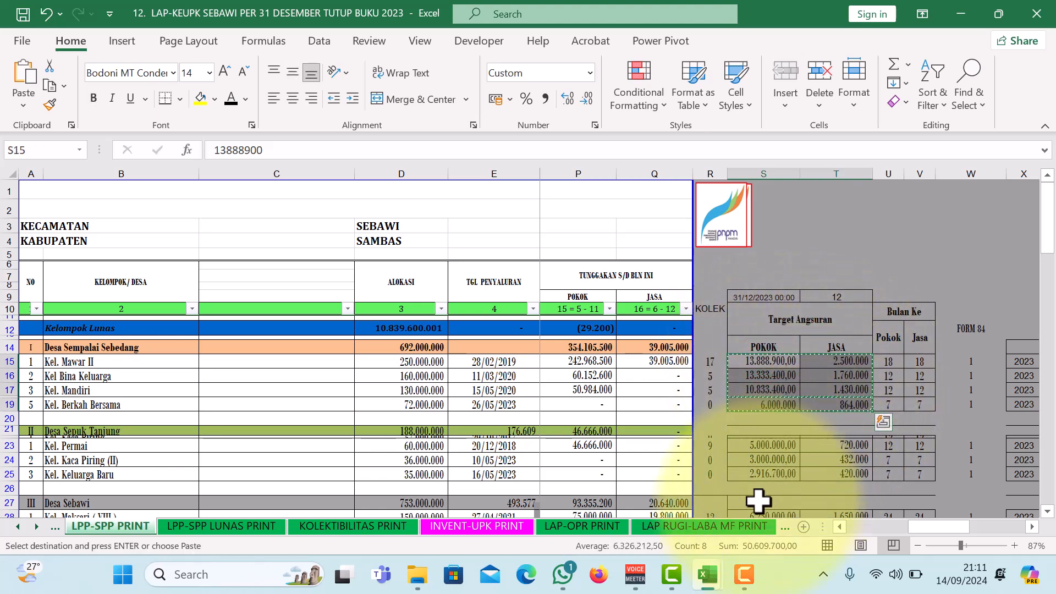
Paste the target installments as values into the Pokok / Bln and Jasa / Bln columns of the LPP sheet, starting at W11.
{"action": "mouse_move", "coordinate": [707, 576]}
{"action": "left_click", "coordinate": [781, 509]}
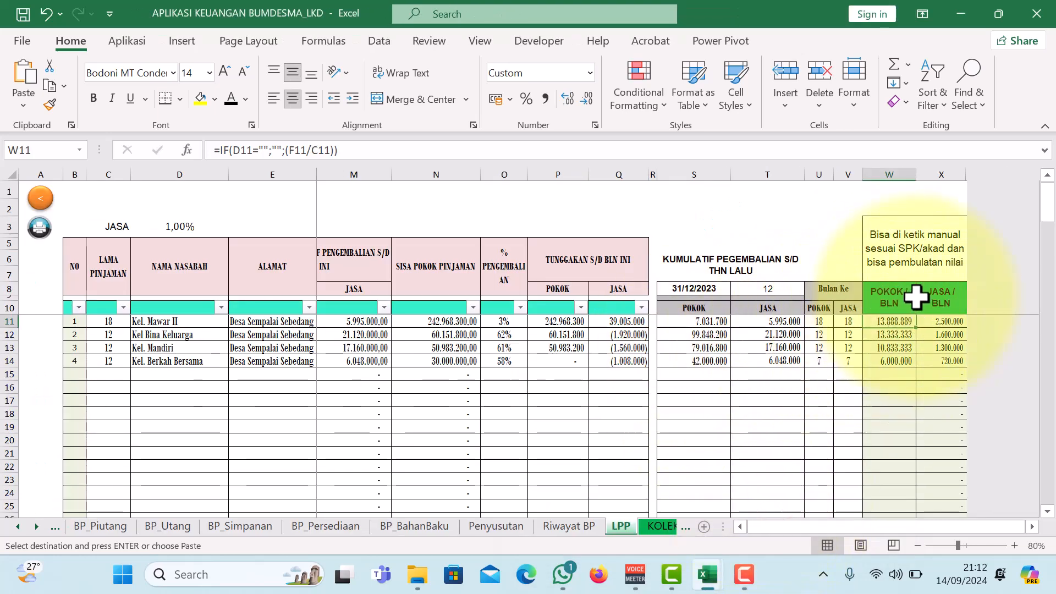
{"action": "left_click", "coordinate": [25, 103]}
{"action": "left_click", "coordinate": [22, 226]}
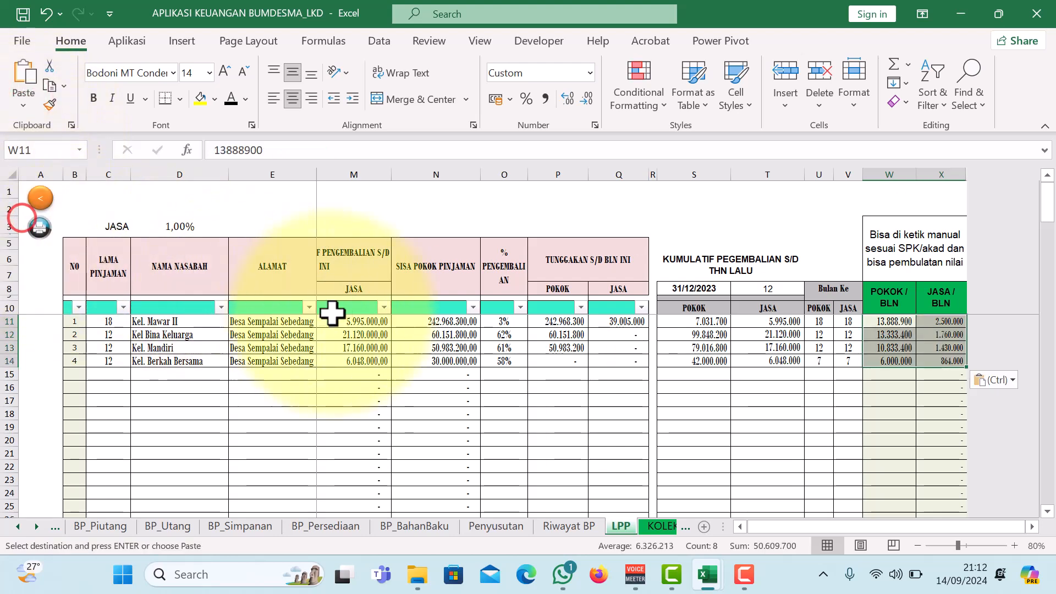
{"action": "left_click", "coordinate": [926, 528]}
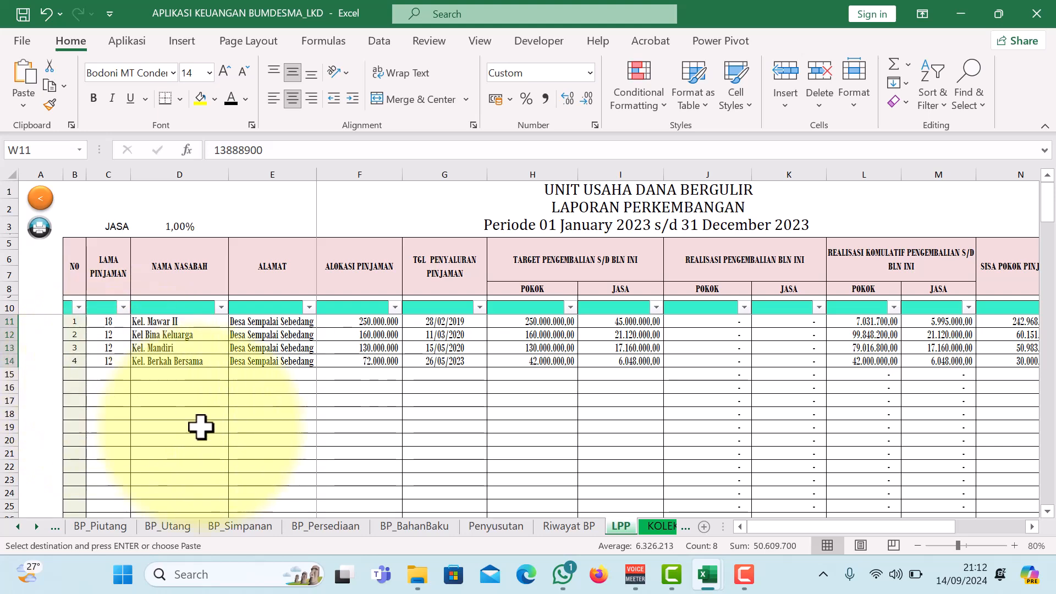
Copy the names, allocations and disbursement dates of the three Desa Sepuk Tanjung groups, B23 to E25, from the LAP-KEUPK SEBAWI workbook.
{"action": "mouse_move", "coordinate": [709, 580]}
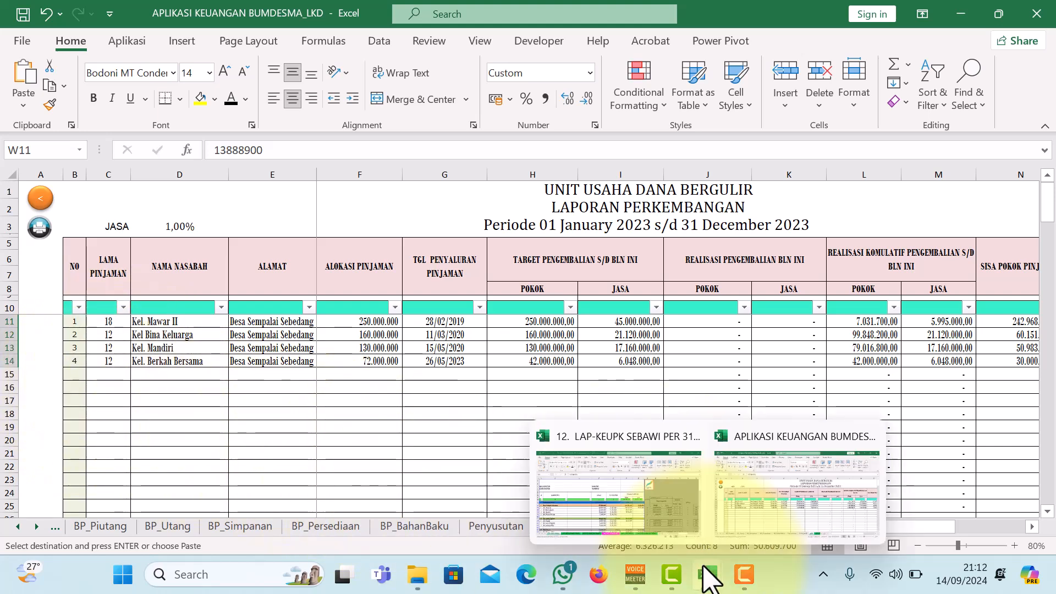
{"action": "left_click", "coordinate": [632, 523]}
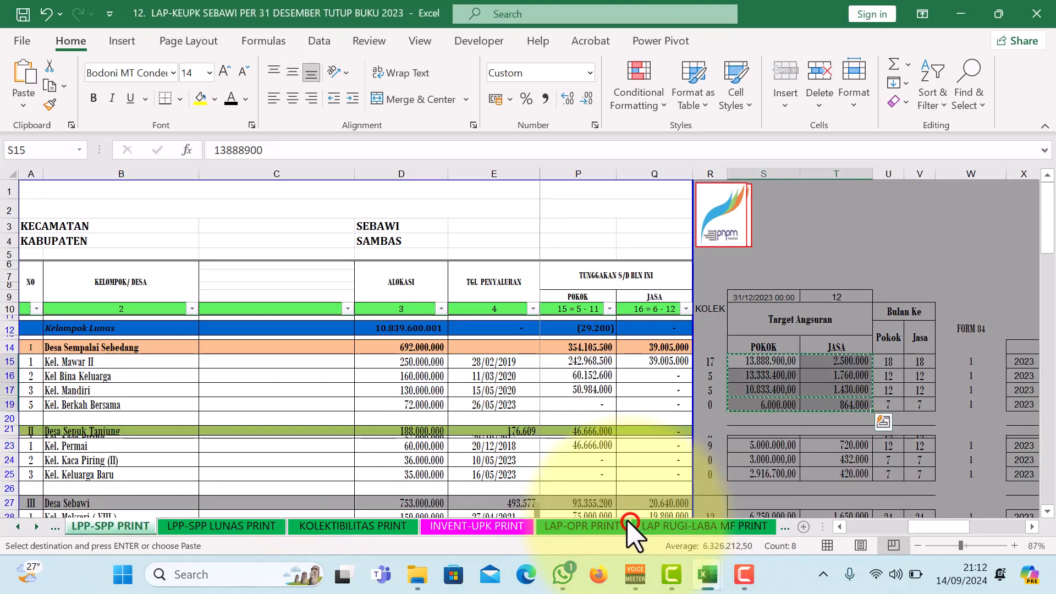
{"action": "left_click_drag", "start_coordinate": [936, 526], "coordinate": [814, 529]}
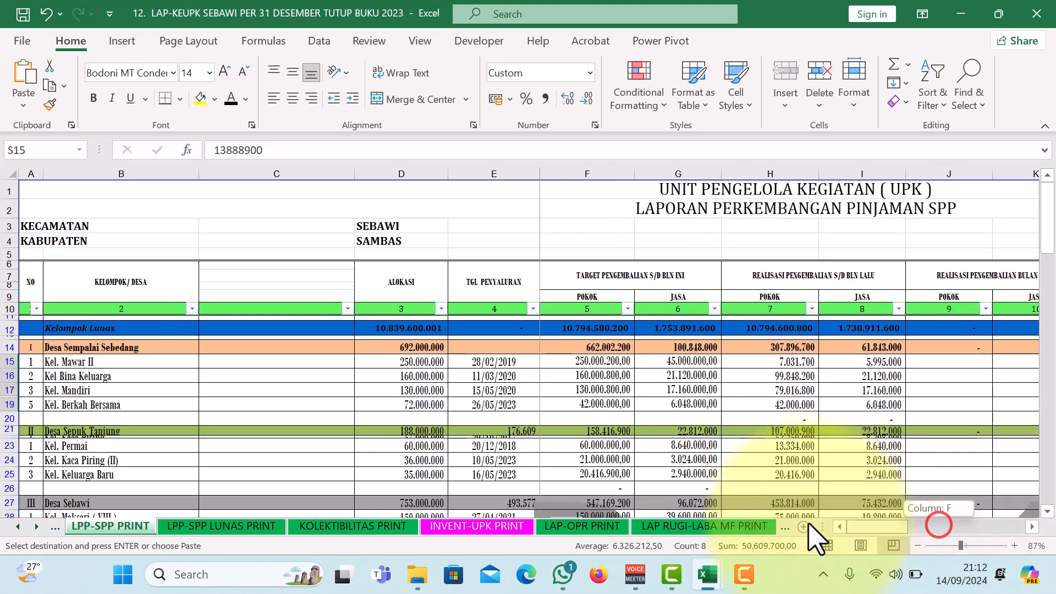
{"action": "scroll", "coordinate": [73, 381], "scroll_direction": "down", "scroll_amount": 2}
{"action": "left_click_drag", "start_coordinate": [52, 355], "coordinate": [499, 382]}
{"action": "key", "text": "ctrl+c"}
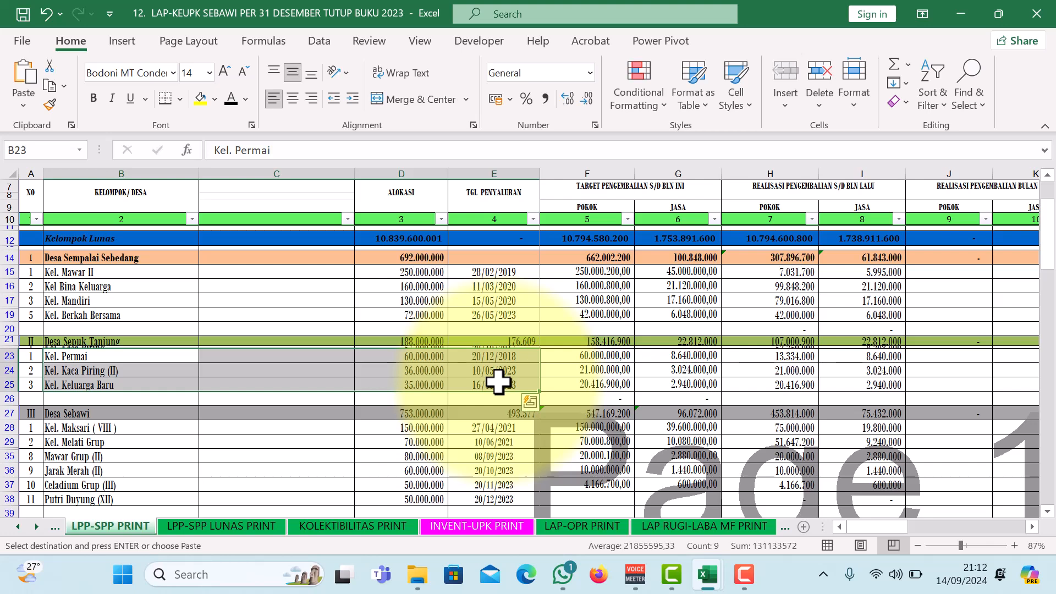
Paste the Desa Sepuk Tanjung group rows as values into the LPP sheet, starting at Nama Nasabah cell D15.
{"action": "mouse_move", "coordinate": [709, 574]}
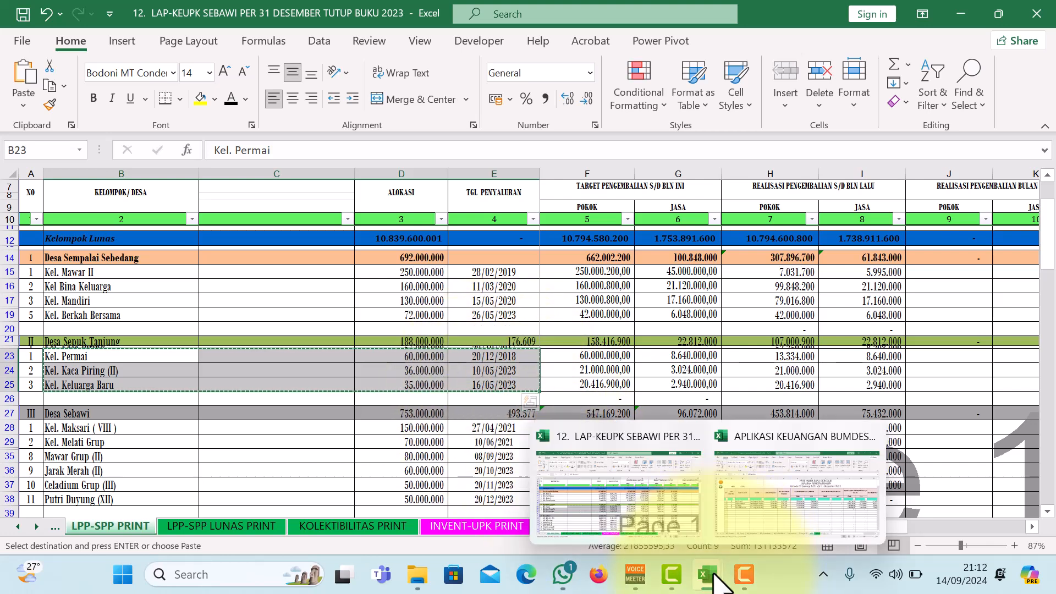
{"action": "left_click", "coordinate": [765, 510]}
{"action": "left_click", "coordinate": [142, 374]}
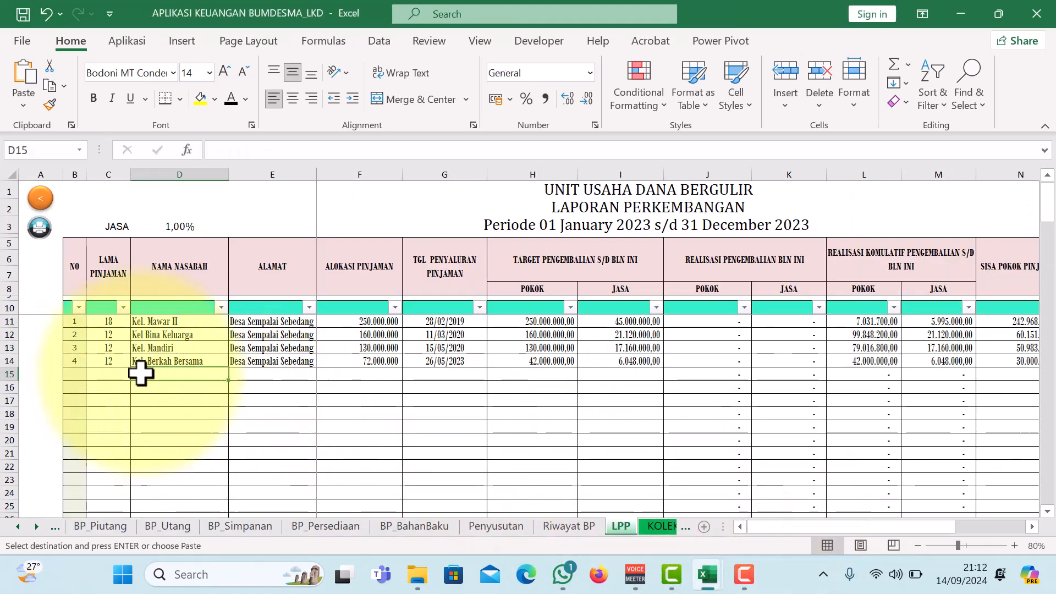
{"action": "left_click", "coordinate": [22, 105]}
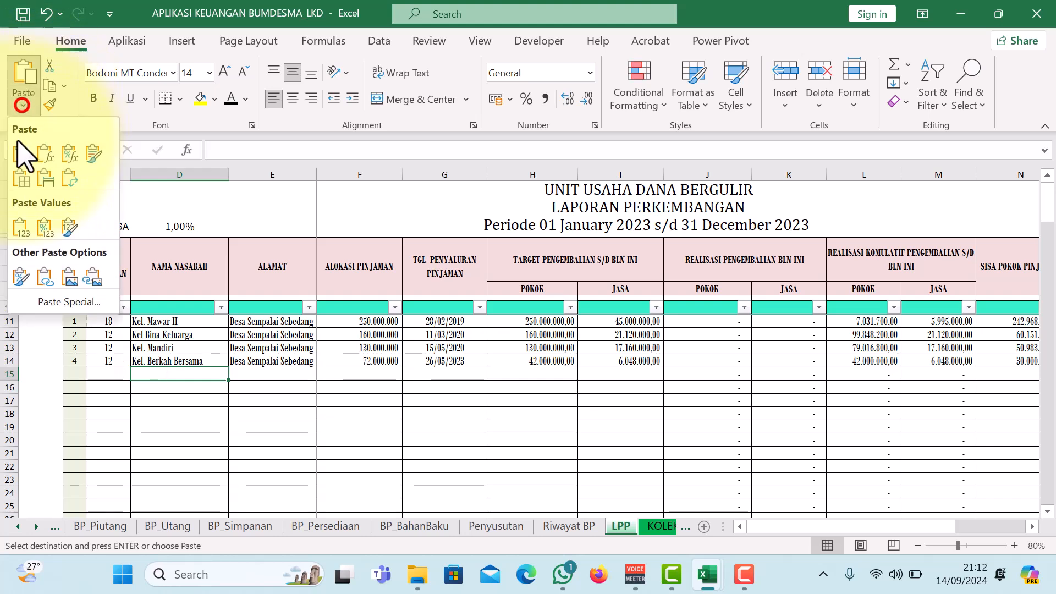
{"action": "left_click", "coordinate": [20, 226]}
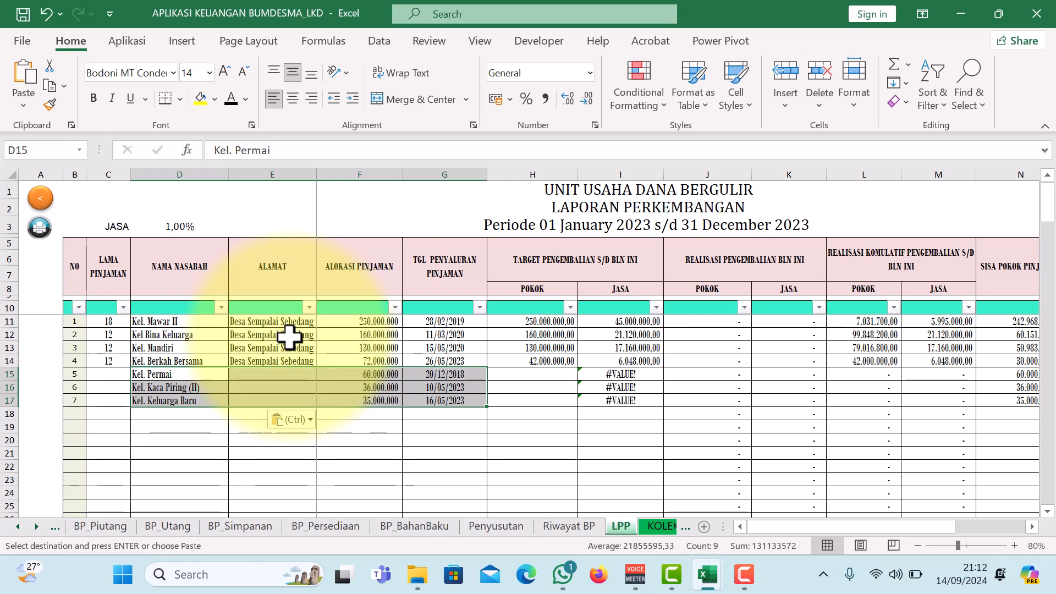
{"action": "left_click", "coordinate": [227, 317]}
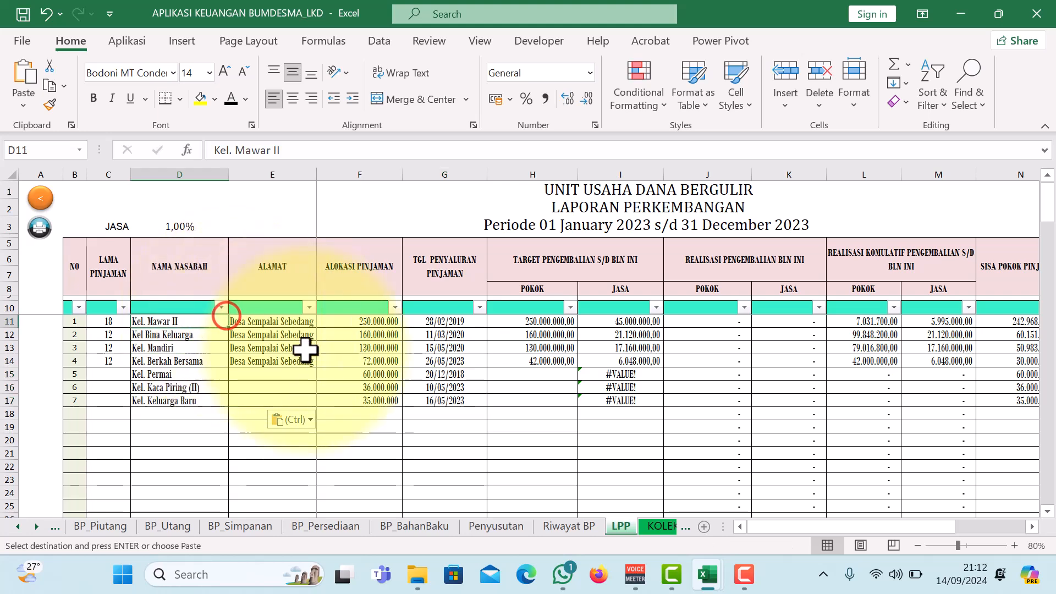
Copy the Realisasi Komulatif Pengembalian Pokok and Jasa amounts of the three Desa Sepuk Tanjung groups from the LAP-KEUPK SEBAWI workbook.
{"action": "mouse_move", "coordinate": [709, 583]}
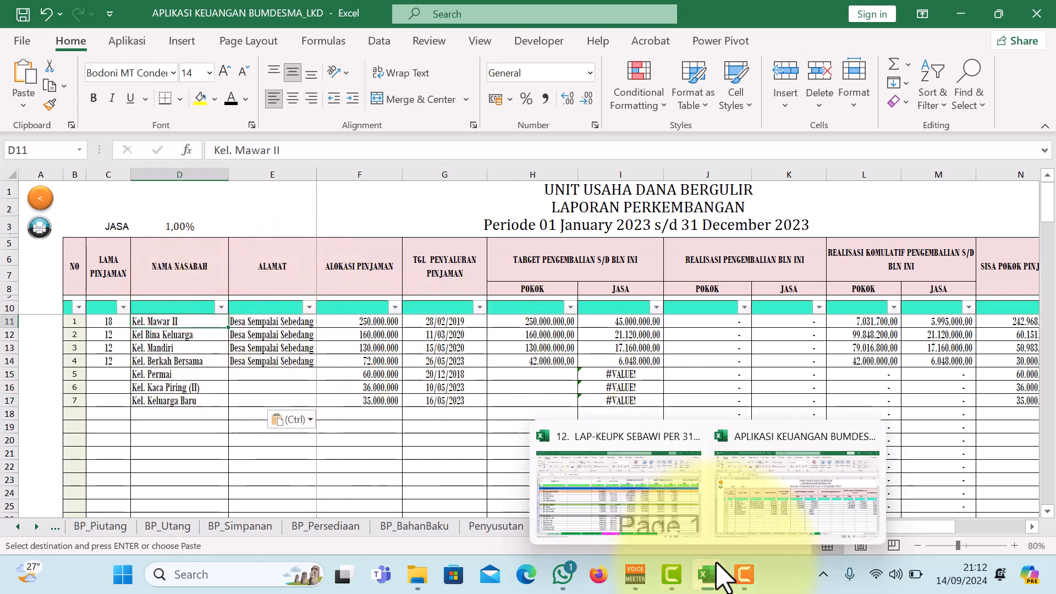
{"action": "left_click", "coordinate": [679, 510]}
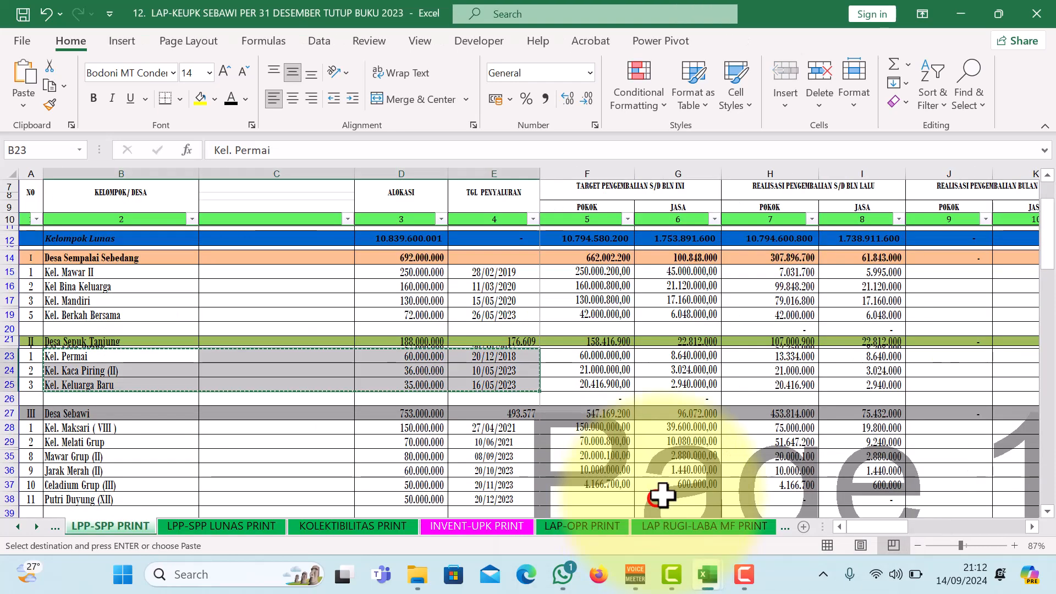
{"action": "left_click_drag", "start_coordinate": [865, 529], "coordinate": [896, 530]}
{"action": "left_click_drag", "start_coordinate": [697, 357], "coordinate": [761, 381]}
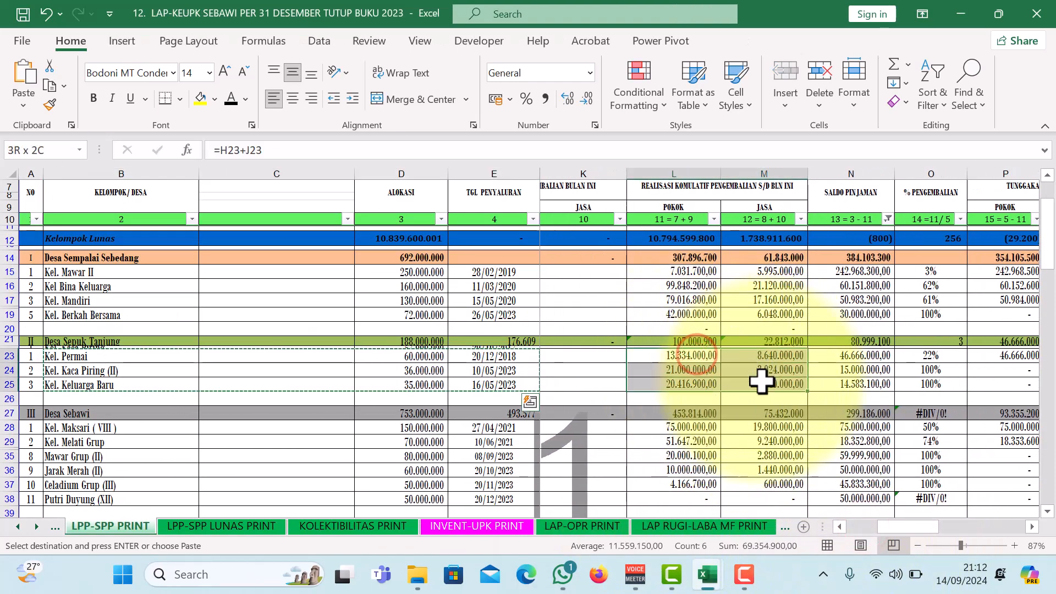
{"action": "key", "text": "ctrl+c"}
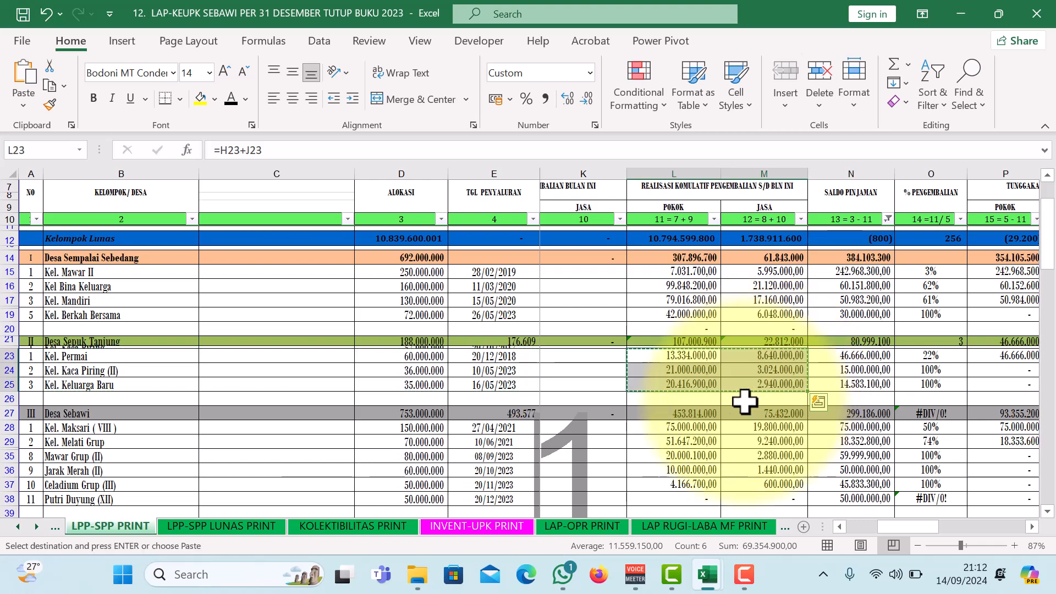
Paste the cumulative Pokok and Jasa repayments as values into the BUMDesma LPP sheet, starting at S15 for Kel. Permai.
{"action": "mouse_move", "coordinate": [707, 572]}
{"action": "left_click", "coordinate": [743, 528]}
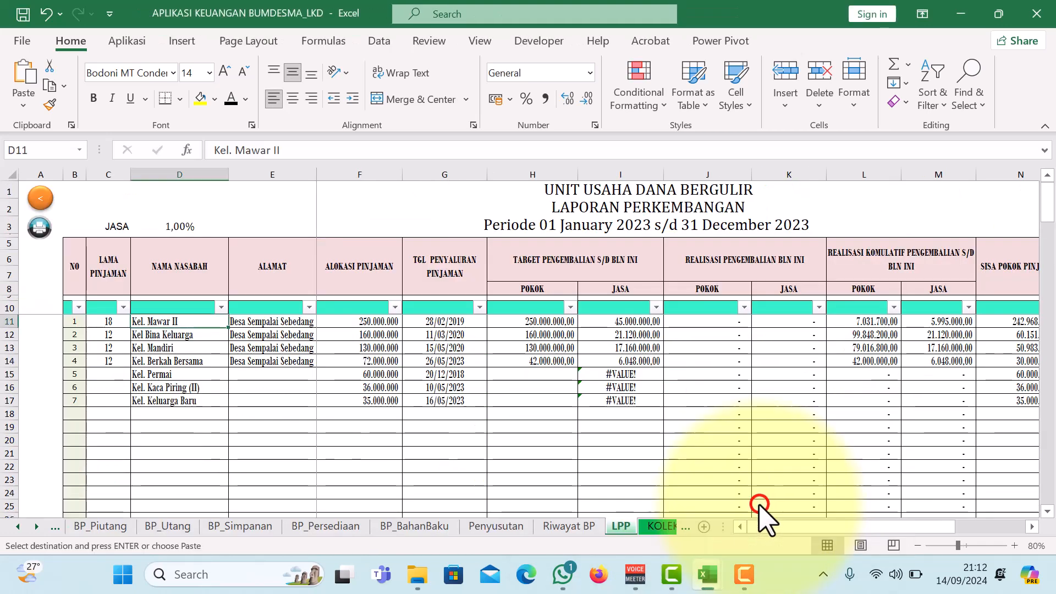
{"action": "left_click_drag", "start_coordinate": [915, 526], "coordinate": [924, 527]}
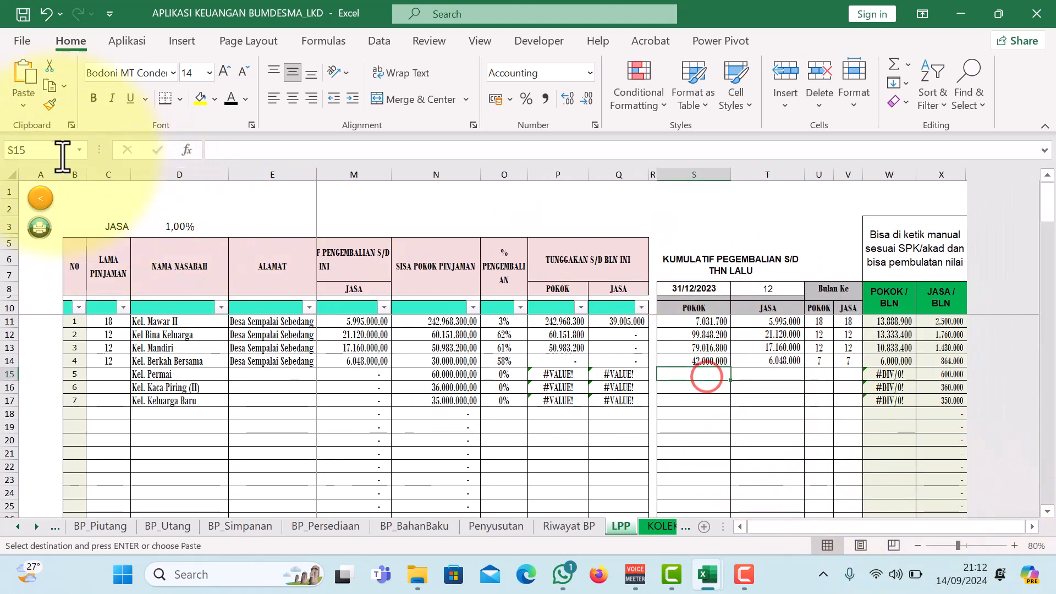
{"action": "left_click", "coordinate": [24, 105]}
{"action": "left_click", "coordinate": [21, 222]}
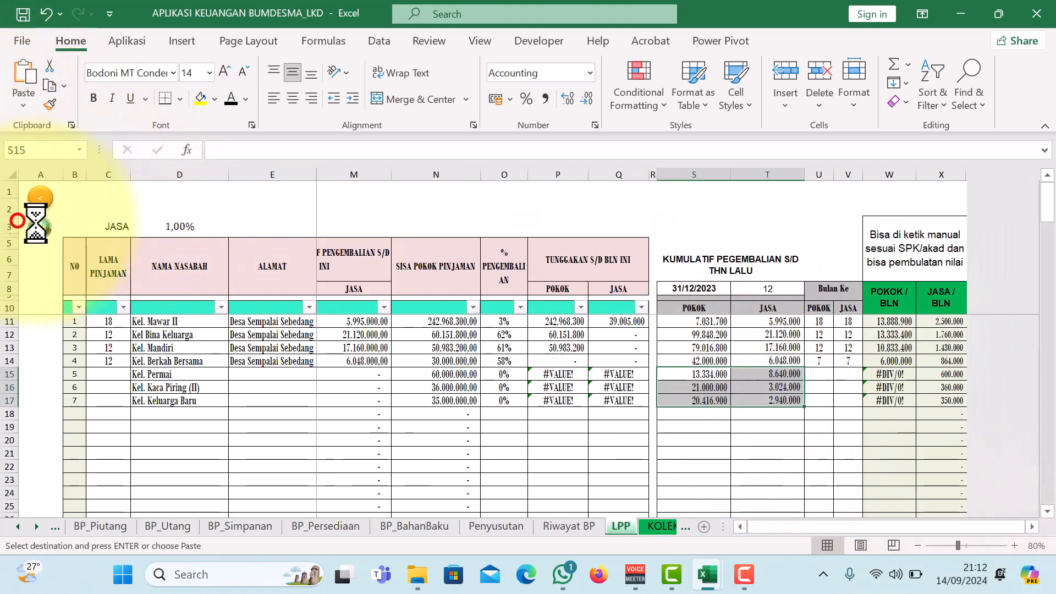
Copy the loan terms of the three Desa Sepuk Tanjung groups, AB23 to AB25, from the LAP-KEUPK SEBAWI workbook.
{"action": "mouse_move", "coordinate": [710, 577]}
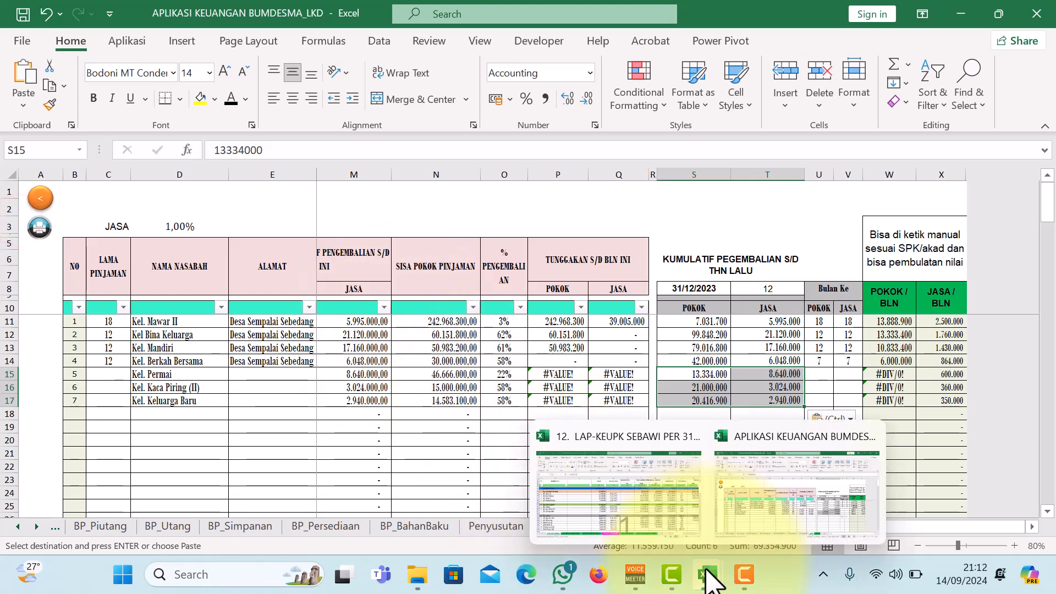
{"action": "left_click", "coordinate": [641, 500]}
{"action": "left_click", "coordinate": [894, 525]}
{"action": "left_click_drag", "start_coordinate": [921, 527], "coordinate": [948, 527]}
{"action": "left_click_drag", "start_coordinate": [886, 355], "coordinate": [883, 377]}
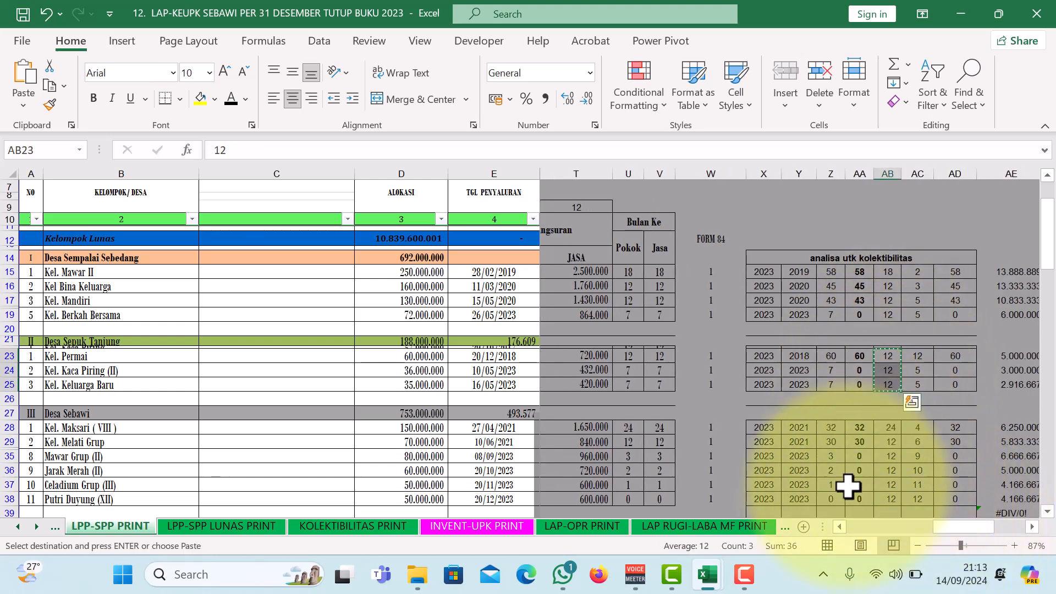
Paste the loan terms as values into the Lama Pinjaman column of the LPP sheet, starting at C15.
{"action": "mouse_move", "coordinate": [708, 574]}
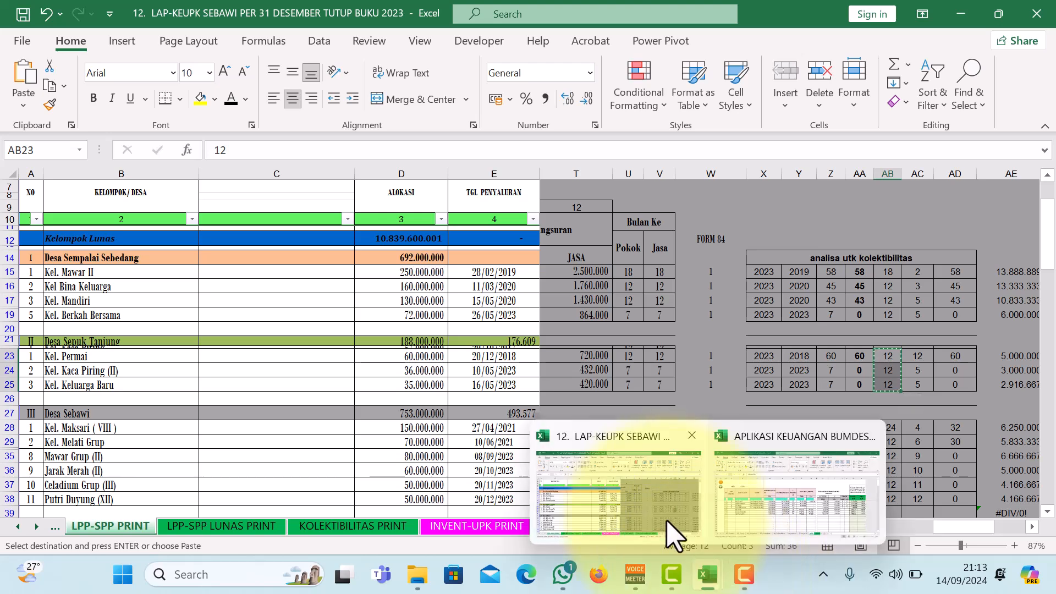
{"action": "left_click", "coordinate": [726, 493]}
{"action": "left_click", "coordinate": [100, 376]}
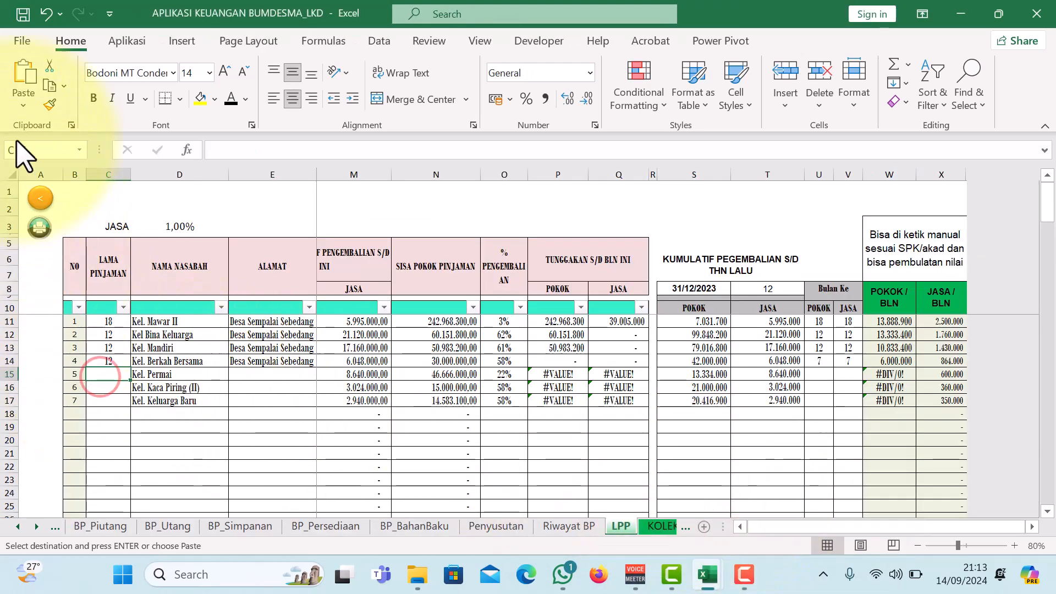
{"action": "left_click", "coordinate": [22, 106]}
{"action": "left_click", "coordinate": [22, 225]}
Copy the Target Angsuran Pokok and Jasa amounts of the Desa Sepuk Tanjung groups, S23 to T25, from the LAP-KEUPK SEBAWI workbook.
{"action": "mouse_move", "coordinate": [708, 578]}
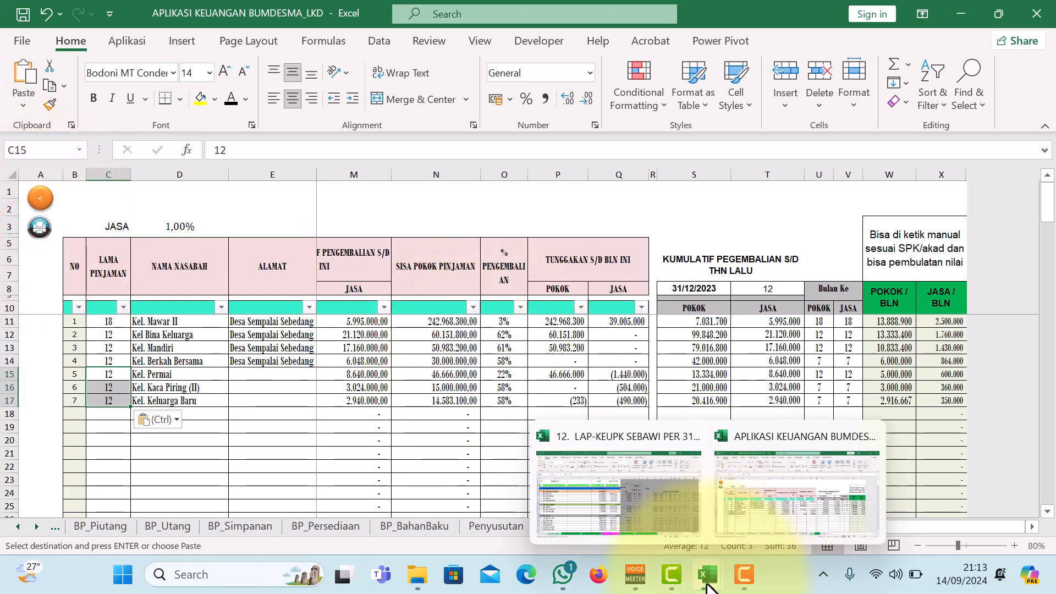
{"action": "left_click", "coordinate": [767, 517]}
{"action": "left_click", "coordinate": [637, 512]}
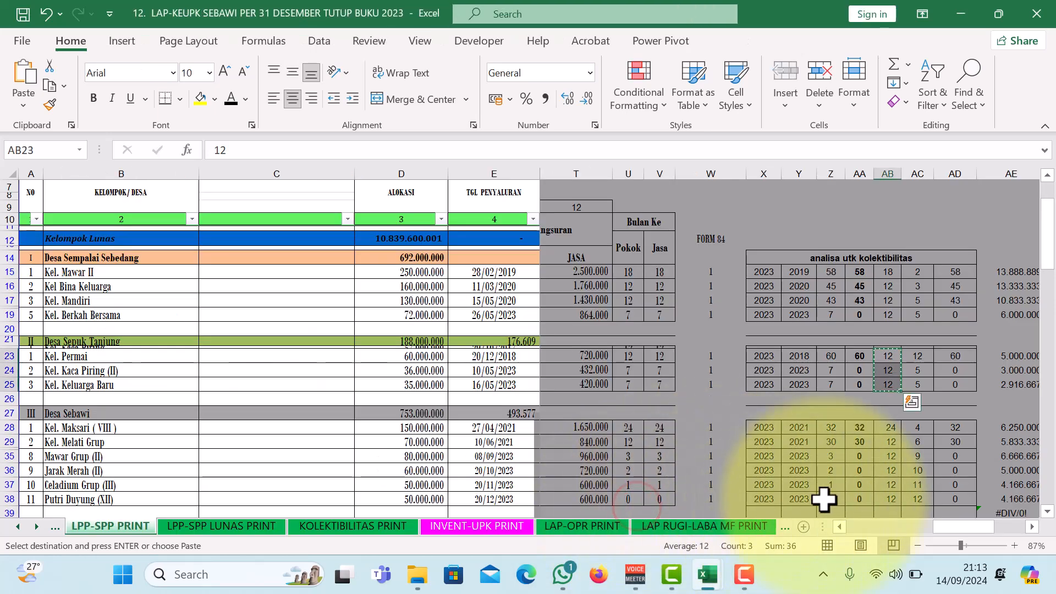
{"action": "left_click_drag", "start_coordinate": [943, 525], "coordinate": [924, 526]}
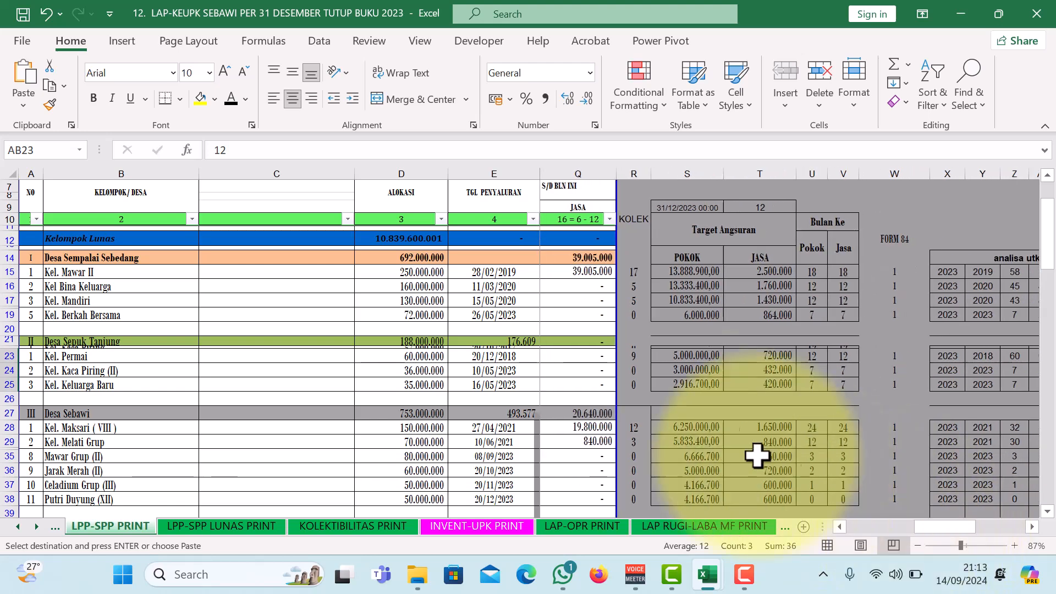
{"action": "left_click_drag", "start_coordinate": [694, 355], "coordinate": [753, 383]}
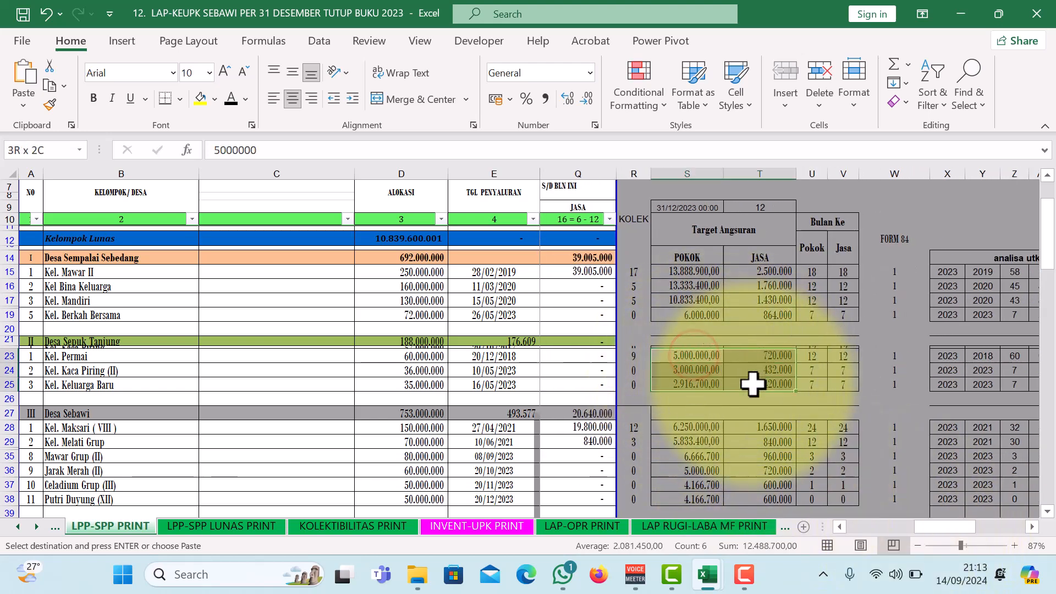
Paste the target installments as values into the Pokok / Bln and Jasa / Bln columns of the LPP sheet, starting at W15.
{"action": "mouse_move", "coordinate": [707, 581]}
{"action": "left_click", "coordinate": [722, 541]}
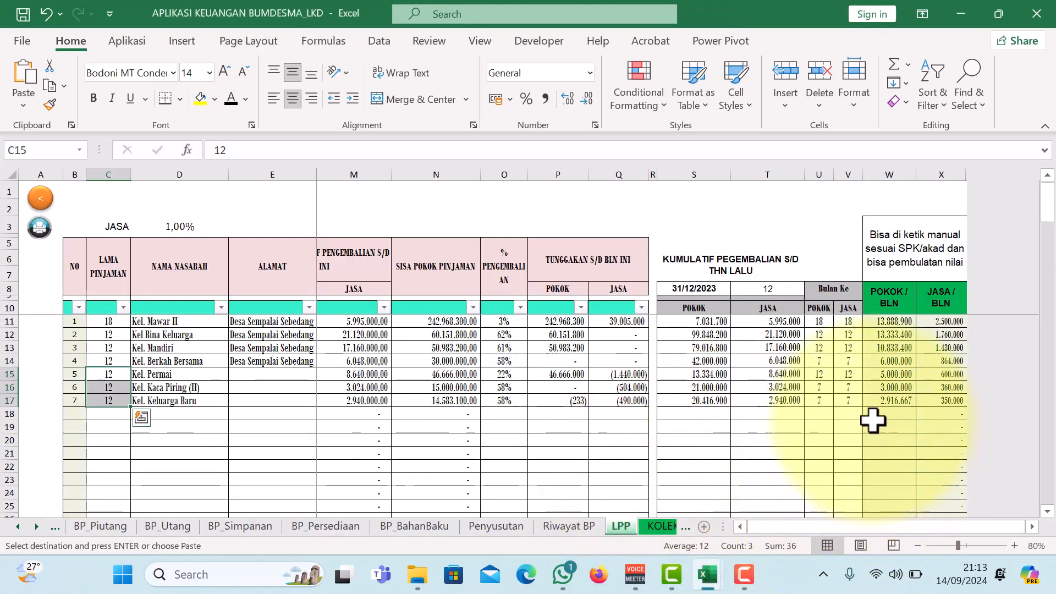
{"action": "left_click", "coordinate": [10, 374]}
{"action": "left_click", "coordinate": [900, 374]}
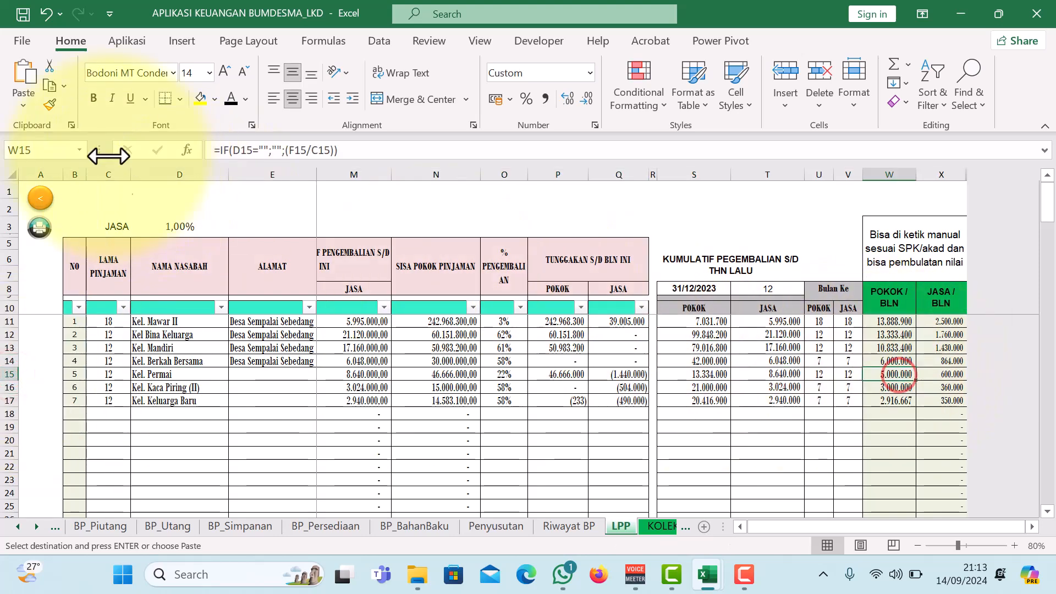
{"action": "left_click", "coordinate": [23, 103]}
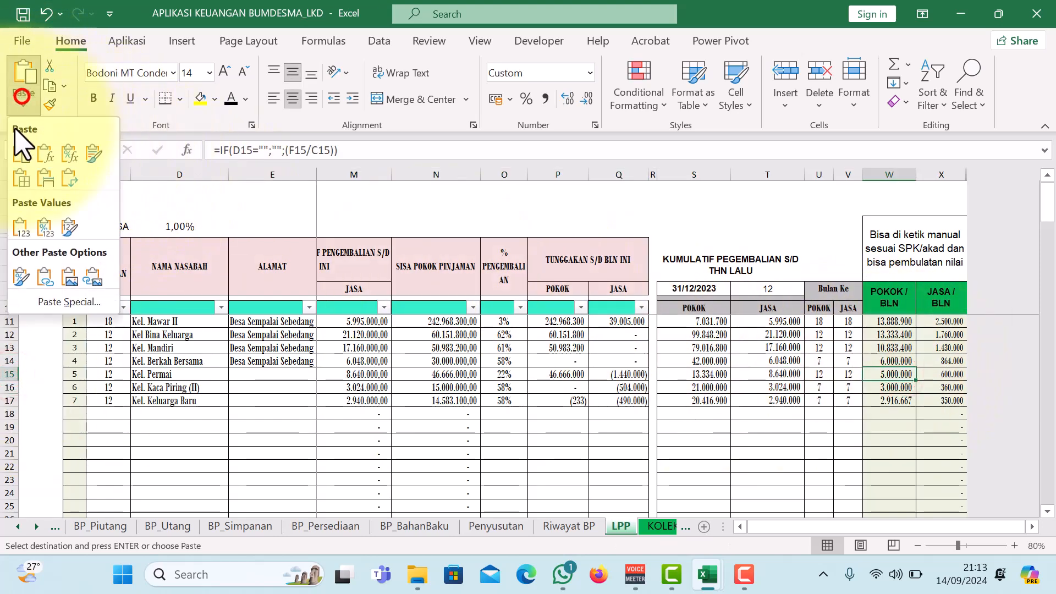
{"action": "left_click", "coordinate": [17, 222]}
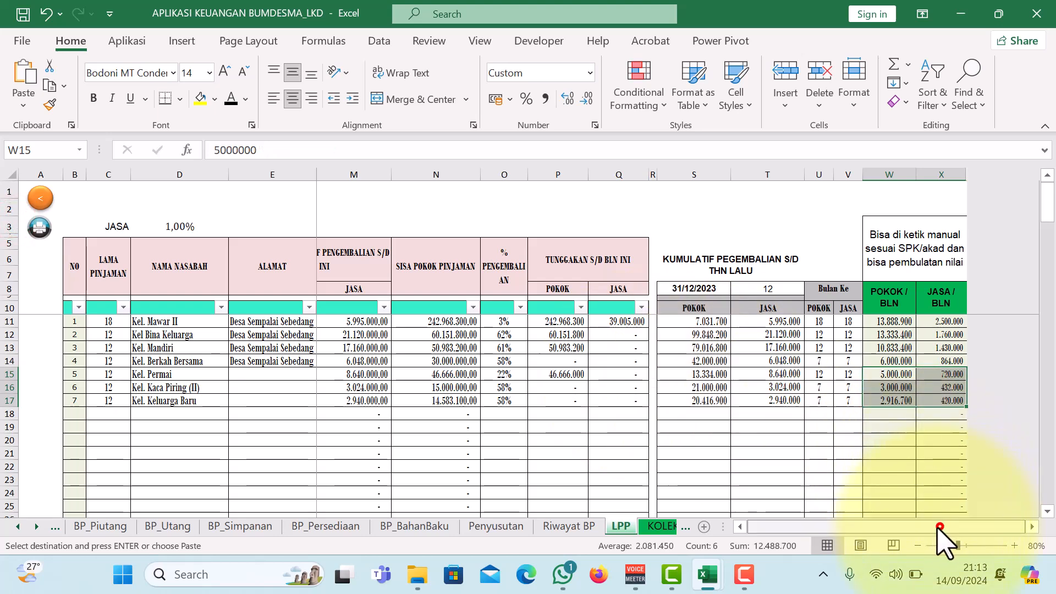
{"action": "left_click", "coordinate": [940, 526]}
Copy the village name Desa Sepuk Tanjung from the SEBAWI report and paste it as values into Alamat cells E15 to E17.
{"action": "mouse_move", "coordinate": [709, 580]}
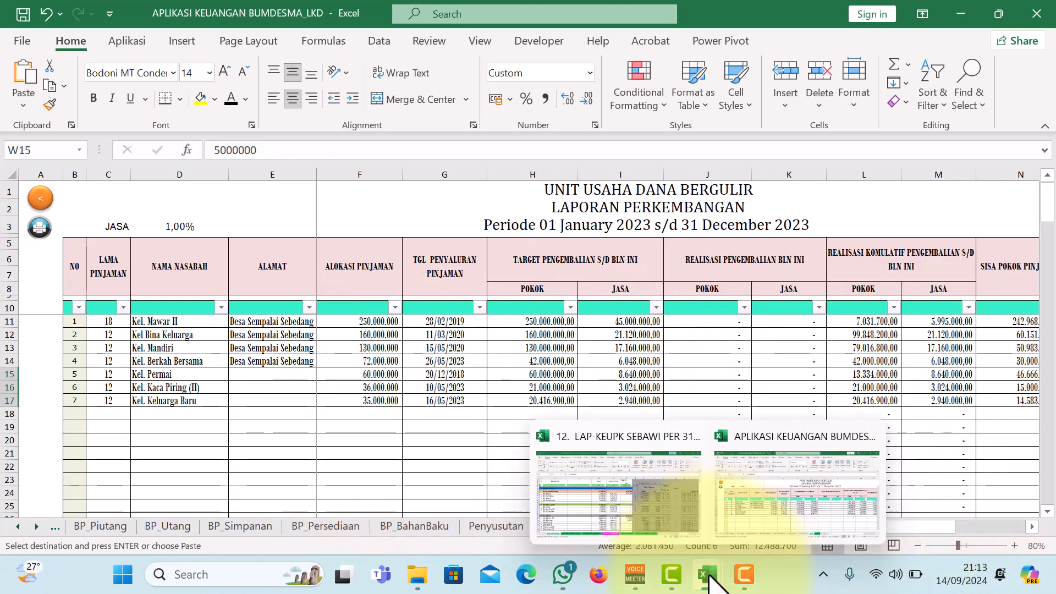
{"action": "left_click", "coordinate": [618, 507]}
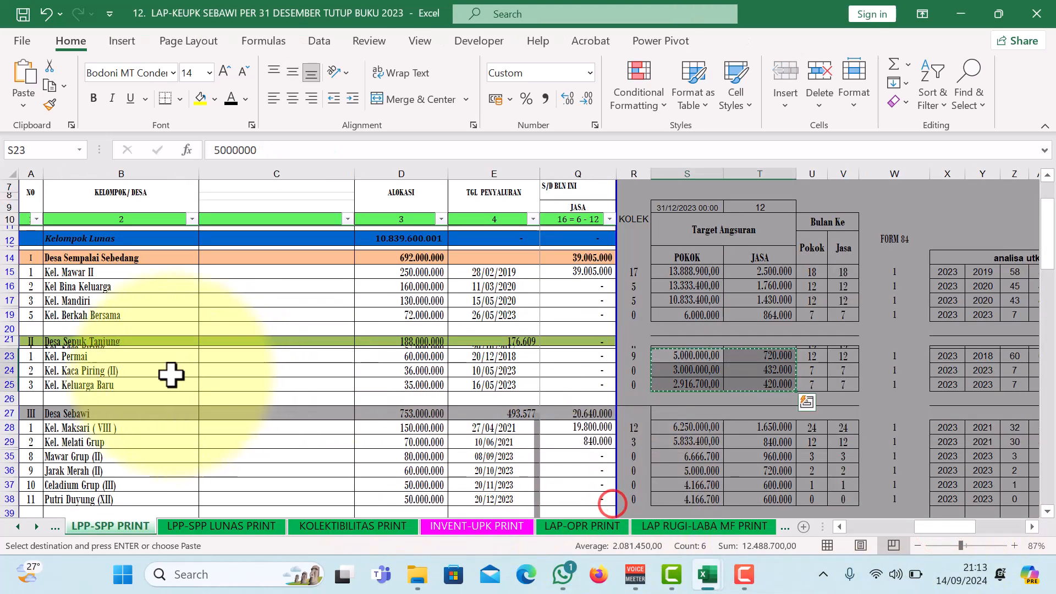
{"action": "left_click", "coordinate": [91, 337]}
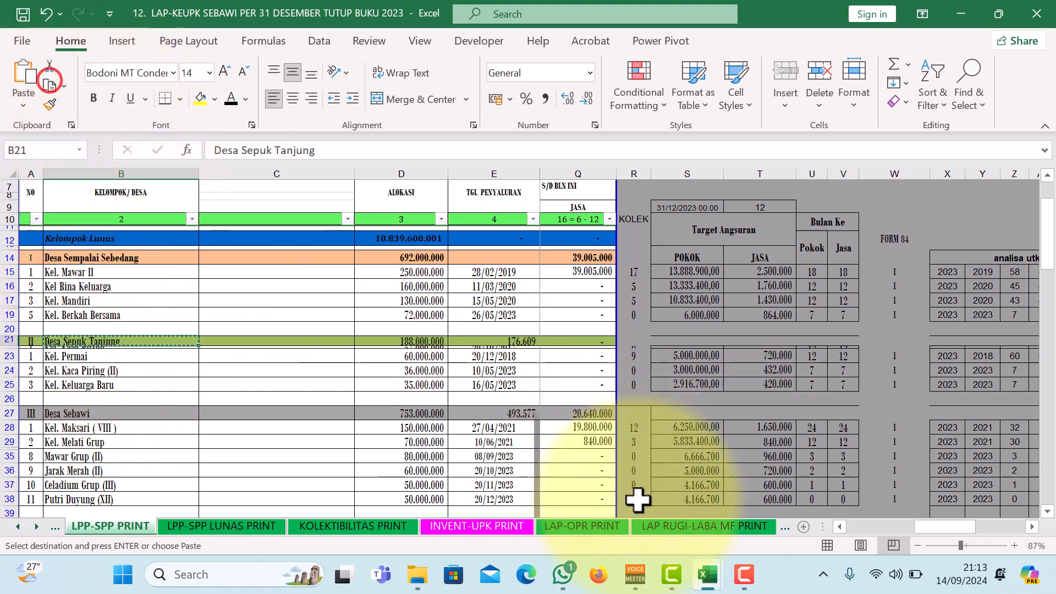
{"action": "mouse_move", "coordinate": [707, 572]}
{"action": "left_click", "coordinate": [772, 525]}
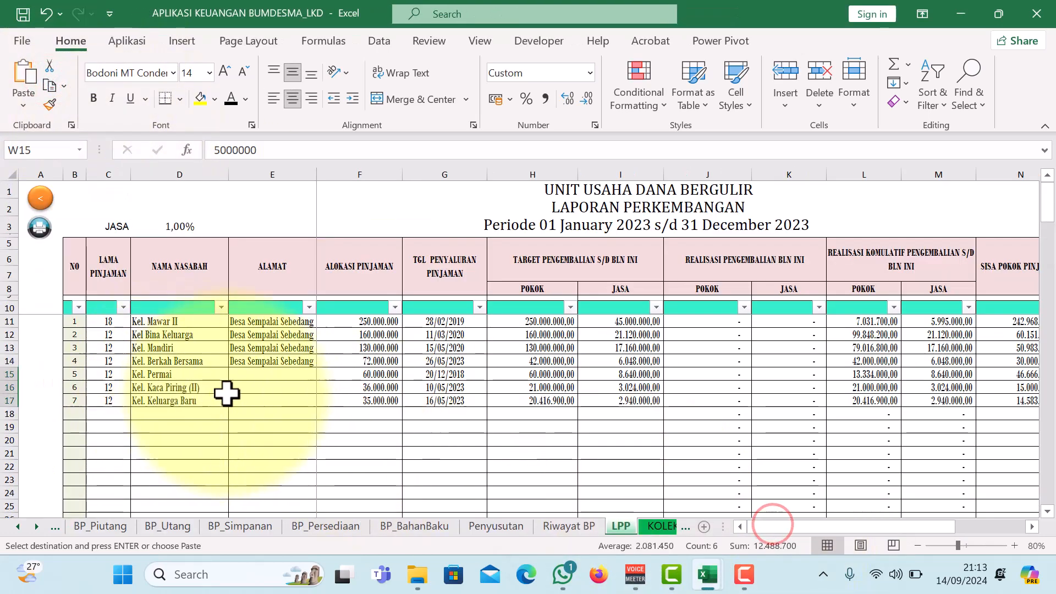
{"action": "left_click", "coordinate": [249, 376]}
{"action": "left_click_drag", "start_coordinate": [249, 404], "coordinate": [249, 403]}
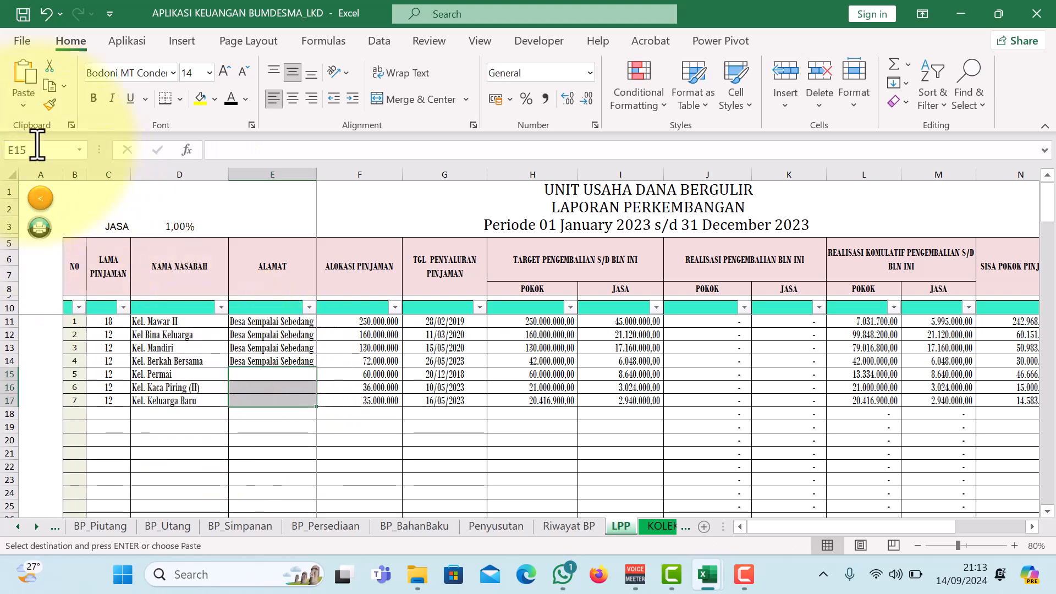
{"action": "left_click", "coordinate": [23, 104]}
{"action": "left_click", "coordinate": [20, 227]}
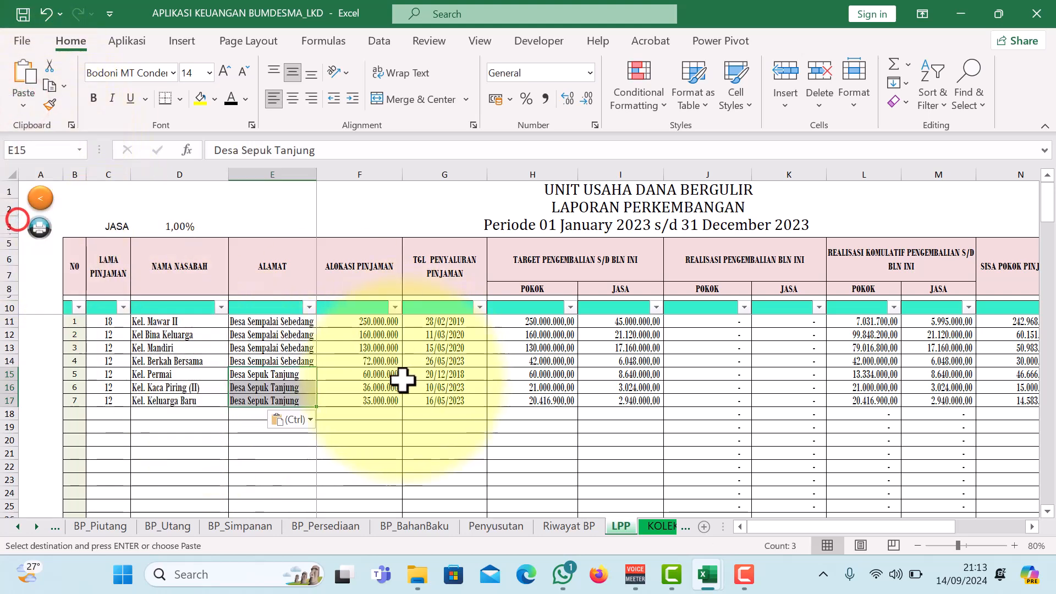
Copy the names, allocations and disbursement dates of the six Desa Sebawi groups, B28 to E38, from the LAP-KEUPK SEBAWI workbook.
{"action": "left_click", "coordinate": [356, 419]}
{"action": "left_click", "coordinate": [871, 523]}
{"action": "mouse_move", "coordinate": [726, 575]}
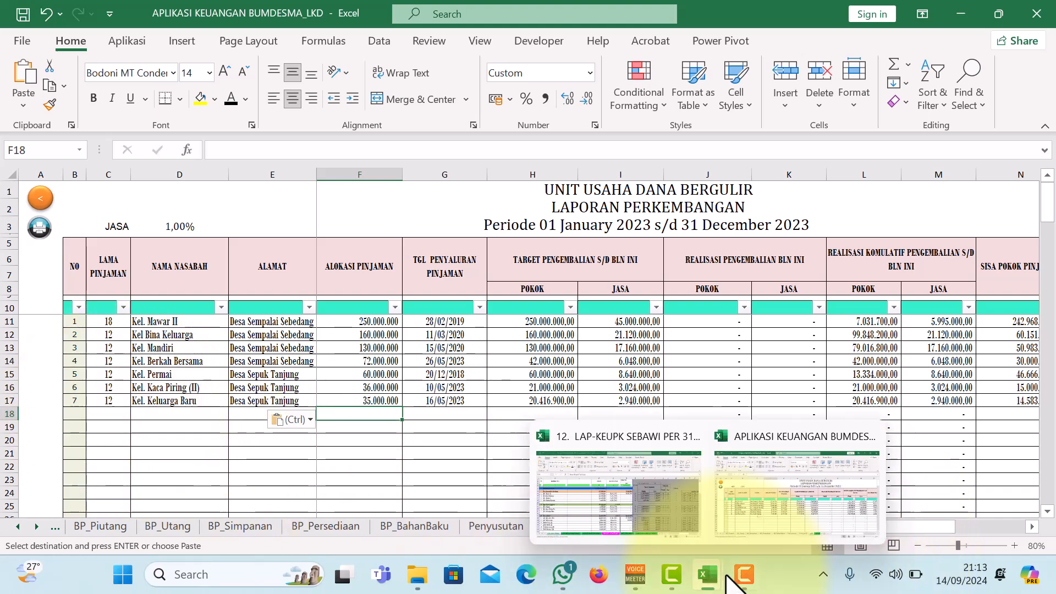
{"action": "left_click", "coordinate": [649, 498]}
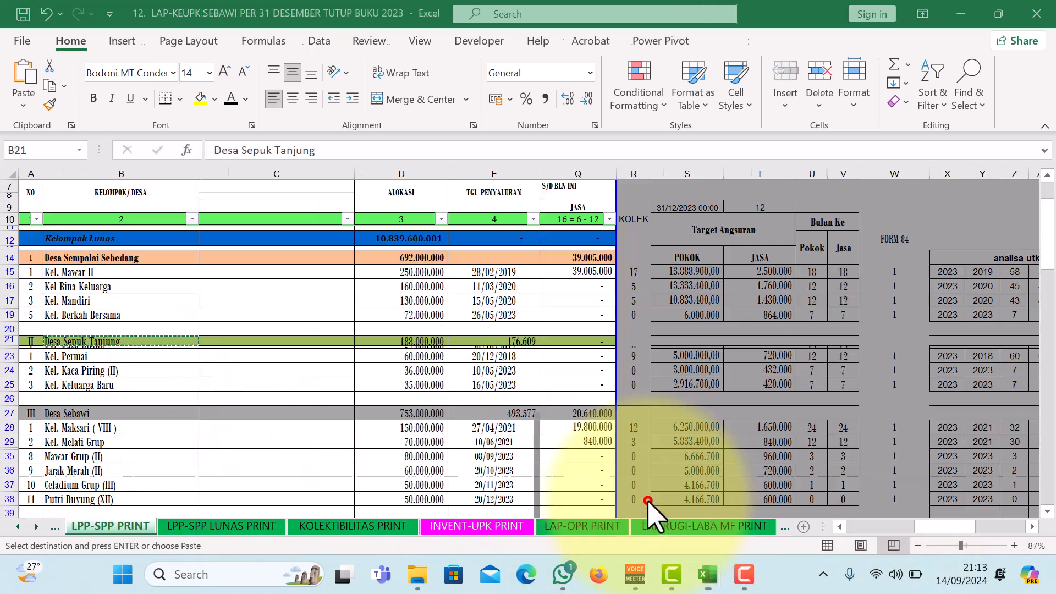
{"action": "left_click_drag", "start_coordinate": [963, 526], "coordinate": [801, 517]}
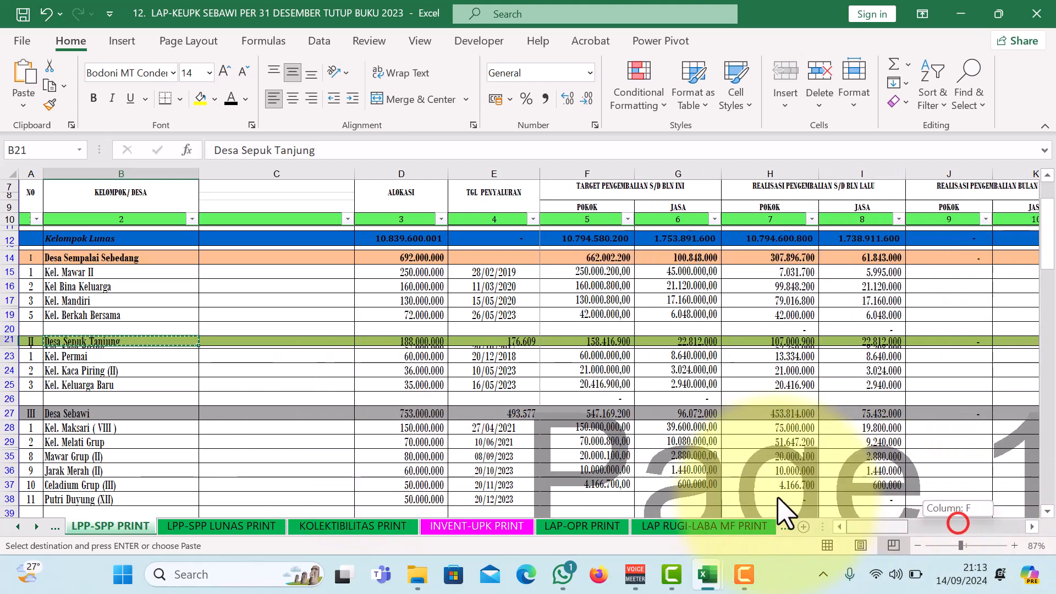
{"action": "scroll", "coordinate": [242, 424], "scroll_direction": "down", "scroll_amount": 1}
{"action": "left_click_drag", "start_coordinate": [64, 394], "coordinate": [493, 467]}
{"action": "key", "text": "ctrl+c"}
Paste the Desa Sebawi group rows as values into the LPP sheet, starting at Nama Nasabah cell D18.
{"action": "left_click", "coordinate": [761, 497]}
{"action": "left_click", "coordinate": [177, 414]}
{"action": "left_click", "coordinate": [23, 90]}
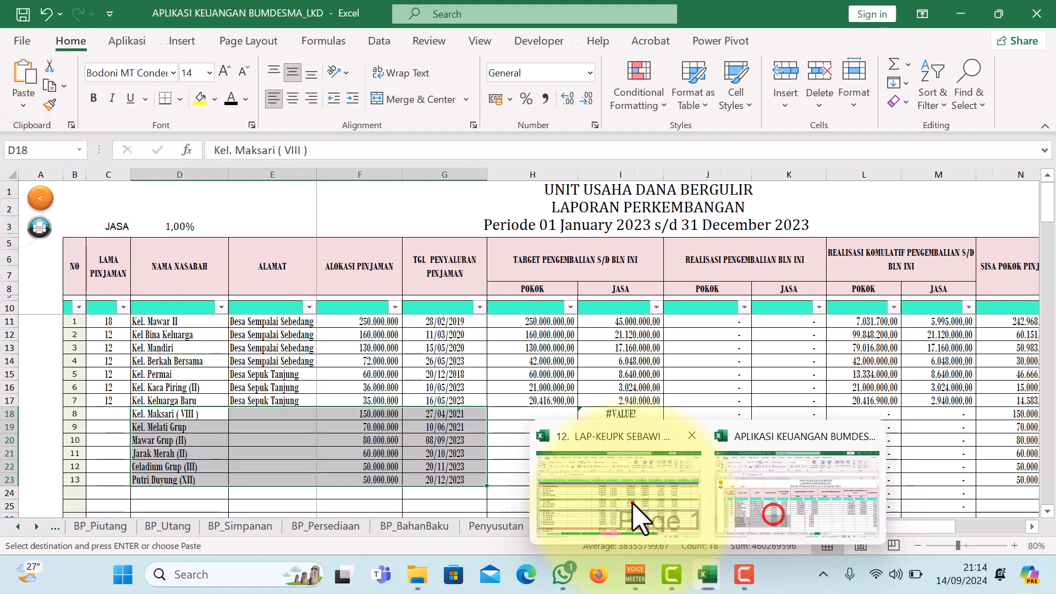
Copy the cumulative Pokok and Jasa repayments L28 to M37 of Desa Sebawi and paste them as values at S18 of the LPP sheet.
{"action": "left_click", "coordinate": [642, 512]}
{"action": "left_click_drag", "start_coordinate": [761, 394], "coordinate": [858, 451]}
{"action": "left_click", "coordinate": [49, 85]}
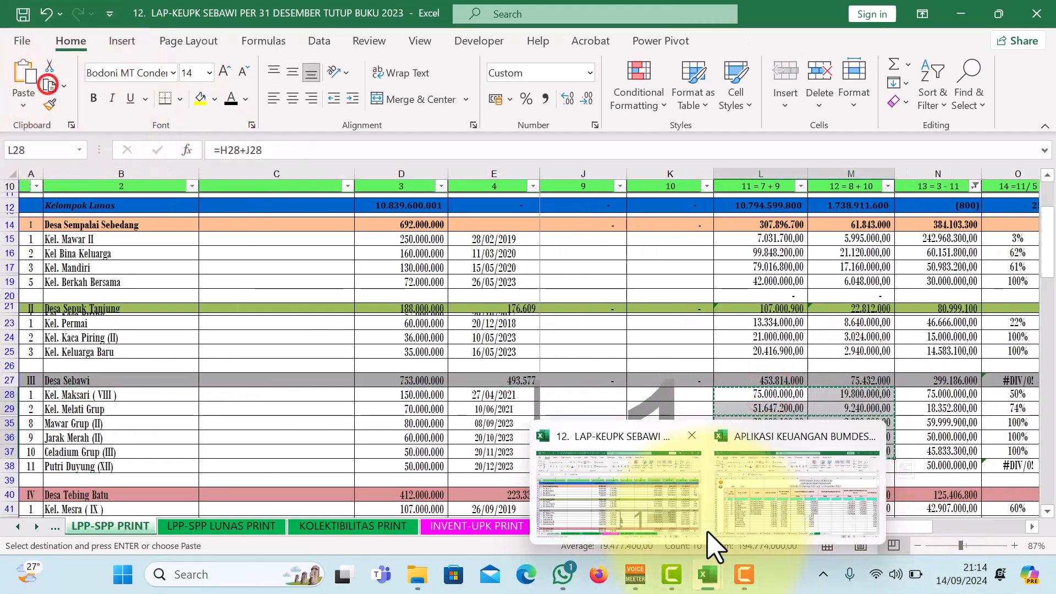
{"action": "left_click", "coordinate": [761, 497]}
{"action": "left_click", "coordinate": [769, 413]}
{"action": "left_click", "coordinate": [24, 91]}
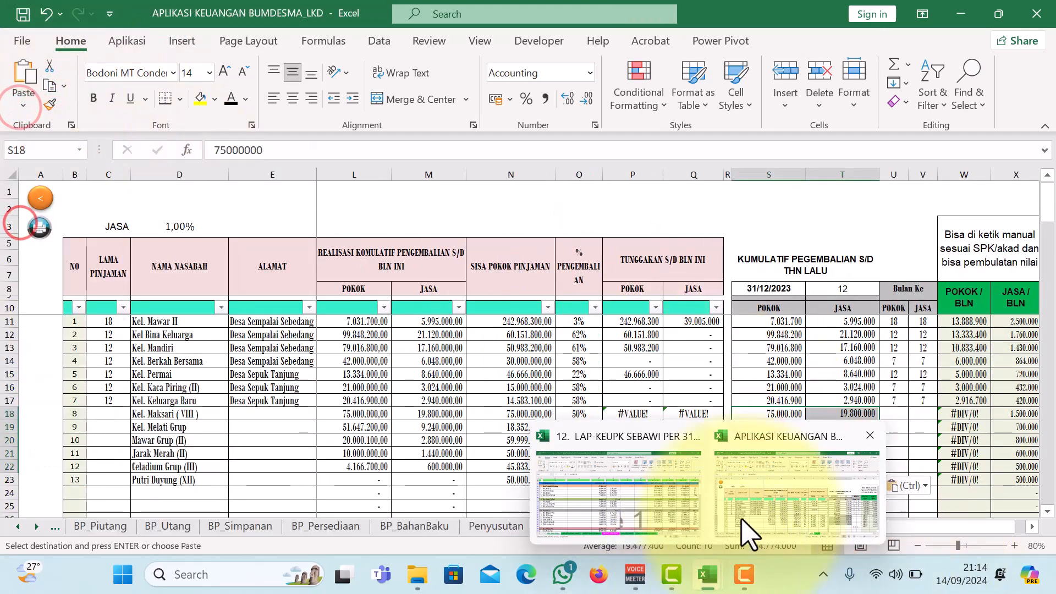
Copy the Desa Sebawi loan terms AB28 to AB38 and paste them as values into the Lama Pinjaman column, starting at C18.
{"action": "left_click", "coordinate": [648, 493]}
{"action": "left_click", "coordinate": [880, 526]}
{"action": "left_click_drag", "start_coordinate": [963, 394], "coordinate": [958, 462]}
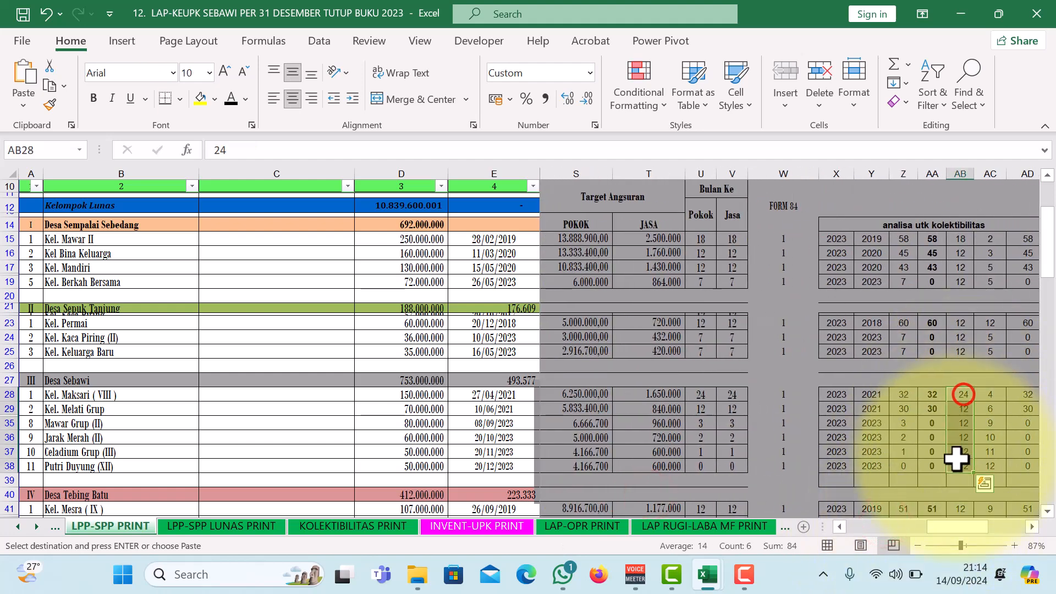
{"action": "mouse_move", "coordinate": [707, 574]}
{"action": "left_click", "coordinate": [737, 495]}
{"action": "left_click", "coordinate": [106, 414]}
{"action": "left_click", "coordinate": [24, 105]}
{"action": "left_click", "coordinate": [18, 225]}
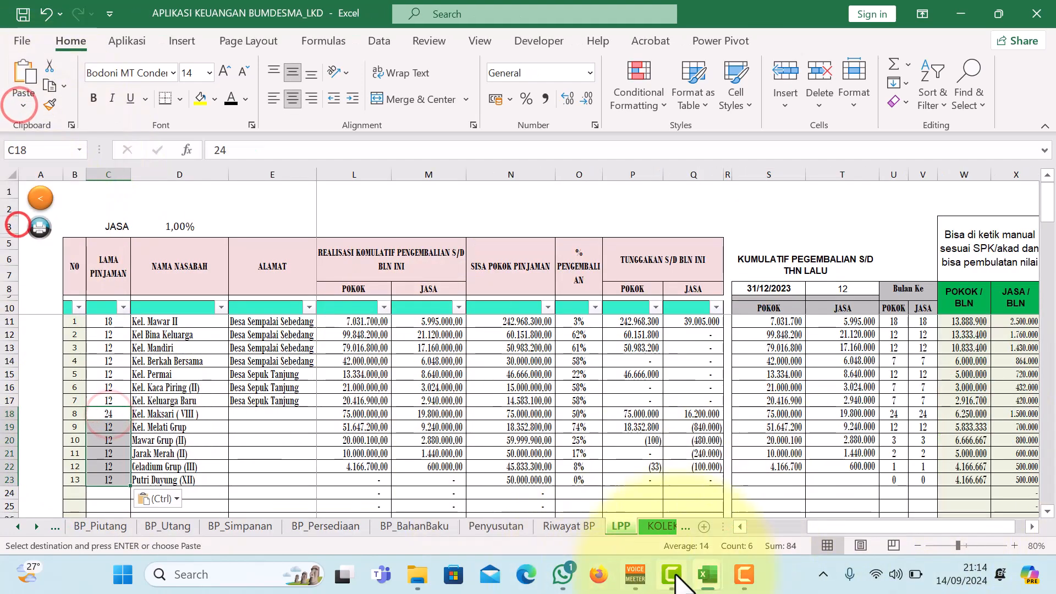
Copy the Target Angsuran Pokok and Jasa amounts of the six Desa Sebawi groups, S28 to T38, from the SEBAWI report.
{"action": "left_click", "coordinate": [665, 513]}
{"action": "left_click", "coordinate": [577, 394]}
{"action": "left_click_drag", "start_coordinate": [941, 527], "coordinate": [929, 527]}
{"action": "left_click_drag", "start_coordinate": [705, 389], "coordinate": [781, 467]}
Paste the Desa Sebawi target installments as values into the Pokok / Bln and Jasa / Bln columns, starting at W18.
{"action": "left_click", "coordinate": [776, 537]}
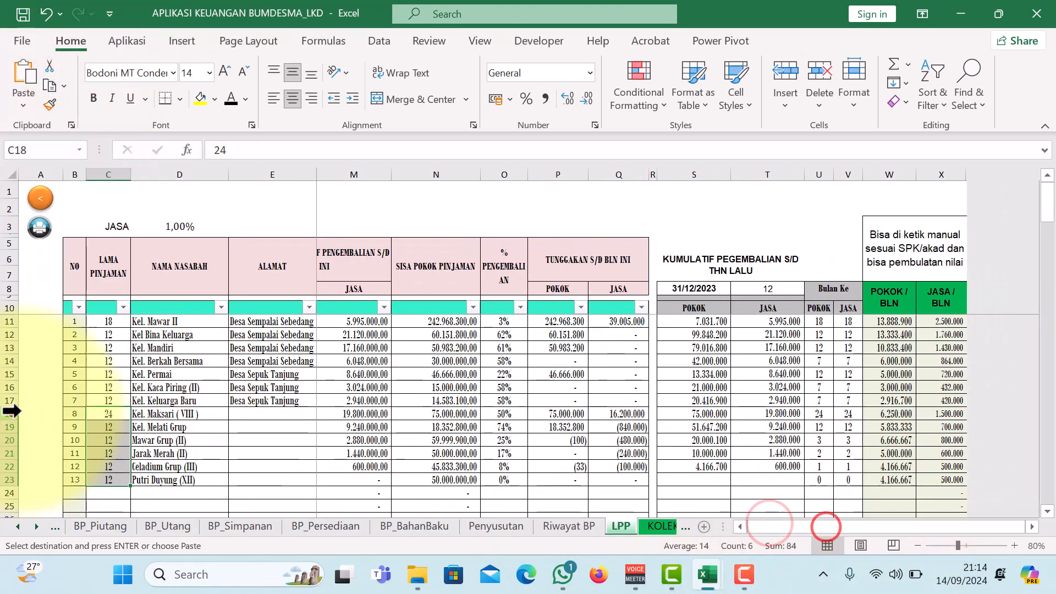
{"action": "left_click", "coordinate": [890, 414]}
{"action": "left_click", "coordinate": [23, 101]}
{"action": "left_click", "coordinate": [22, 226]}
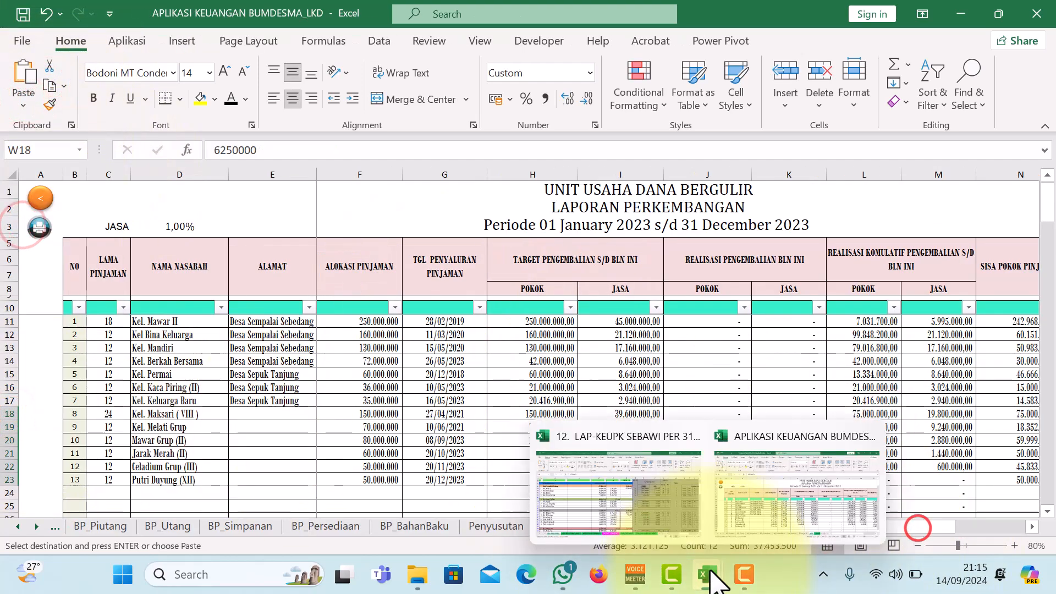
Copy the village name Desa Sebawi from the SEBAWI report and paste it as values into Alamat cells E18 to E23.
{"action": "left_click", "coordinate": [639, 500]}
{"action": "mouse_move", "coordinate": [713, 577]}
{"action": "left_click", "coordinate": [803, 507]}
{"action": "left_click_drag", "start_coordinate": [250, 413], "coordinate": [251, 479]}
{"action": "left_click", "coordinate": [22, 103]}
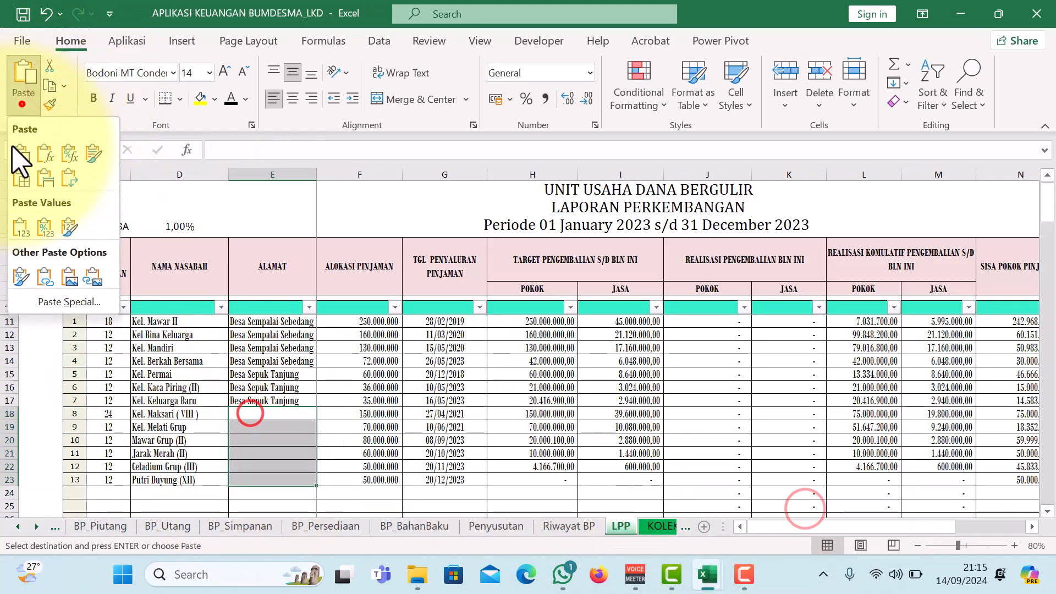
{"action": "left_click", "coordinate": [24, 222]}
Copy the names, allocations and disbursement dates of the three Desa Tebing Batu groups from the LAP-KEUPK SEBAWI workbook.
{"action": "scroll", "coordinate": [832, 541], "scroll_direction": "down", "scroll_amount": 2}
{"action": "left_click", "coordinate": [658, 506]}
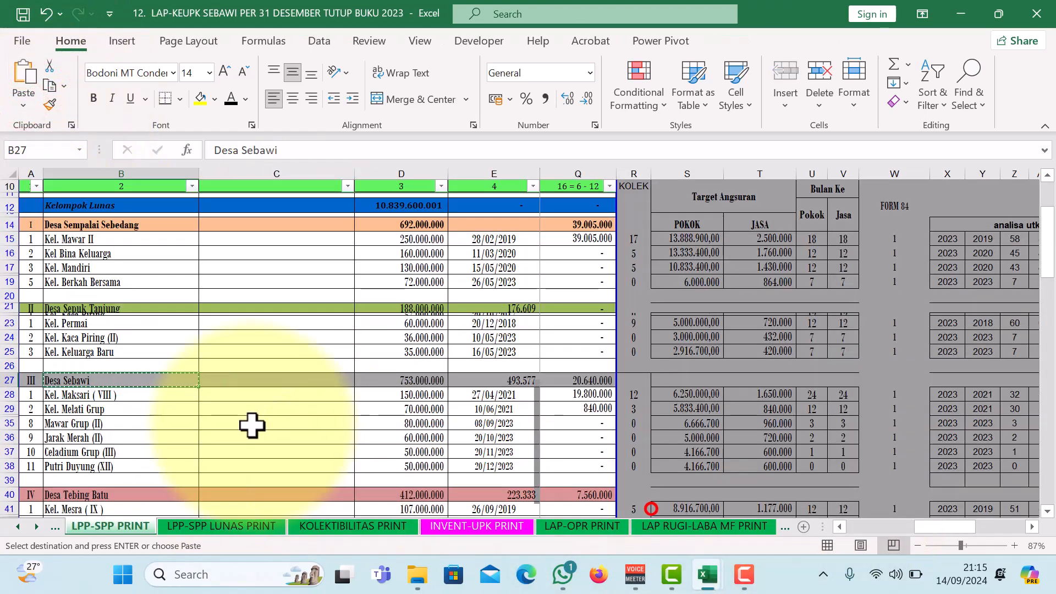
{"action": "scroll", "coordinate": [251, 427], "scroll_direction": "down", "scroll_amount": 5}
{"action": "left_click_drag", "start_coordinate": [963, 528], "coordinate": [960, 529]}
{"action": "left_click_drag", "start_coordinate": [71, 301], "coordinate": [495, 330]}
{"action": "left_click", "coordinate": [48, 86]}
Paste the Desa Tebing Batu group rows as values into the LPP sheet, starting at Nama Nasabah cell D24.
{"action": "mouse_move", "coordinate": [710, 574]}
{"action": "left_click", "coordinate": [761, 507]}
{"action": "left_click", "coordinate": [22, 103]}
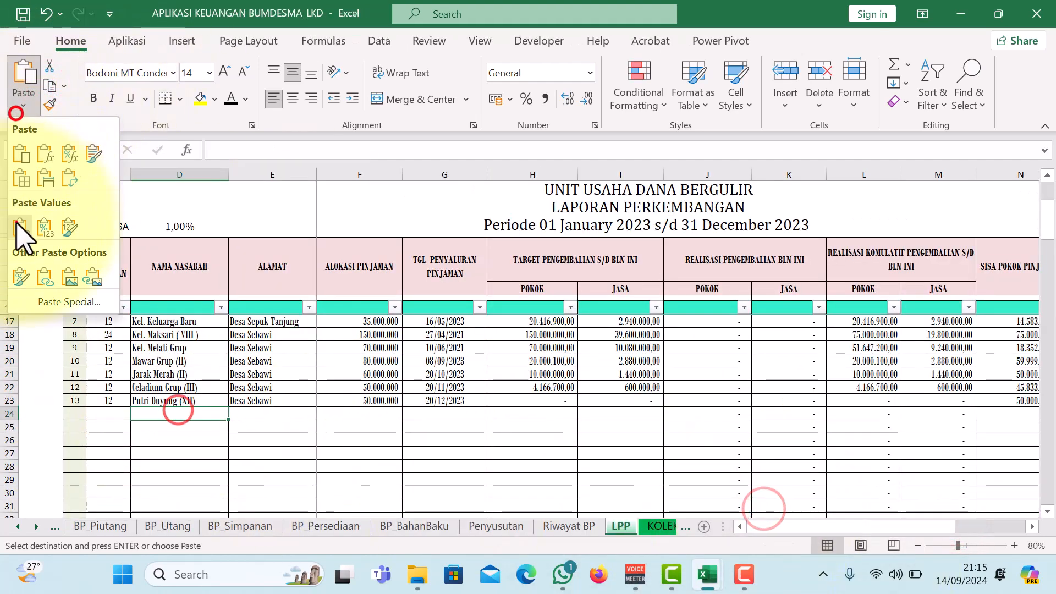
{"action": "left_click", "coordinate": [24, 222]}
Copy the Realisasi Komulatif Pengembalian Pokok and Jasa amounts of the three Desa Tebing Batu groups from the SEBAWI report.
{"action": "left_click", "coordinate": [653, 516]}
{"action": "left_click_drag", "start_coordinate": [861, 530], "coordinate": [890, 518]}
{"action": "left_click_drag", "start_coordinate": [686, 297], "coordinate": [745, 323]}
{"action": "left_click", "coordinate": [51, 80]}
Paste the Desa Tebing Batu cumulative repayments as values into the Pokok and Jasa columns of the LPP sheet, starting at S24.
{"action": "left_click", "coordinate": [788, 499]}
{"action": "left_click_drag", "start_coordinate": [835, 530], "coordinate": [905, 523]}
{"action": "left_click", "coordinate": [715, 397]}
{"action": "left_click", "coordinate": [9, 413]}
{"action": "left_click", "coordinate": [712, 414]}
{"action": "left_click", "coordinate": [30, 104]}
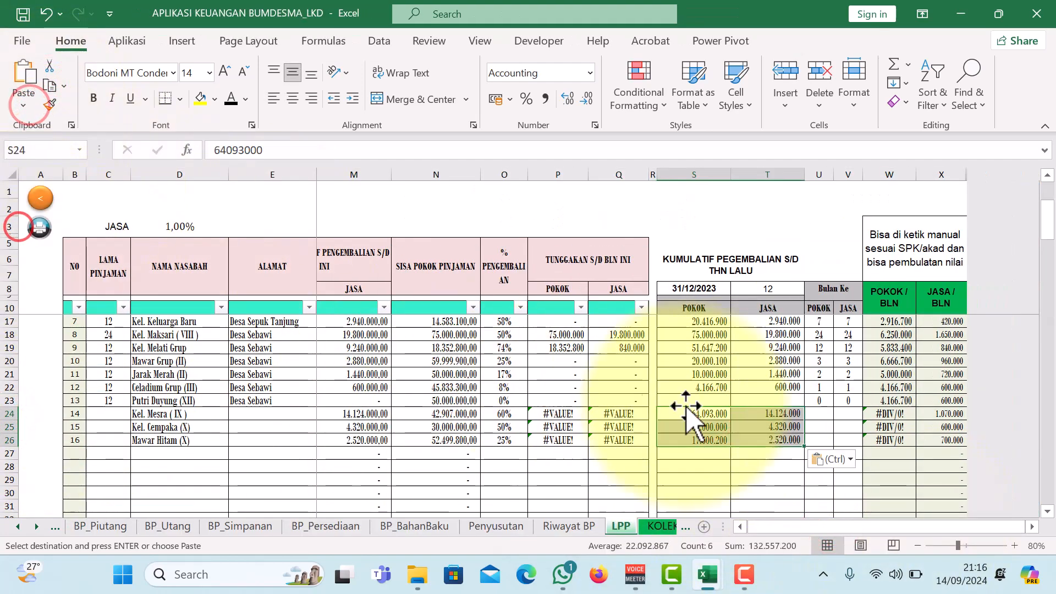
Copy the loan terms of the three Desa Tebing Batu groups from the SEBAWI report into the Lama Pinjaman column, starting at C24.
{"action": "mouse_move", "coordinate": [708, 576]}
{"action": "left_click", "coordinate": [670, 502]}
{"action": "left_click_drag", "start_coordinate": [889, 526], "coordinate": [940, 522]}
{"action": "left_click_drag", "start_coordinate": [889, 300], "coordinate": [889, 330]}
{"action": "left_click", "coordinate": [788, 506]}
{"action": "left_click", "coordinate": [29, 105]}
Copy the three Desa Tebing Batu groups' monthly Pokok and Jasa installments from the SEBAWI report and paste them as values starting at W24.
{"action": "mouse_move", "coordinate": [708, 575]}
{"action": "left_click", "coordinate": [666, 505]}
{"action": "left_click_drag", "start_coordinate": [968, 527], "coordinate": [943, 527]}
{"action": "left_click_drag", "start_coordinate": [773, 302], "coordinate": [836, 329]}
{"action": "left_click", "coordinate": [49, 85]}
{"action": "left_click", "coordinate": [779, 526]}
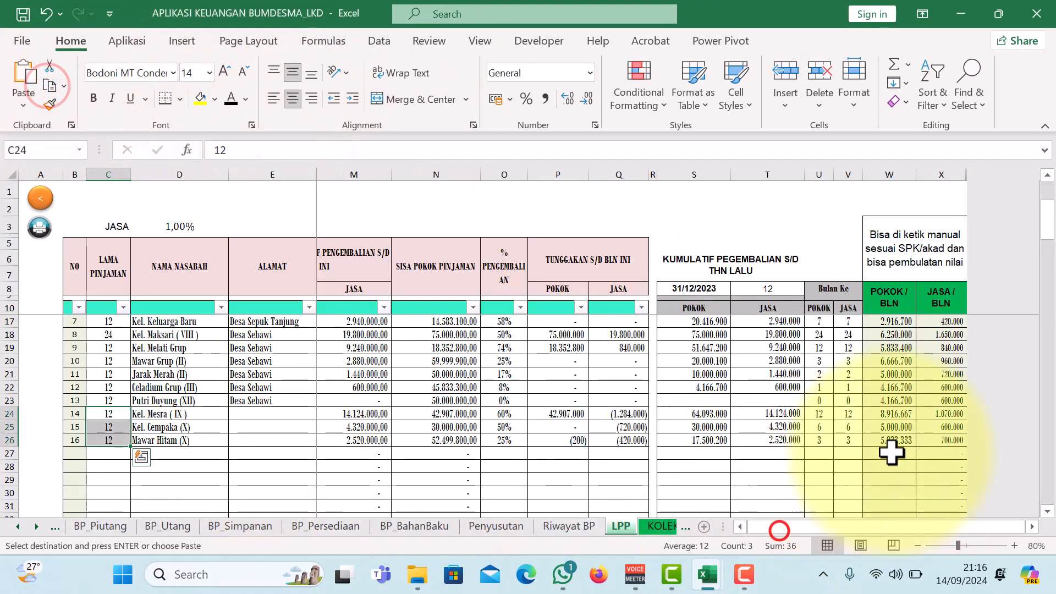
{"action": "left_click", "coordinate": [890, 413]}
{"action": "left_click", "coordinate": [23, 105]}
{"action": "left_click", "coordinate": [19, 217]}
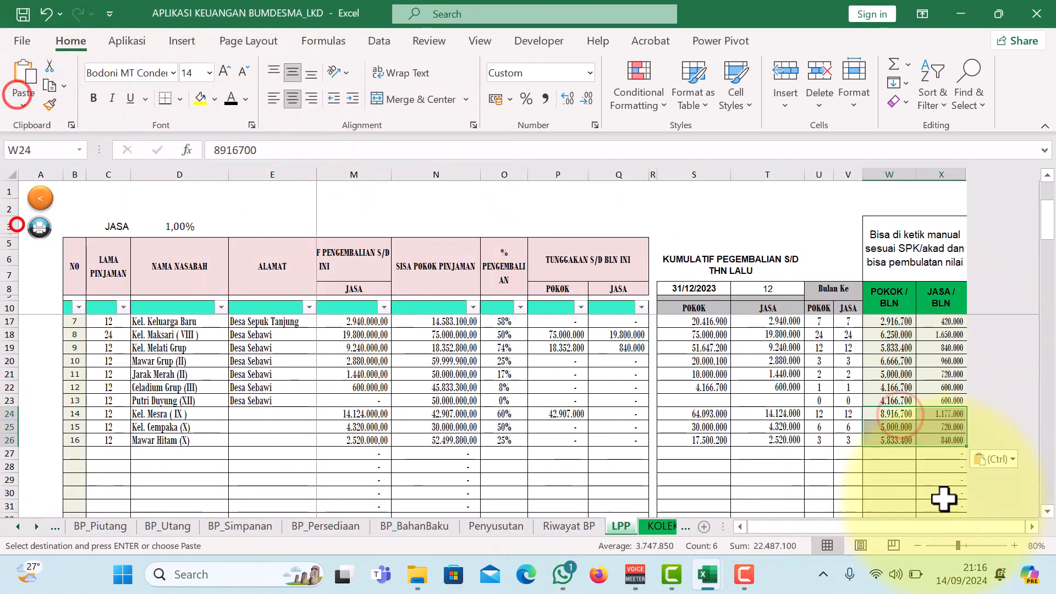
Copy the names, allocations and disbursement dates of the four Desa Rantau Panjang groups and paste them as values starting at D27.
{"action": "mouse_move", "coordinate": [706, 582]}
{"action": "left_click", "coordinate": [619, 492]}
{"action": "left_click_drag", "start_coordinate": [69, 373], "coordinate": [480, 415]}
{"action": "left_click", "coordinate": [754, 512]}
{"action": "left_click", "coordinate": [149, 454]}
{"action": "left_click", "coordinate": [23, 105]}
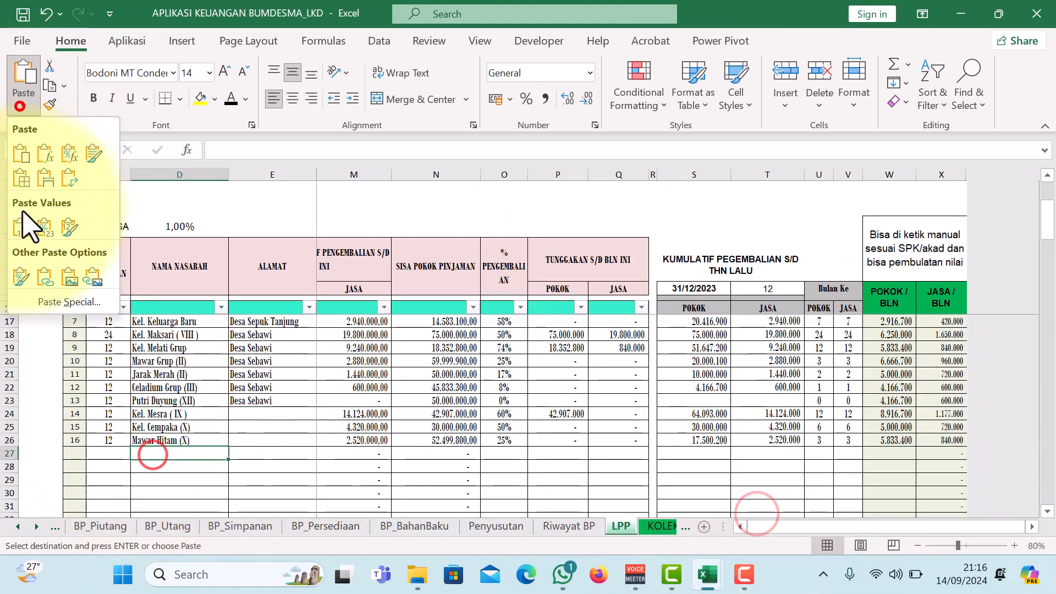
{"action": "left_click", "coordinate": [22, 220]}
Copy the village name Desa Tebing Batu from the SEBAWI report and paste it as values into Alamat cells E24 to E26.
{"action": "left_click", "coordinate": [785, 528]}
{"action": "left_click", "coordinate": [621, 506]}
{"action": "left_click", "coordinate": [69, 288]}
{"action": "left_click", "coordinate": [49, 85]}
{"action": "mouse_move", "coordinate": [709, 574]}
{"action": "left_click", "coordinate": [764, 503]}
{"action": "left_click_drag", "start_coordinate": [272, 412], "coordinate": [272, 440]}
{"action": "left_click", "coordinate": [23, 101]}
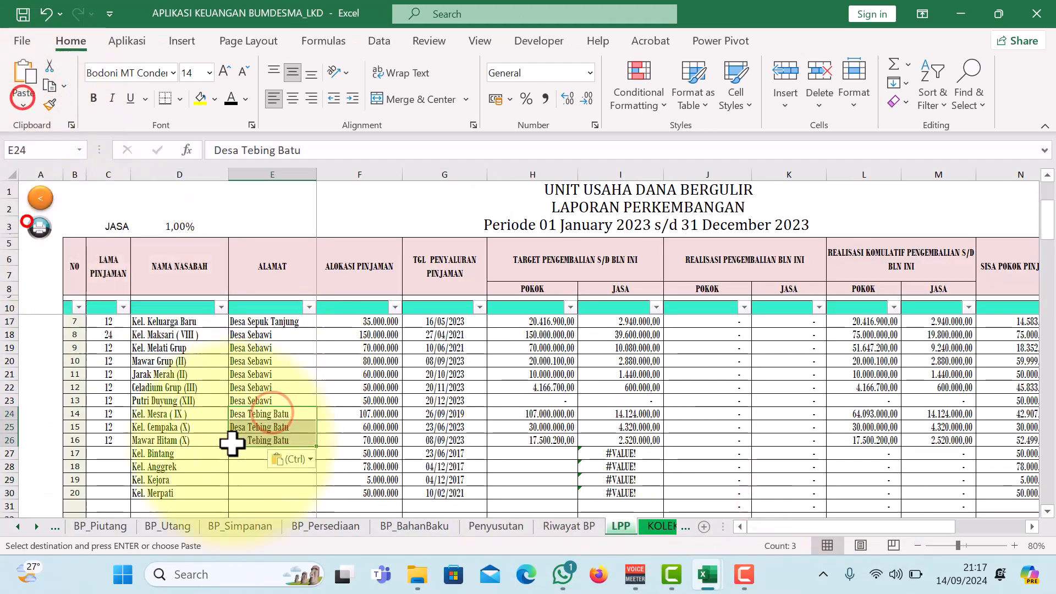
Copy the village name Desa Rantau Panjang from the SEBAWI report and paste it as values into Alamat cells E27 to E30.
{"action": "left_click", "coordinate": [644, 504]}
{"action": "left_click", "coordinate": [78, 359]}
{"action": "left_click", "coordinate": [49, 85]}
{"action": "left_click", "coordinate": [759, 509]}
{"action": "left_click_drag", "start_coordinate": [264, 453], "coordinate": [267, 493]}
{"action": "left_click", "coordinate": [23, 106]}
{"action": "left_click", "coordinate": [21, 226]}
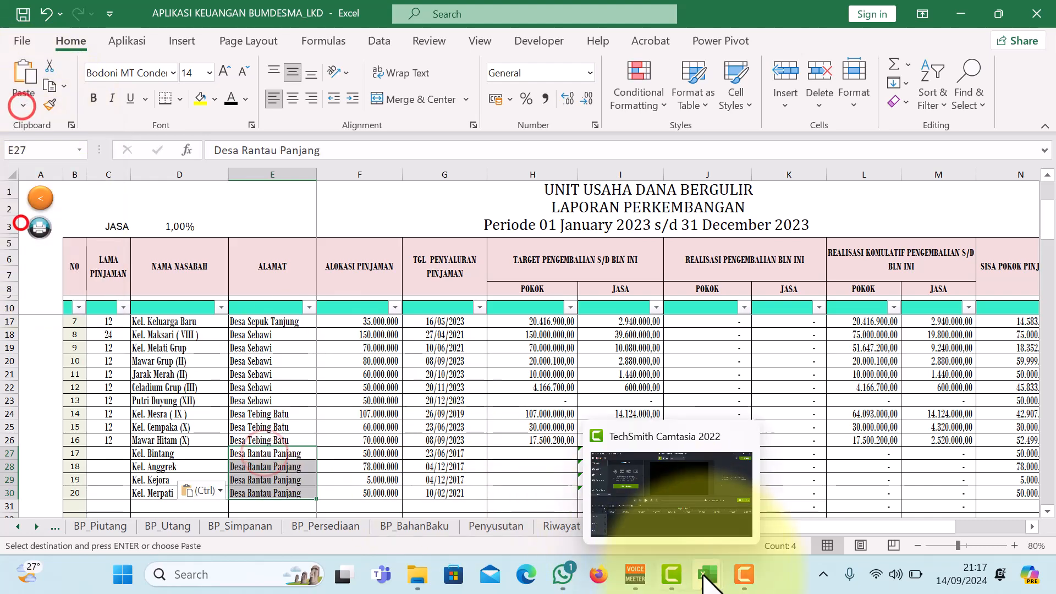
Copy the four Desa Rantau Panjang groups' cumulative Pokok and Jasa repayments (L48:M51) and paste them as values starting at S27.
{"action": "left_click", "coordinate": [637, 501]}
{"action": "left_click", "coordinate": [10, 373]}
{"action": "left_click_drag", "start_coordinate": [854, 527], "coordinate": [880, 527]}
{"action": "left_click", "coordinate": [780, 373]}
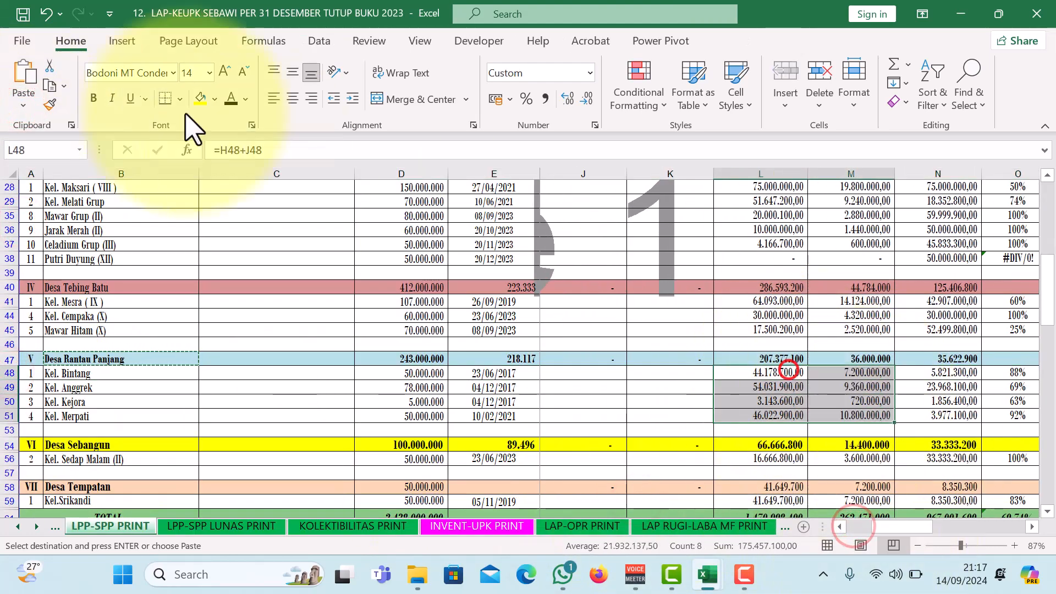
{"action": "left_click", "coordinate": [765, 493]}
{"action": "scroll", "coordinate": [605, 438], "scroll_direction": "right", "scroll_amount": 4}
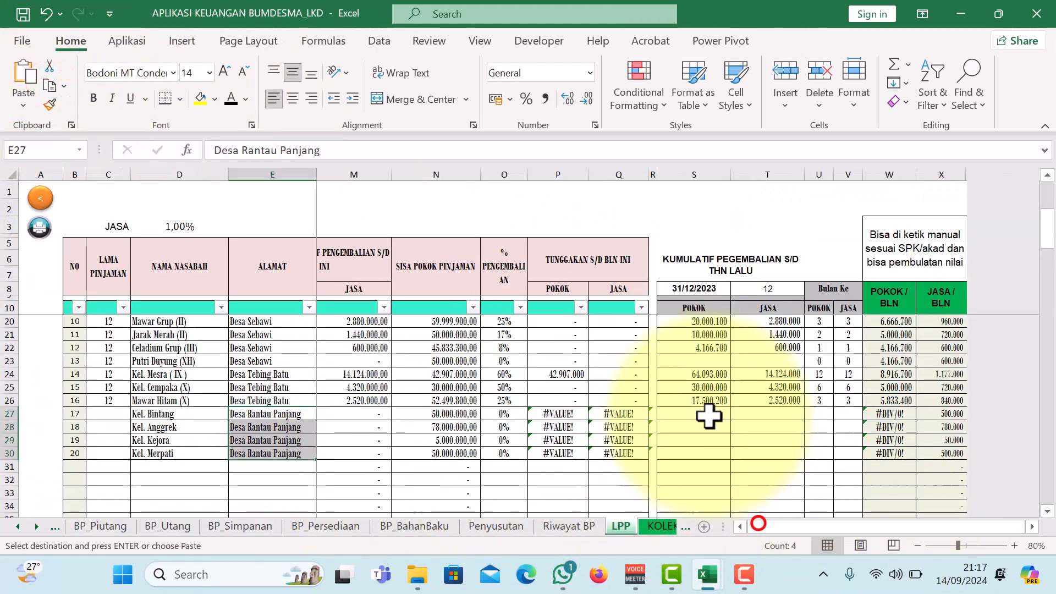
{"action": "left_click", "coordinate": [704, 416]}
{"action": "left_click", "coordinate": [22, 106]}
{"action": "left_click", "coordinate": [20, 226]}
Copy the loan terms of the four Desa Rantau Panjang groups (AB48:AB51) and paste them as values into Lama Pinjaman, starting at C27.
{"action": "mouse_move", "coordinate": [709, 578]}
{"action": "left_click", "coordinate": [656, 497]}
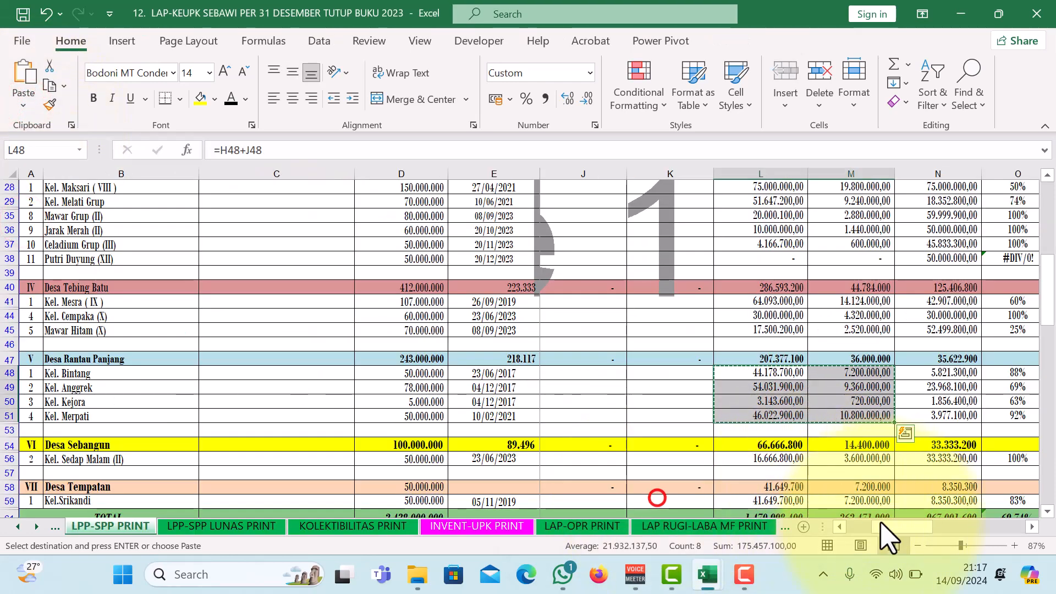
{"action": "left_click_drag", "start_coordinate": [877, 526], "coordinate": [955, 528]}
{"action": "left_click_drag", "start_coordinate": [815, 373], "coordinate": [815, 416]}
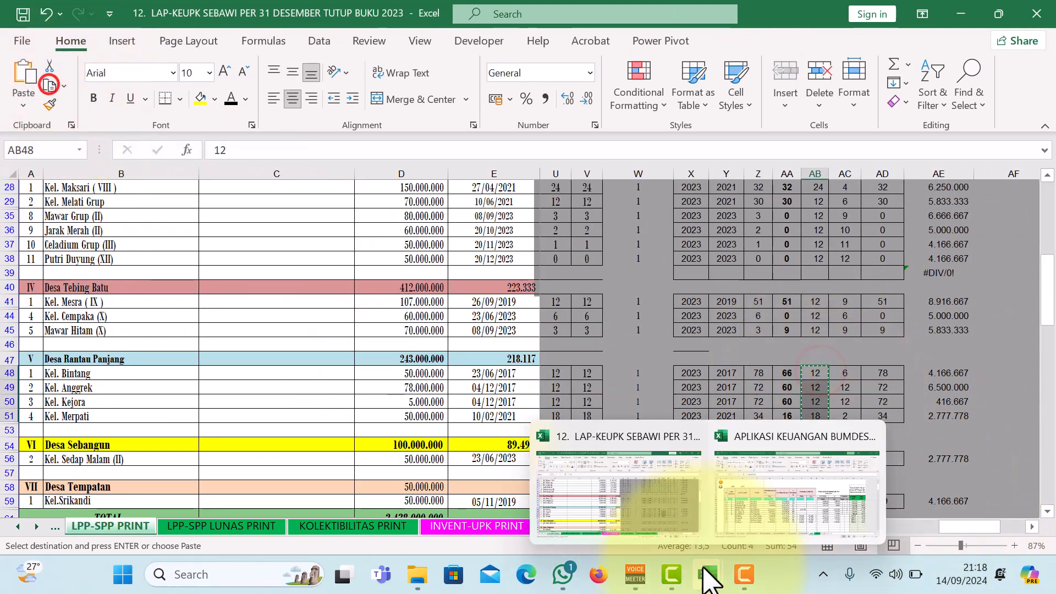
{"action": "left_click", "coordinate": [754, 502]}
{"action": "left_click", "coordinate": [97, 413]}
{"action": "left_click", "coordinate": [27, 104]}
{"action": "left_click", "coordinate": [21, 221]}
Copy the four Desa Rantau Panjang groups' monthly Pokok and Jasa installments (S48:T51) and paste them as values starting at W27.
{"action": "mouse_move", "coordinate": [708, 578]}
{"action": "left_click", "coordinate": [644, 499]}
{"action": "left_click_drag", "start_coordinate": [959, 526], "coordinate": [934, 526]}
{"action": "left_click_drag", "start_coordinate": [693, 370], "coordinate": [753, 416]}
{"action": "left_click", "coordinate": [49, 86]}
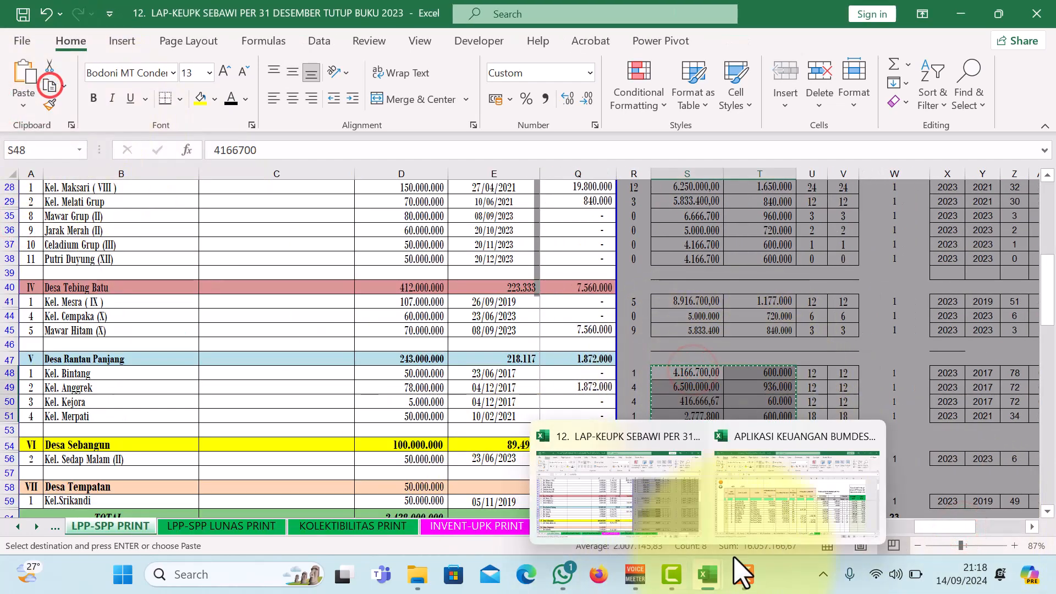
{"action": "left_click", "coordinate": [796, 495]}
{"action": "left_click", "coordinate": [891, 414]}
{"action": "left_click", "coordinate": [24, 102]}
{"action": "left_click", "coordinate": [22, 221]}
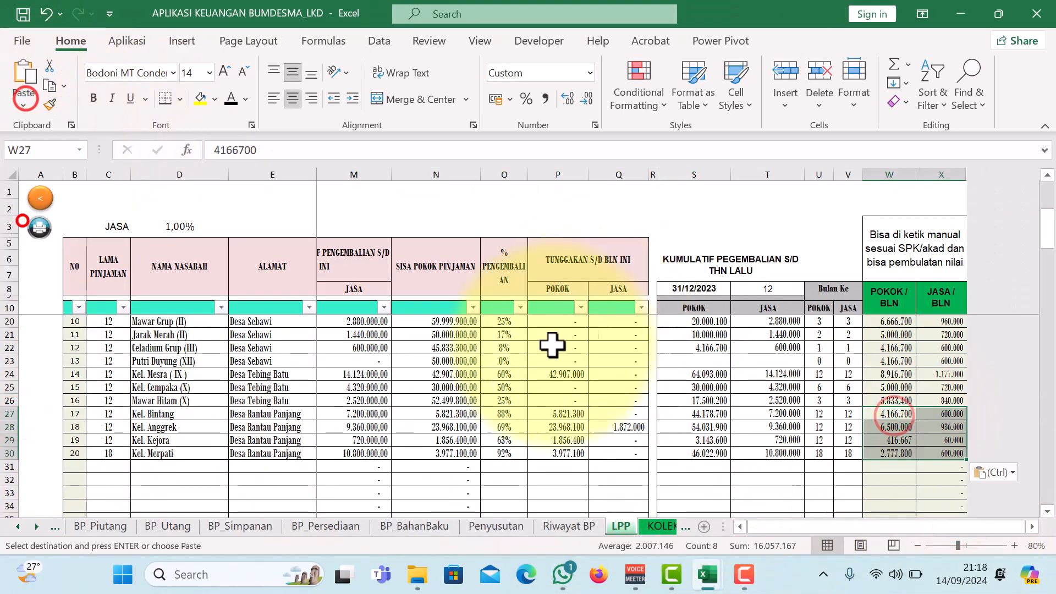
Copy the Desa Sebangun group Kel. Sedap Malam (II) with its allocation and disbursement date and paste it as values starting at D31.
{"action": "mouse_move", "coordinate": [707, 576]}
{"action": "left_click", "coordinate": [674, 506]}
{"action": "left_click_drag", "start_coordinate": [961, 526], "coordinate": [773, 522]}
{"action": "scroll", "coordinate": [275, 385], "scroll_direction": "down", "scroll_amount": 3}
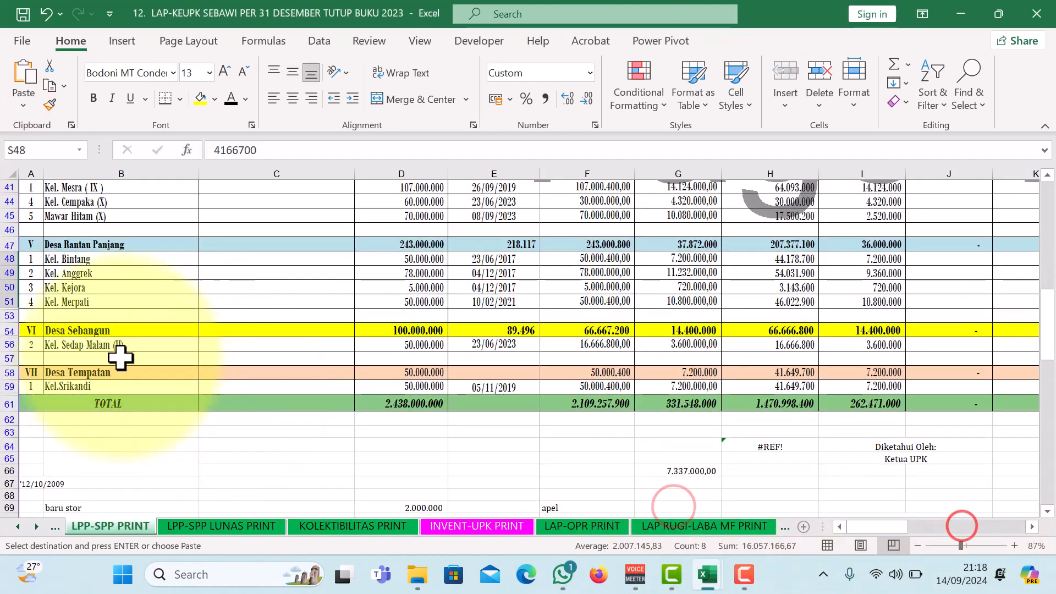
{"action": "left_click_drag", "start_coordinate": [87, 344], "coordinate": [508, 341]}
{"action": "key", "text": "ctrl+c"}
{"action": "left_click", "coordinate": [755, 505]}
{"action": "left_click", "coordinate": [164, 466]}
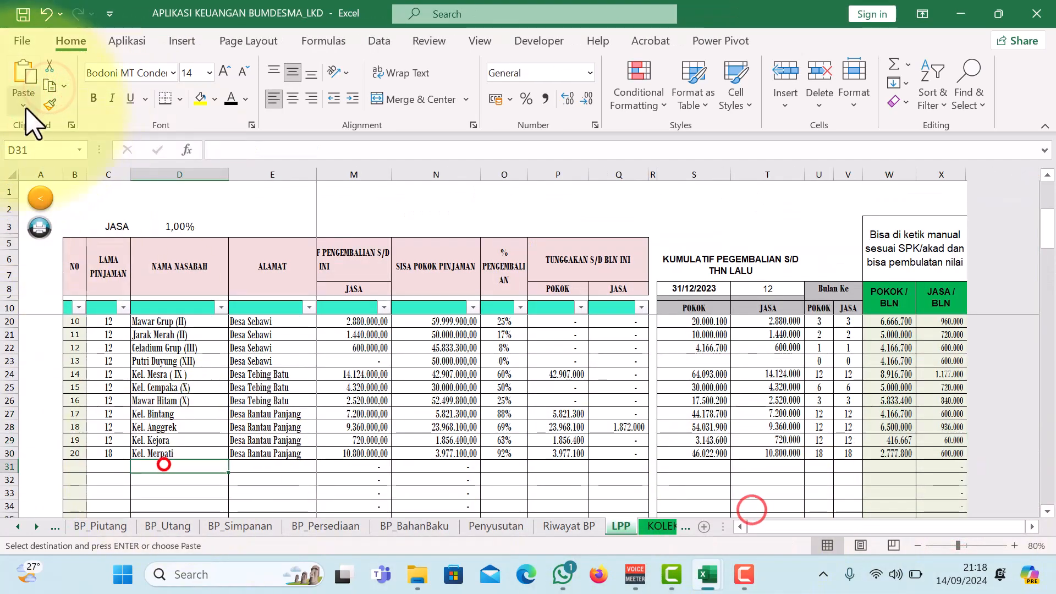
{"action": "left_click", "coordinate": [25, 102]}
{"action": "left_click", "coordinate": [22, 226]}
Copy the village name Desa Sebangun from the SEBAWI report and paste it as a value into Alamat cell E31.
{"action": "left_click_drag", "start_coordinate": [934, 525], "coordinate": [519, 520]}
{"action": "left_click", "coordinate": [682, 503]}
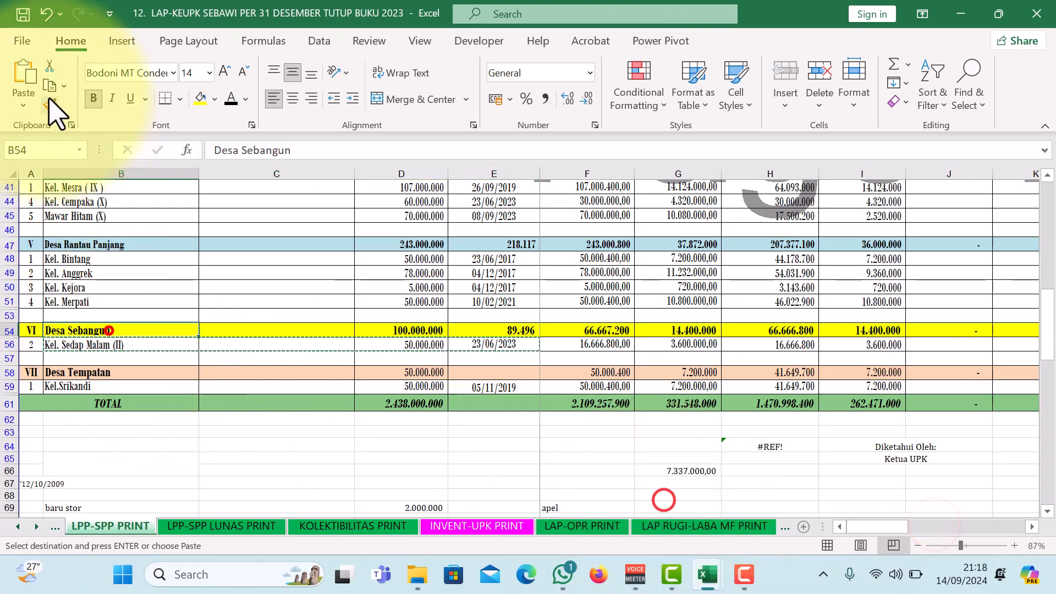
{"action": "left_click", "coordinate": [745, 519]}
{"action": "left_click", "coordinate": [235, 465]}
{"action": "left_click", "coordinate": [24, 102]}
{"action": "left_click", "coordinate": [24, 223]}
Copy Kel. Sedap Malam (II)'s cumulative Pokok and Jasa repayments from the SEBAWI report and paste them as values starting at S31.
{"action": "mouse_move", "coordinate": [706, 583]}
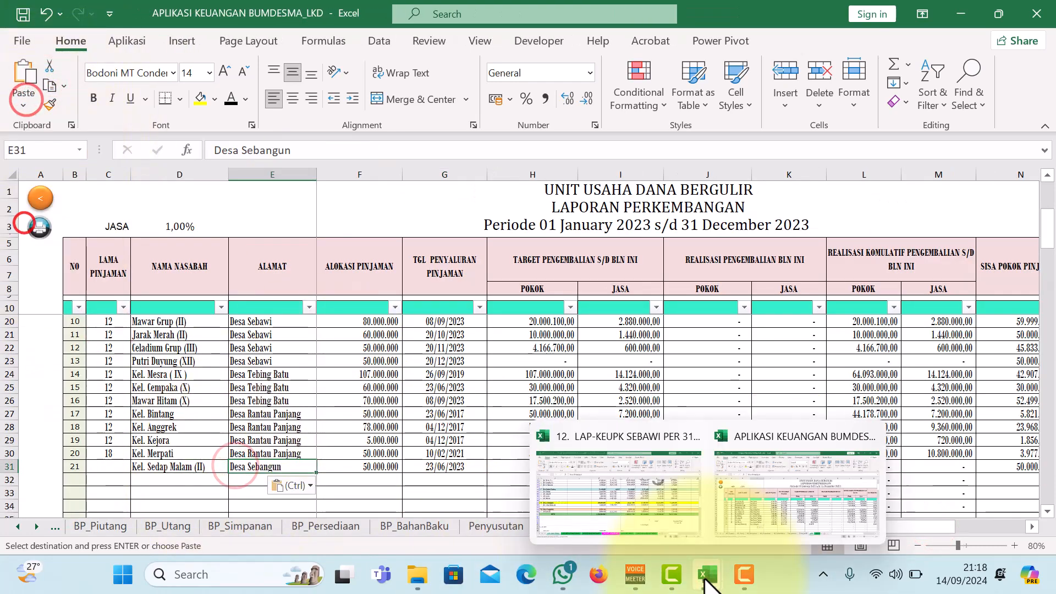
{"action": "left_click", "coordinate": [638, 506]}
{"action": "left_click_drag", "start_coordinate": [854, 527], "coordinate": [858, 526]}
{"action": "left_click_drag", "start_coordinate": [796, 345], "coordinate": [850, 358]}
{"action": "left_click", "coordinate": [49, 85]}
{"action": "mouse_move", "coordinate": [708, 578]}
{"action": "left_click", "coordinate": [769, 498]}
{"action": "left_click_drag", "start_coordinate": [809, 526], "coordinate": [1012, 531]}
{"action": "left_click", "coordinate": [710, 462]}
{"action": "left_click", "coordinate": [21, 102]}
{"action": "left_click", "coordinate": [23, 224]}
Copy Kel. Sedap Malam (II)'s loan term of 18 from AB56 and paste it as a value into Lama Pinjaman cell C31.
{"action": "left_click", "coordinate": [655, 509]}
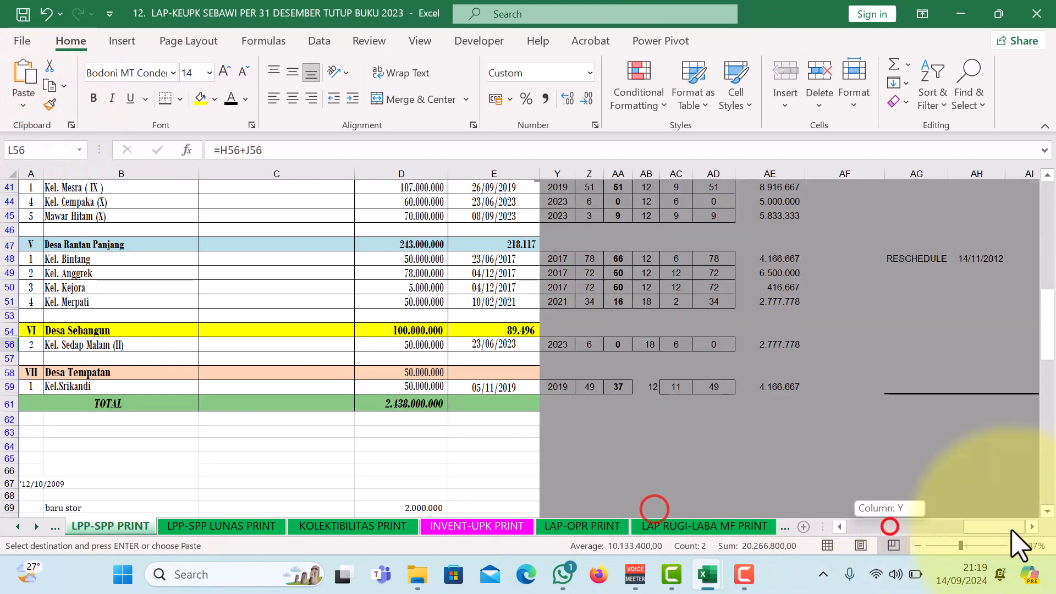
{"action": "left_click", "coordinate": [650, 344]}
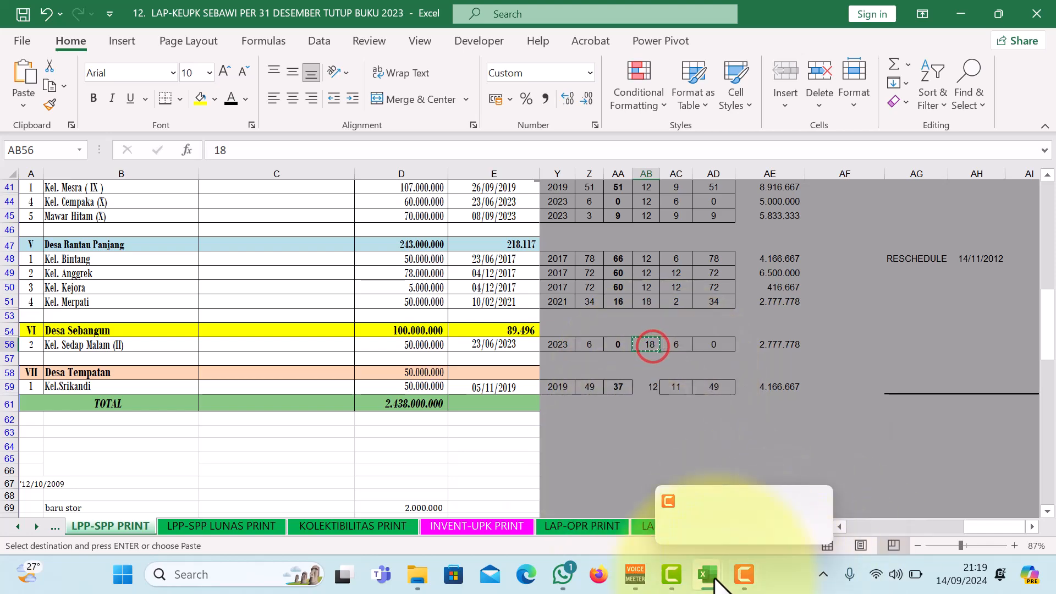
{"action": "left_click", "coordinate": [765, 494]}
{"action": "left_click", "coordinate": [108, 466]}
{"action": "left_click", "coordinate": [23, 101]}
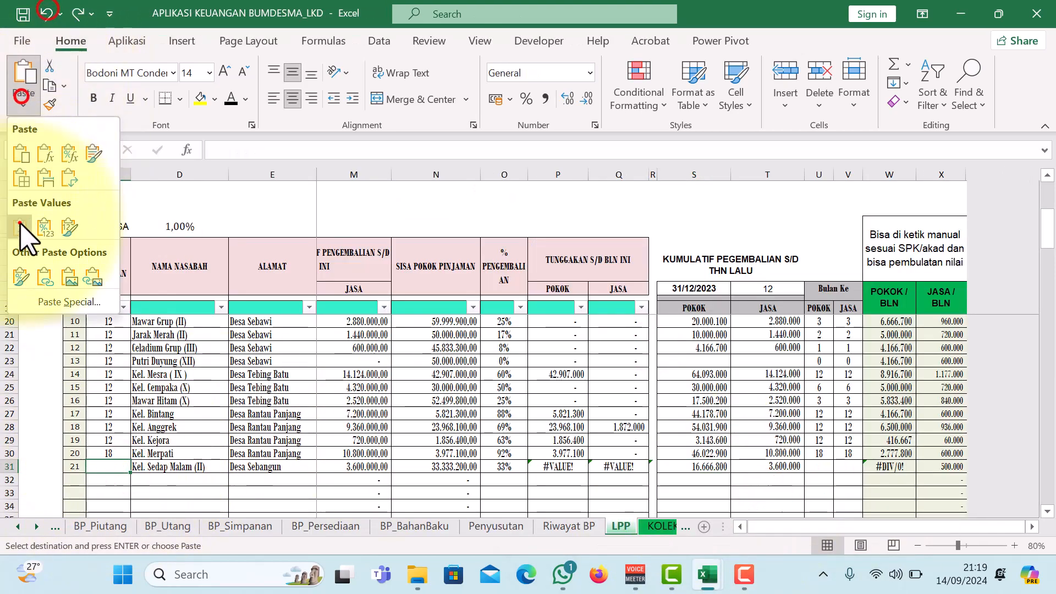
{"action": "left_click", "coordinate": [22, 223]}
Copy Kel. Sedap Malam (II)'s monthly Pokok and Jasa installments from the SEBAWI report and paste them as values starting at W31.
{"action": "left_click", "coordinate": [655, 491]}
{"action": "left_click", "coordinate": [985, 526]}
{"action": "left_click_drag", "start_coordinate": [768, 341], "coordinate": [852, 345]}
{"action": "key", "text": "ctrl+c"}
{"action": "mouse_move", "coordinate": [707, 578]}
{"action": "left_click", "coordinate": [761, 494]}
{"action": "left_click", "coordinate": [34, 103]}
{"action": "left_click", "coordinate": [25, 226]}
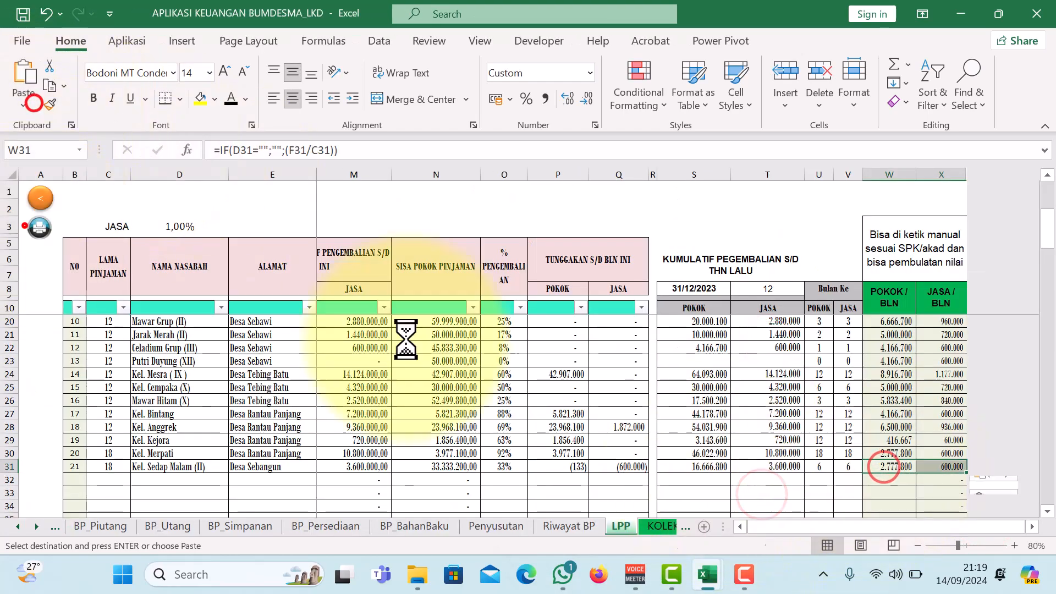
Copy the Desa Tempatan group Kel.Srikandi with its allocation and disbursement date and paste it as values starting at D32.
{"action": "left_click", "coordinate": [550, 495]}
{"action": "left_click_drag", "start_coordinate": [102, 387], "coordinate": [471, 385]}
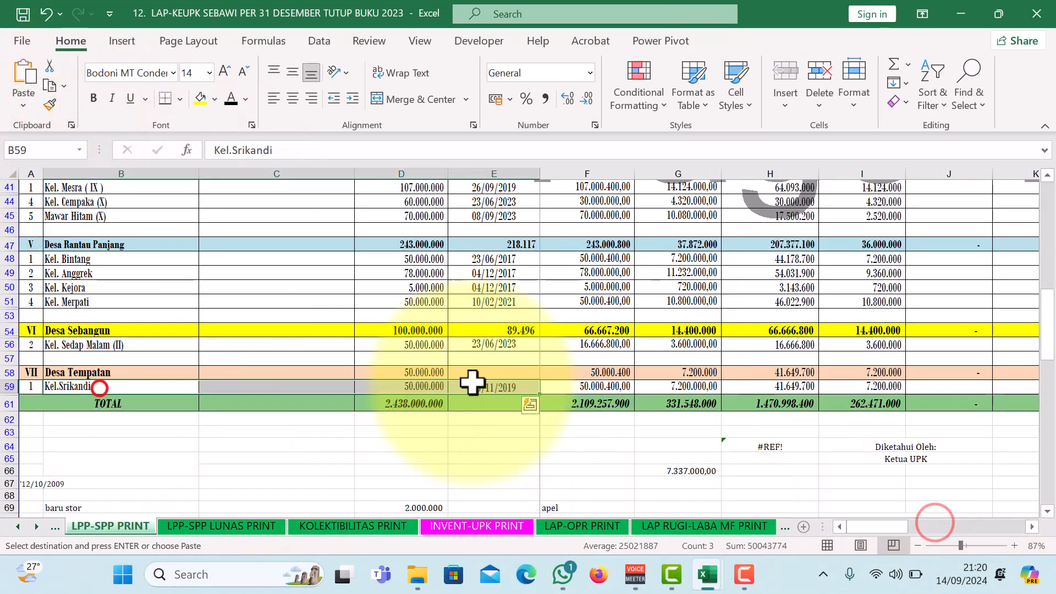
{"action": "key", "text": "ctrl+c"}
{"action": "mouse_move", "coordinate": [707, 580]}
{"action": "left_click", "coordinate": [792, 495]}
{"action": "left_click", "coordinate": [148, 481]}
{"action": "left_click", "coordinate": [23, 104]}
{"action": "left_click", "coordinate": [25, 226]}
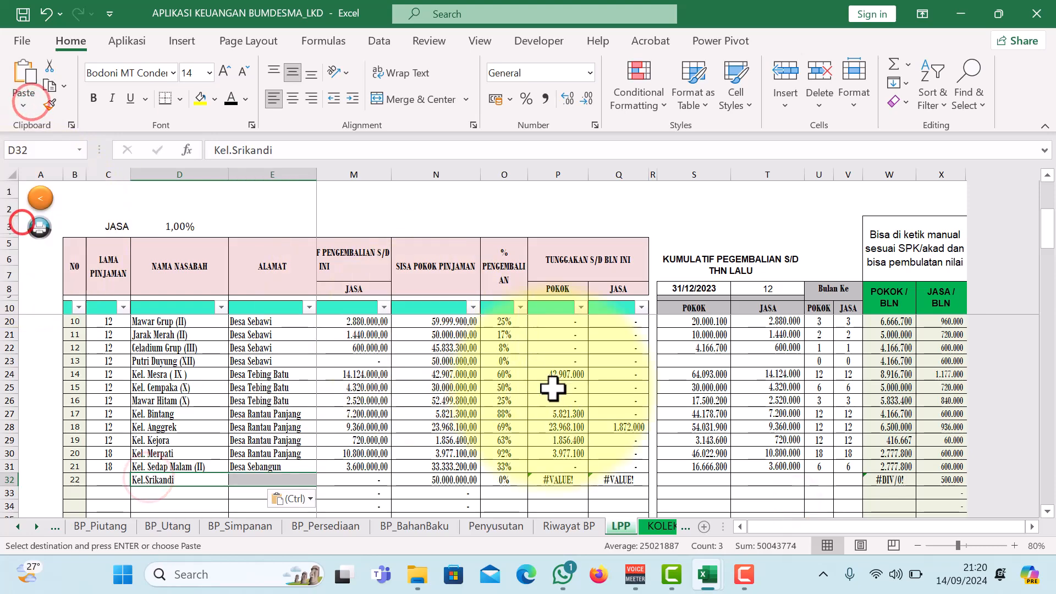
Copy the village name Desa Tempatan from the SEBAWI report and paste it as a value into Alamat cell E32.
{"action": "left_click", "coordinate": [616, 495]}
{"action": "left_click", "coordinate": [111, 372]}
{"action": "mouse_move", "coordinate": [707, 580]}
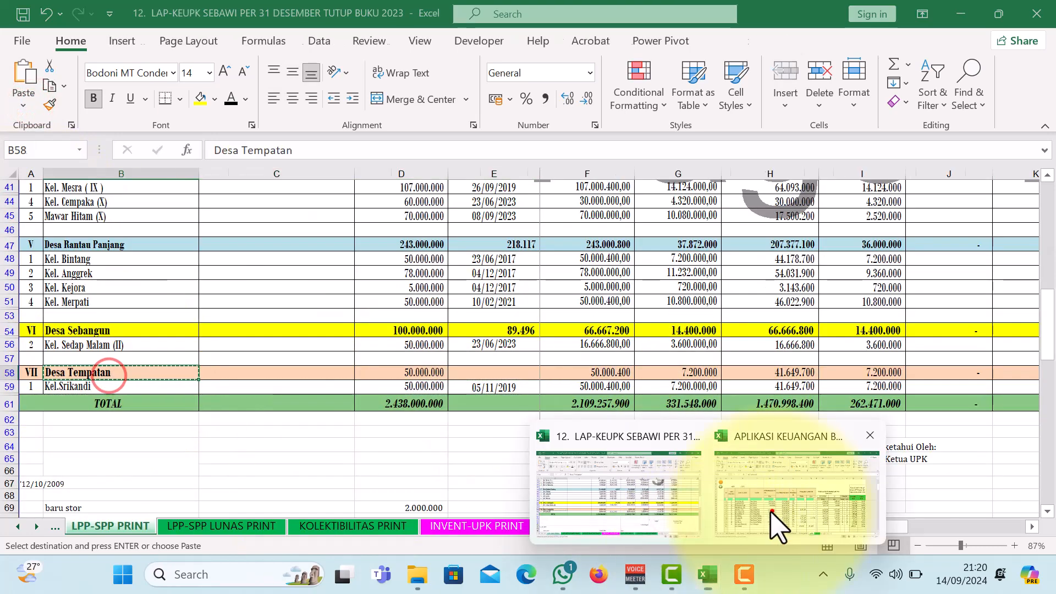
{"action": "left_click", "coordinate": [772, 510]}
{"action": "left_click", "coordinate": [284, 479]}
{"action": "left_click", "coordinate": [23, 104]}
{"action": "left_click", "coordinate": [25, 225]}
Copy Kel.Srikandi's cumulative Pokok and Jasa repayments from the SEBAWI report and paste them as values starting at S32.
{"action": "left_click", "coordinate": [633, 500]}
{"action": "left_click", "coordinate": [867, 526]}
{"action": "left_click_drag", "start_coordinate": [612, 388], "coordinate": [658, 390]}
{"action": "key", "text": "ctrl+c"}
{"action": "left_click", "coordinate": [792, 495]}
{"action": "left_click", "coordinate": [694, 479]}
{"action": "left_click", "coordinate": [23, 104]}
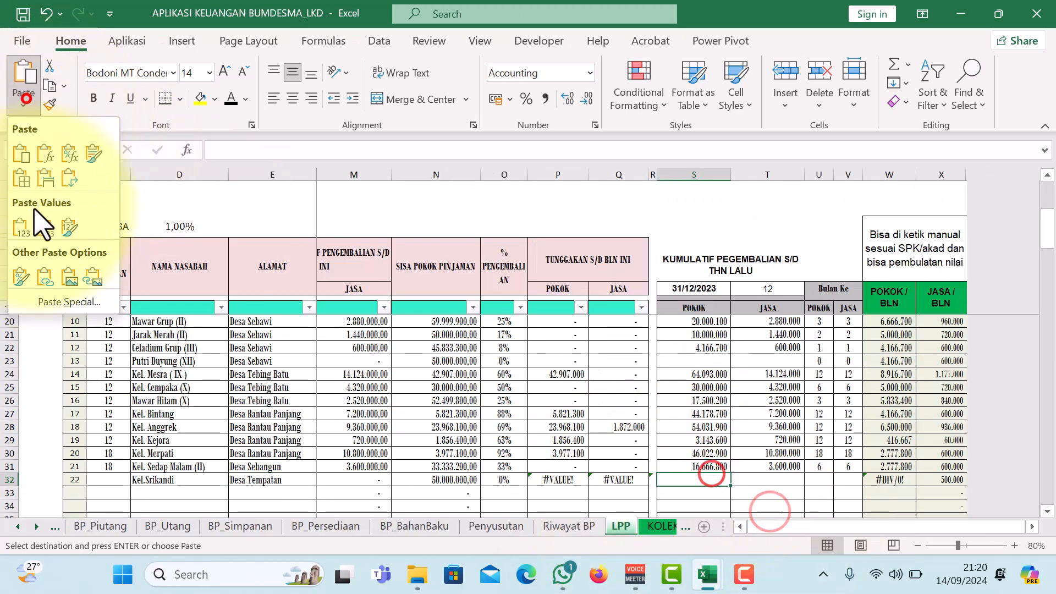
{"action": "left_click", "coordinate": [25, 225]}
Copy Kel.Srikandi's loan term of 12 from AB59 and paste it as a value into Lama Pinjaman cell C32.
{"action": "left_click", "coordinate": [622, 498]}
{"action": "left_click", "coordinate": [907, 525]}
{"action": "left_click", "coordinate": [823, 388]}
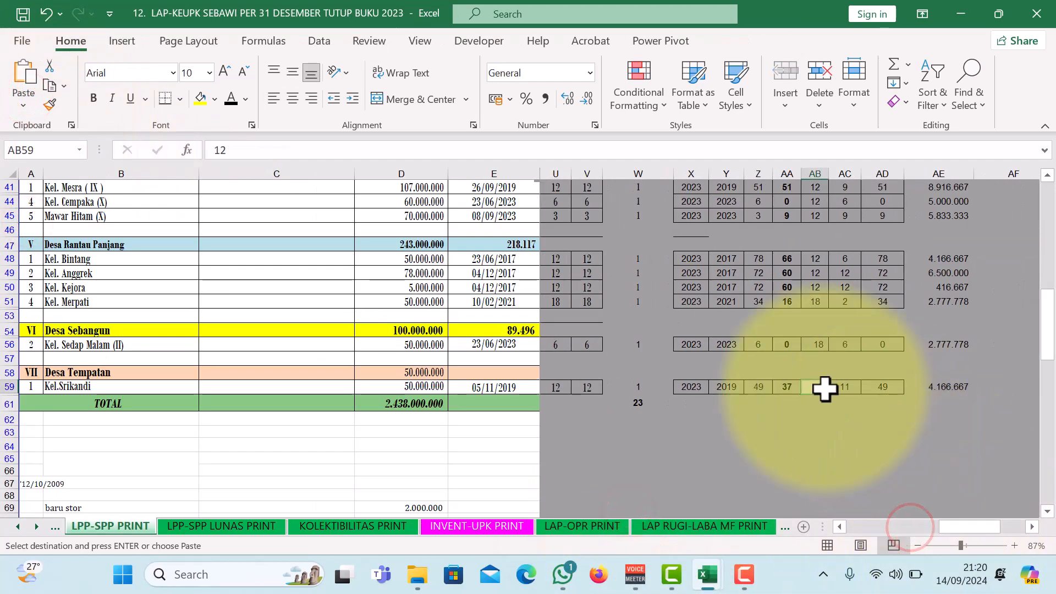
{"action": "left_click", "coordinate": [742, 501]}
{"action": "left_click", "coordinate": [108, 479]}
{"action": "left_click", "coordinate": [23, 104]}
{"action": "left_click", "coordinate": [24, 225]}
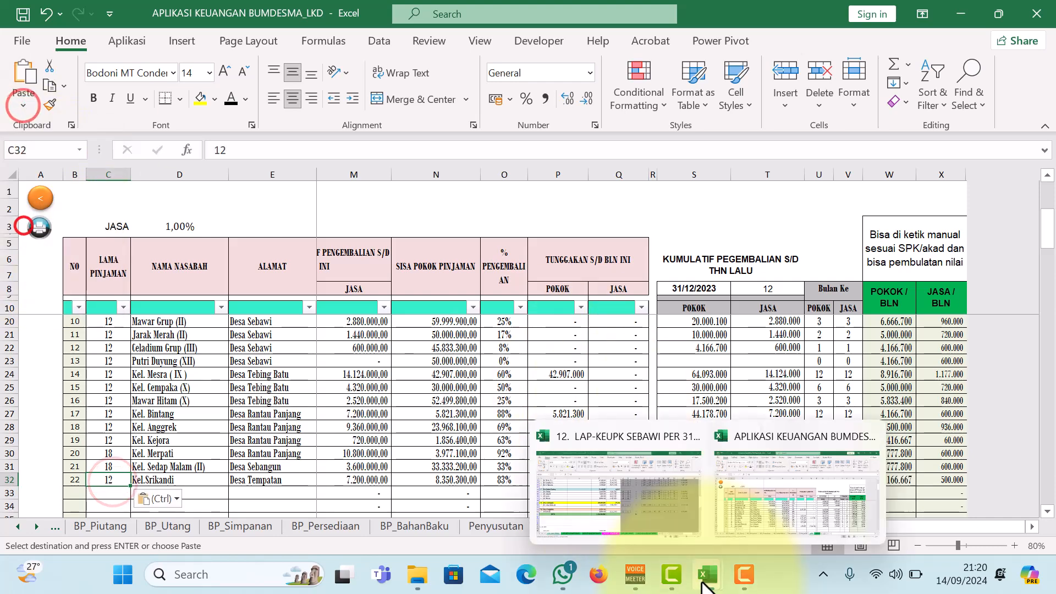
Copy Kel.Srikandi's monthly Pokok and Jasa installments from the SEBAWI report and paste them as values starting at W32.
{"action": "left_click", "coordinate": [648, 520]}
{"action": "left_click_drag", "start_coordinate": [962, 526], "coordinate": [935, 526]}
{"action": "left_click_drag", "start_coordinate": [614, 386], "coordinate": [674, 384]}
{"action": "key", "text": "ctrl+c"}
{"action": "left_click", "coordinate": [766, 526]}
{"action": "left_click", "coordinate": [875, 479]}
{"action": "left_click", "coordinate": [23, 101]}
{"action": "left_click", "coordinate": [22, 227]}
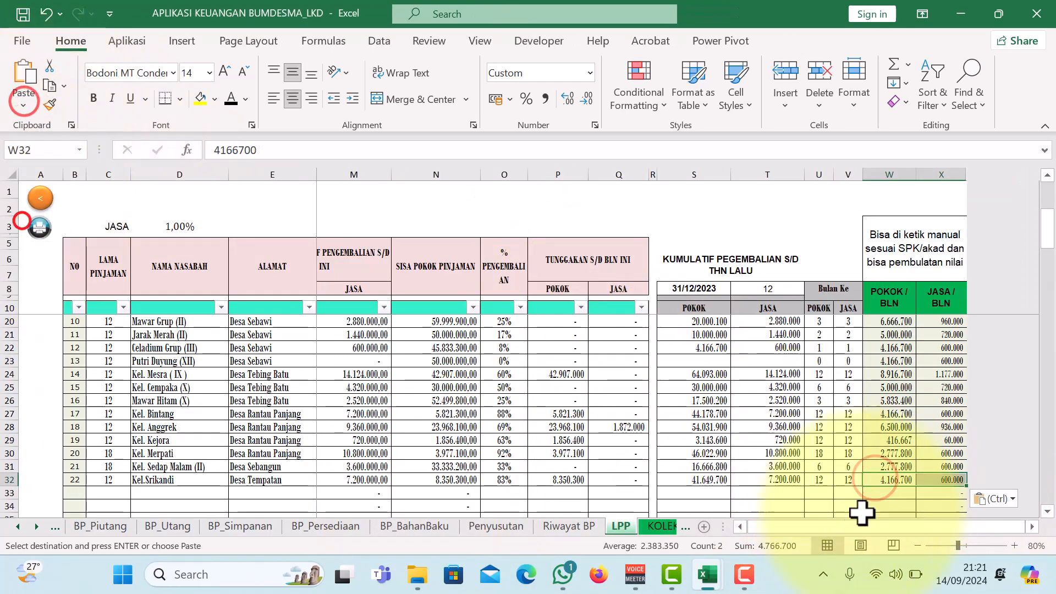
Review the filled LPP sheet from the last loan group back up to the first.
{"action": "left_click_drag", "start_coordinate": [879, 526], "coordinate": [797, 525]}
{"action": "scroll", "coordinate": [295, 366], "scroll_direction": "down", "scroll_amount": 1}
{"action": "scroll", "coordinate": [296, 366], "scroll_direction": "down", "scroll_amount": 3}
{"action": "scroll", "coordinate": [354, 378], "scroll_direction": "up", "scroll_amount": 6}
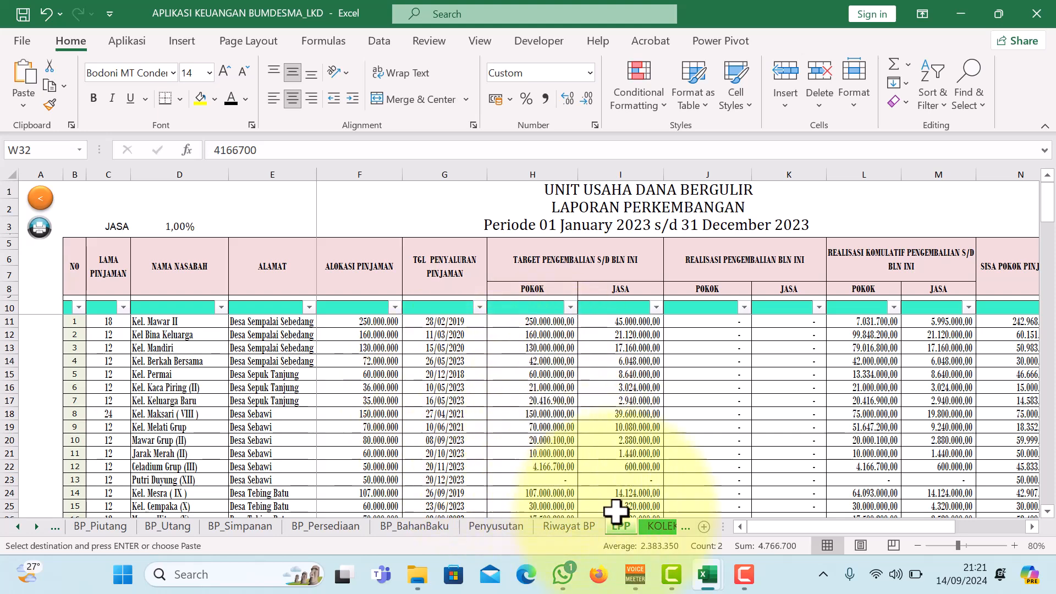
{"action": "mouse_move", "coordinate": [700, 575]}
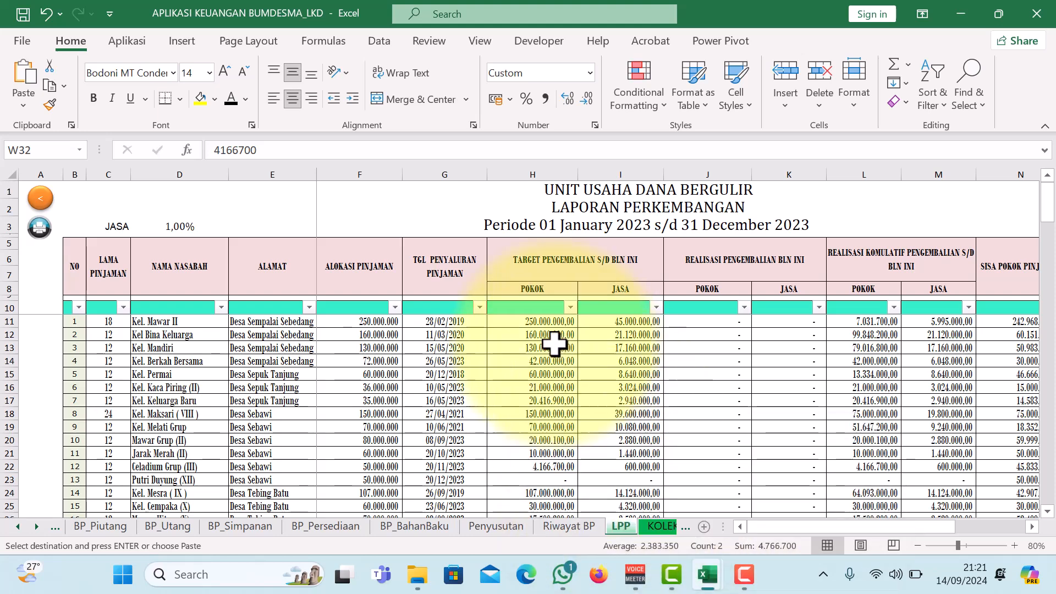
Examine how the loan balances are classified across collectibility columns I to V in the KOLEKTIBILITAS sheet.
{"action": "left_click", "coordinate": [661, 526]}
{"action": "scroll", "coordinate": [572, 440], "scroll_direction": "down", "scroll_amount": 10}
{"action": "scroll", "coordinate": [533, 427], "scroll_direction": "up", "scroll_amount": 9}
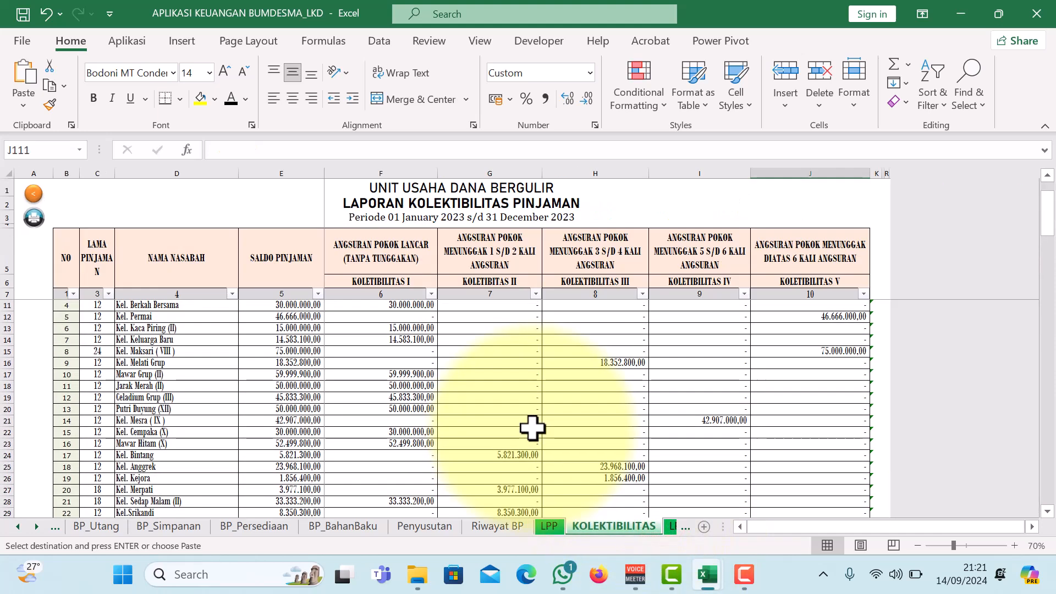
{"action": "scroll", "coordinate": [533, 428], "scroll_direction": "up", "scroll_amount": 1}
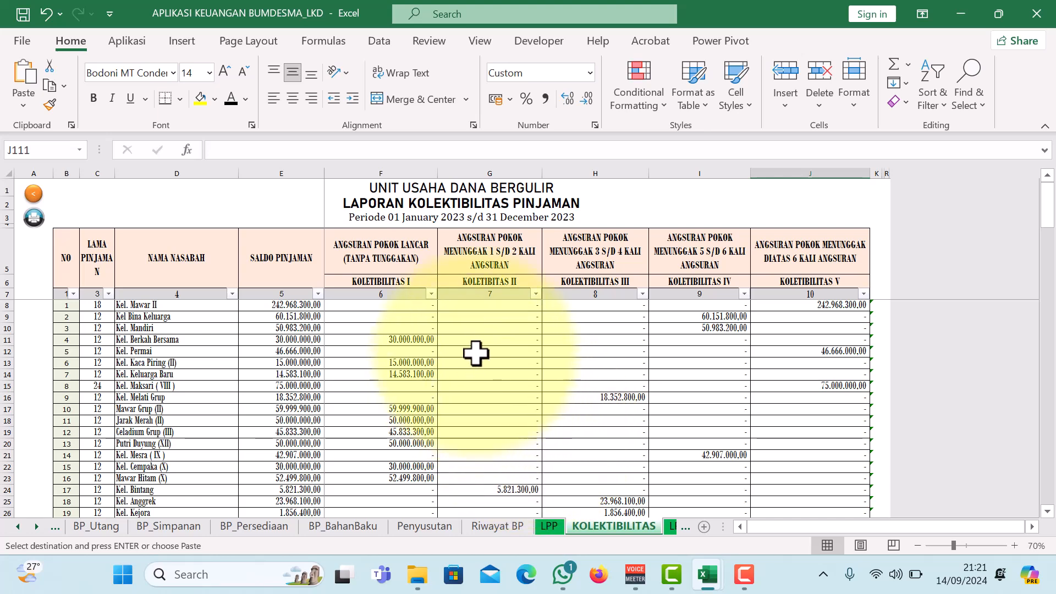
{"action": "left_click", "coordinate": [572, 357]}
{"action": "left_click", "coordinate": [676, 352]}
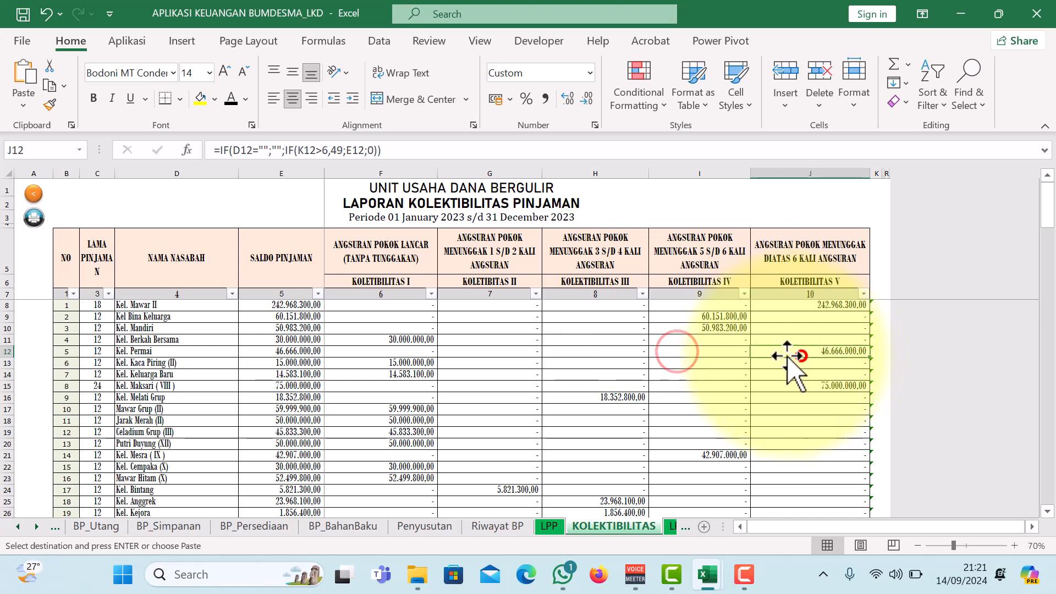
{"action": "left_click", "coordinate": [678, 354]}
{"action": "left_click", "coordinate": [516, 348]}
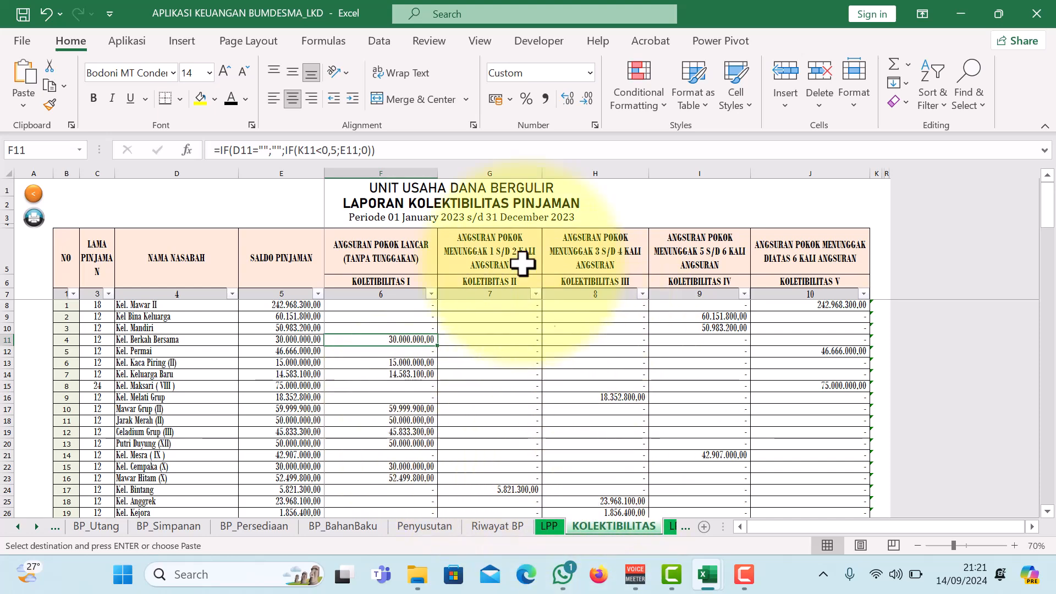
Open the Aset Tetap list and examine its asset categories from TANAH through KENDARAAN and PERALATAN DAN MESIN to GEDUNG DAN BANGUNAN.
{"action": "left_click", "coordinate": [127, 42]}
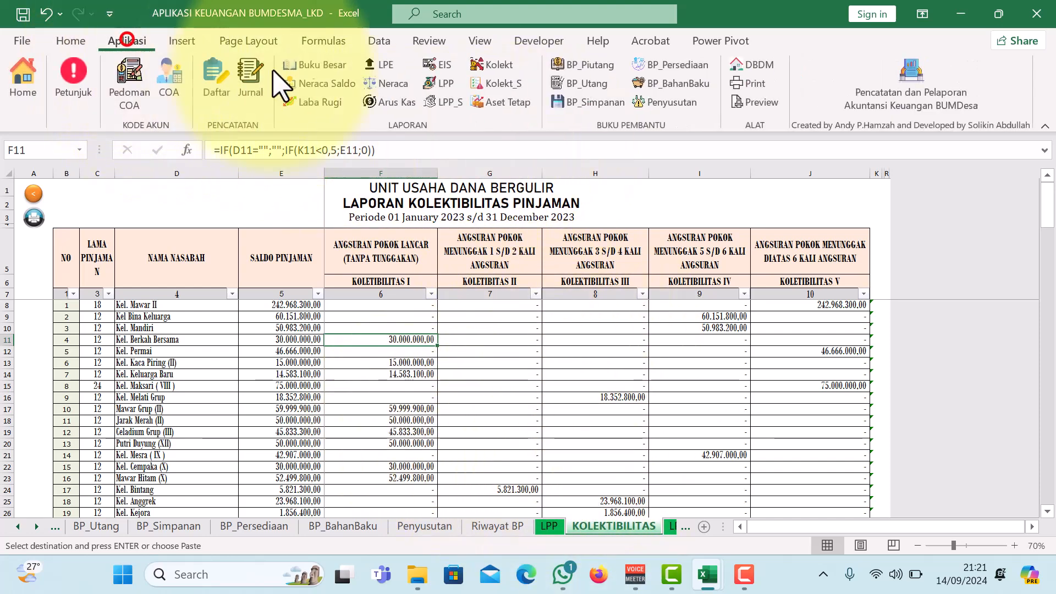
{"action": "left_click", "coordinate": [501, 101]}
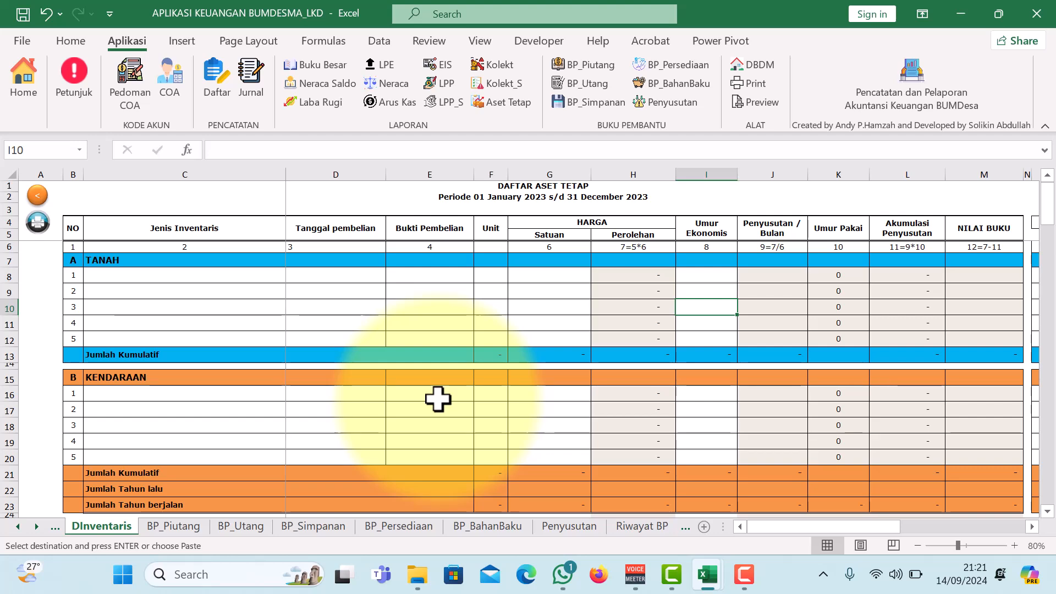
{"action": "scroll", "coordinate": [398, 385], "scroll_direction": "down", "scroll_amount": 3}
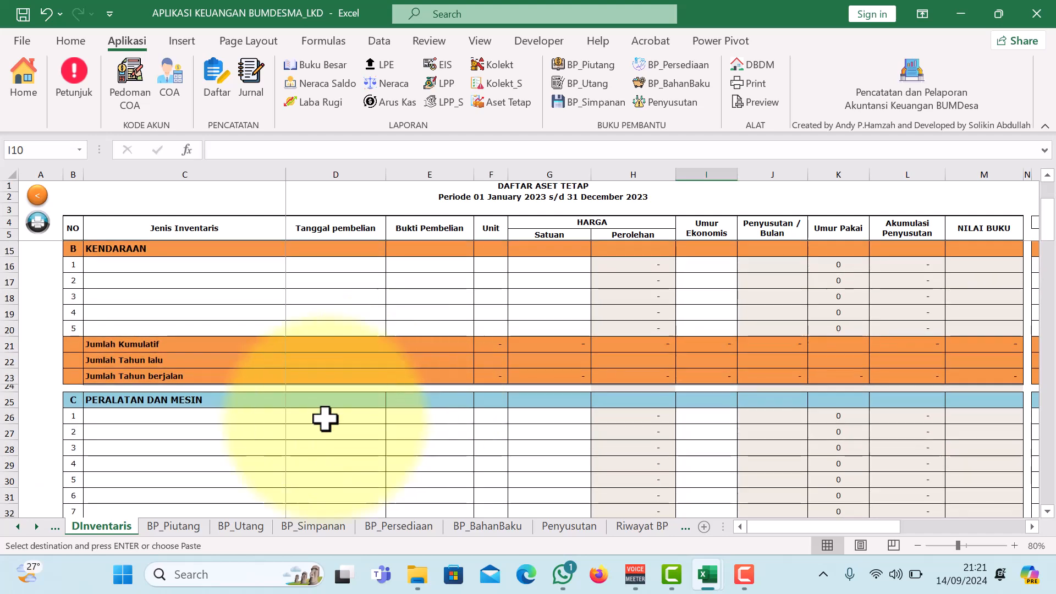
{"action": "scroll", "coordinate": [218, 445], "scroll_direction": "down", "scroll_amount": 5}
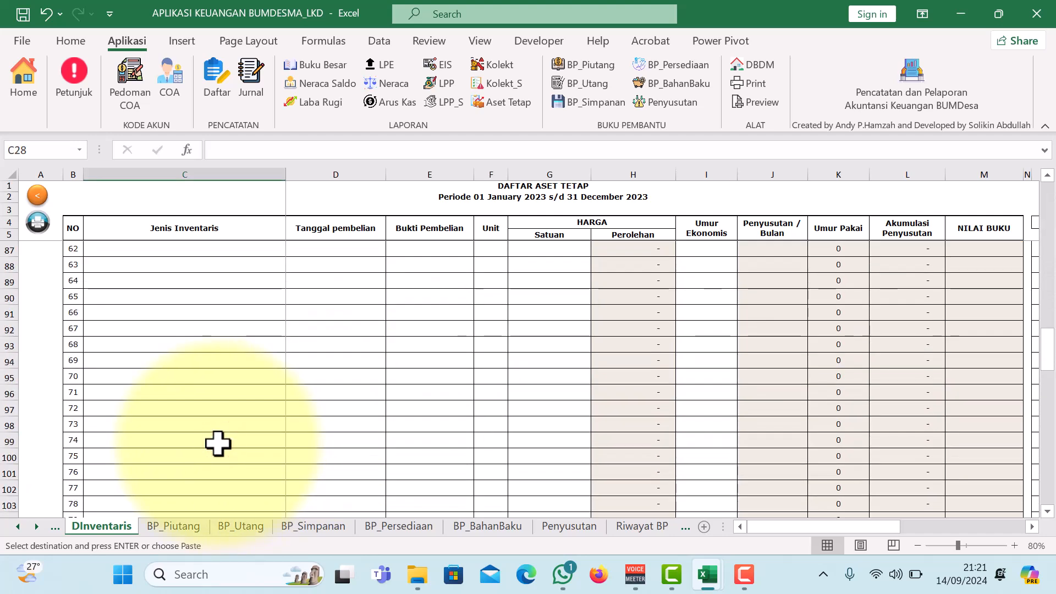
{"action": "scroll", "coordinate": [218, 444], "scroll_direction": "down", "scroll_amount": 11}
{"action": "scroll", "coordinate": [216, 441], "scroll_direction": "down", "scroll_amount": 4}
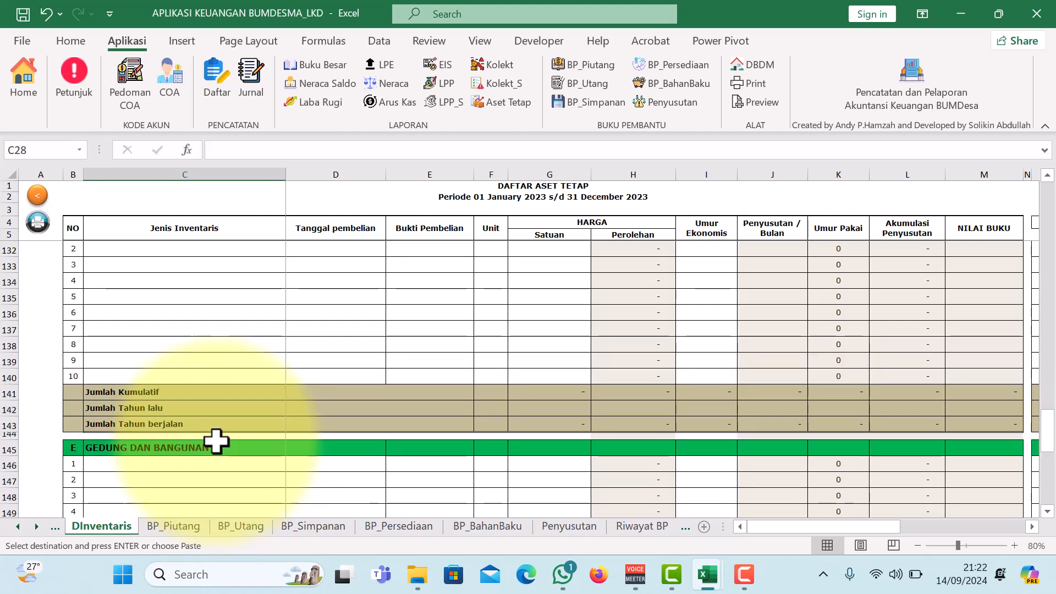
{"action": "scroll", "coordinate": [215, 441], "scroll_direction": "down", "scroll_amount": 2}
{"action": "scroll", "coordinate": [469, 413], "scroll_direction": "up", "scroll_amount": 16}
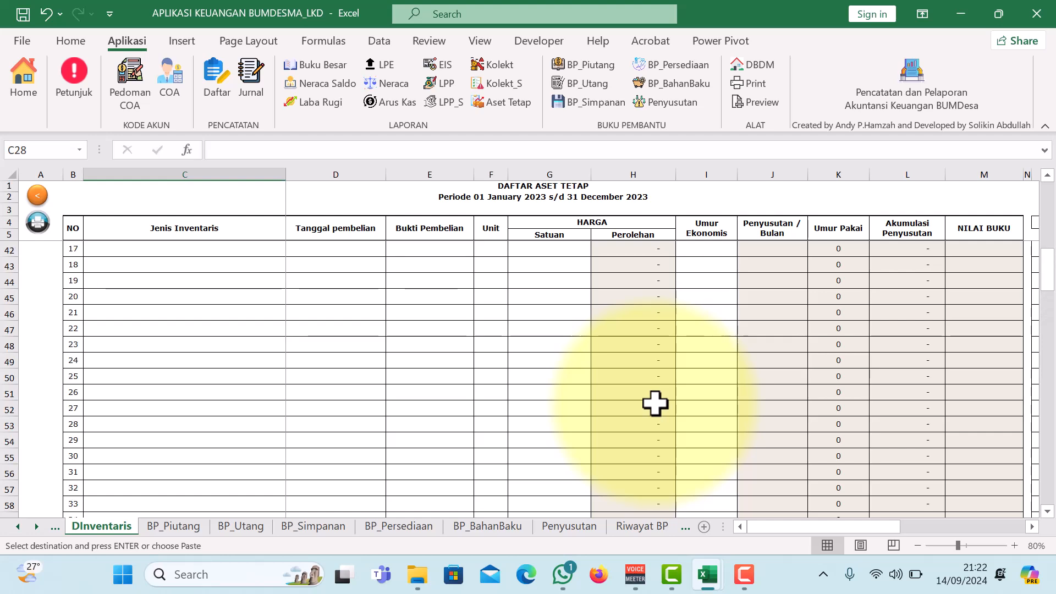
{"action": "scroll", "coordinate": [654, 404], "scroll_direction": "up", "scroll_amount": 7}
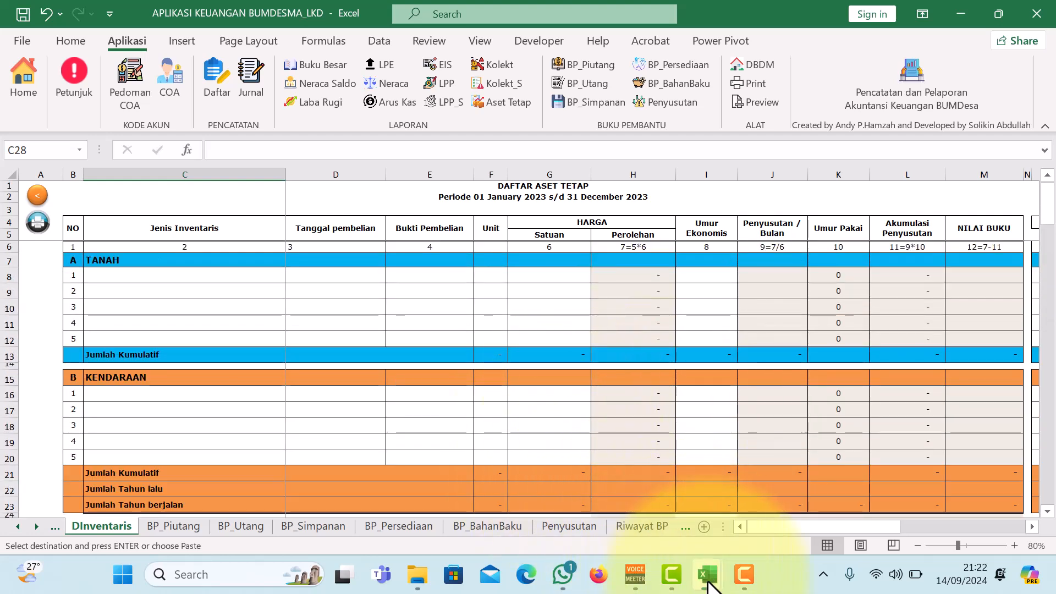
Switch to the SEBAWI report workbook and show the INVENT-UPK PRINT inventory list from its first column.
{"action": "mouse_move", "coordinate": [709, 582]}
{"action": "left_click", "coordinate": [646, 517]}
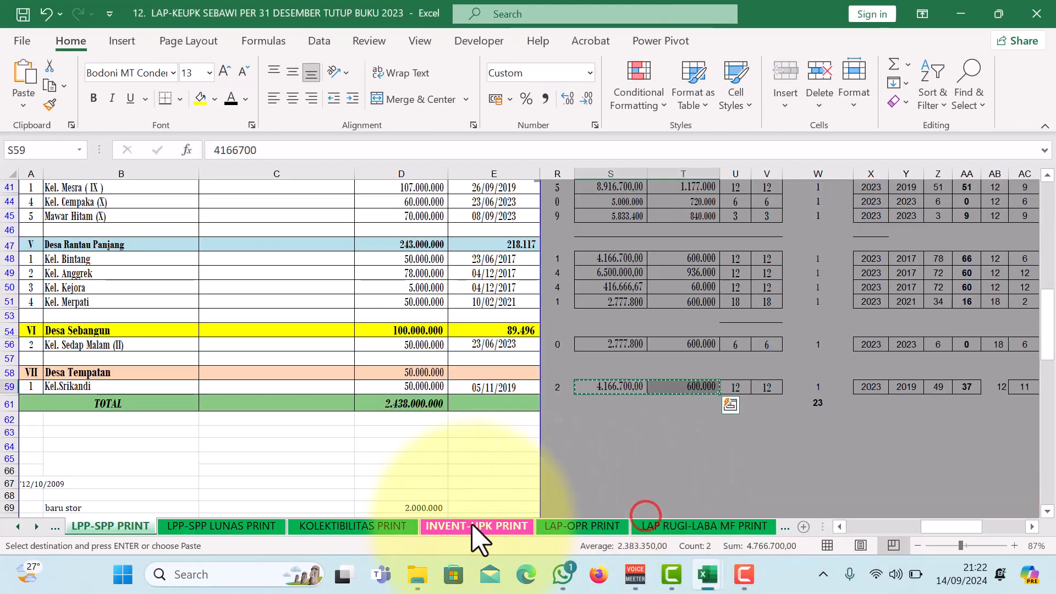
{"action": "left_click", "coordinate": [446, 530]}
{"action": "scroll", "coordinate": [446, 437], "scroll_direction": "up", "scroll_amount": 2}
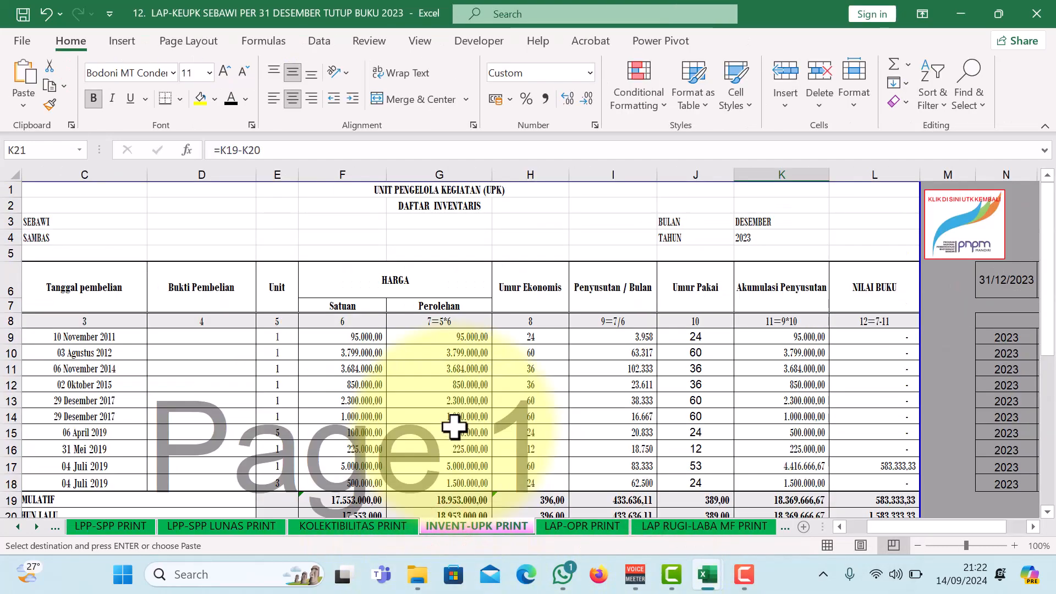
{"action": "left_click_drag", "start_coordinate": [960, 527], "coordinate": [938, 527]}
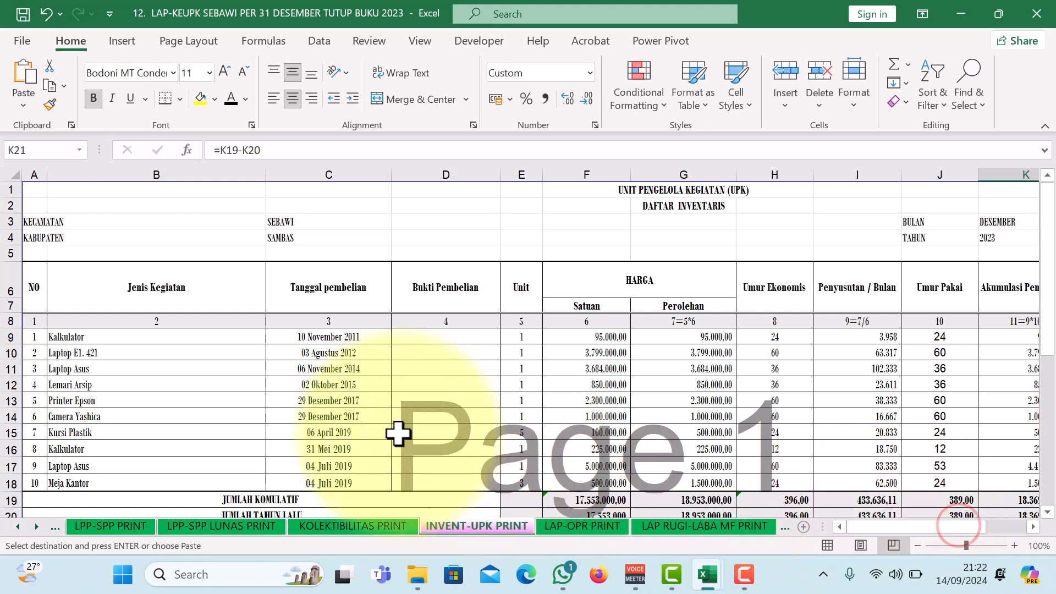
Copy the first three inventory items in B9:F11 and paste them as values under PERALATAN DAN MESIN at C26 of DInventaris.
{"action": "left_click_drag", "start_coordinate": [85, 338], "coordinate": [501, 358]}
{"action": "left_click_drag", "start_coordinate": [627, 339], "coordinate": [614, 472]}
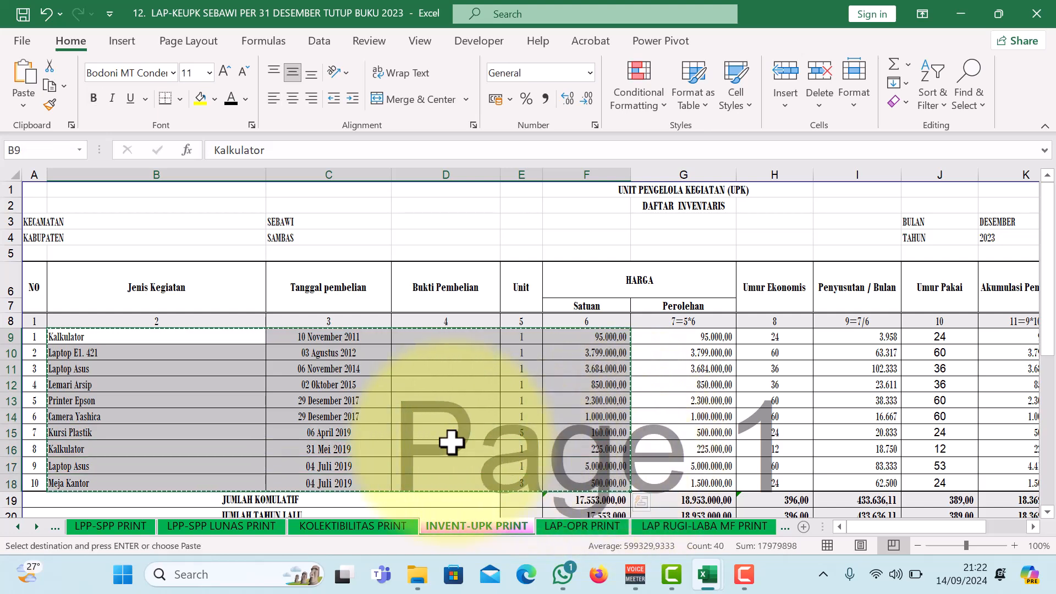
{"action": "left_click", "coordinate": [208, 405]}
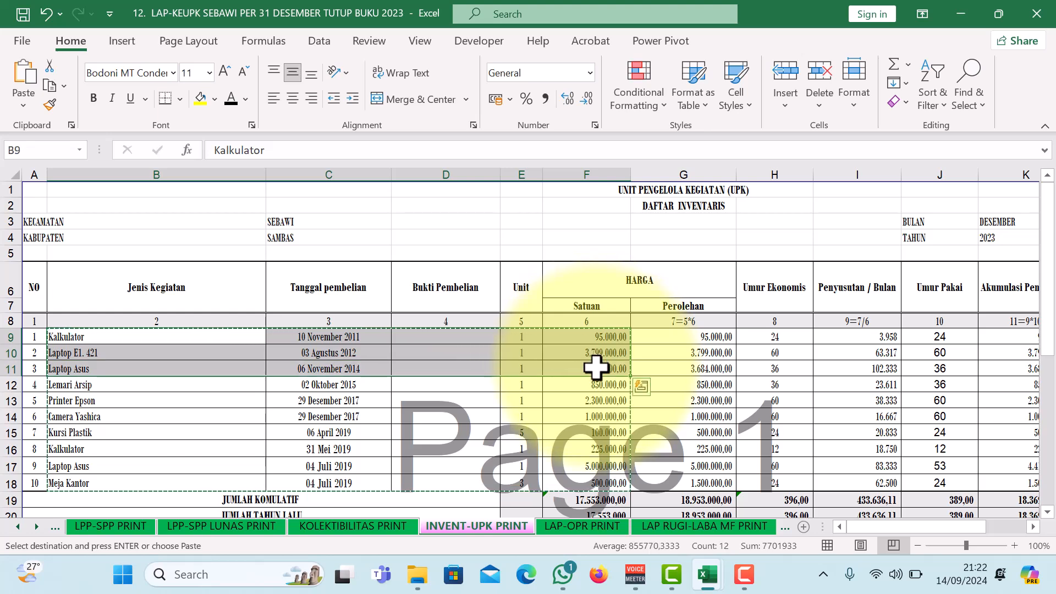
{"action": "mouse_move", "coordinate": [702, 577]}
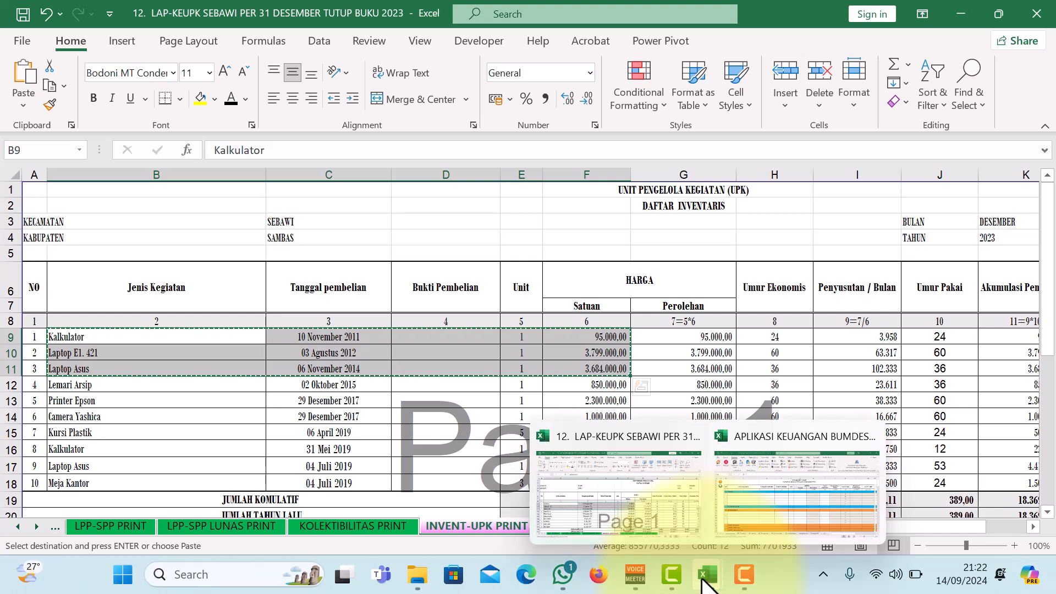
{"action": "left_click", "coordinate": [770, 522]}
{"action": "scroll", "coordinate": [233, 414], "scroll_direction": "down", "scroll_amount": 3}
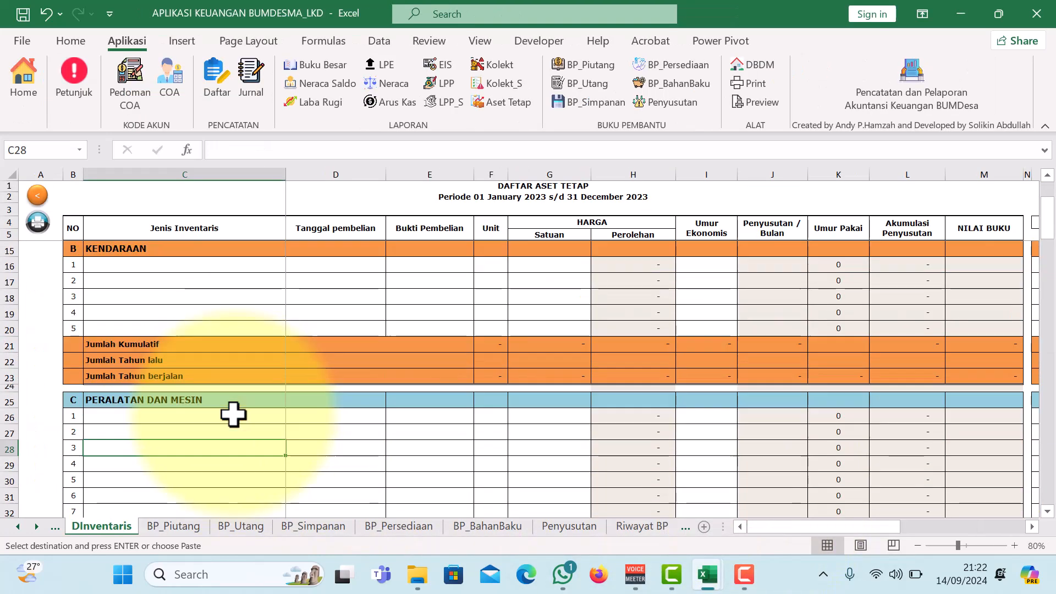
{"action": "left_click", "coordinate": [141, 419]}
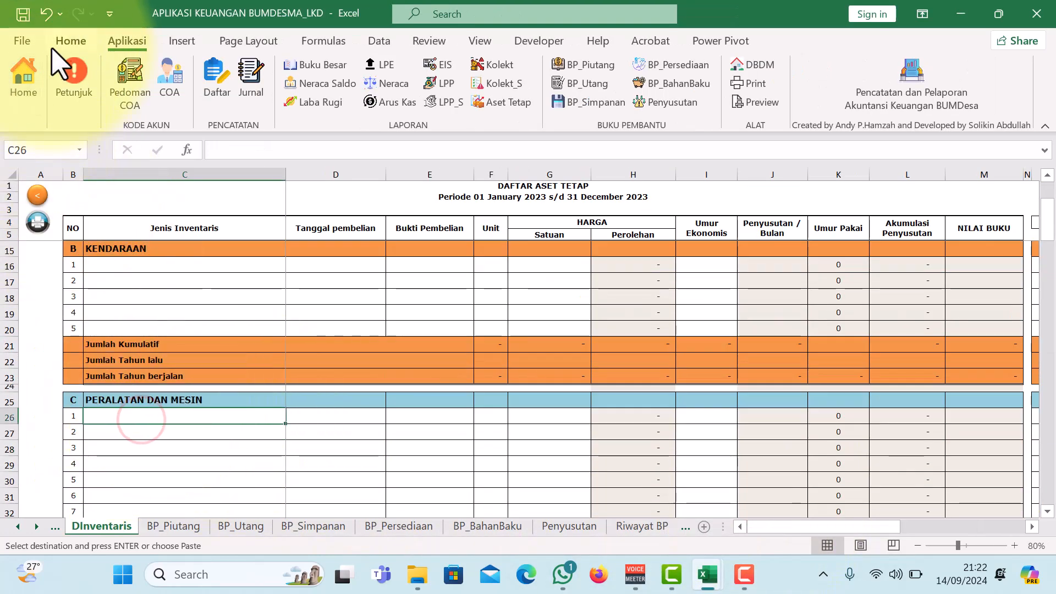
{"action": "left_click", "coordinate": [68, 40]}
{"action": "left_click", "coordinate": [26, 99]}
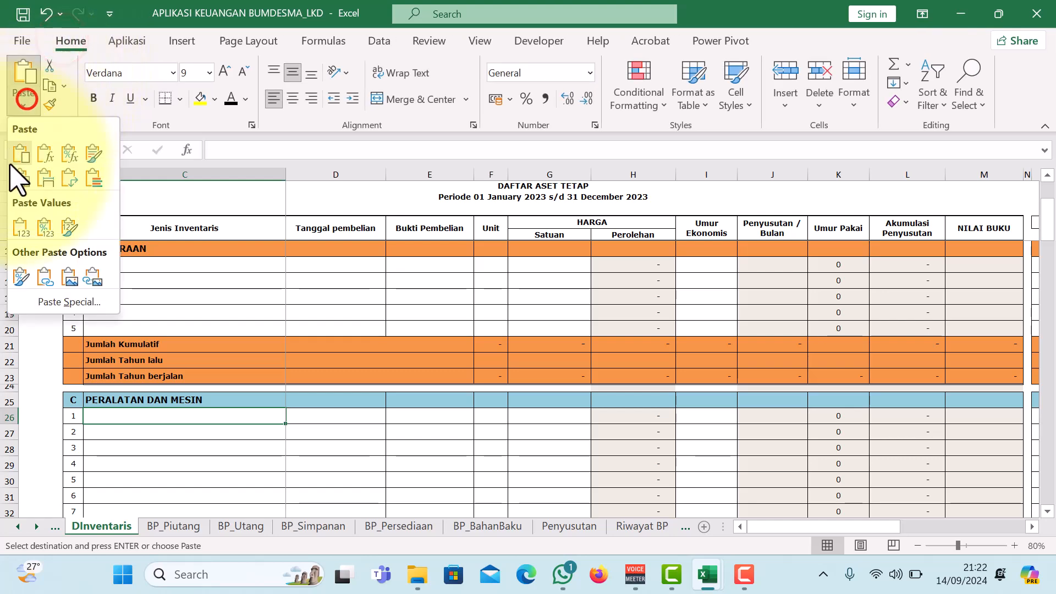
{"action": "left_click", "coordinate": [21, 226]}
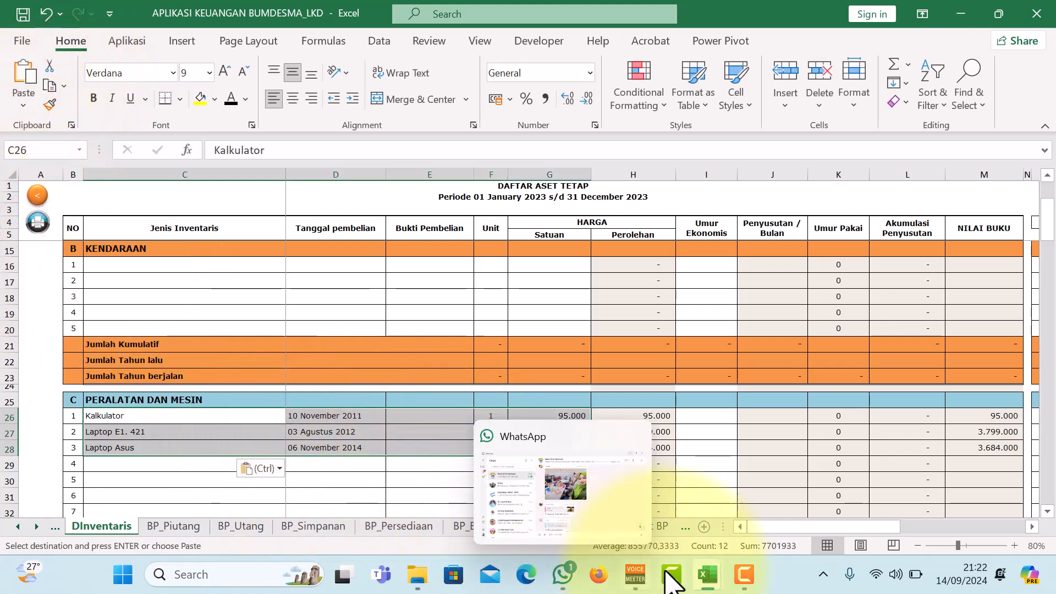
Copy the first three items' Umur Ekonomis values 24, 60 and 36 from the SEBAWI inventory and paste them as values at I26.
{"action": "mouse_move", "coordinate": [705, 579]}
{"action": "left_click", "coordinate": [664, 518]}
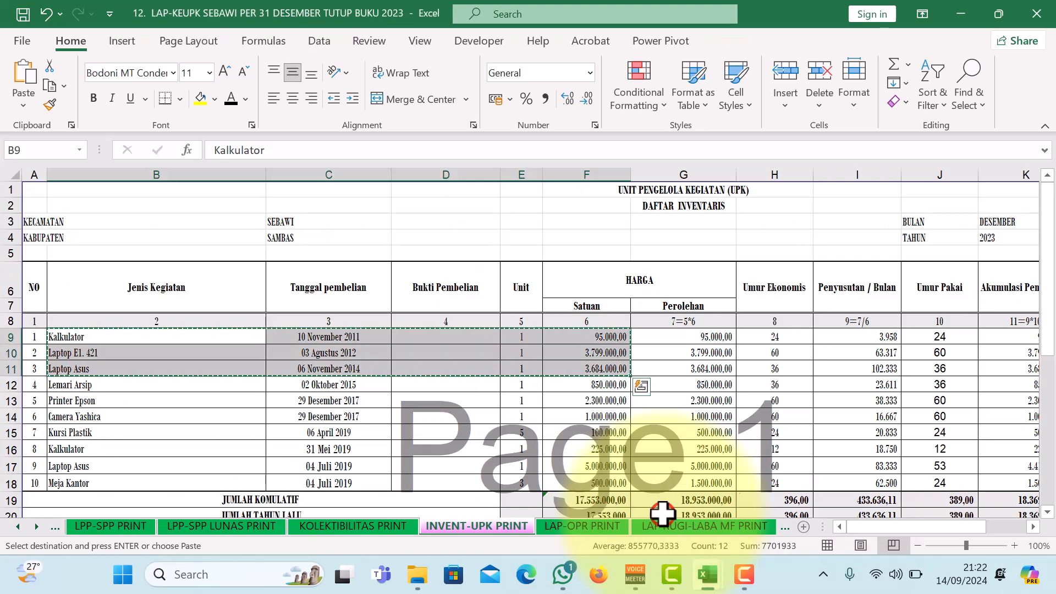
{"action": "left_click", "coordinate": [773, 337]}
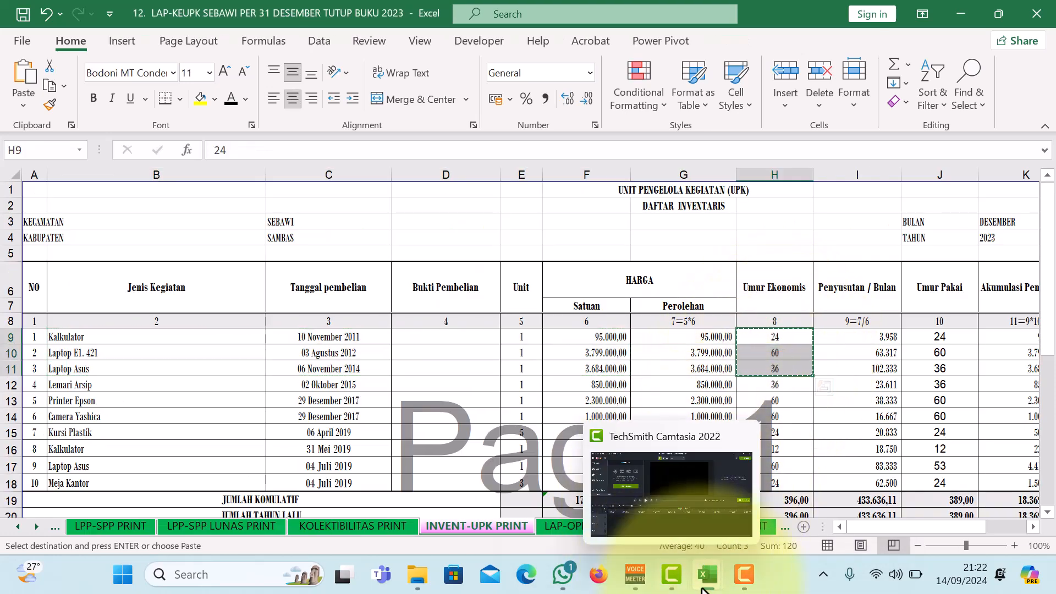
{"action": "mouse_move", "coordinate": [710, 588]}
{"action": "left_click", "coordinate": [753, 517]}
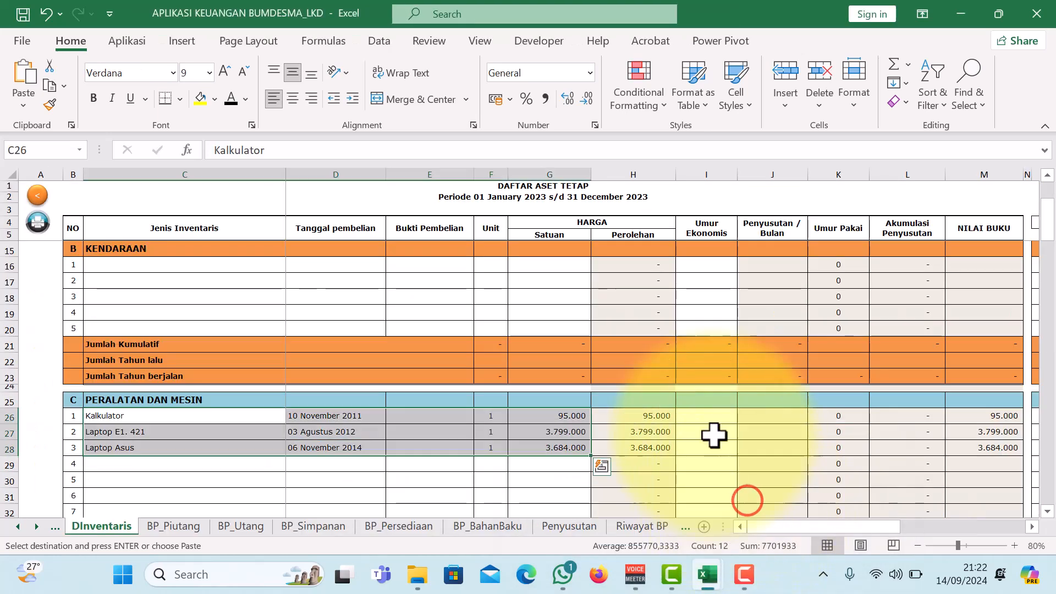
{"action": "left_click", "coordinate": [712, 416]}
{"action": "left_click", "coordinate": [22, 106]}
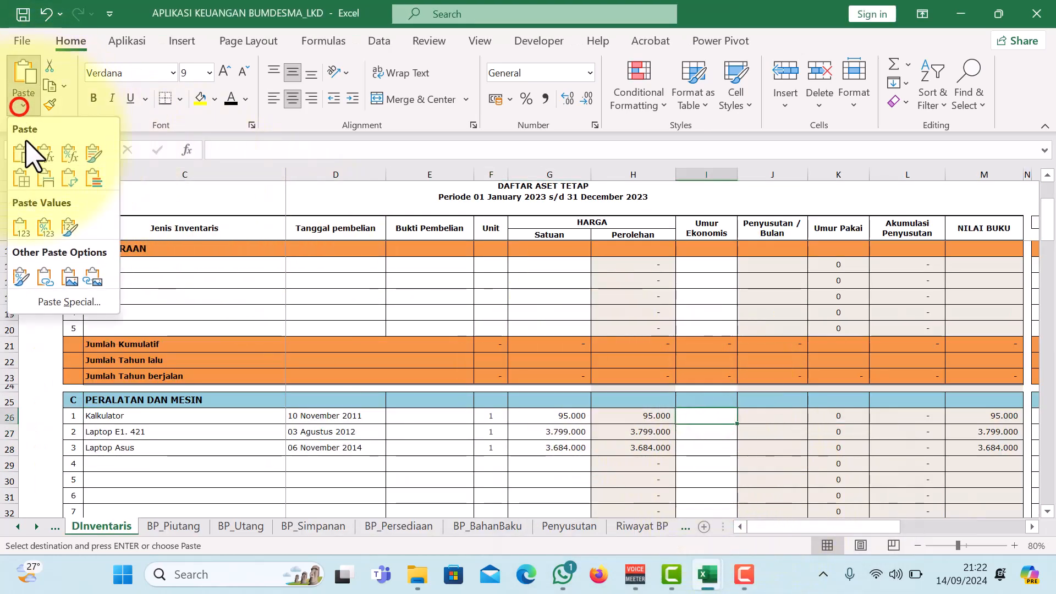
{"action": "left_click", "coordinate": [21, 223]}
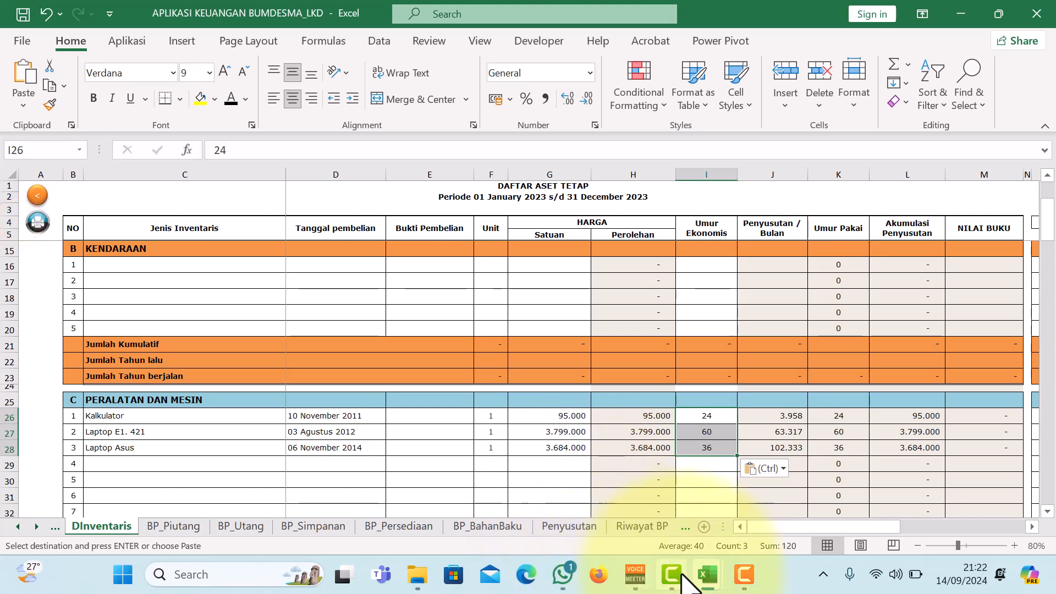
Copy inventory items Printer Epson through the second Laptop Asus, B13:F17, and paste them as values at C29 of DInventaris.
{"action": "mouse_move", "coordinate": [707, 587]}
{"action": "left_click", "coordinate": [662, 524]}
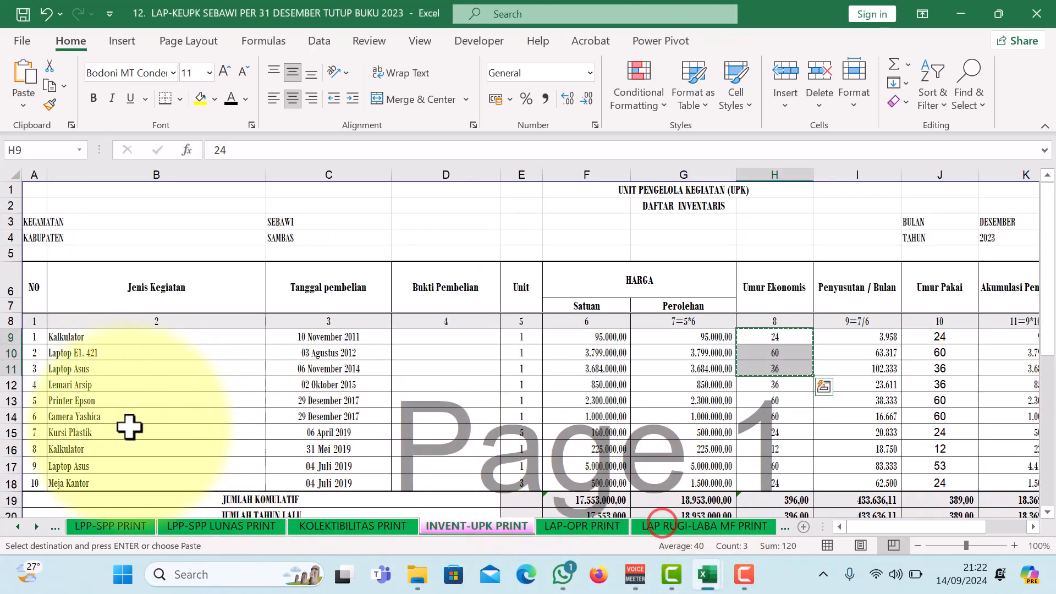
{"action": "left_click", "coordinate": [65, 402]}
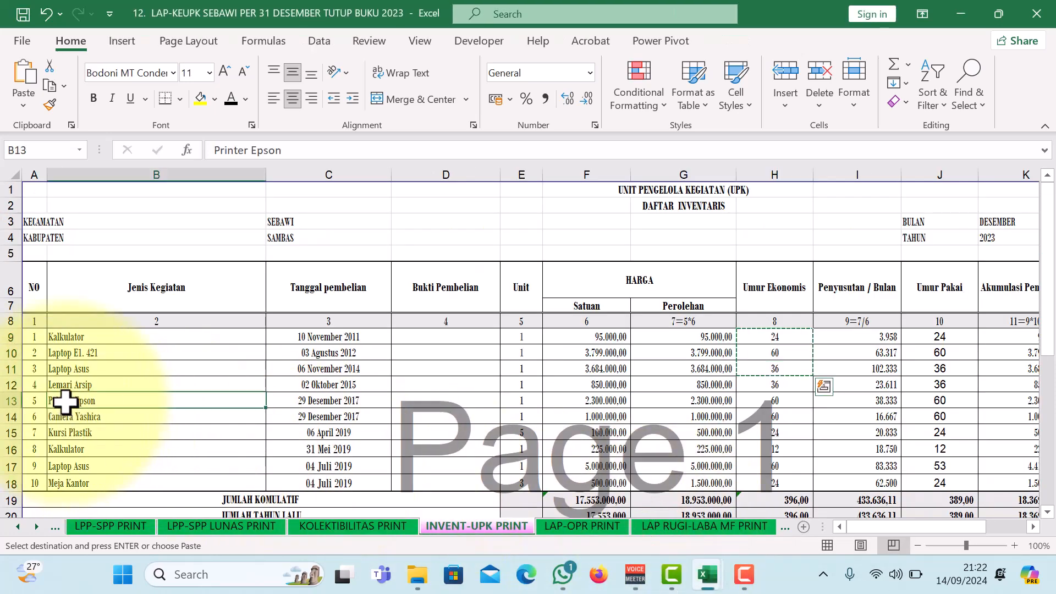
{"action": "left_click_drag", "start_coordinate": [65, 405], "coordinate": [552, 467]}
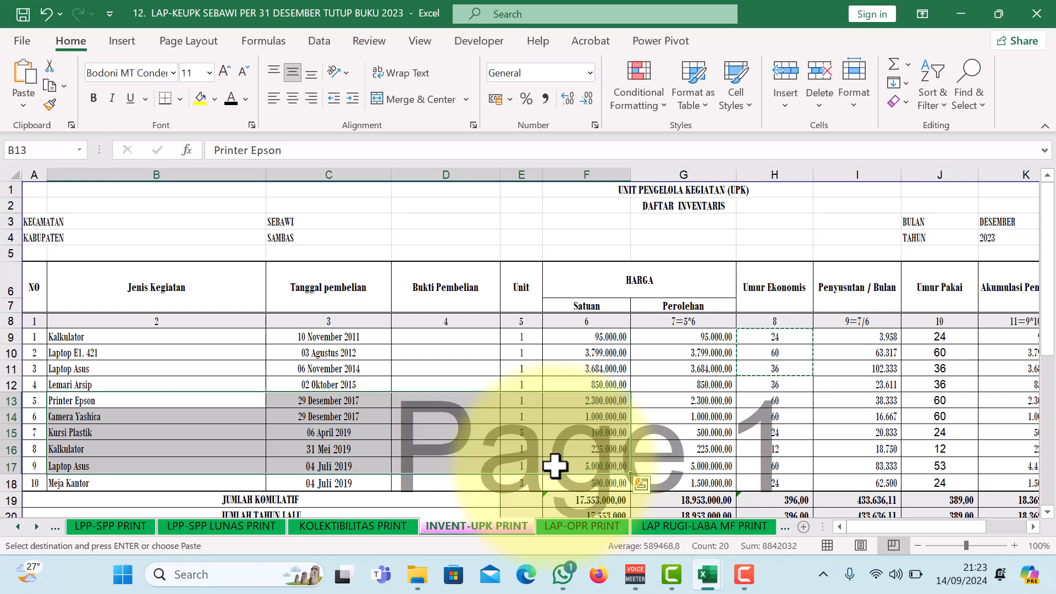
{"action": "key", "text": "ctrl+c"}
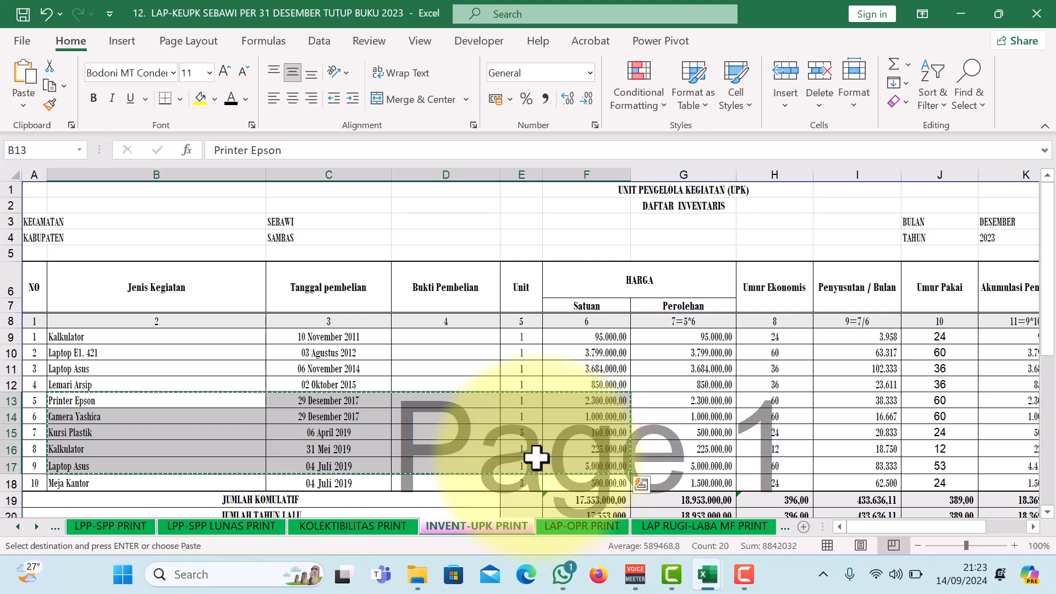
{"action": "mouse_move", "coordinate": [707, 575]}
{"action": "left_click", "coordinate": [770, 501]}
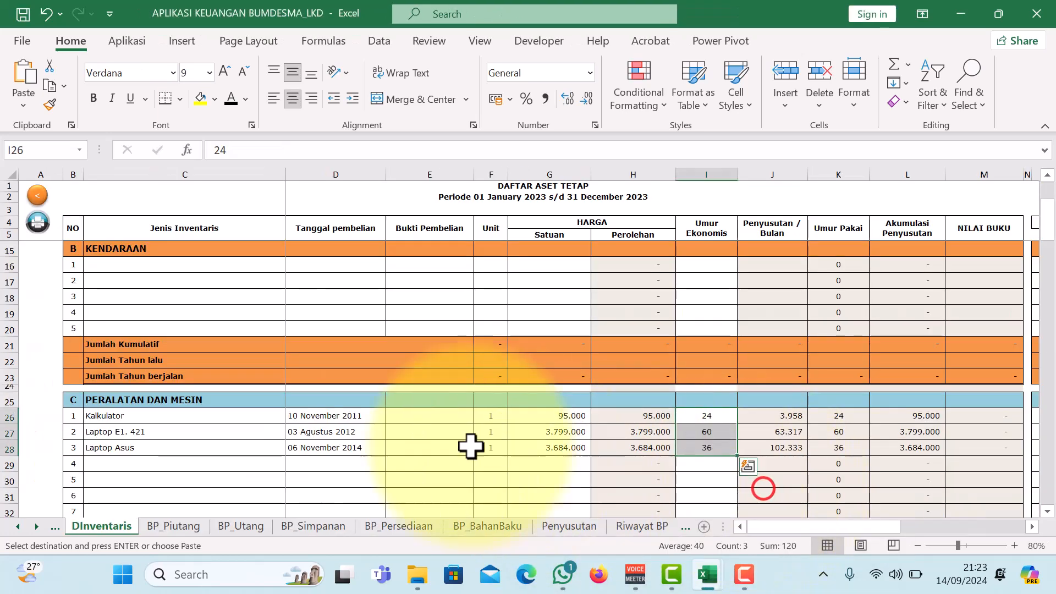
{"action": "scroll", "coordinate": [142, 438], "scroll_direction": "down", "scroll_amount": 2}
{"action": "left_click", "coordinate": [132, 377]}
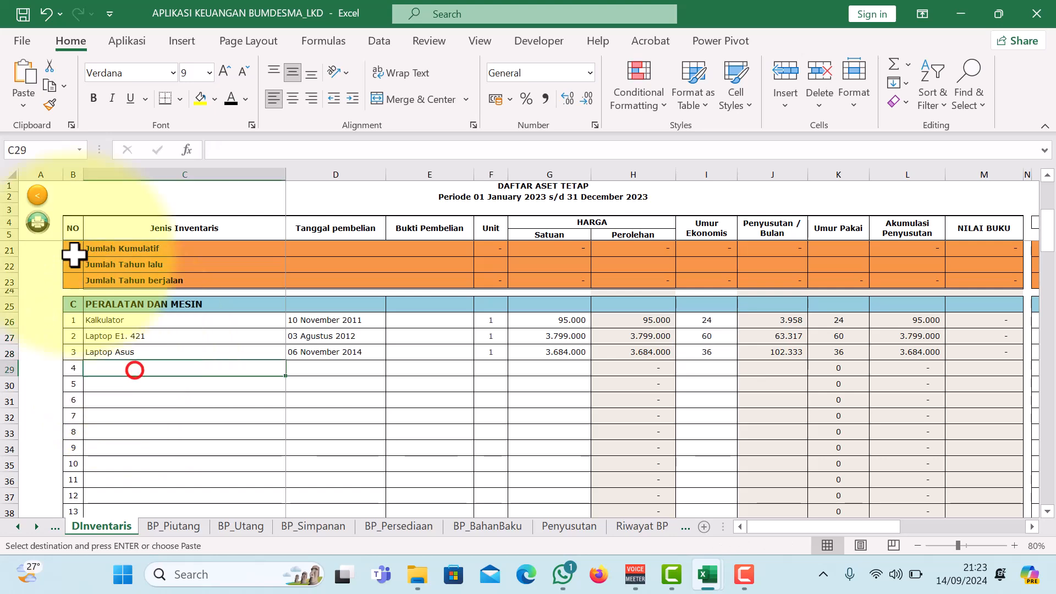
{"action": "left_click", "coordinate": [20, 105]}
{"action": "left_click", "coordinate": [19, 226]}
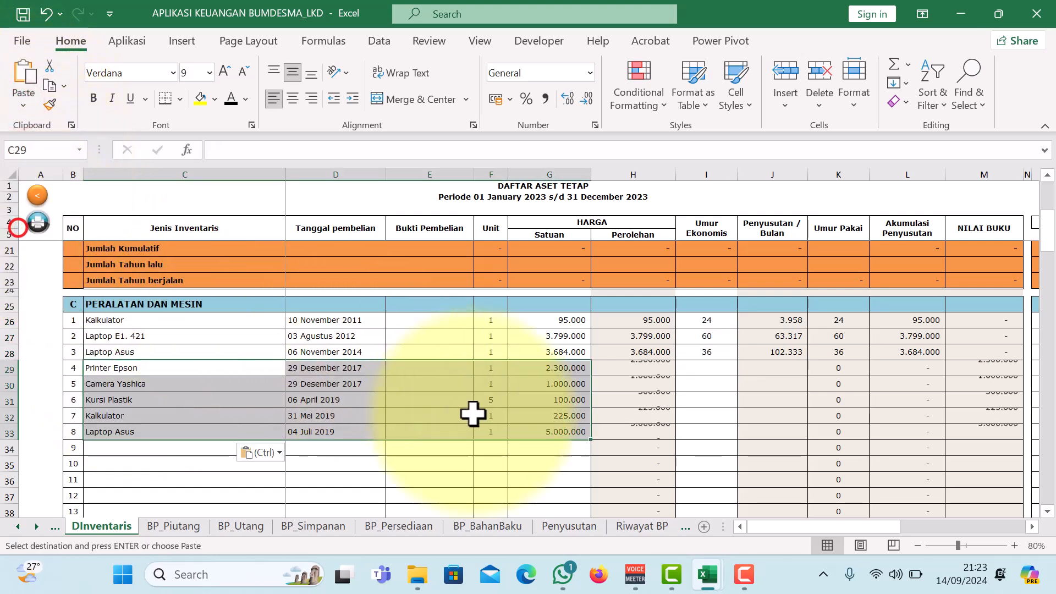
Copy the Umur Ekonomis values in H13:H18, paste them as values at I29 of DInventaris, and clear the surplus 24 in I34.
{"action": "mouse_move", "coordinate": [706, 575]}
{"action": "left_click", "coordinate": [643, 509]}
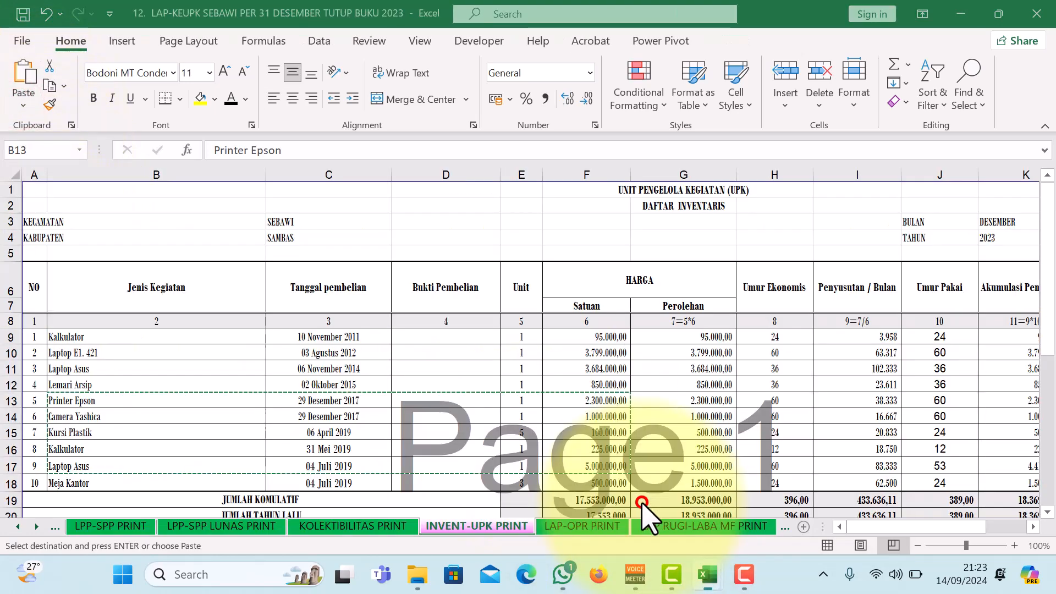
{"action": "left_click_drag", "start_coordinate": [781, 402], "coordinate": [785, 477]}
{"action": "key", "text": "ctrl+c"}
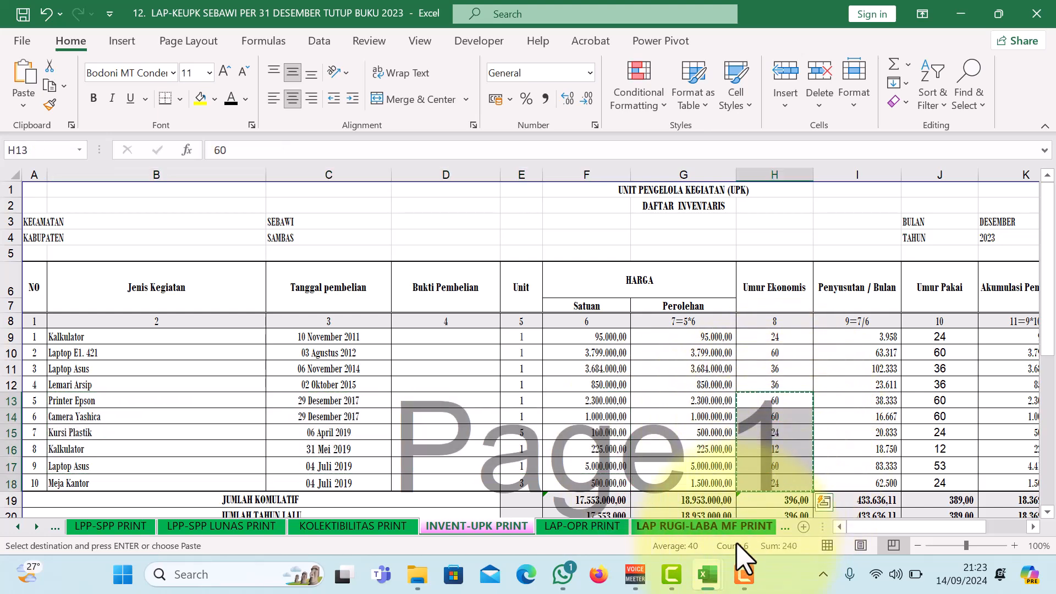
{"action": "mouse_move", "coordinate": [705, 577]}
{"action": "left_click", "coordinate": [757, 523]}
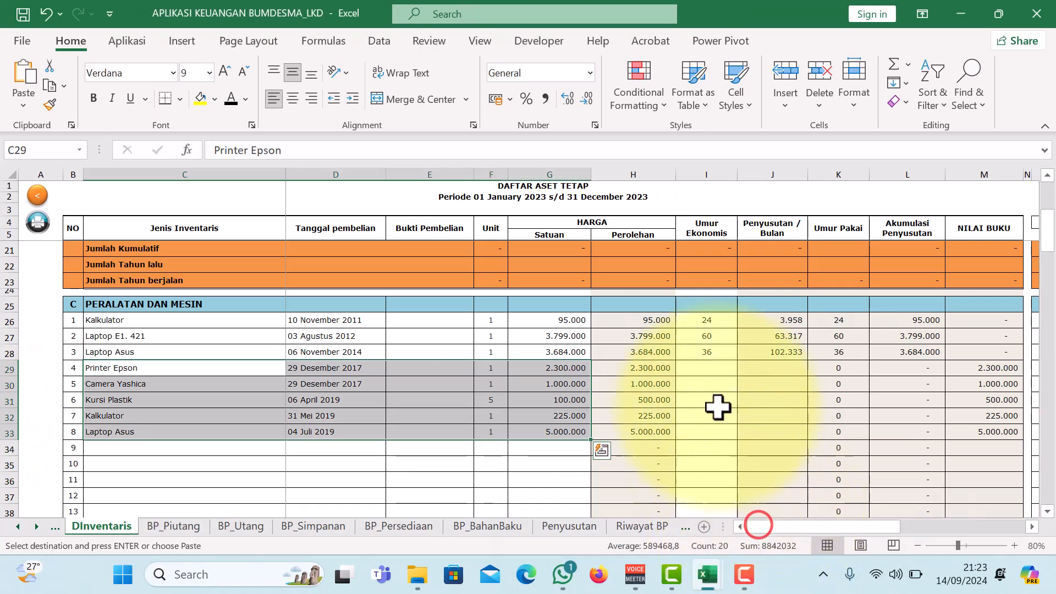
{"action": "left_click", "coordinate": [705, 369]}
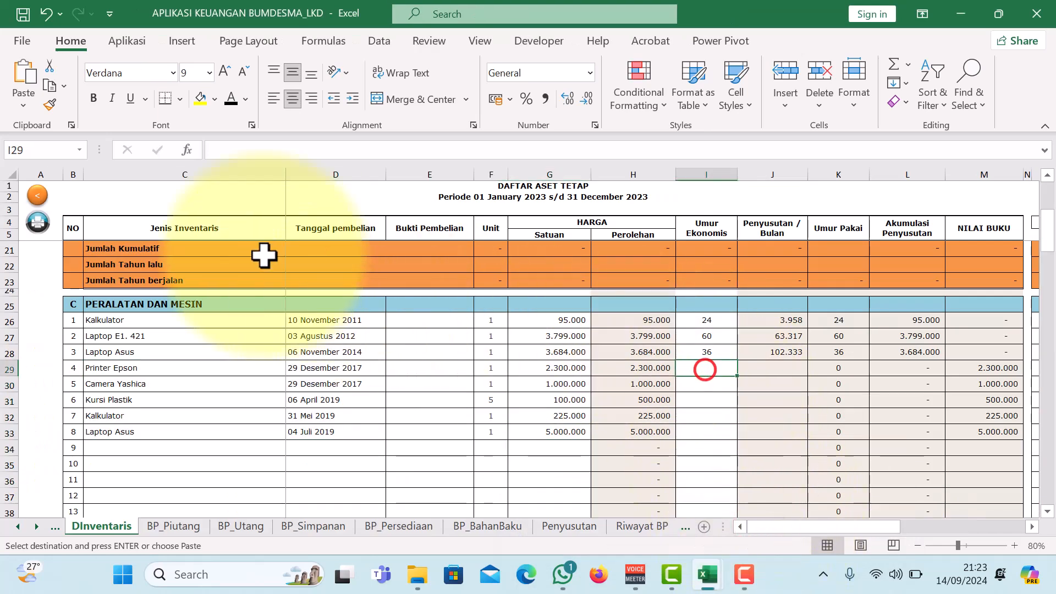
{"action": "left_click", "coordinate": [22, 104]}
{"action": "left_click", "coordinate": [13, 227]}
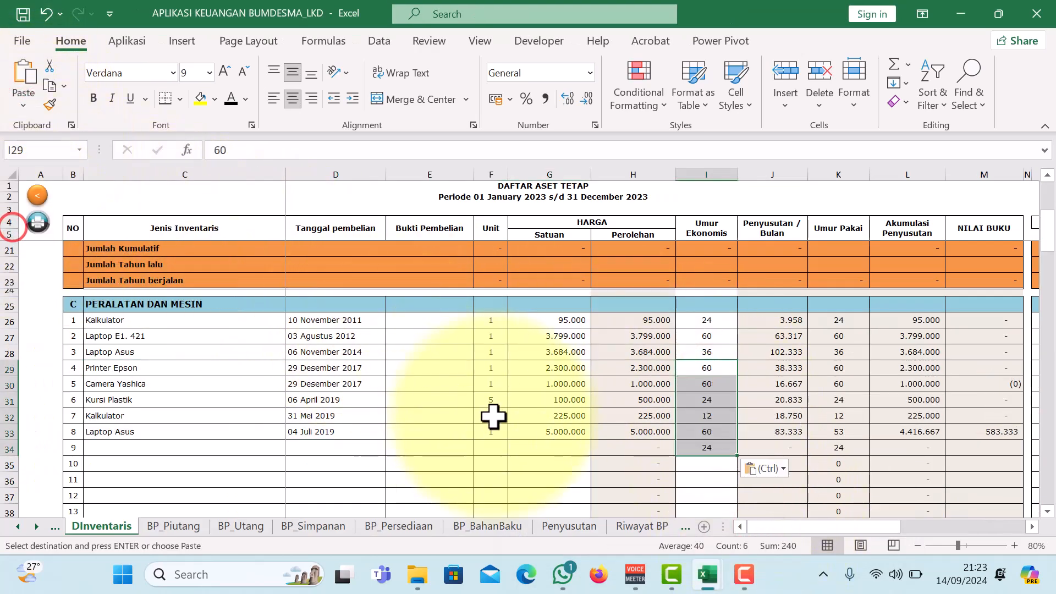
{"action": "key", "text": "Return"}
{"action": "scroll", "coordinate": [333, 432], "scroll_direction": "down", "scroll_amount": 10}
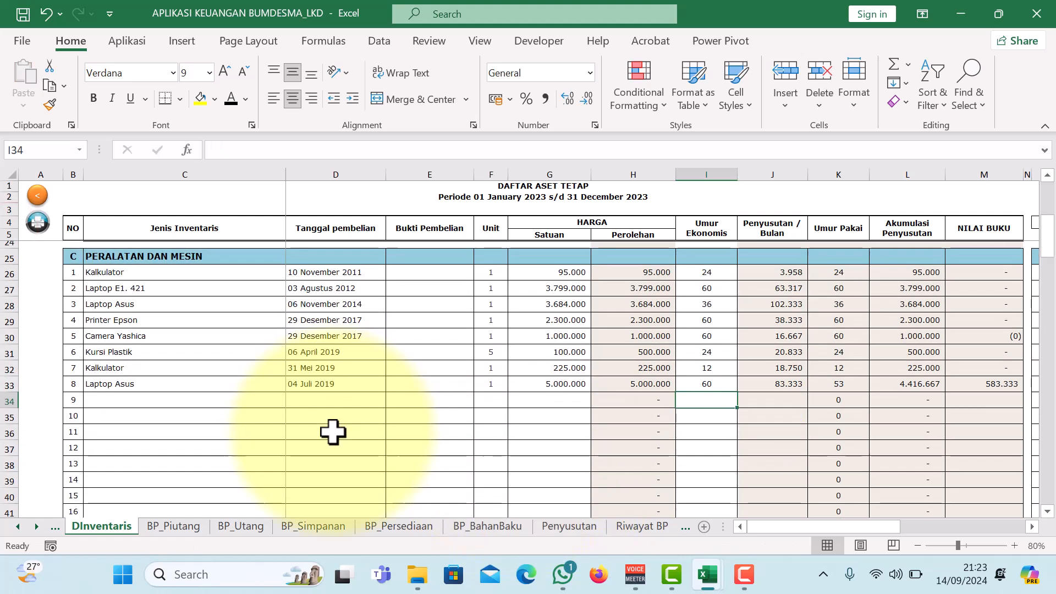
Copy the Lemari Arsip row, B12:F12 of the SEBAWI inventory, and paste it as values under MEUBELAIR at C131 of DInventaris.
{"action": "scroll", "coordinate": [333, 432], "scroll_direction": "down", "scroll_amount": 6}
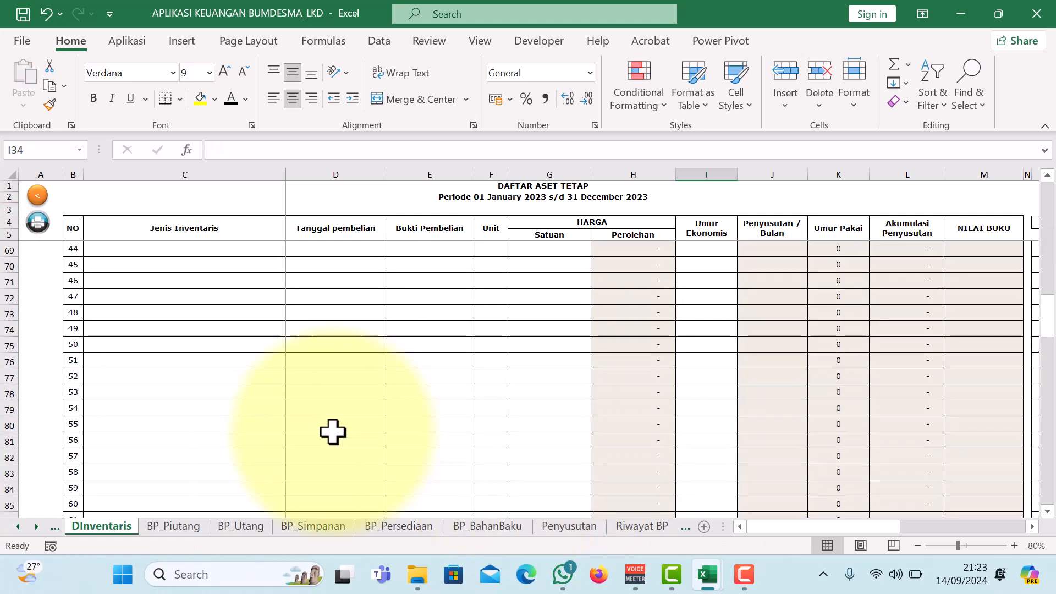
{"action": "scroll", "coordinate": [333, 432], "scroll_direction": "down", "scroll_amount": 10}
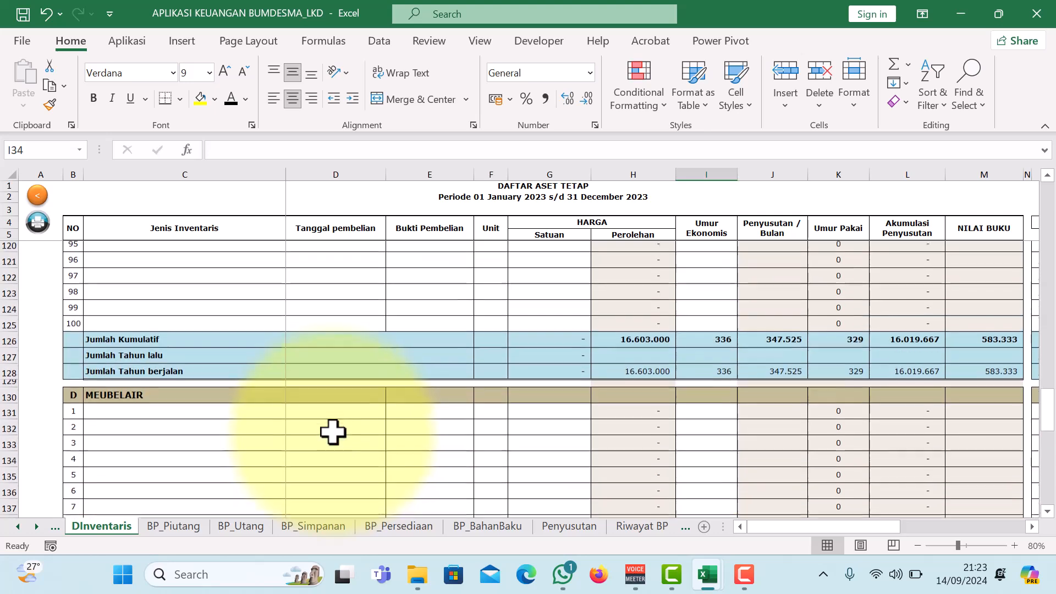
{"action": "mouse_move", "coordinate": [707, 574]}
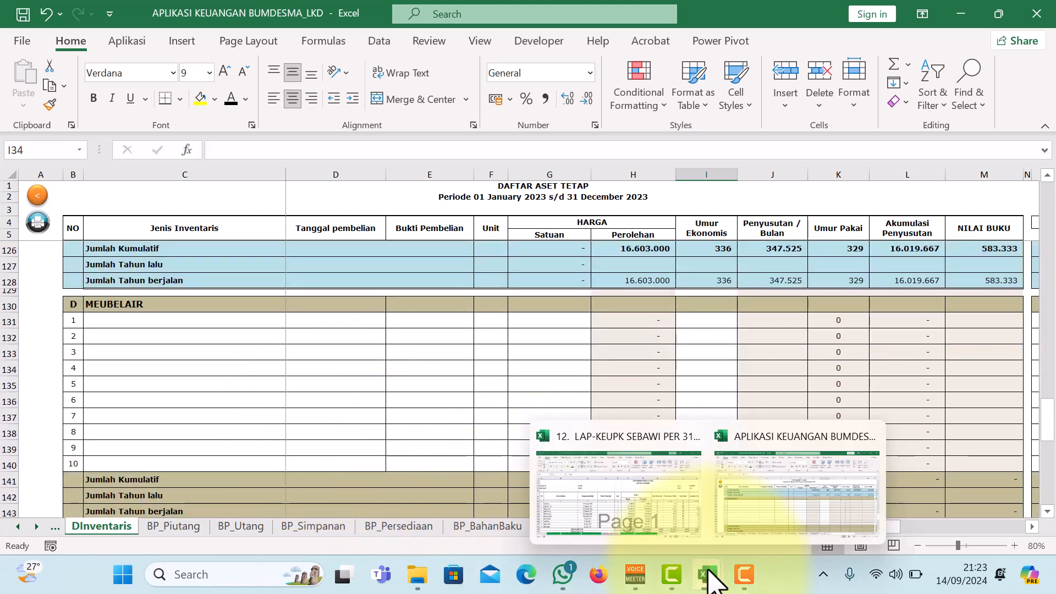
{"action": "left_click", "coordinate": [605, 484]}
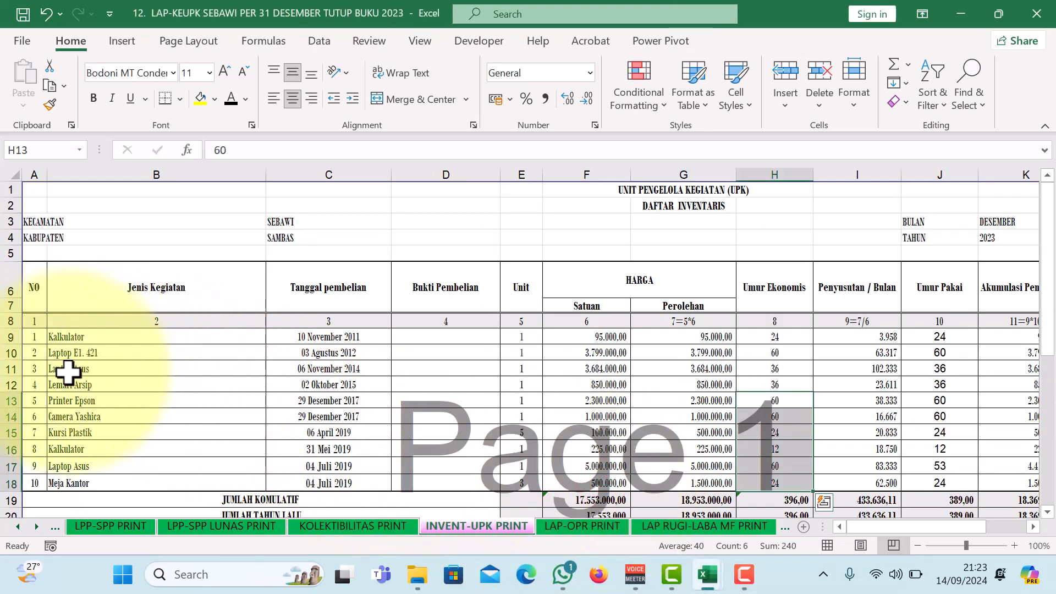
{"action": "left_click_drag", "start_coordinate": [66, 381], "coordinate": [590, 383]}
{"action": "key", "text": "ctrl+c"}
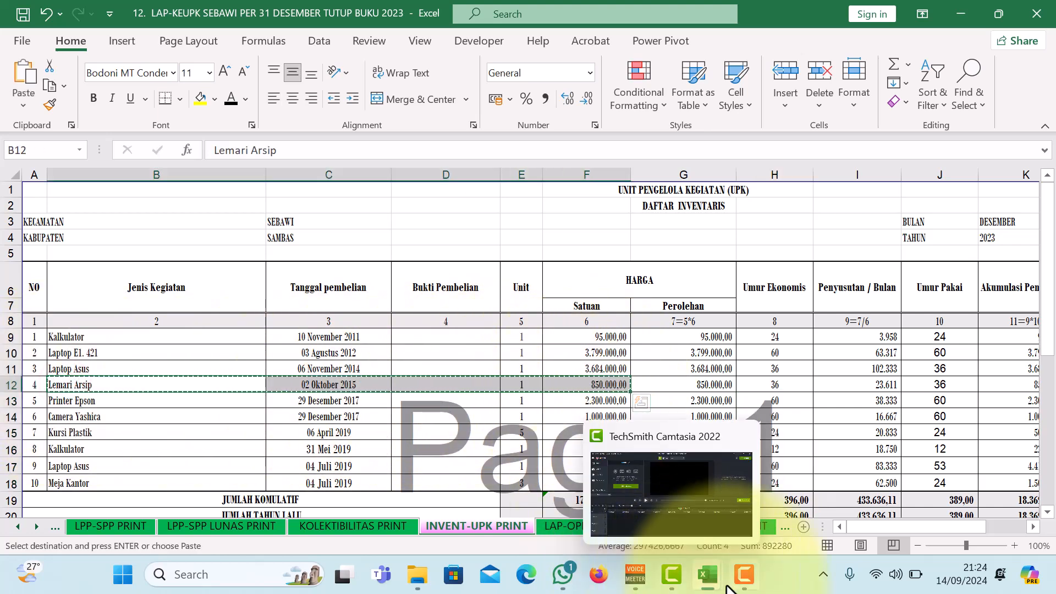
{"action": "mouse_move", "coordinate": [709, 572]}
{"action": "left_click", "coordinate": [759, 531]}
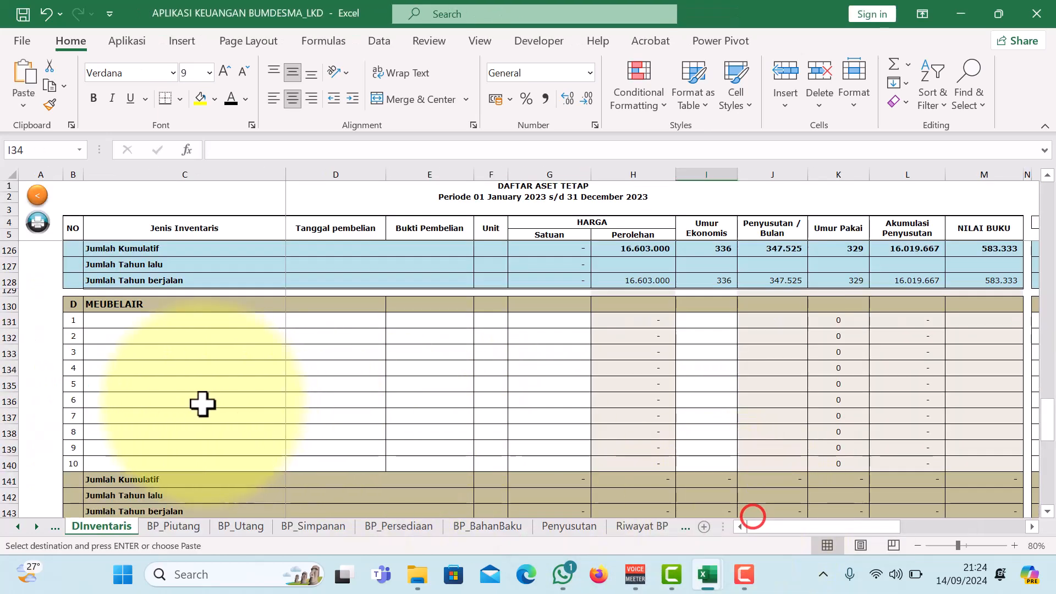
{"action": "left_click", "coordinate": [122, 323]}
{"action": "left_click", "coordinate": [21, 106]}
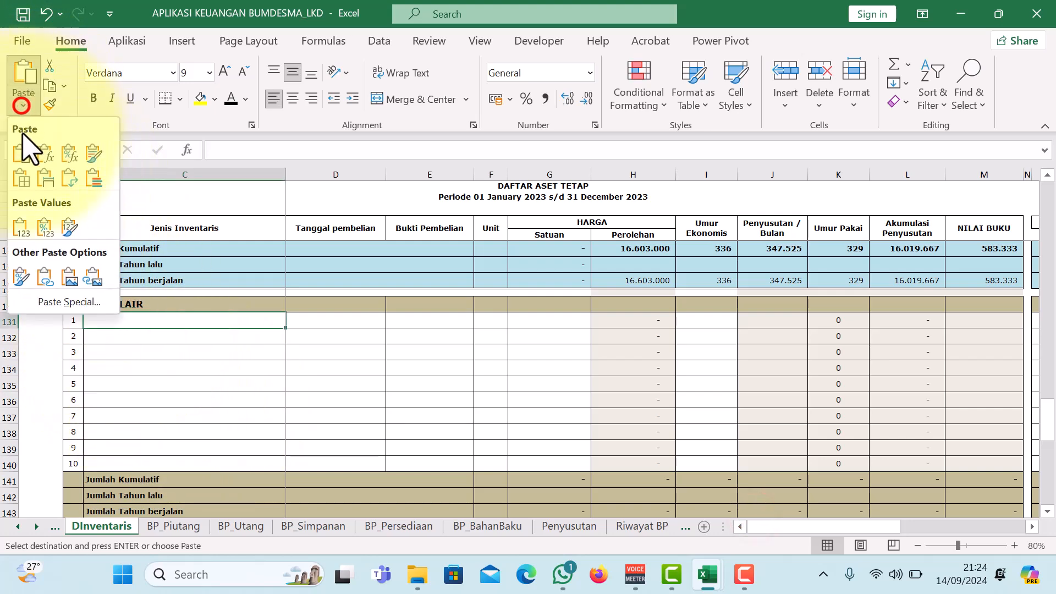
{"action": "left_click", "coordinate": [21, 225]}
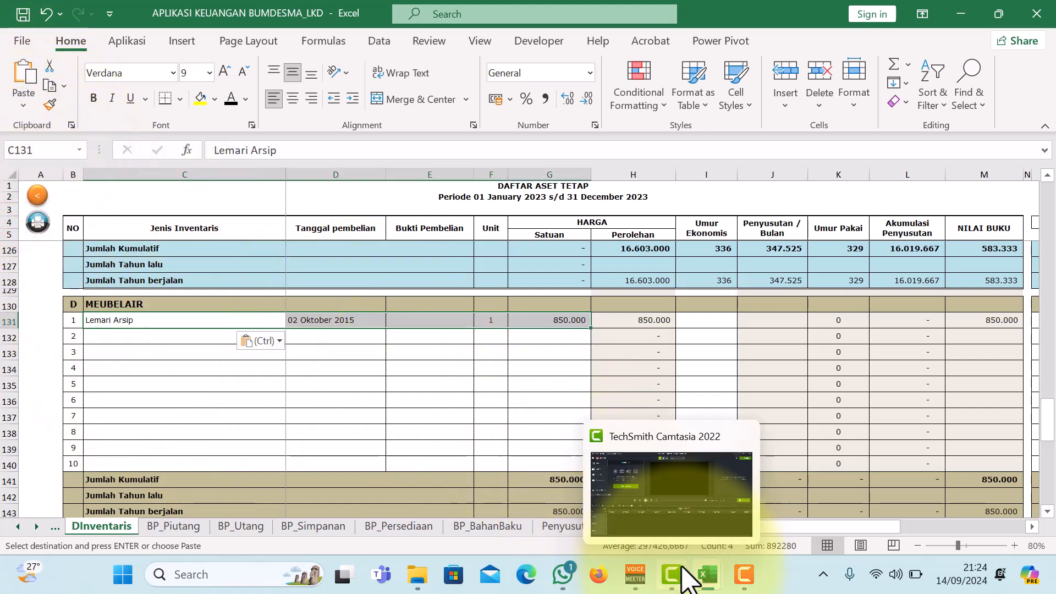
Copy Lemari Arsip's Umur Ekonomis value 36 from H12 of the SEBAWI inventory and paste it as a value at I131 of DInventaris.
{"action": "mouse_move", "coordinate": [710, 575]}
{"action": "left_click", "coordinate": [671, 517]}
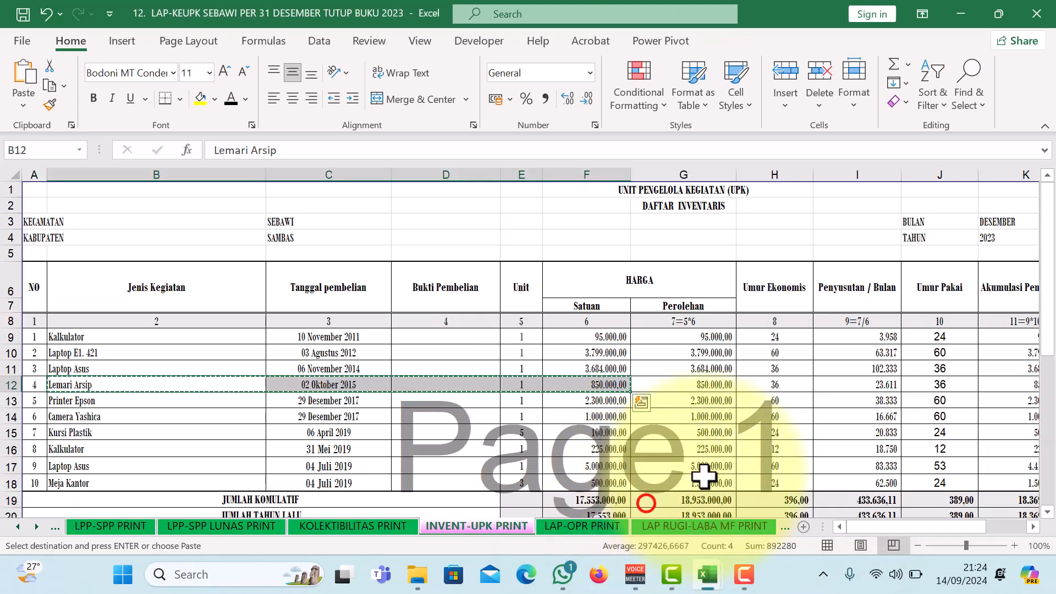
{"action": "left_click", "coordinate": [784, 388]}
{"action": "key", "text": "ctrl+c"}
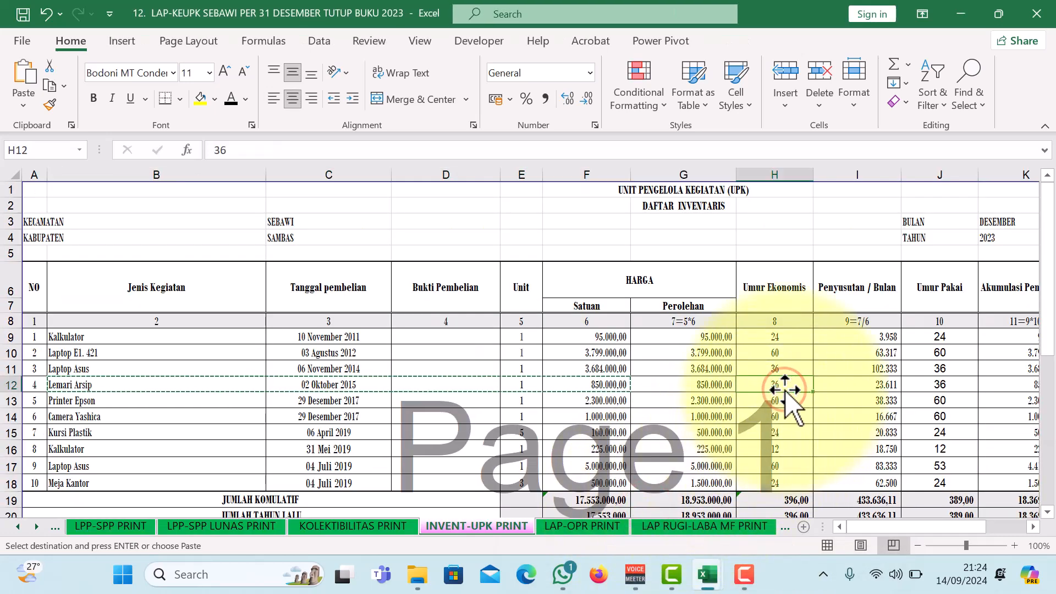
{"action": "mouse_move", "coordinate": [708, 580]}
{"action": "left_click", "coordinate": [775, 512]}
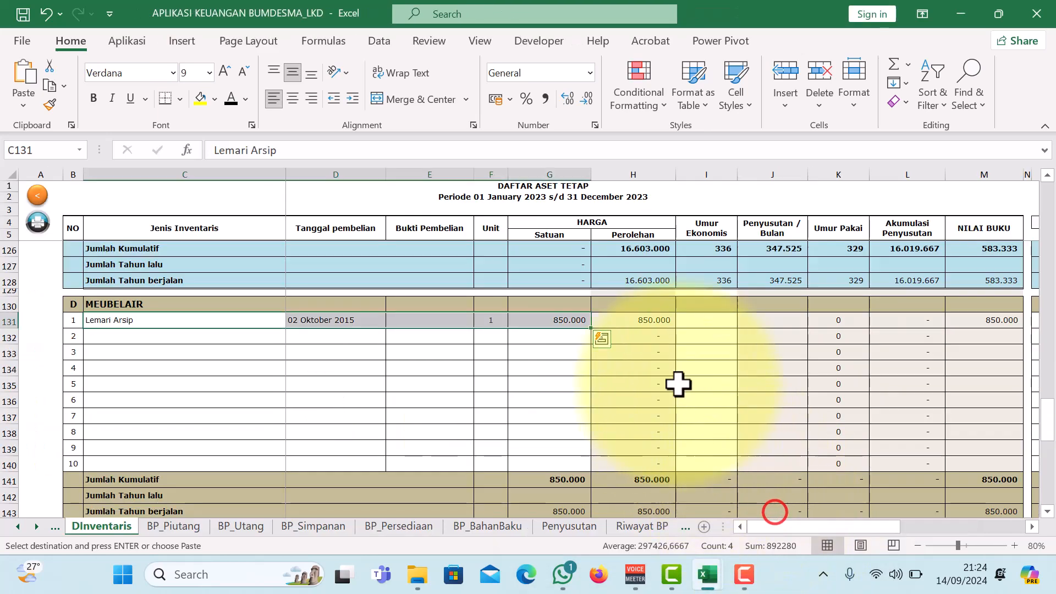
{"action": "left_click", "coordinate": [704, 325]}
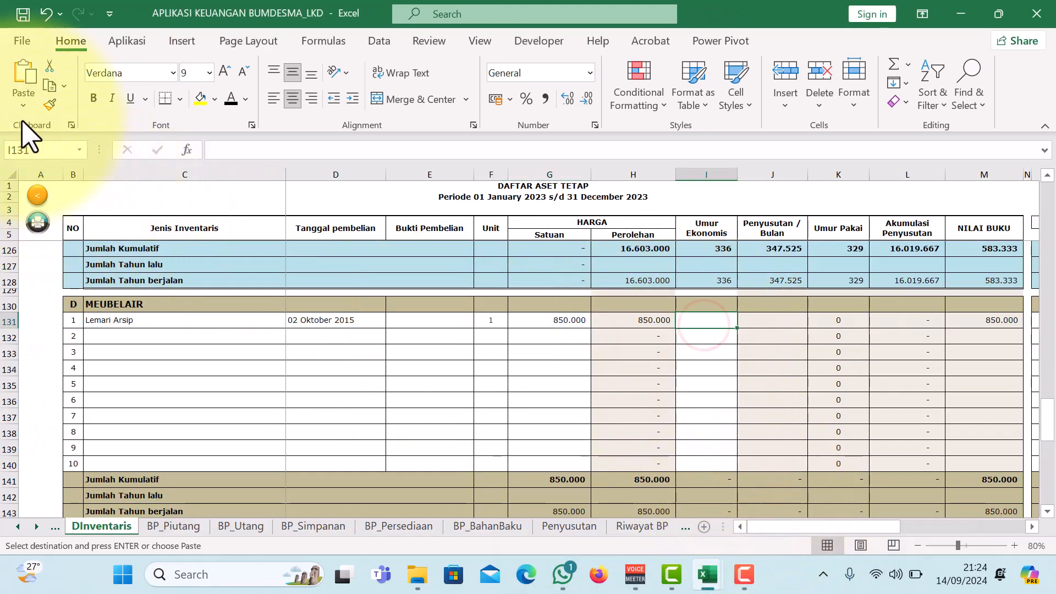
{"action": "left_click", "coordinate": [23, 103]}
{"action": "left_click", "coordinate": [21, 227]}
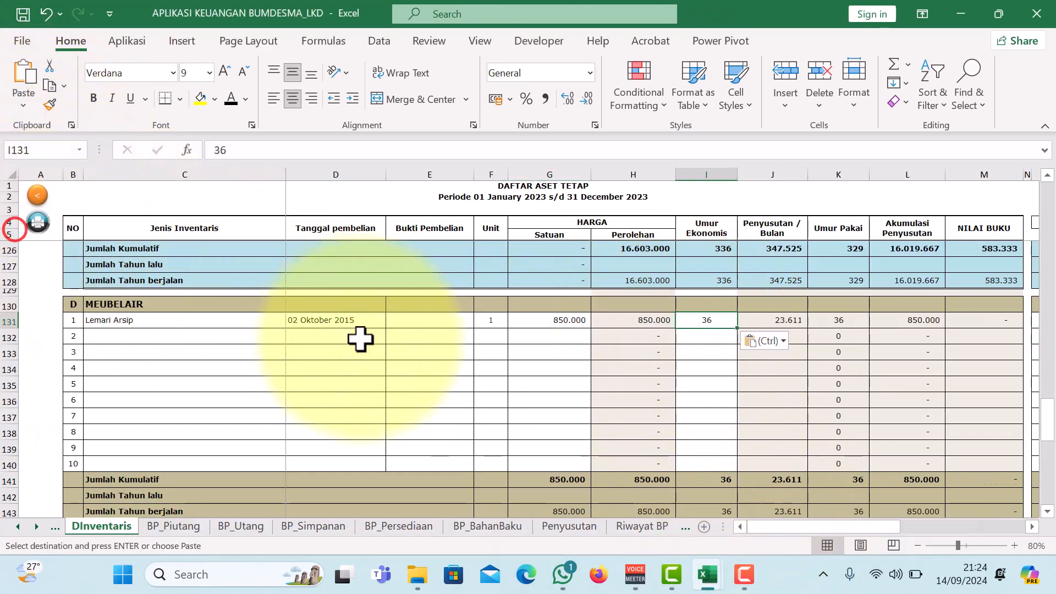
Copy the Meja Kantor row, B18:F18 of the SEBAWI inventory, and paste it as values at C132 of DInventaris.
{"action": "mouse_move", "coordinate": [708, 575]}
{"action": "left_click", "coordinate": [658, 541]}
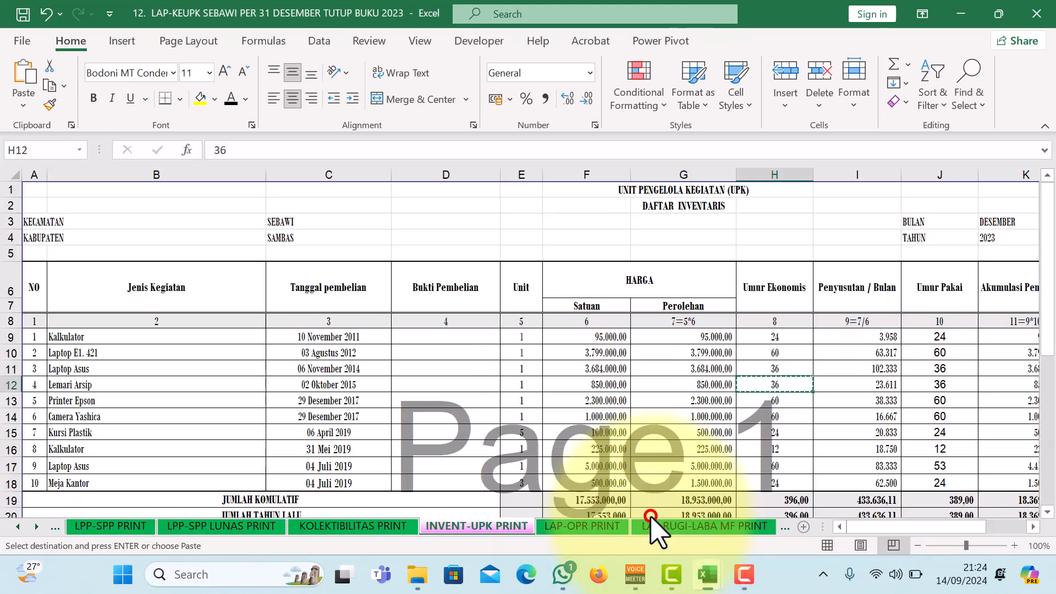
{"action": "left_click_drag", "start_coordinate": [87, 484], "coordinate": [568, 483]}
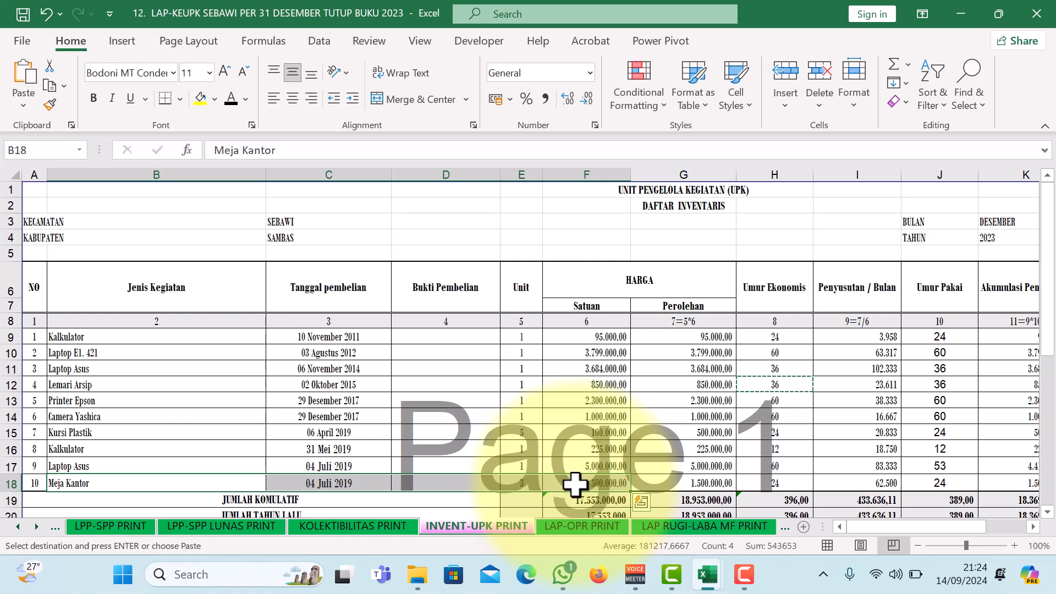
{"action": "key", "text": "ctrl+c"}
{"action": "mouse_move", "coordinate": [708, 575]}
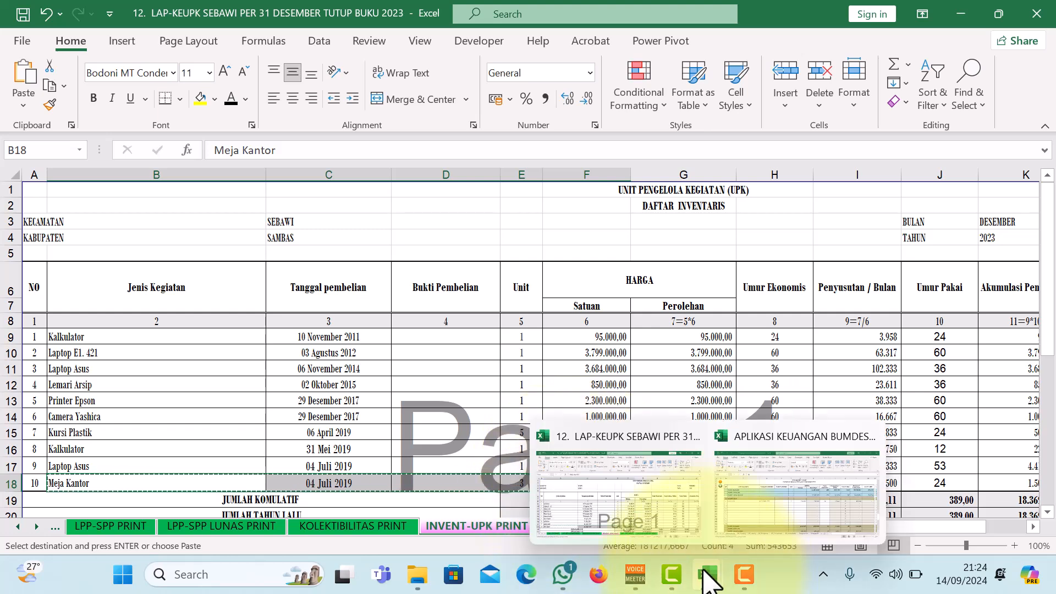
{"action": "left_click", "coordinate": [765, 511]}
{"action": "left_click", "coordinate": [132, 337]}
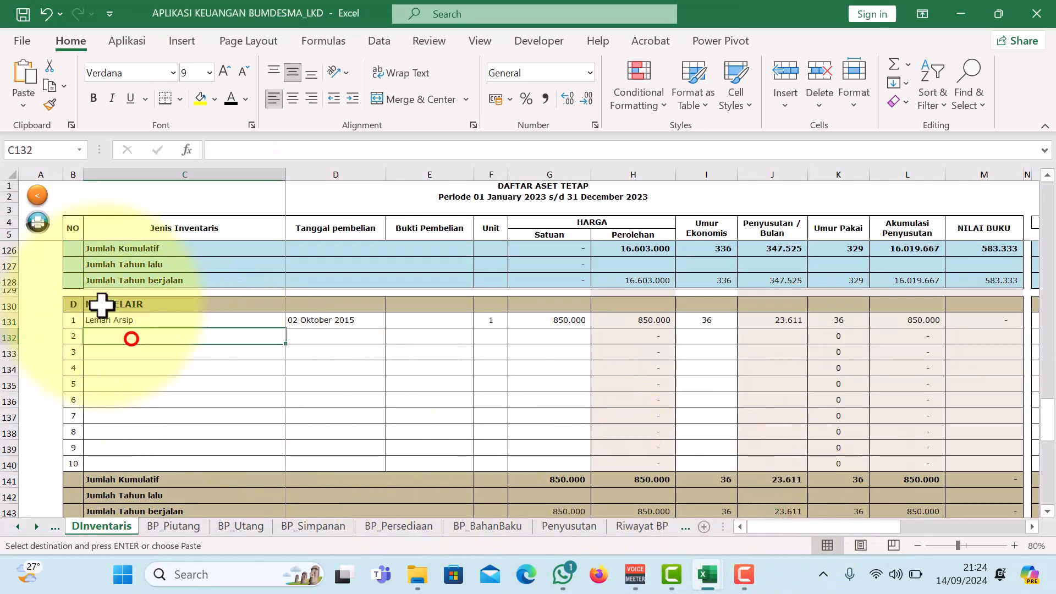
{"action": "left_click", "coordinate": [23, 106]}
{"action": "left_click", "coordinate": [18, 217]}
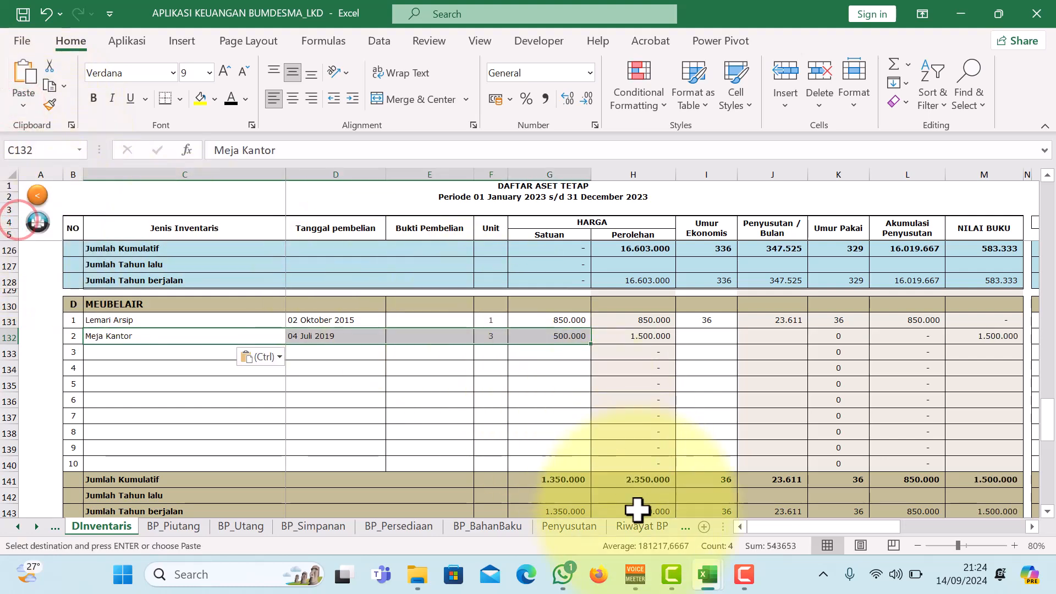
Copy Meja Kantor's Umur Ekonomis value 24 from H18 of the SEBAWI inventory and paste it as a value at I132 of DInventaris.
{"action": "mouse_move", "coordinate": [704, 578]}
{"action": "left_click", "coordinate": [671, 542]}
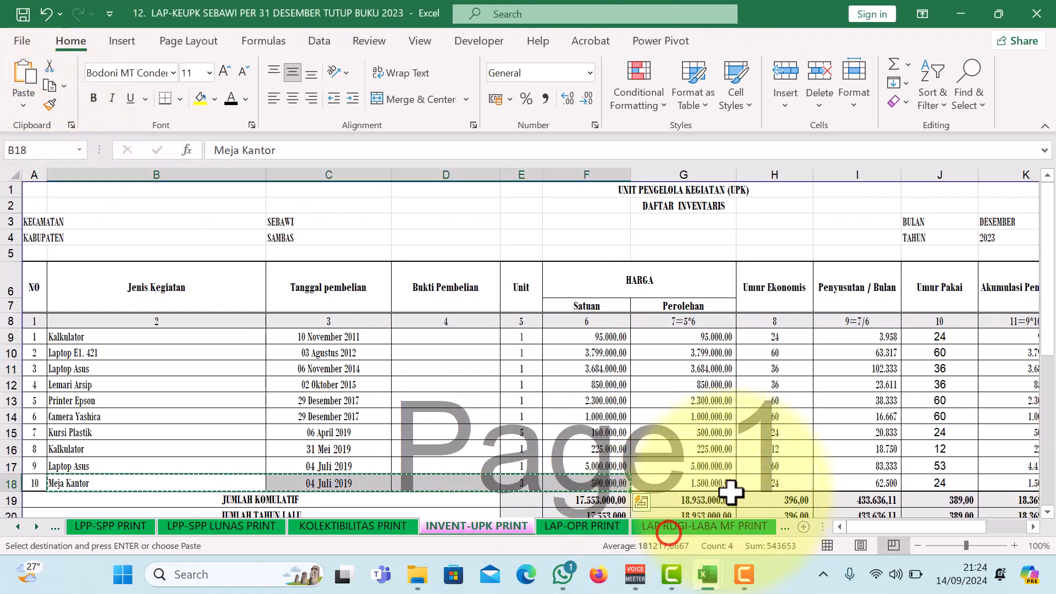
{"action": "left_click", "coordinate": [774, 483]}
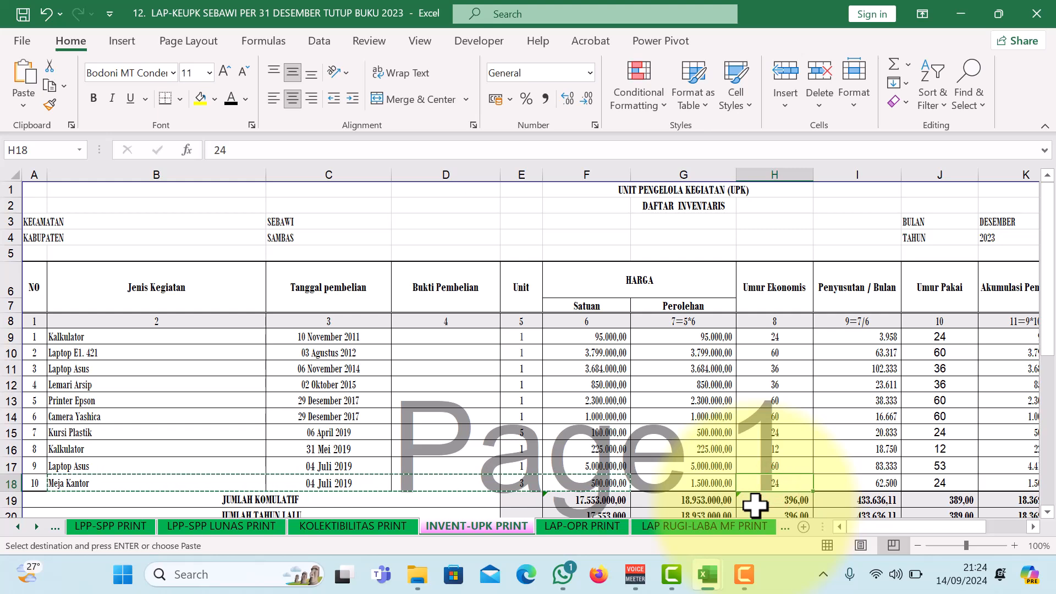
{"action": "mouse_move", "coordinate": [713, 576]}
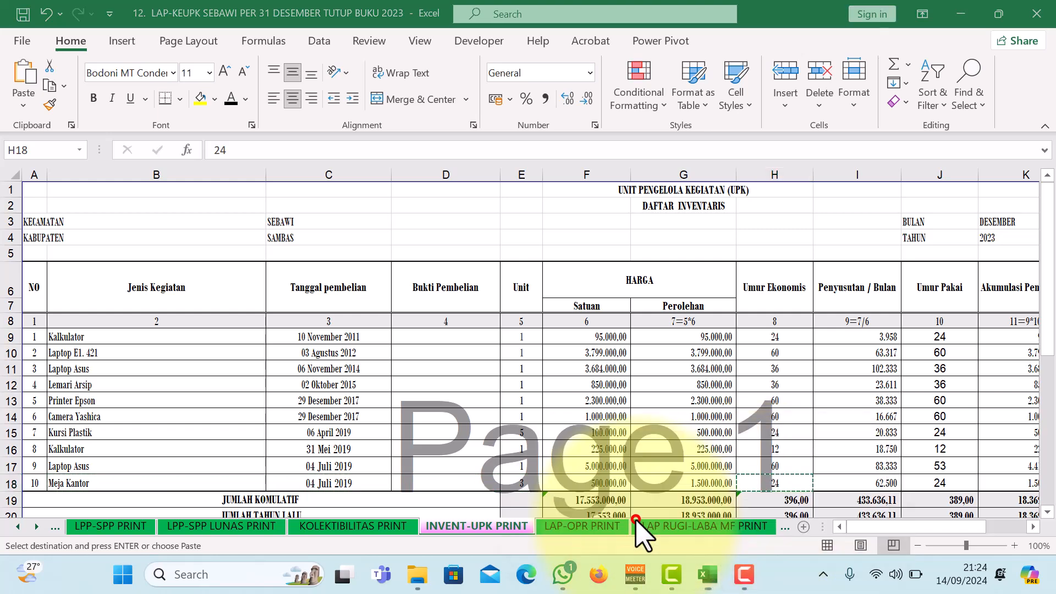
{"action": "left_click", "coordinate": [781, 524]}
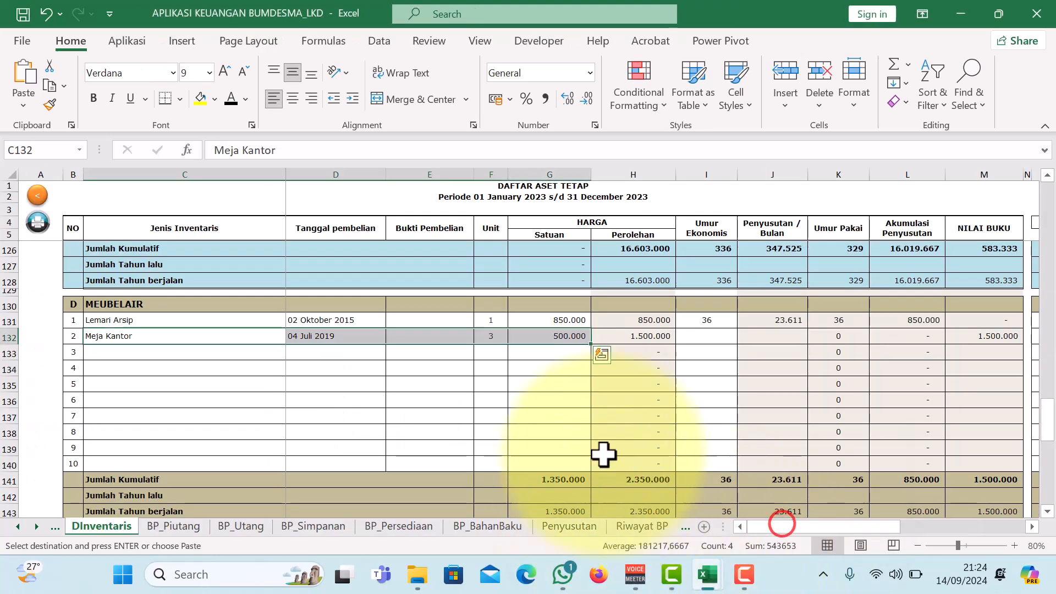
{"action": "left_click", "coordinate": [704, 334]}
{"action": "left_click", "coordinate": [23, 106]}
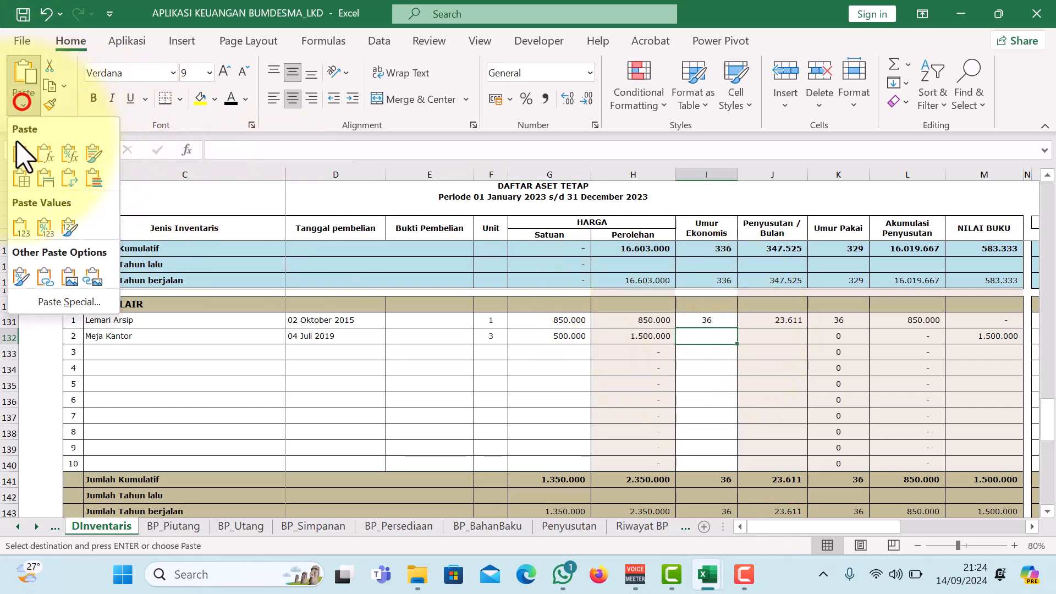
{"action": "left_click", "coordinate": [16, 226]}
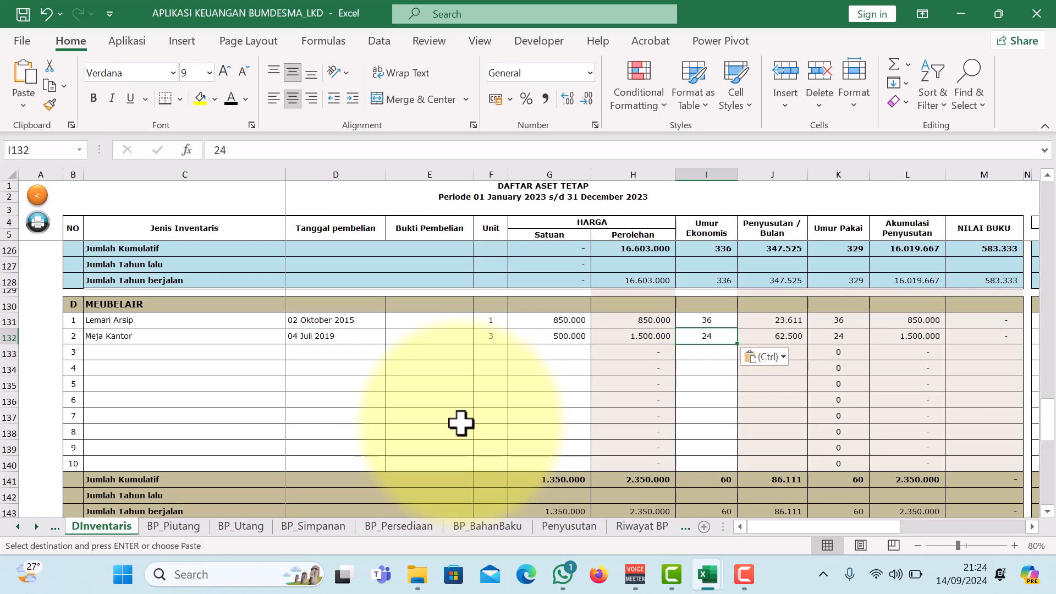
Copy the MEUBELAIR Jumlah Kumulatif totals in G141:M141 and paste them as values into the Jumlah Tahun lalu row at G142.
{"action": "left_click_drag", "start_coordinate": [765, 525], "coordinate": [745, 524]}
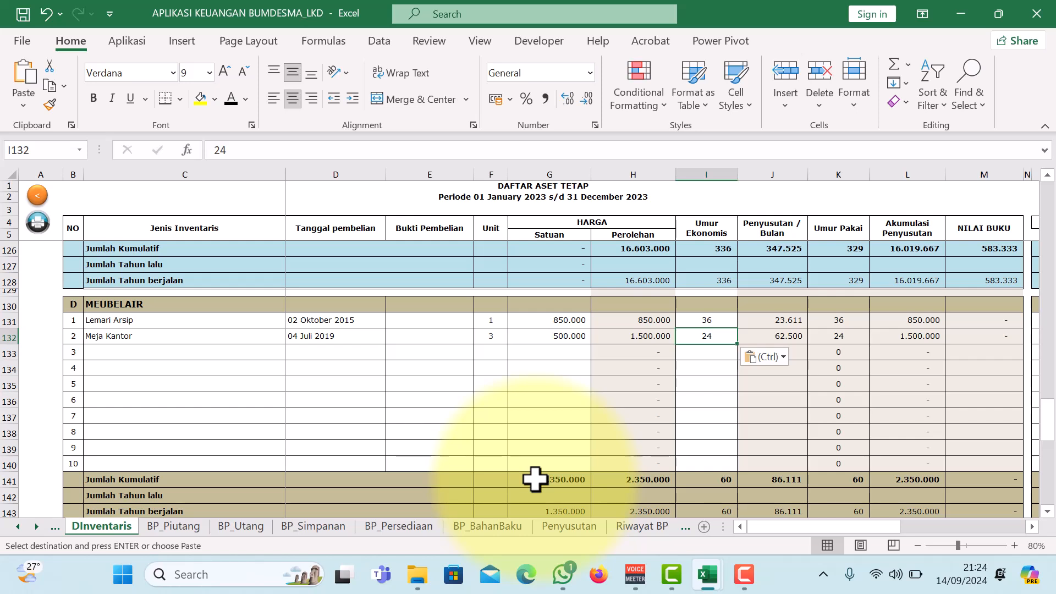
{"action": "left_click_drag", "start_coordinate": [535, 479], "coordinate": [987, 484]}
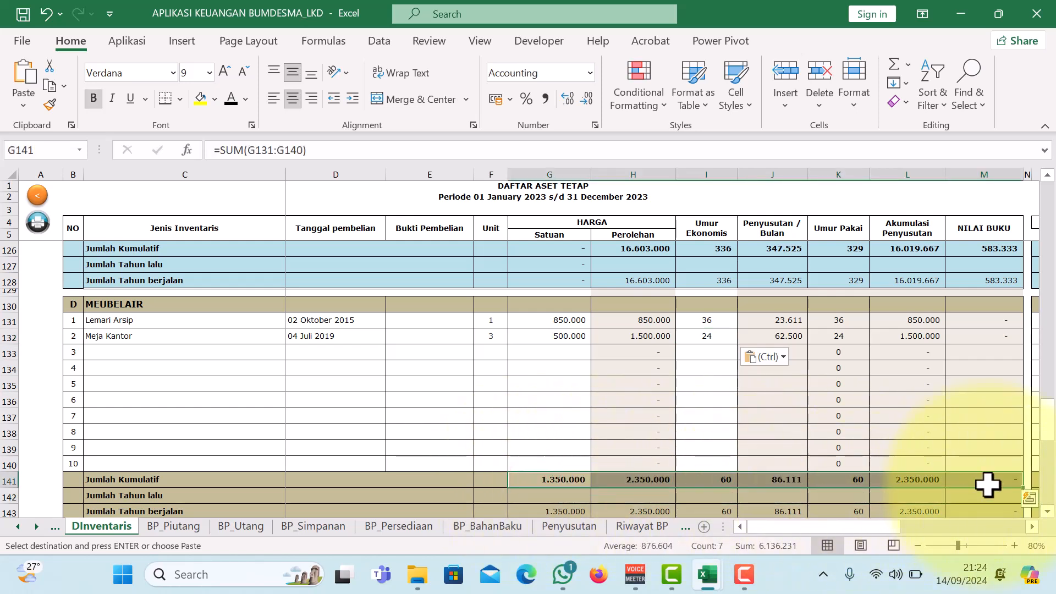
{"action": "key", "text": "ctrl+c"}
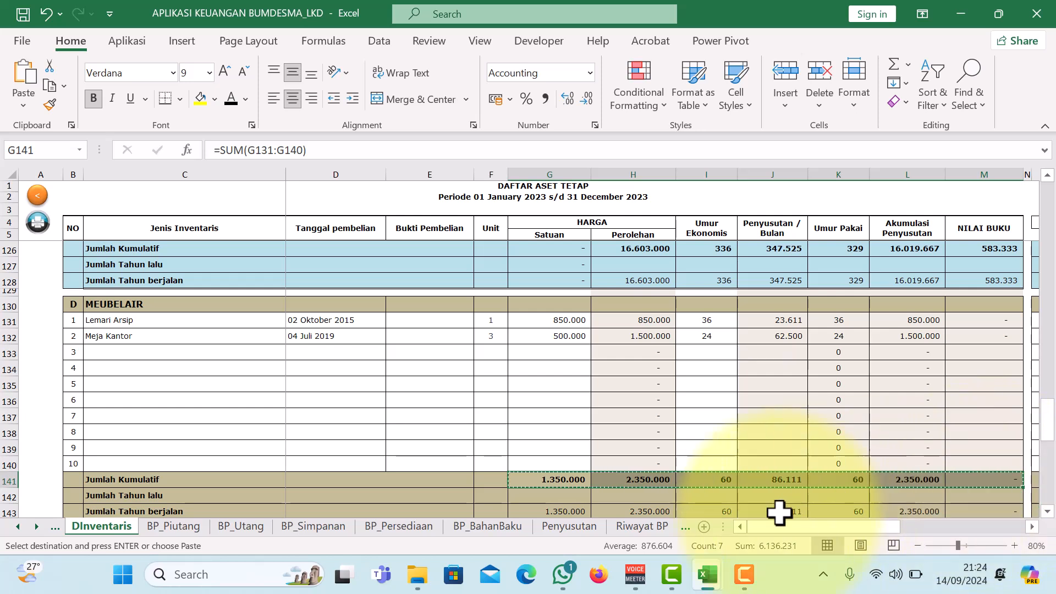
{"action": "left_click", "coordinate": [549, 497]}
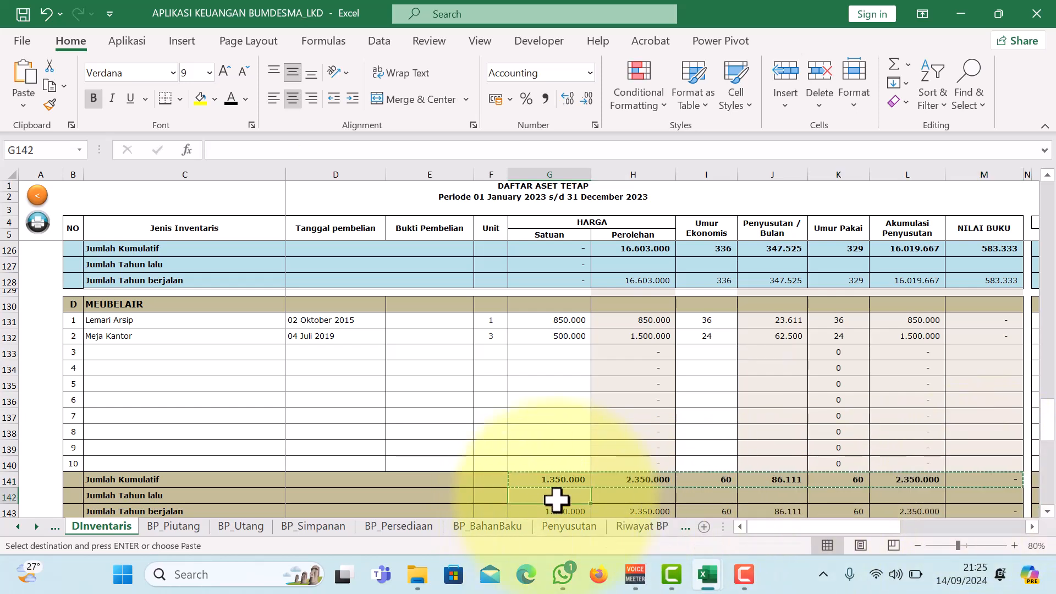
{"action": "left_click", "coordinate": [23, 106]}
{"action": "left_click", "coordinate": [27, 221]}
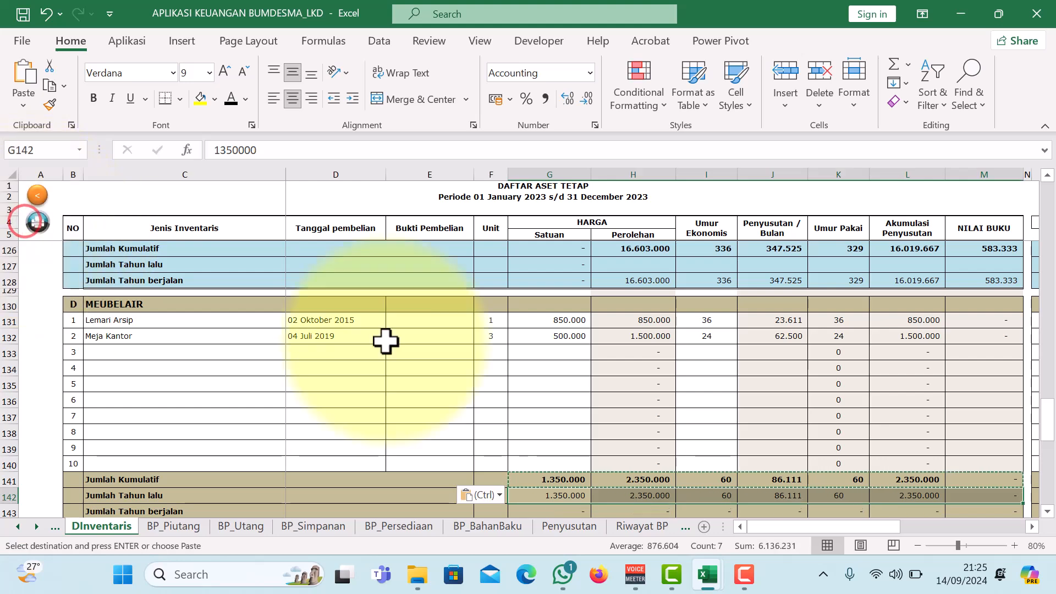
Copy the PERALATAN DAN MESIN Jumlah Kumulatif totals in G126:M126 and paste them as values into the Jumlah Tahun lalu row at G127.
{"action": "scroll", "coordinate": [613, 378], "scroll_direction": "up", "scroll_amount": 2}
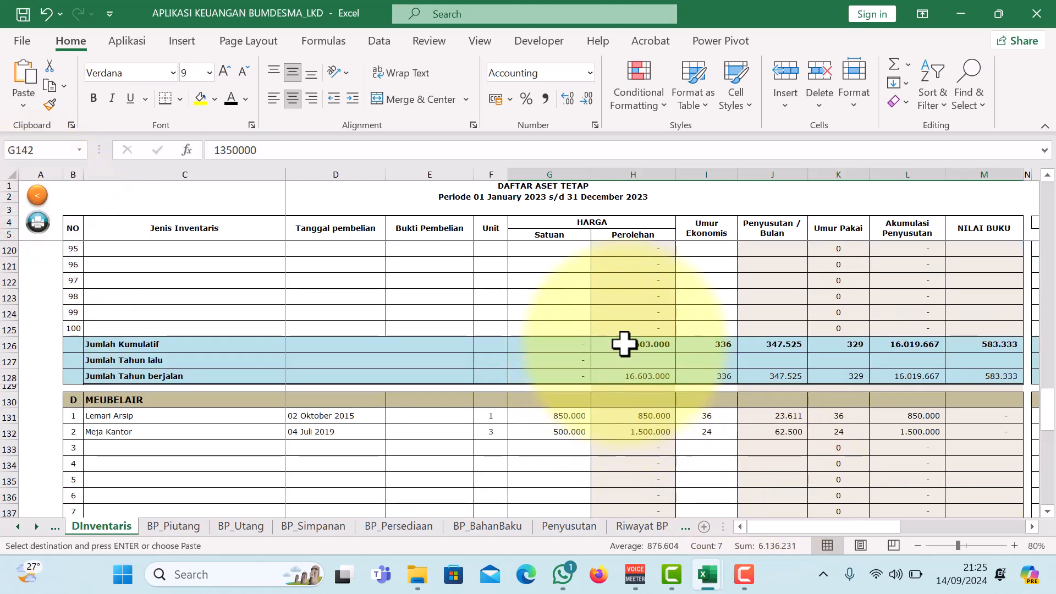
{"action": "left_click_drag", "start_coordinate": [567, 345], "coordinate": [976, 346]}
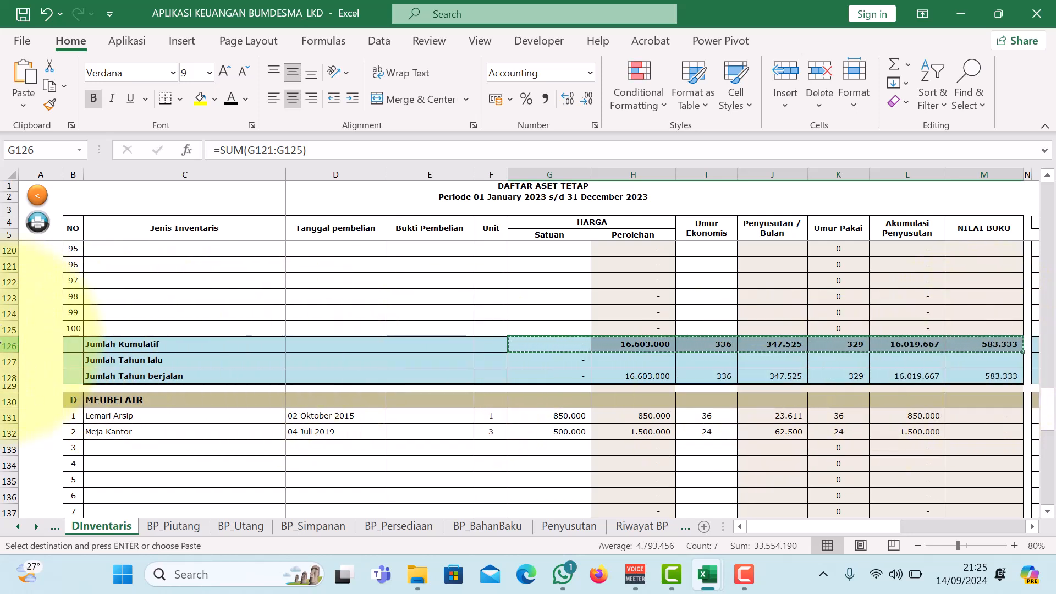
{"action": "left_click", "coordinate": [10, 345]}
{"action": "left_click", "coordinate": [622, 363]}
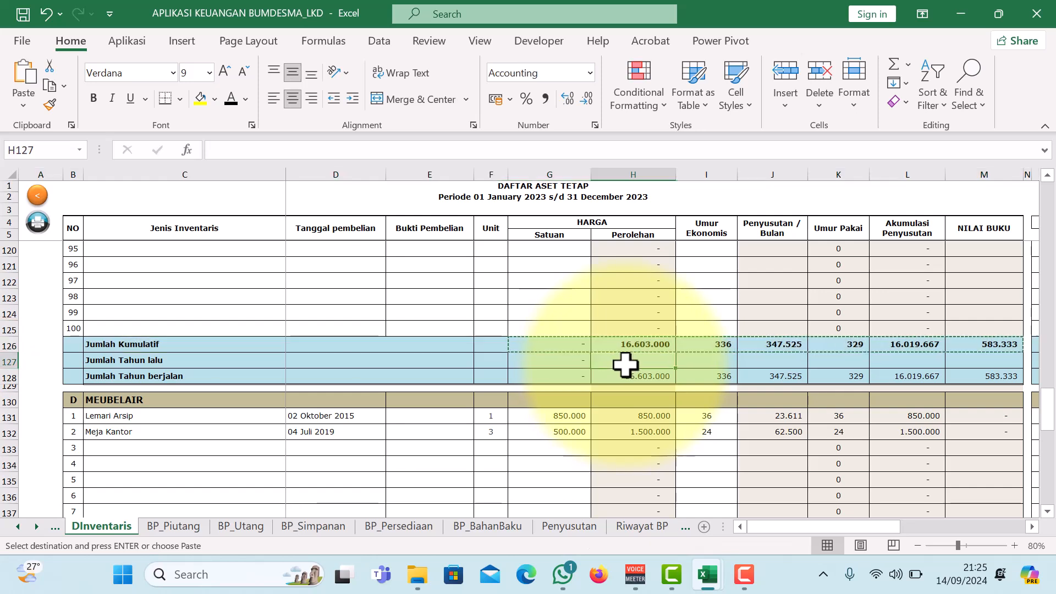
{"action": "left_click", "coordinate": [580, 359]}
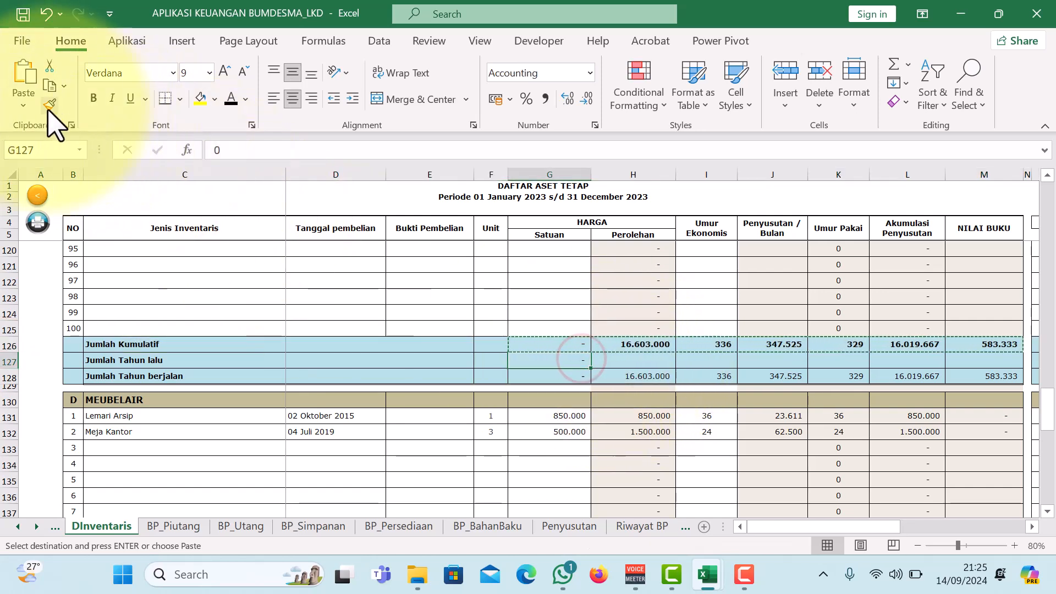
{"action": "left_click", "coordinate": [24, 106]}
{"action": "left_click", "coordinate": [20, 226]}
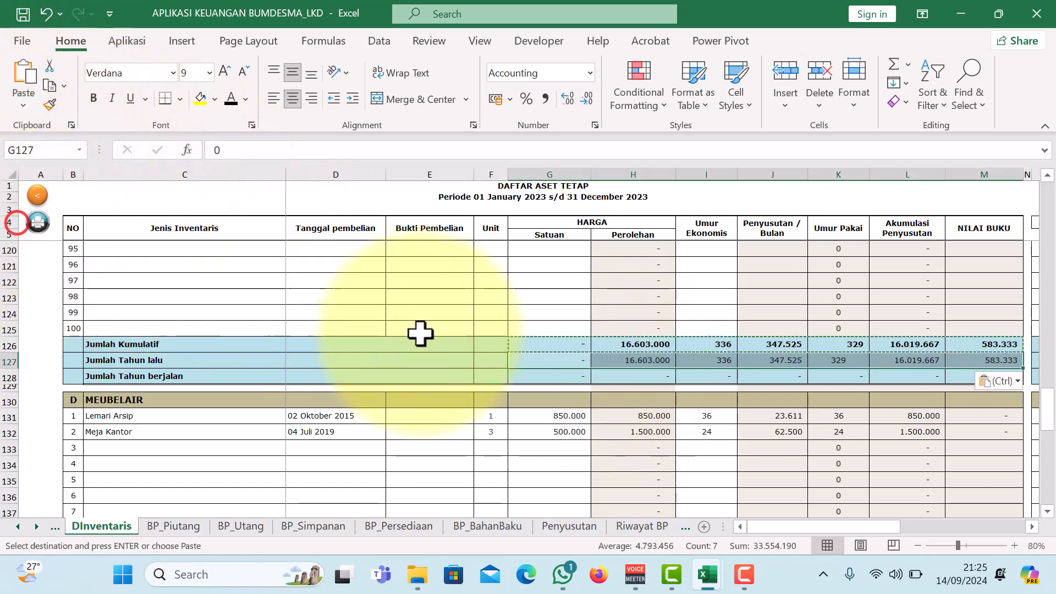
{"action": "scroll", "coordinate": [875, 374], "scroll_direction": "up", "scroll_amount": 3}
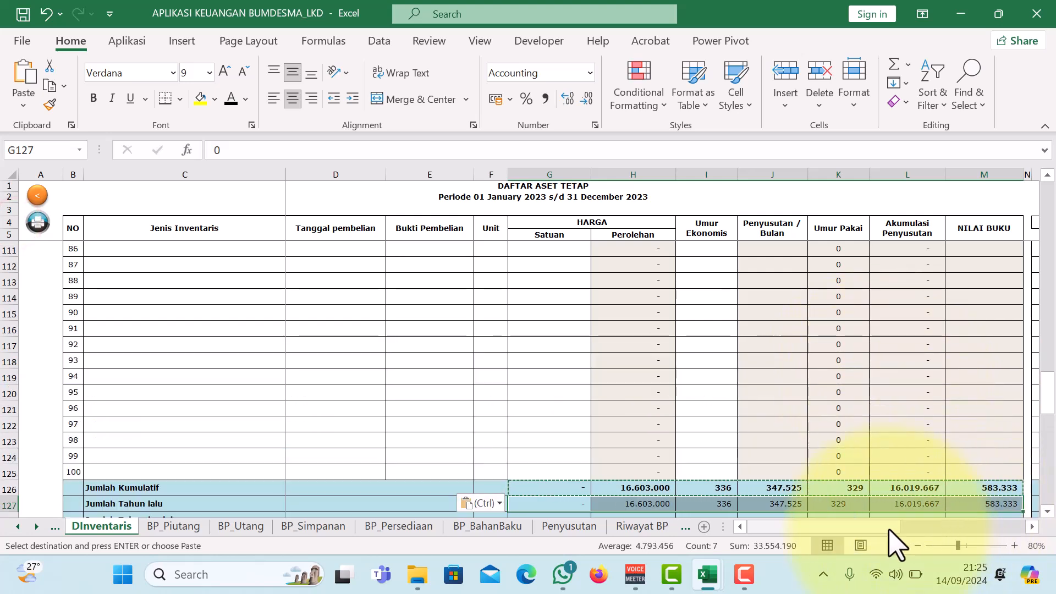
Copy the PERALATAN DAN MESIN Nilai Buku values in M26:M33 and paste them as values into the NILAI BUKU THN LLU column at T26.
{"action": "scroll", "coordinate": [883, 528], "scroll_direction": "right", "scroll_amount": 3}
{"action": "scroll", "coordinate": [695, 391], "scroll_direction": "up", "scroll_amount": 3}
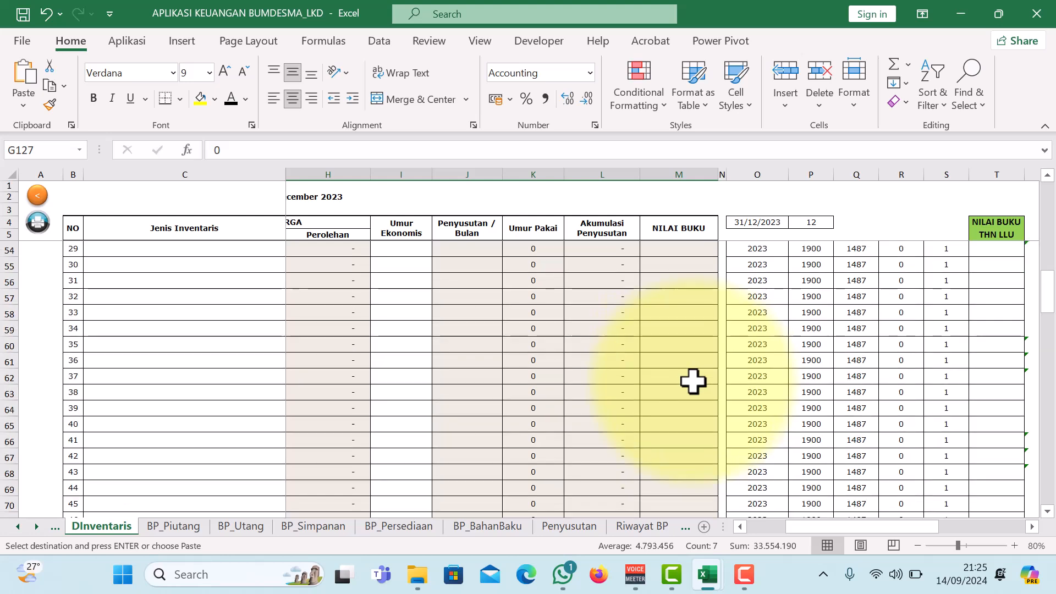
{"action": "scroll", "coordinate": [693, 381], "scroll_direction": "up", "scroll_amount": 6}
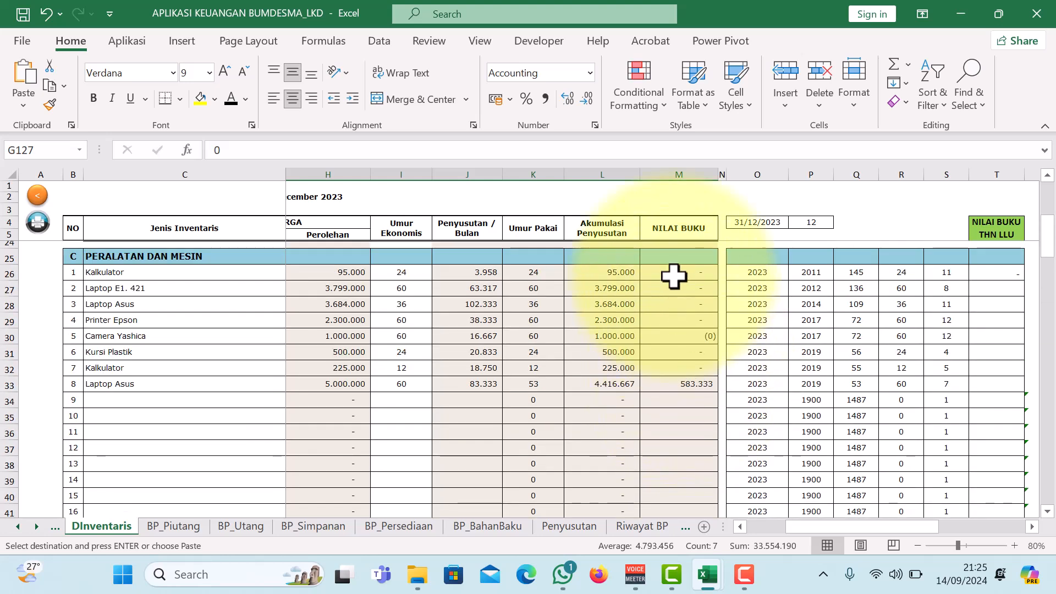
{"action": "left_click_drag", "start_coordinate": [679, 273], "coordinate": [683, 378]}
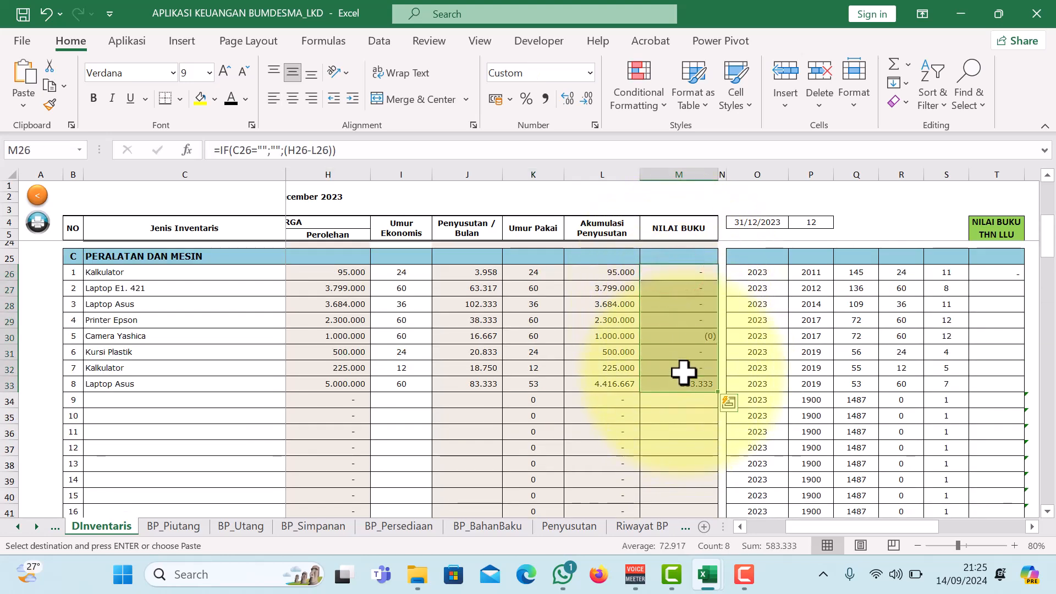
{"action": "scroll", "coordinate": [683, 376], "scroll_direction": "up", "scroll_amount": 2}
{"action": "left_click", "coordinate": [1000, 369]}
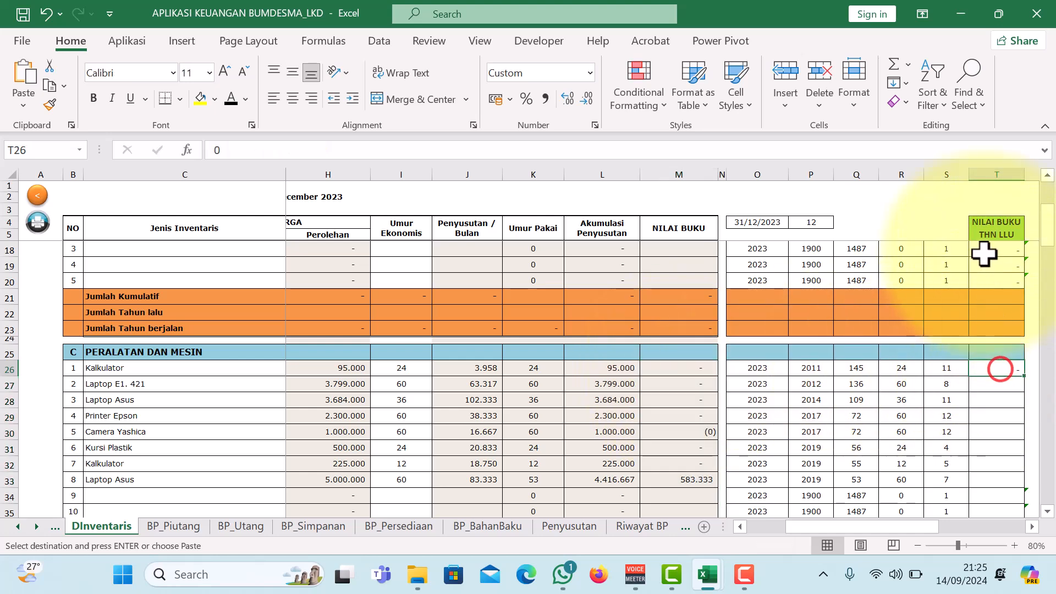
{"action": "left_click", "coordinate": [15, 100]}
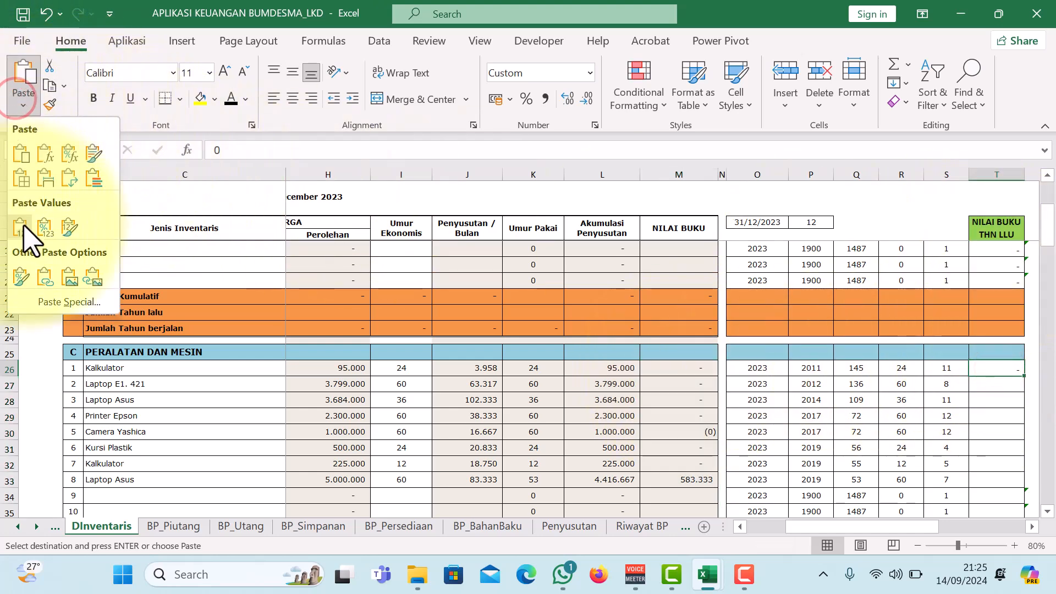
{"action": "left_click", "coordinate": [24, 227]}
{"action": "left_click", "coordinate": [25, 100]}
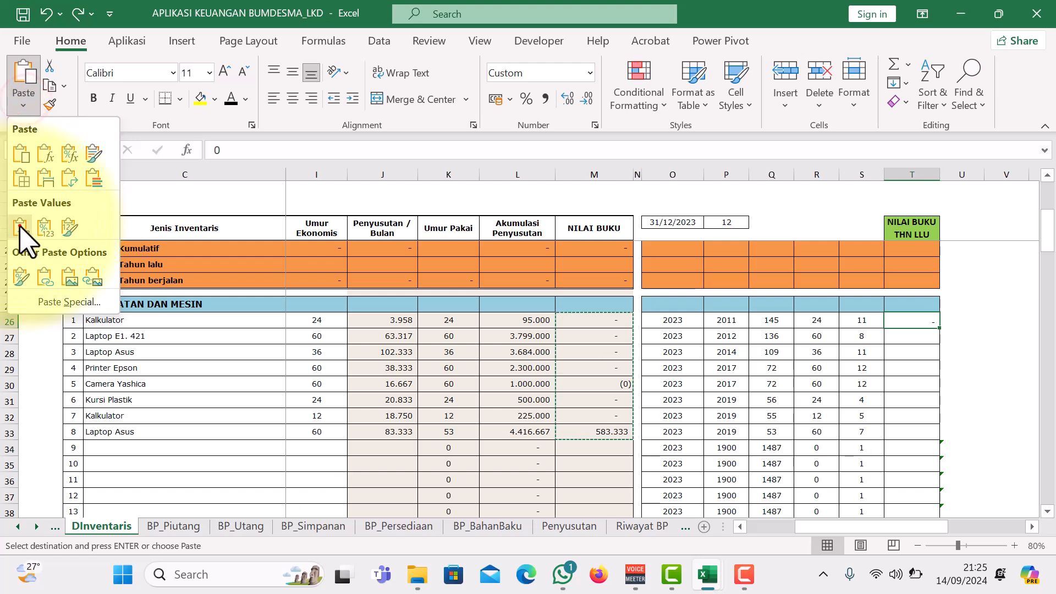
{"action": "left_click", "coordinate": [21, 227]}
Select the MEUBELAIR Nilai Buku cells of Lemari Arsip and Meja Kantor, M131:M132, and copy them.
{"action": "scroll", "coordinate": [655, 445], "scroll_direction": "down", "scroll_amount": 13}
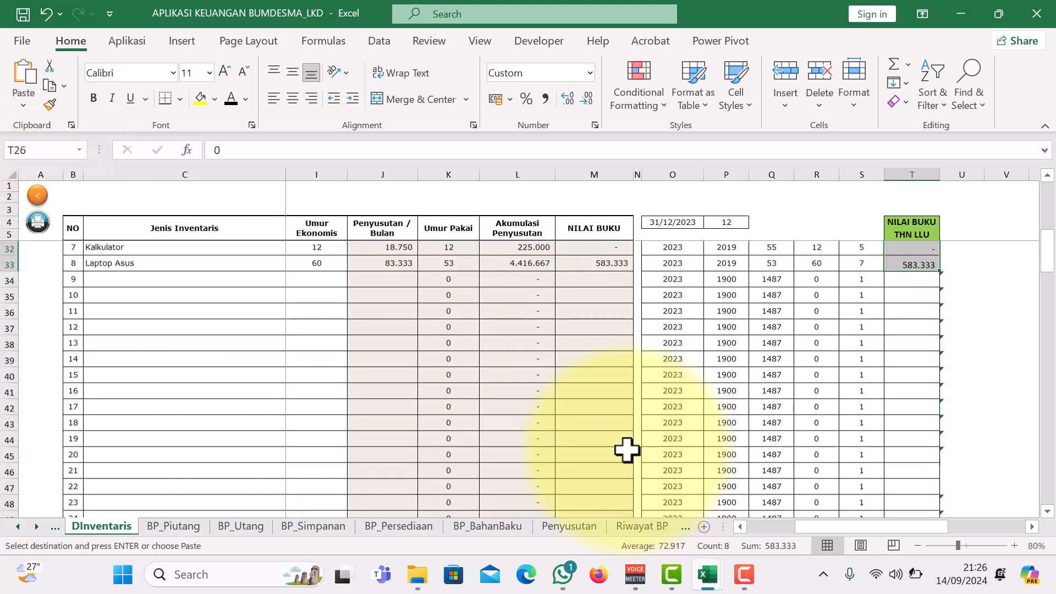
{"action": "scroll", "coordinate": [623, 450], "scroll_direction": "down", "scroll_amount": 18}
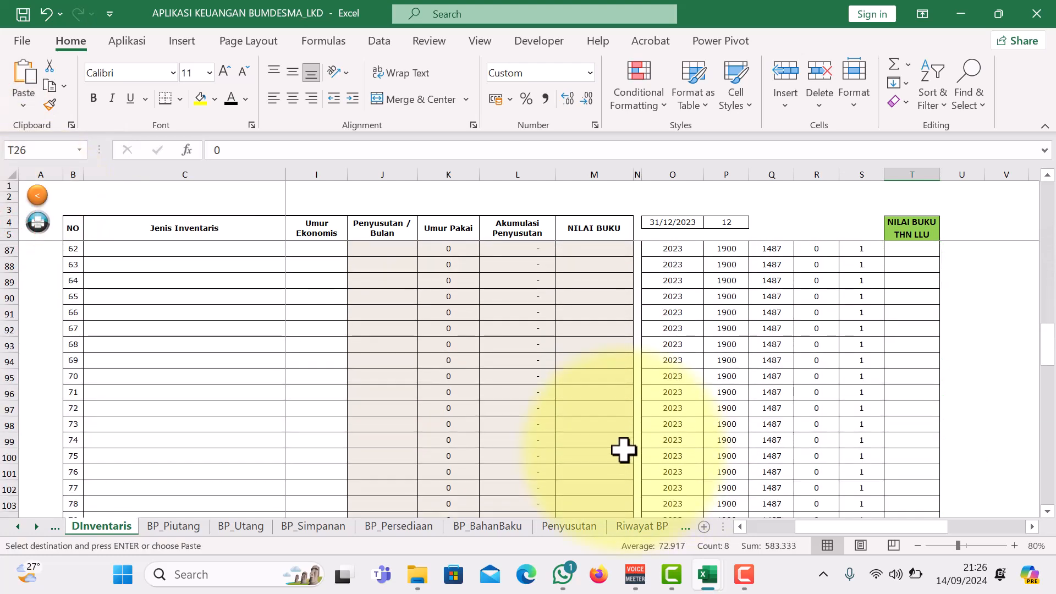
{"action": "scroll", "coordinate": [623, 450], "scroll_direction": "down", "scroll_amount": 2}
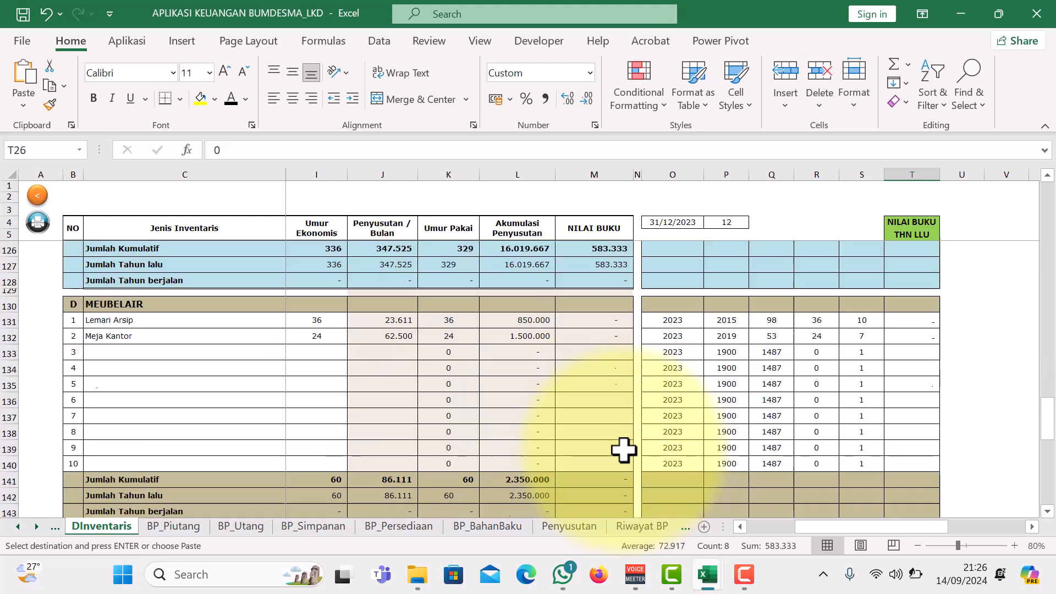
{"action": "left_click", "coordinate": [609, 367]}
{"action": "key", "text": "ctrl+v"}
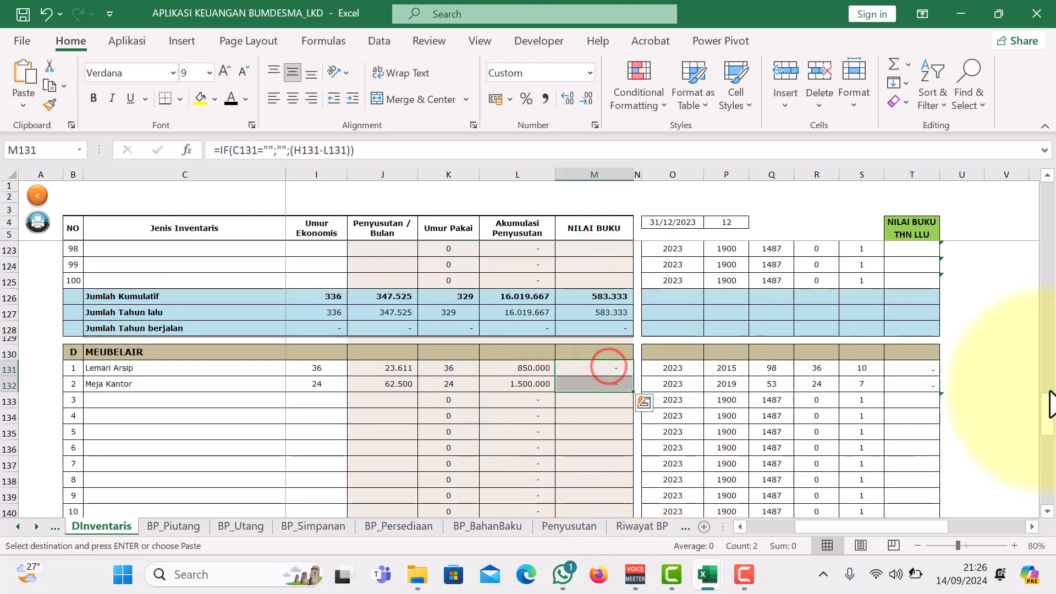
{"action": "left_click", "coordinate": [920, 373]}
{"action": "left_click", "coordinate": [916, 380]}
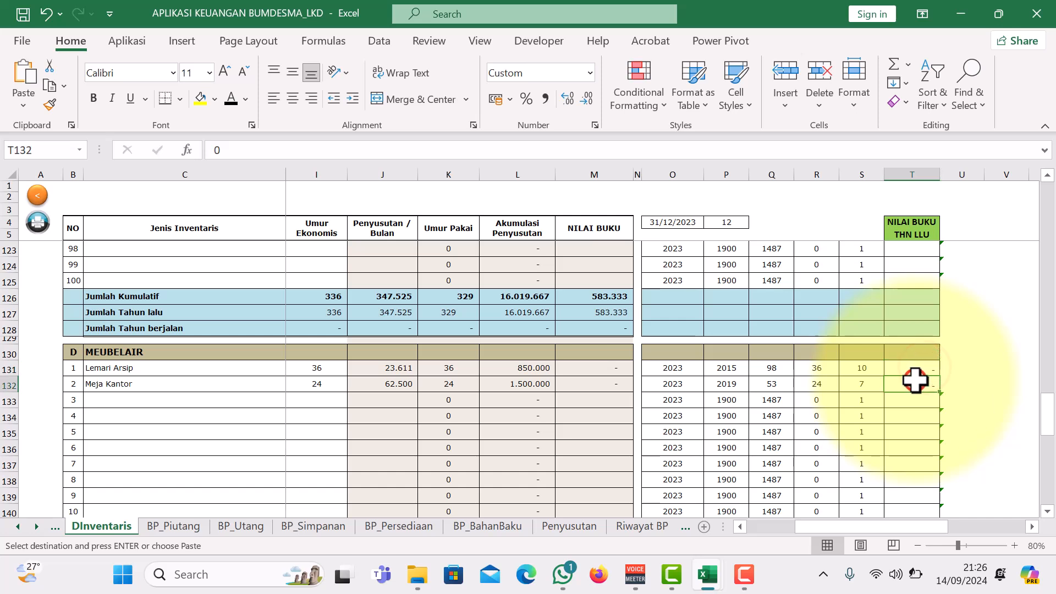
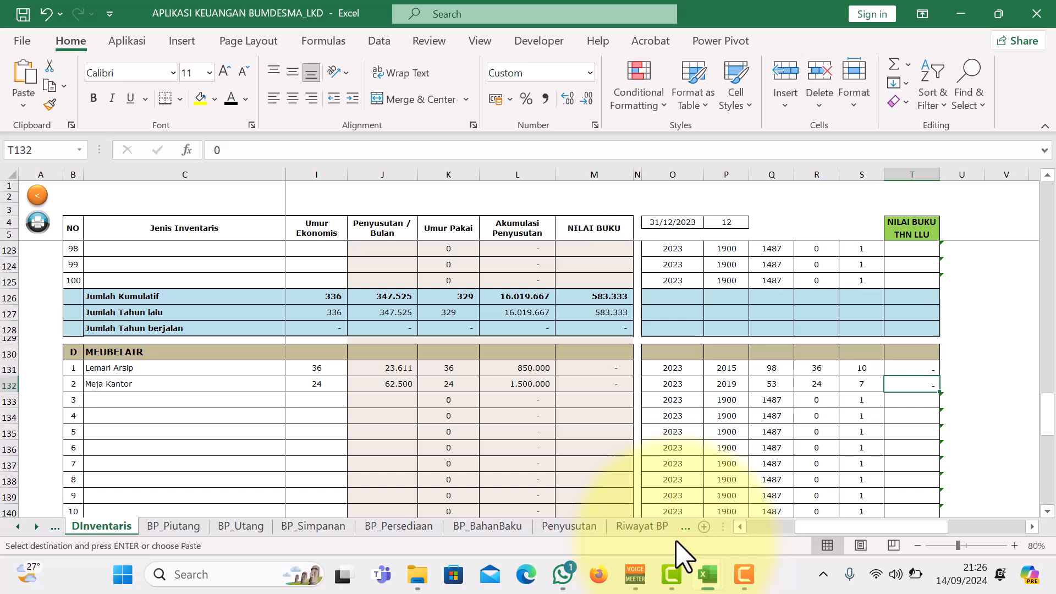
In the LAP-KEUPK SEBAWI workbook's DBDM sheet, copy the four Sewa Kantor entries from cost type through unit price (B10:F13).
{"action": "mouse_move", "coordinate": [707, 582]}
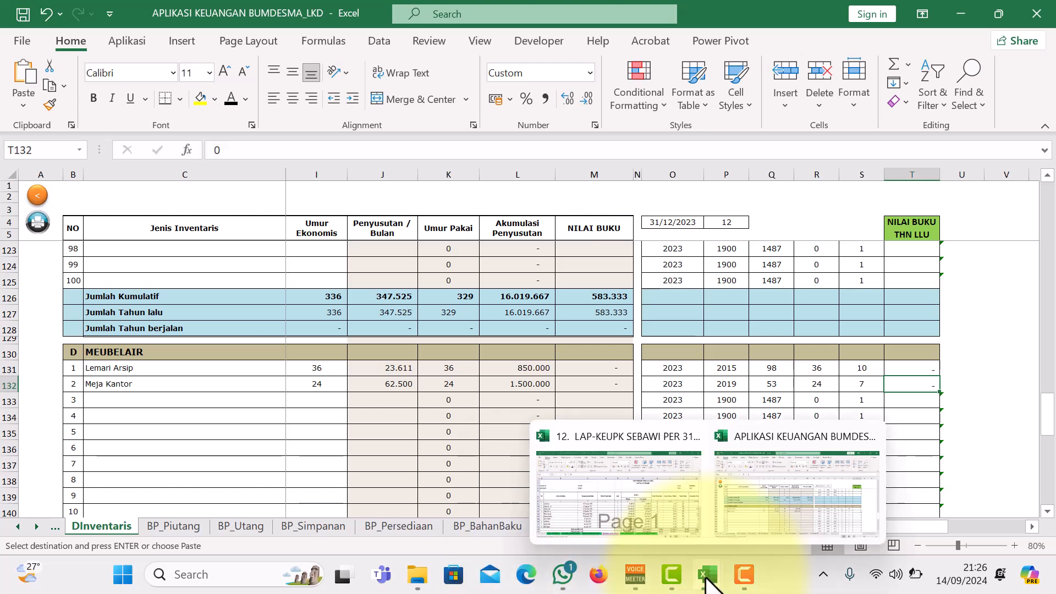
{"action": "left_click", "coordinate": [658, 514]}
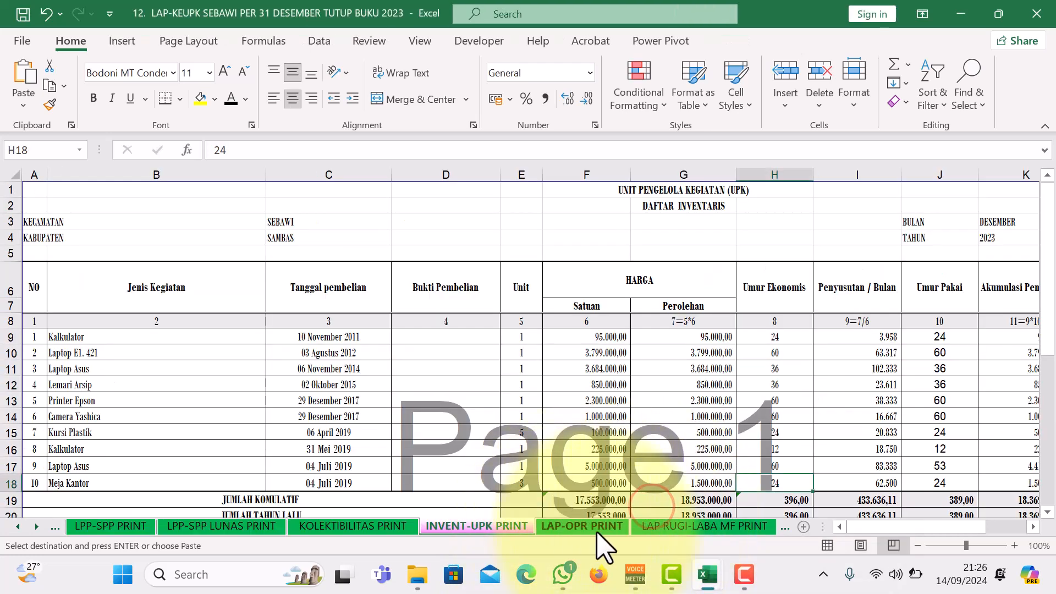
{"action": "left_click", "coordinate": [55, 526]}
{"action": "left_click", "coordinate": [291, 527]}
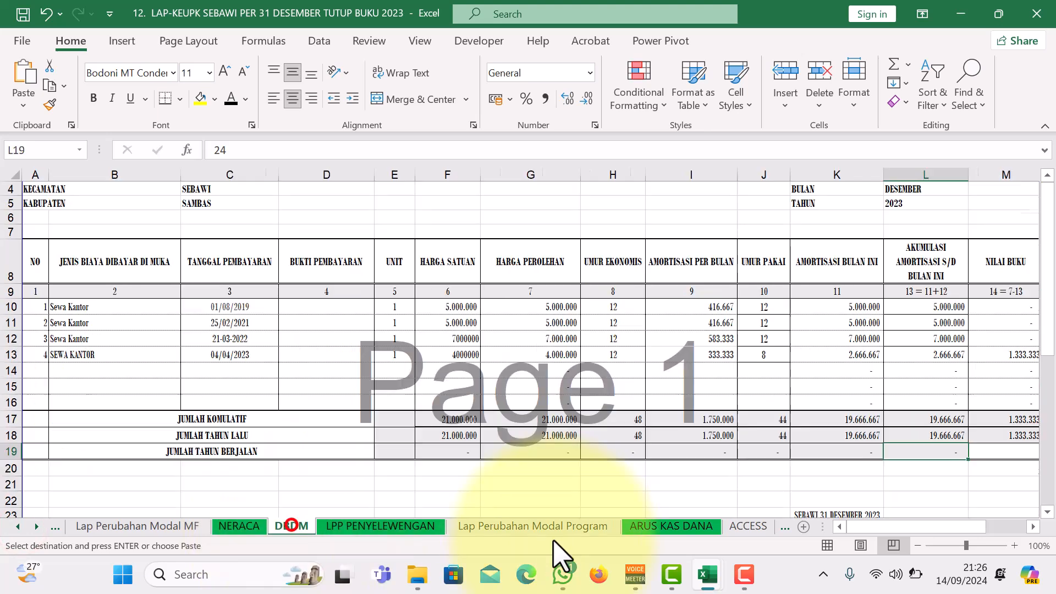
{"action": "scroll", "coordinate": [550, 402], "scroll_direction": "up", "scroll_amount": 1}
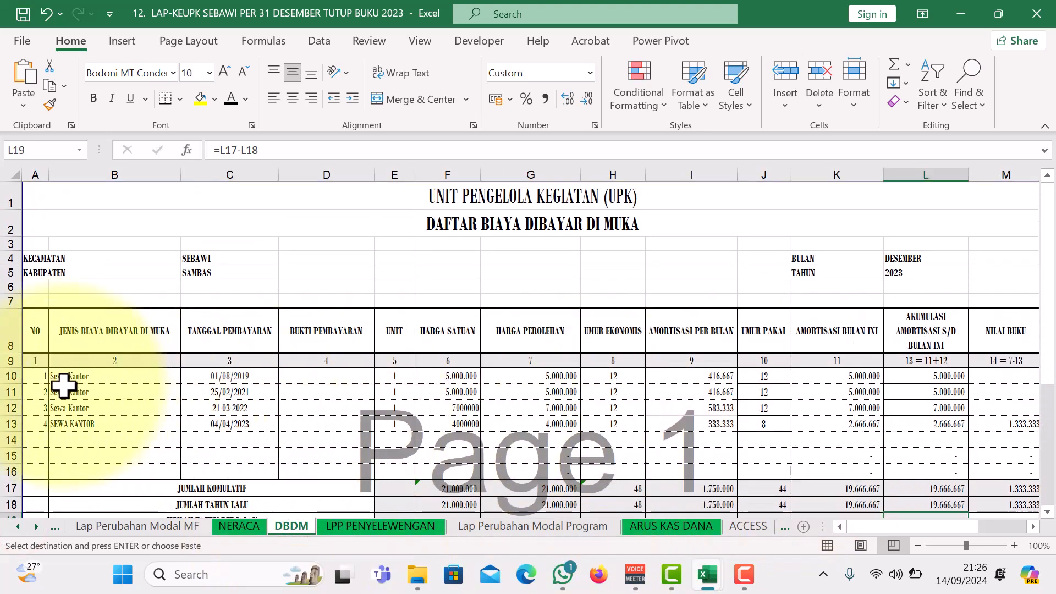
{"action": "left_click_drag", "start_coordinate": [59, 375], "coordinate": [448, 424]}
{"action": "key", "text": "ctrl+c"}
Paste the copied entries as values at B10 of the DBDM sheet in the APLIKASI KEUANGAN BUMDESMA_LKD workbook.
{"action": "mouse_move", "coordinate": [712, 578]}
{"action": "left_click", "coordinate": [721, 528]}
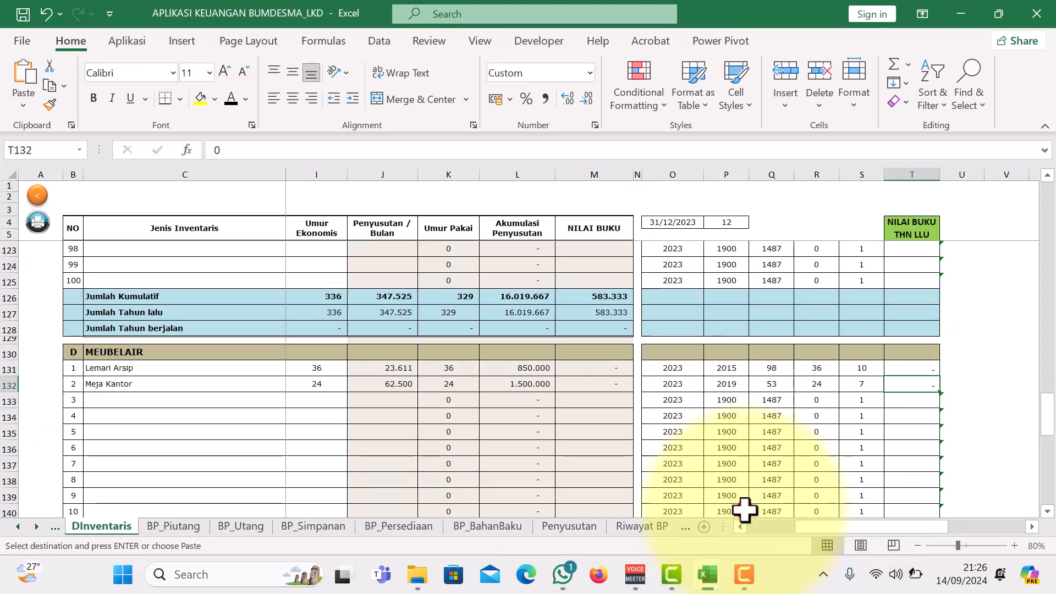
{"action": "scroll", "coordinate": [660, 275], "scroll_direction": "up", "scroll_amount": 4}
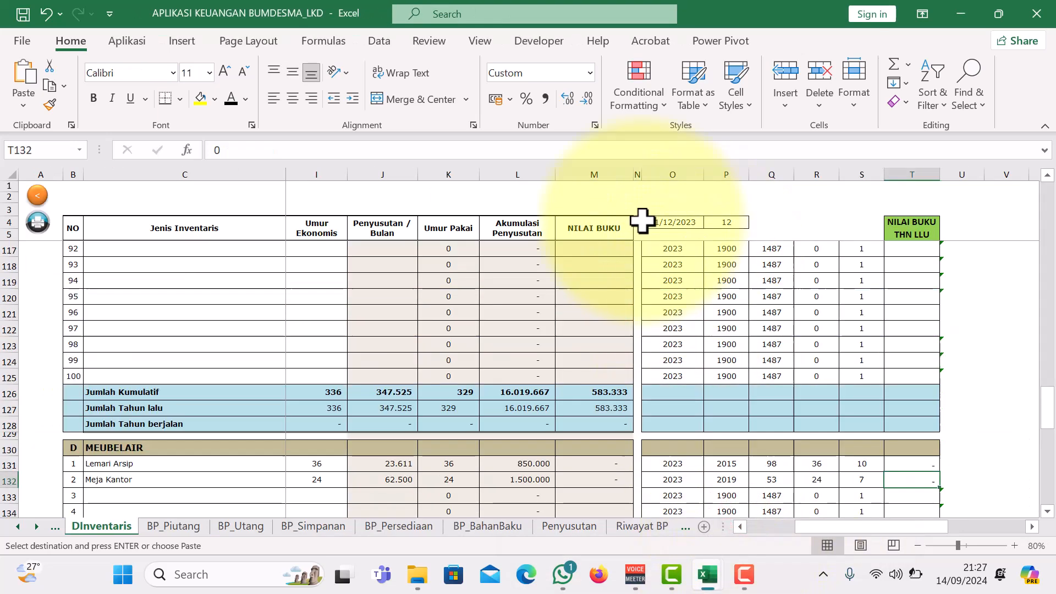
{"action": "left_click", "coordinate": [128, 41]}
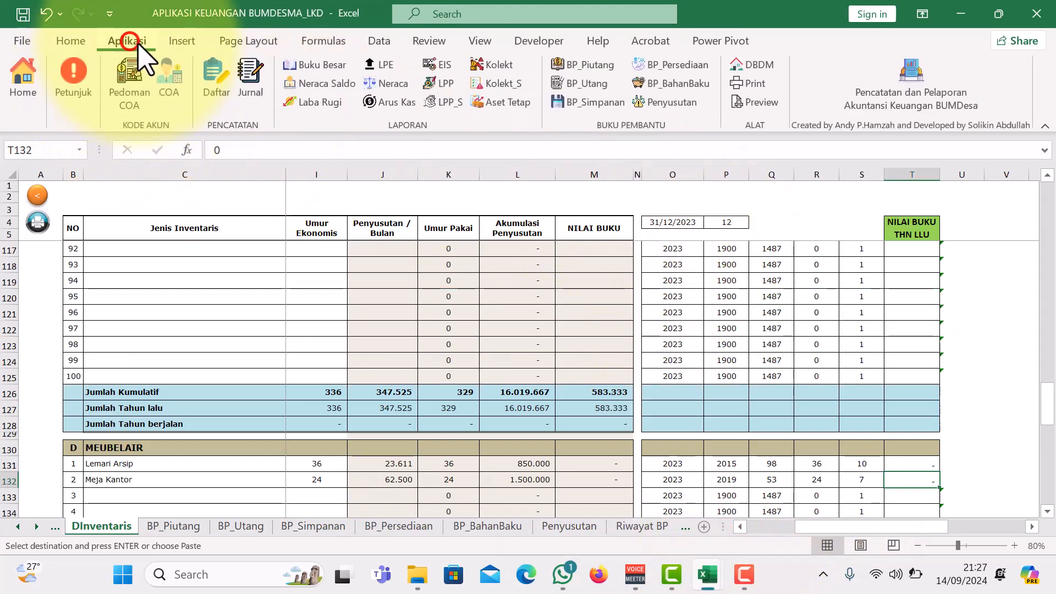
{"action": "left_click", "coordinate": [758, 65]}
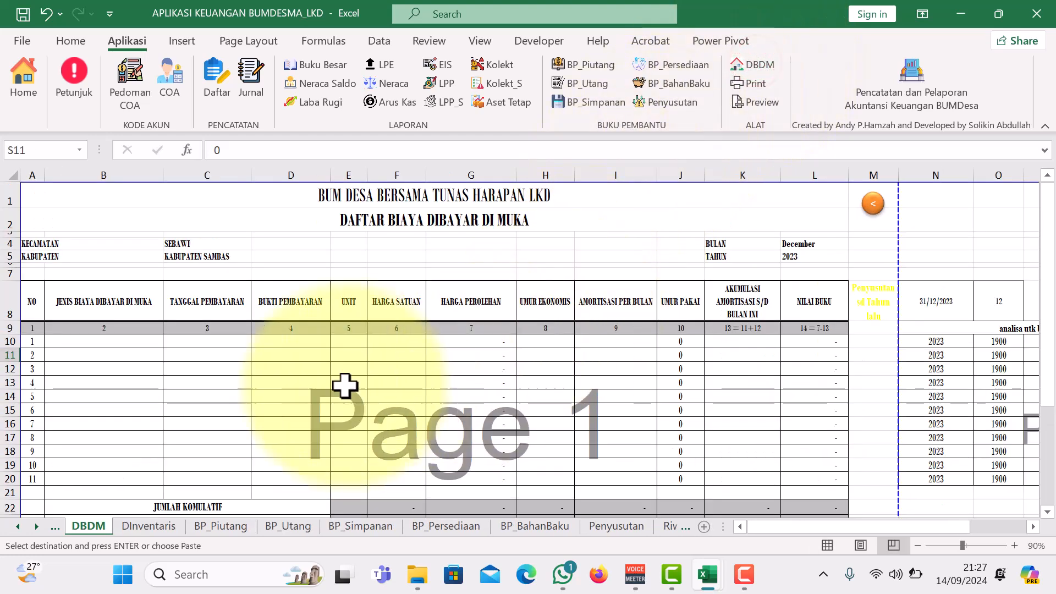
{"action": "left_click", "coordinate": [102, 342]}
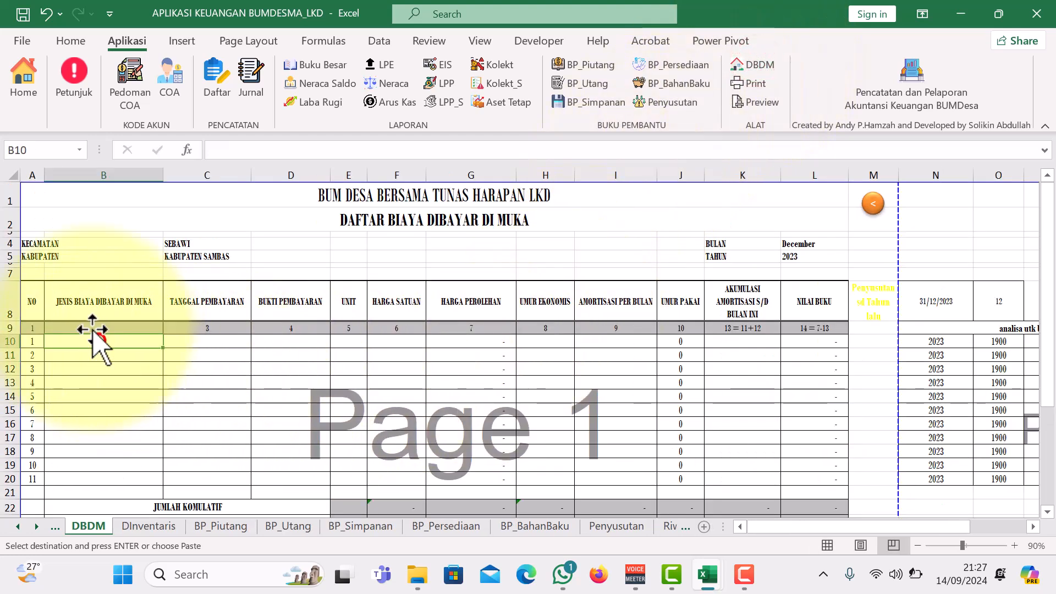
{"action": "left_click", "coordinate": [70, 41]}
{"action": "left_click", "coordinate": [24, 107]}
{"action": "left_click", "coordinate": [26, 229]}
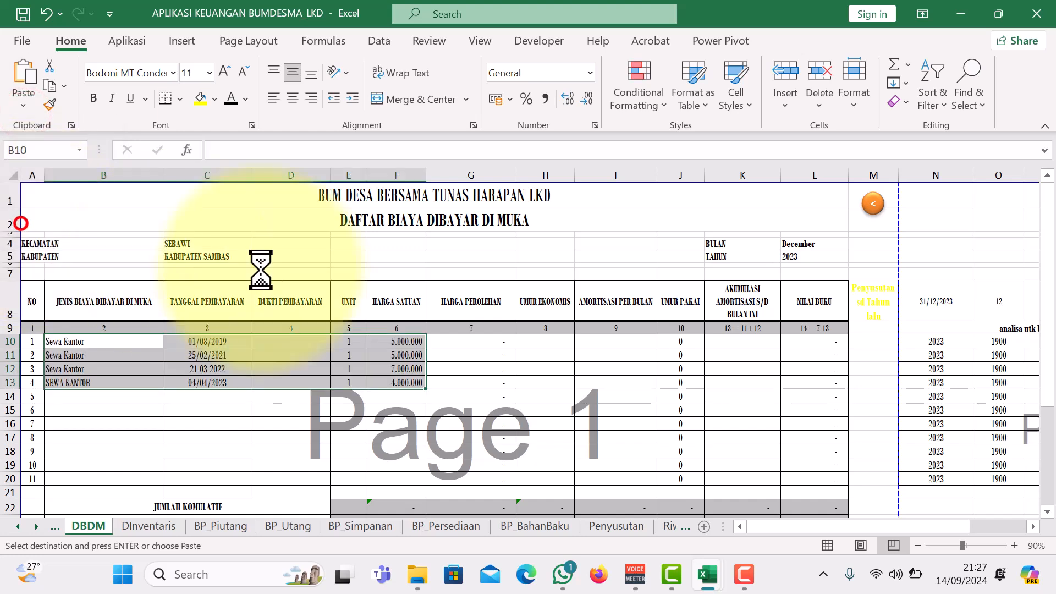
Set Umur Ekonomis to 12 for all four Sewa Kantor entries (H10:H13).
{"action": "left_click", "coordinate": [550, 344]}
{"action": "type", "text": "12"}
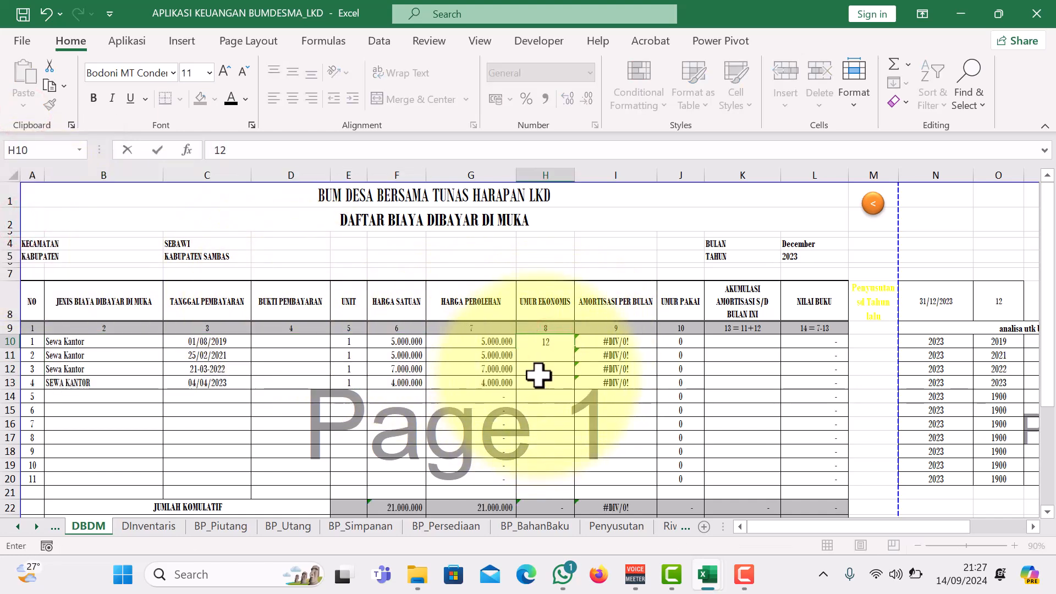
{"action": "left_click", "coordinate": [538, 375]}
{"action": "left_click_drag", "start_coordinate": [574, 349], "coordinate": [568, 384]}
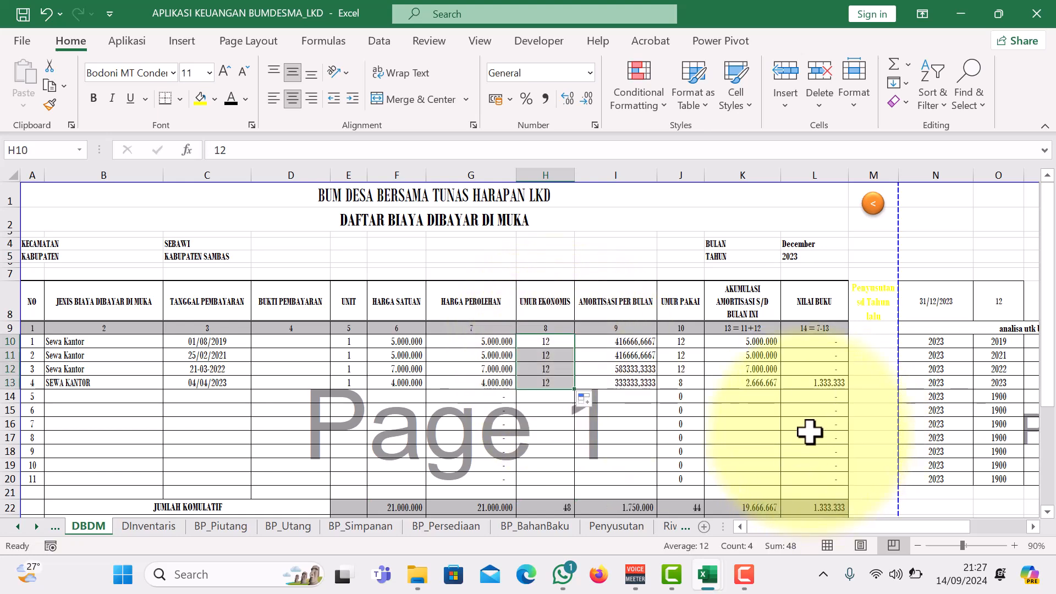
Copy the Jumlah Komulatif totals (F22:L22) and paste them as values into the Jumlah Tahun Lalu row starting at F23.
{"action": "scroll", "coordinate": [771, 457], "scroll_direction": "down", "scroll_amount": 2}
{"action": "left_click_drag", "start_coordinate": [389, 424], "coordinate": [761, 422]}
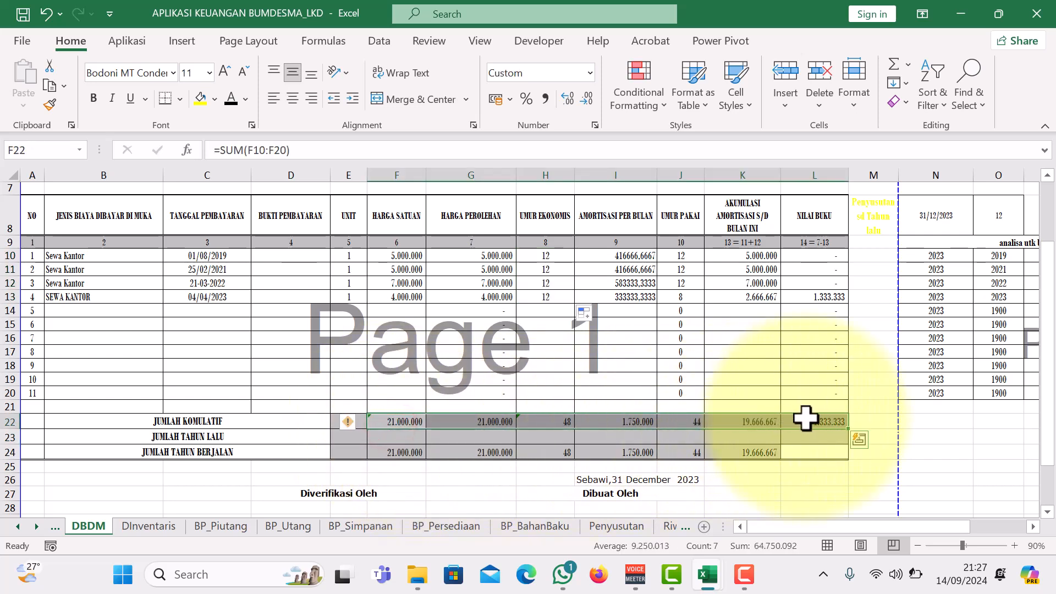
{"action": "key", "text": "ctrl+c"}
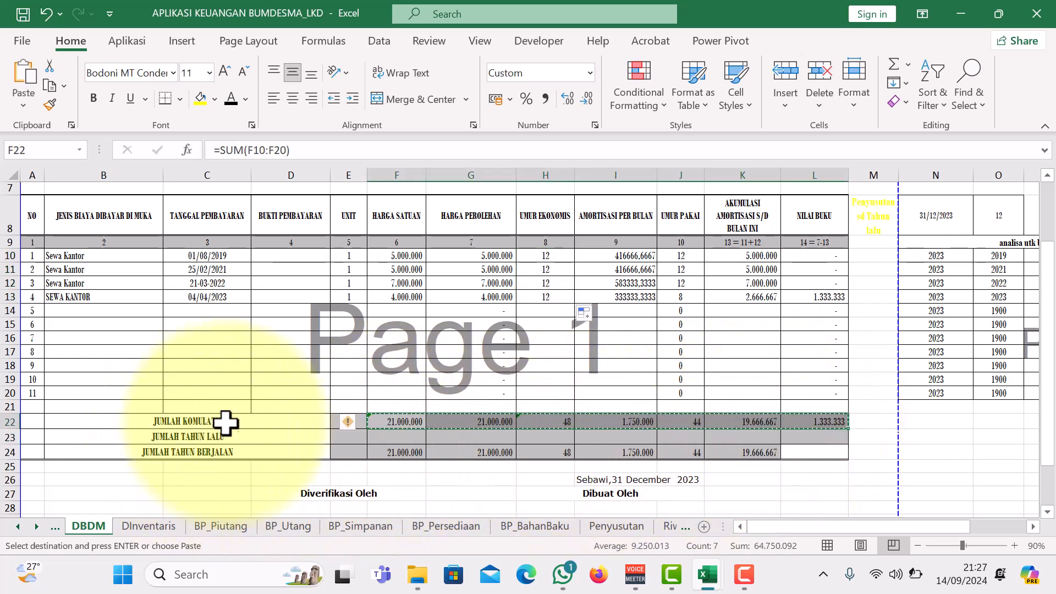
{"action": "left_click", "coordinate": [381, 439]}
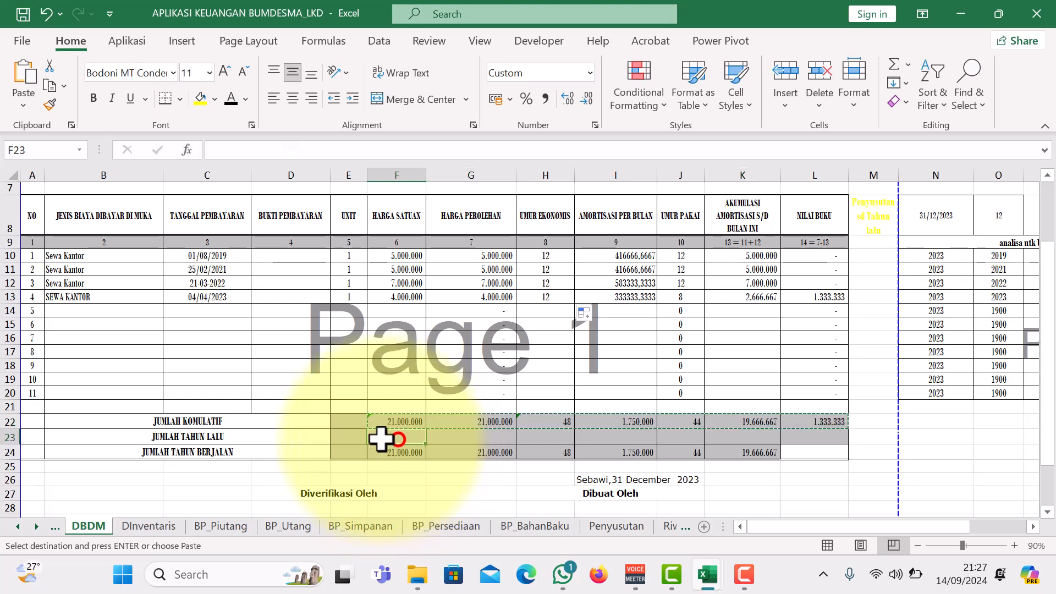
{"action": "left_click", "coordinate": [23, 103]}
{"action": "left_click", "coordinate": [22, 225]}
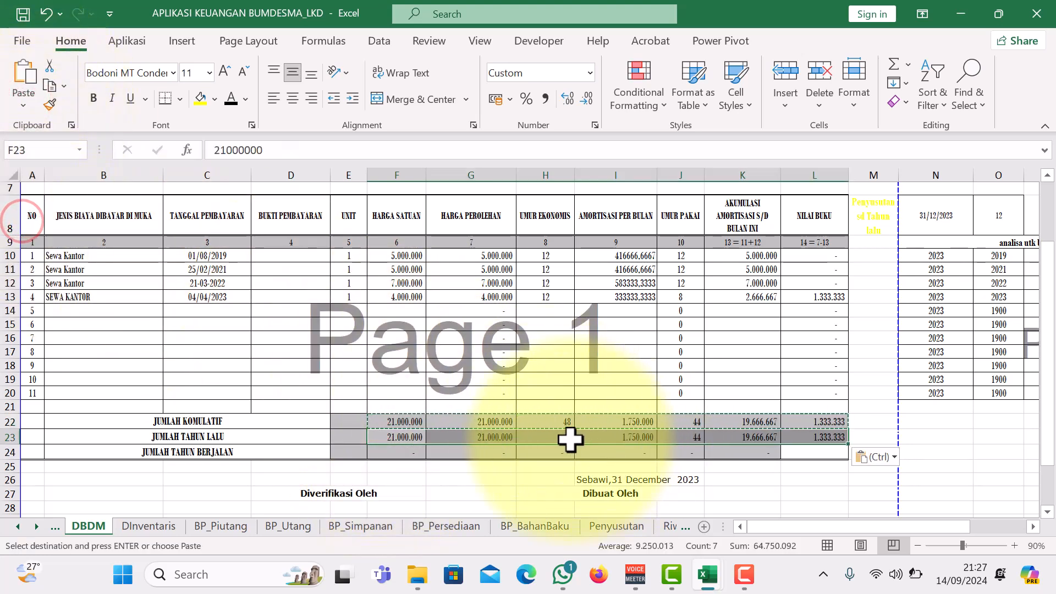
Copy the Nilai Buku figures in L10:L13 and paste them as values into the Nilai Buku Thn Lalu column starting at S10.
{"action": "left_click_drag", "start_coordinate": [816, 257], "coordinate": [804, 292]}
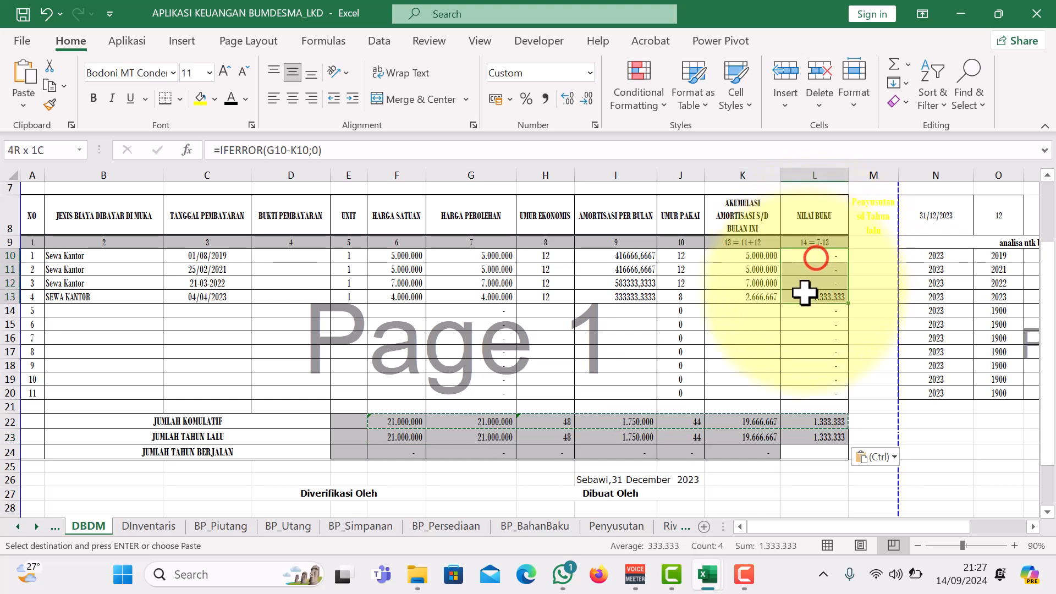
{"action": "key", "text": "ctrl+c"}
{"action": "left_click_drag", "start_coordinate": [893, 526], "coordinate": [955, 529]}
{"action": "left_click", "coordinate": [901, 255]}
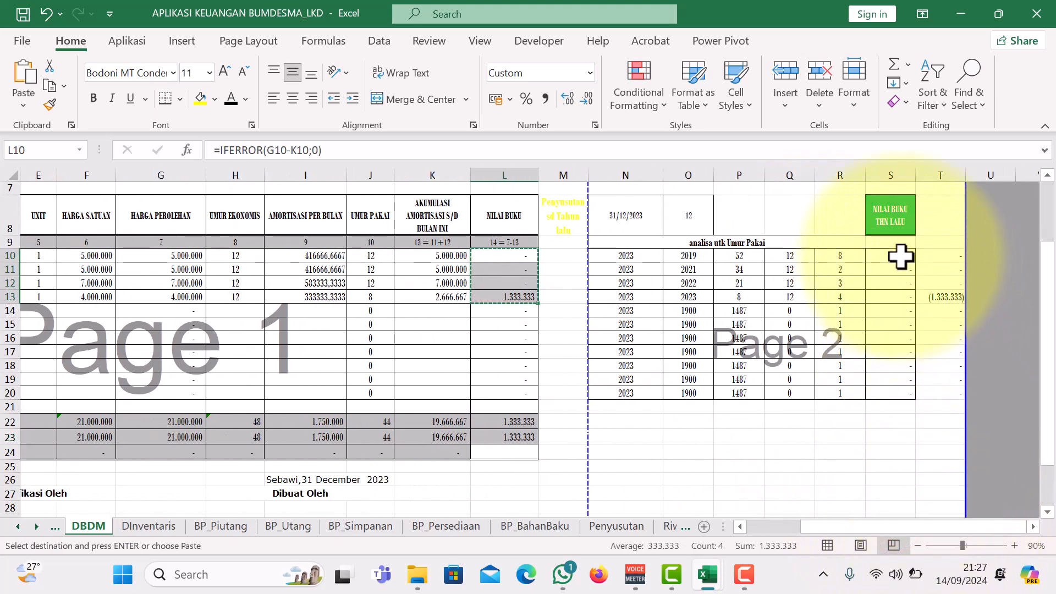
{"action": "left_click", "coordinate": [25, 98]}
{"action": "left_click", "coordinate": [21, 226]}
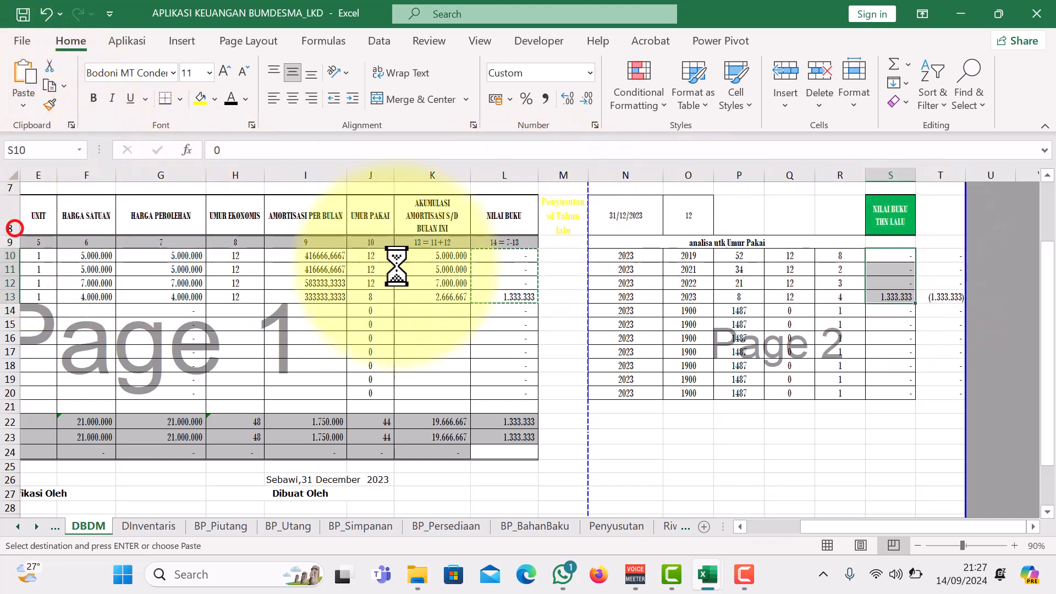
{"action": "left_click", "coordinate": [743, 451]}
{"action": "scroll", "coordinate": [465, 330], "scroll_direction": "up", "scroll_amount": 2}
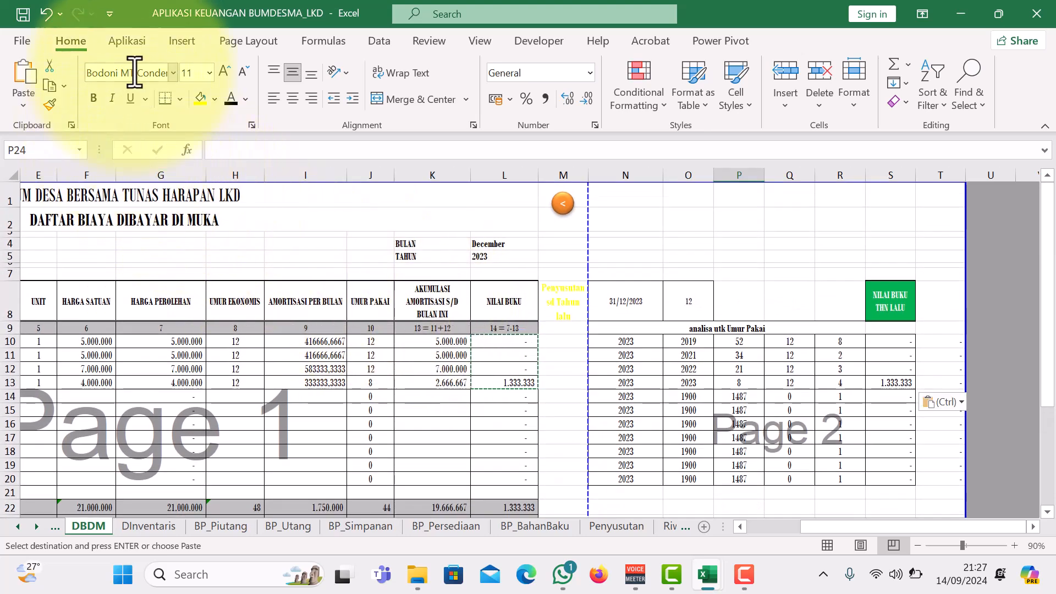
Return from DBDM to the Home sheet and open the Jurnal sheet.
{"action": "left_click", "coordinate": [132, 41]}
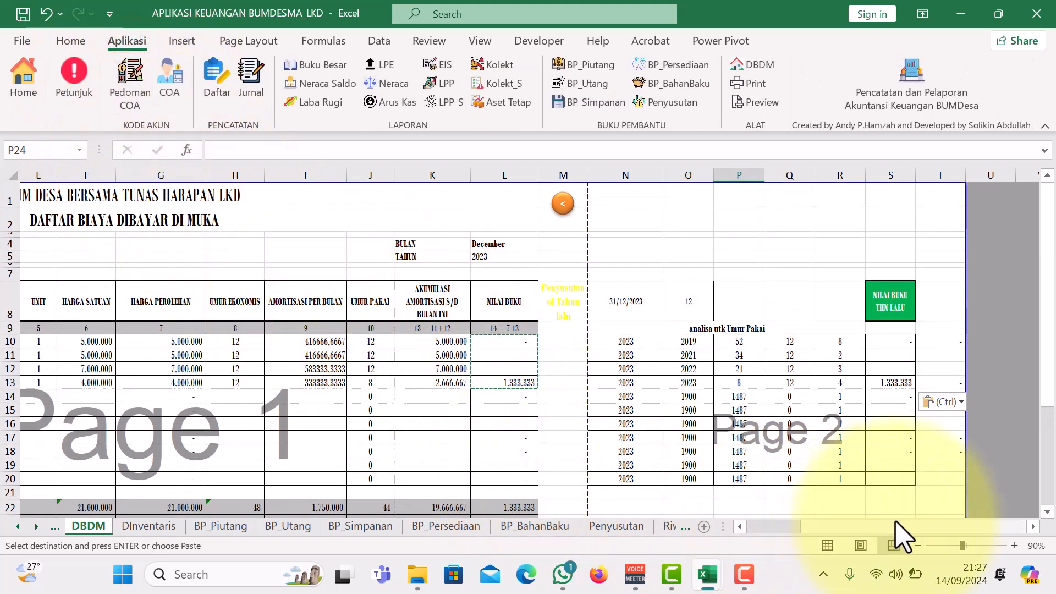
{"action": "left_click_drag", "start_coordinate": [903, 521], "coordinate": [737, 528]}
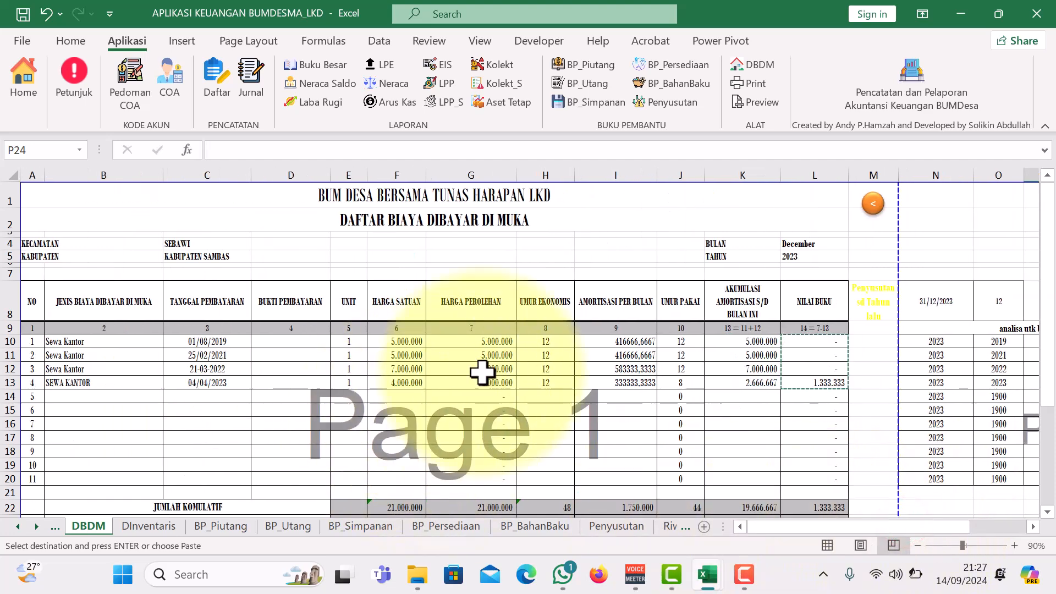
{"action": "left_click", "coordinate": [860, 206]}
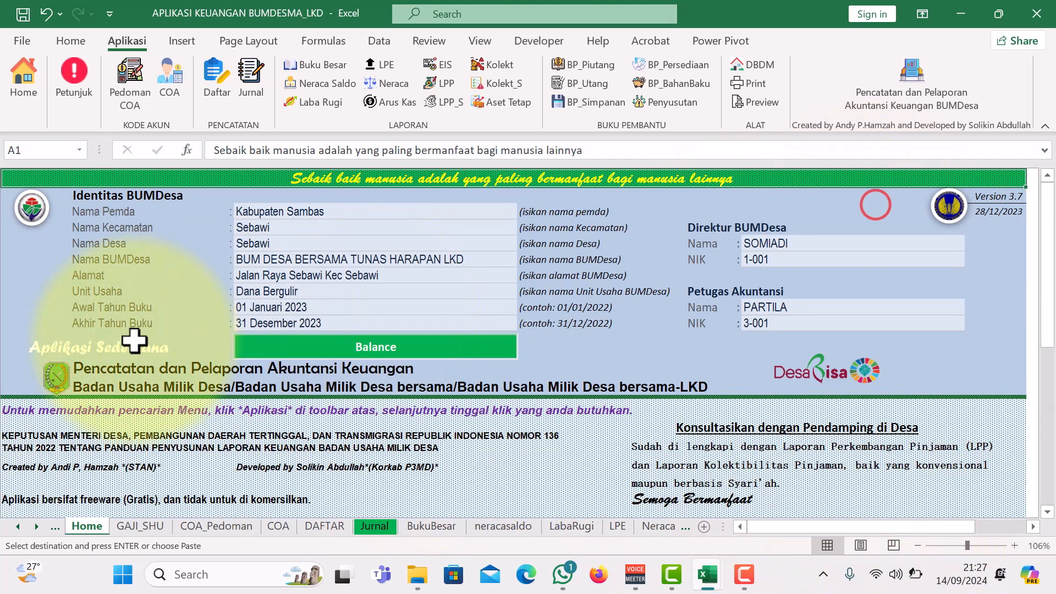
{"action": "left_click", "coordinate": [257, 95]}
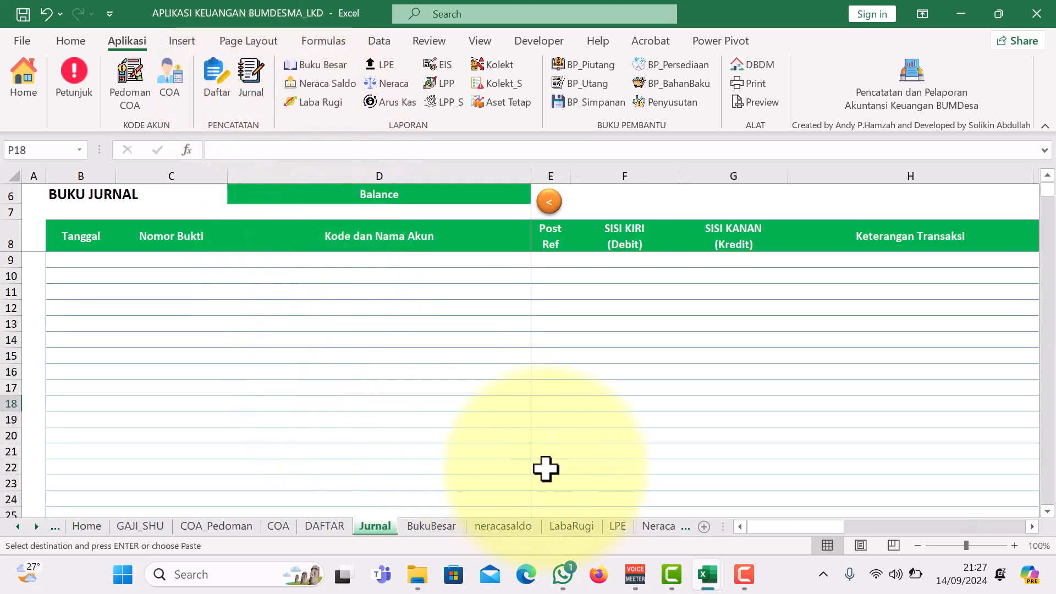
Examine the cash, bank and capital balances on the NERACA MF PRINT sheet of the LAP-KEUPK SEBAWI workbook, including Bank Operasional UPK.
{"action": "mouse_move", "coordinate": [714, 574]}
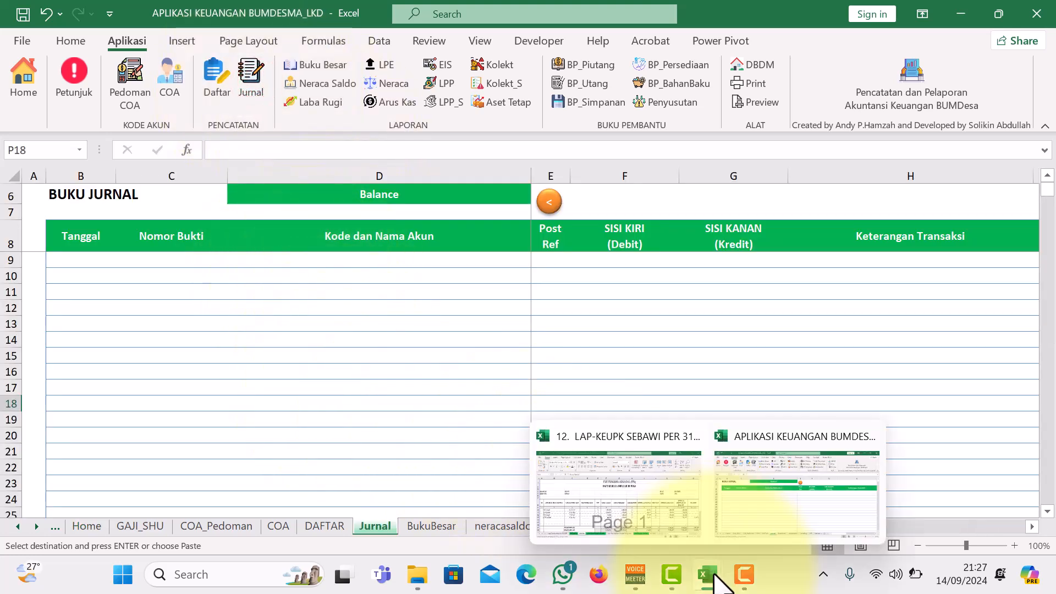
{"action": "left_click", "coordinate": [638, 506]}
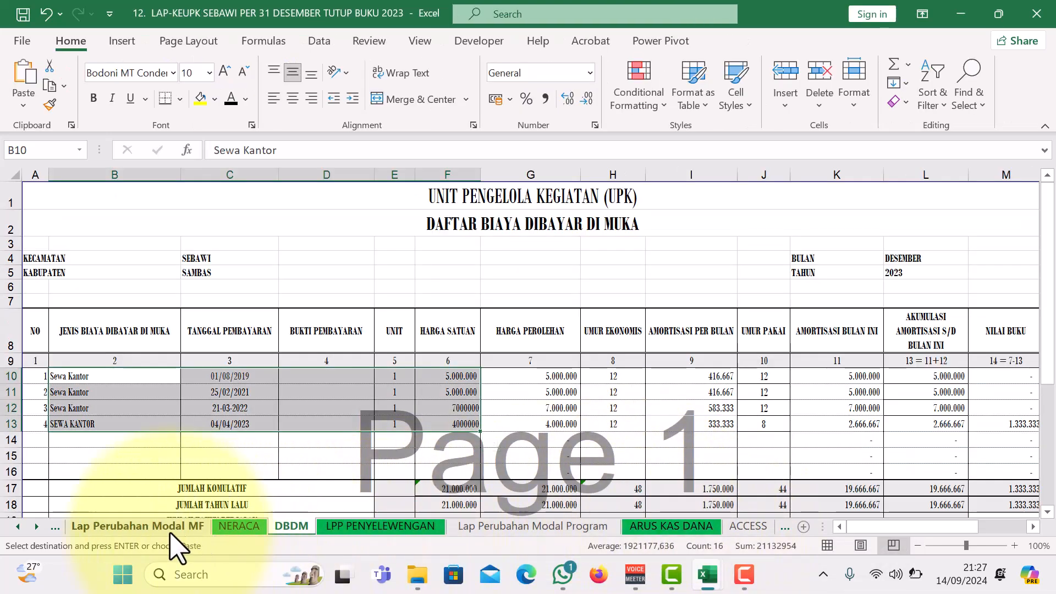
{"action": "left_click", "coordinate": [19, 527]}
{"action": "left_click", "coordinate": [18, 526]}
{"action": "left_click", "coordinate": [18, 526]}
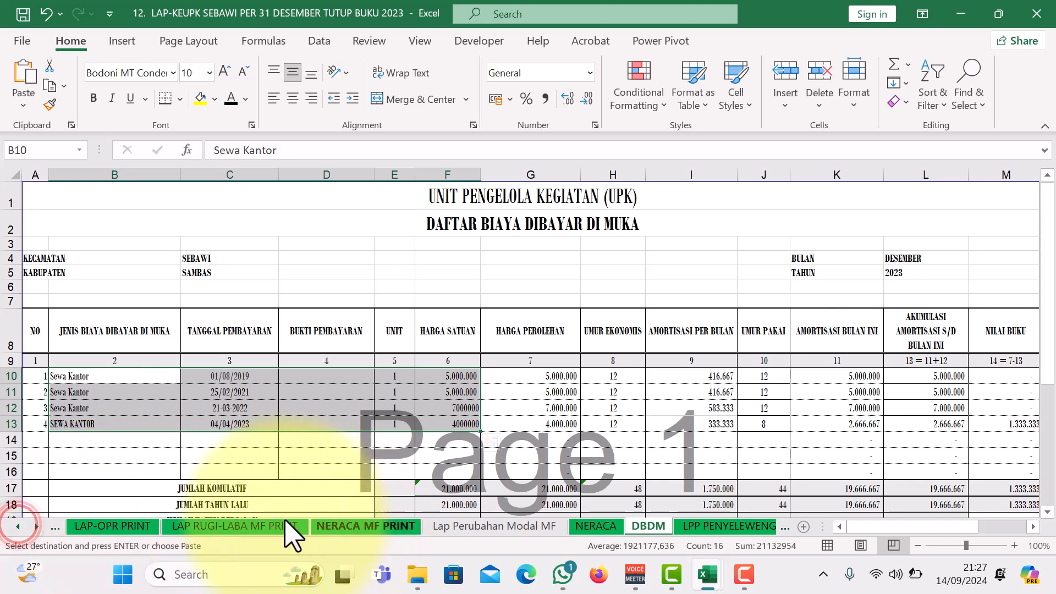
{"action": "left_click", "coordinate": [348, 528]}
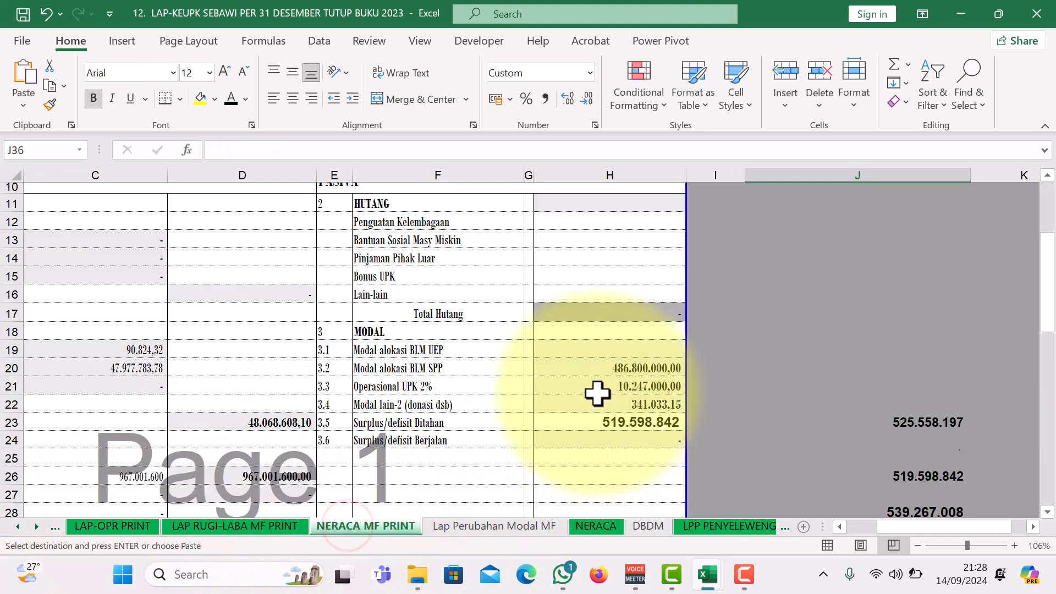
{"action": "scroll", "coordinate": [598, 393], "scroll_direction": "up", "scroll_amount": 3}
{"action": "scroll", "coordinate": [583, 404], "scroll_direction": "down", "scroll_amount": 3}
{"action": "scroll", "coordinate": [715, 446], "scroll_direction": "up", "scroll_amount": 3}
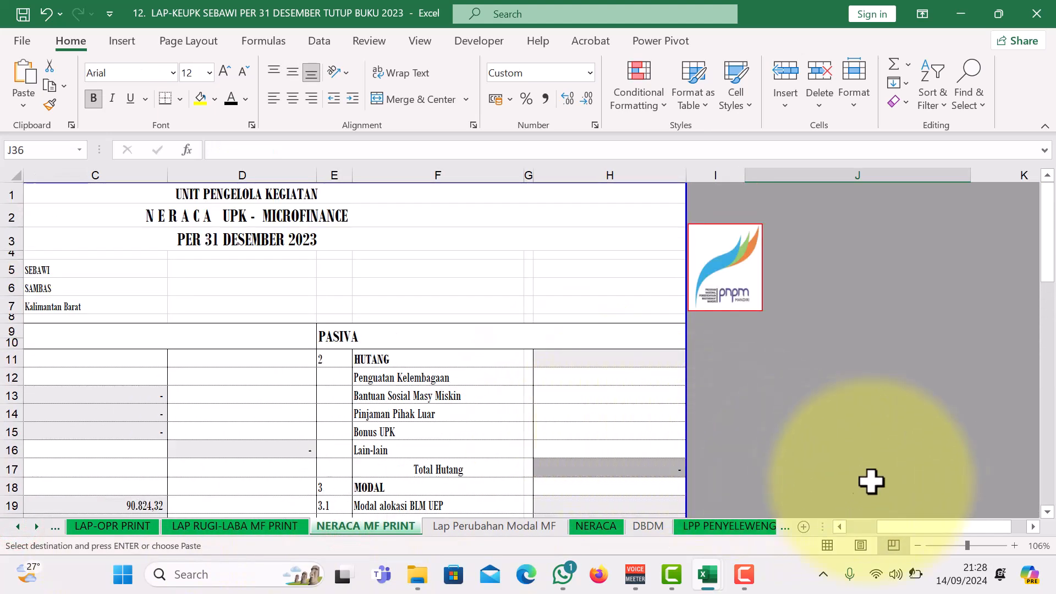
{"action": "left_click_drag", "start_coordinate": [948, 526], "coordinate": [337, 497]}
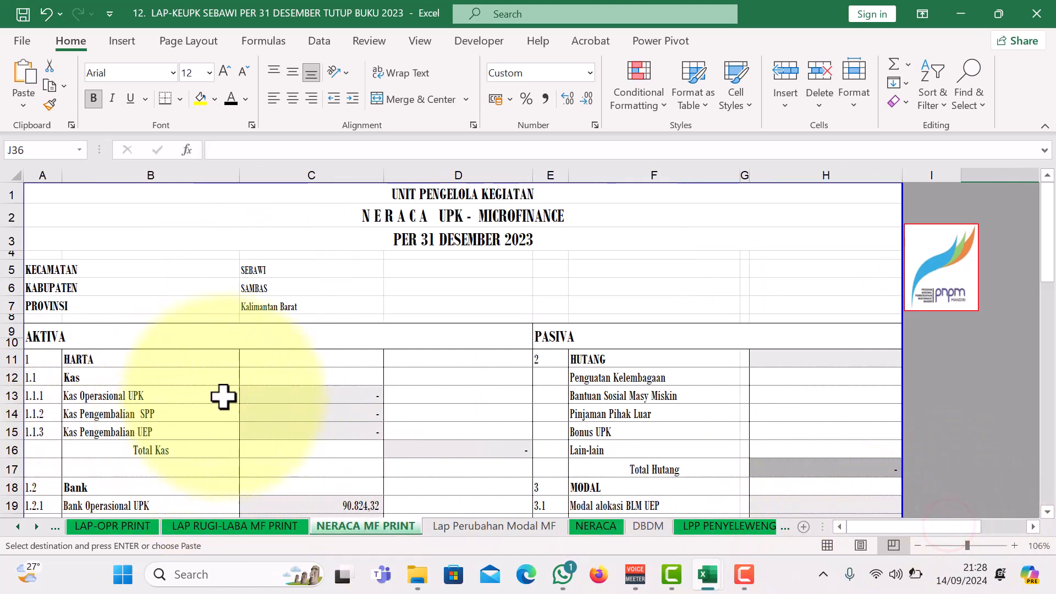
{"action": "scroll", "coordinate": [247, 389], "scroll_direction": "down", "scroll_amount": 3}
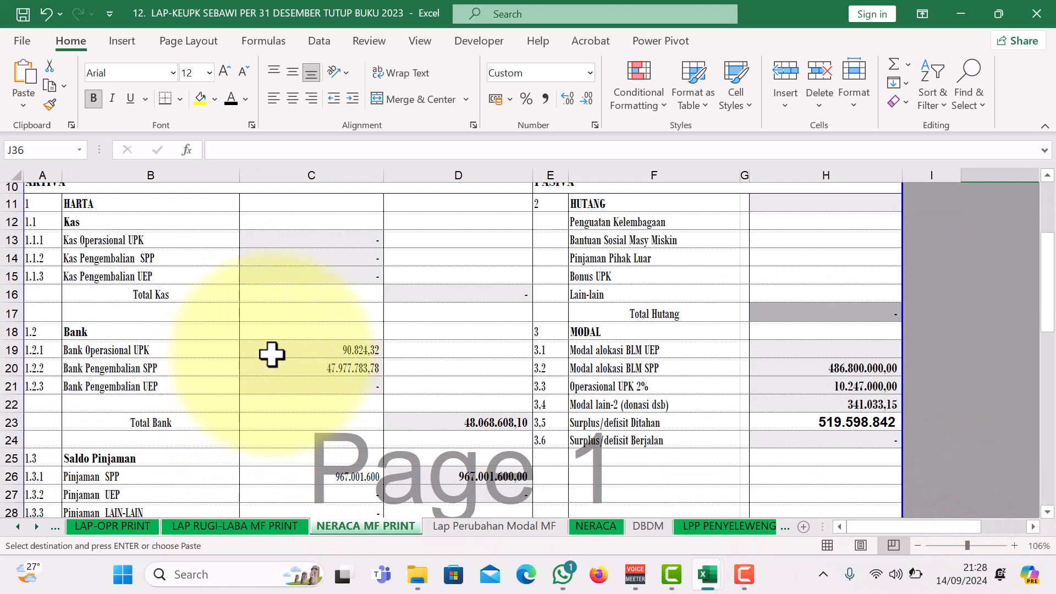
{"action": "left_click", "coordinate": [329, 352]}
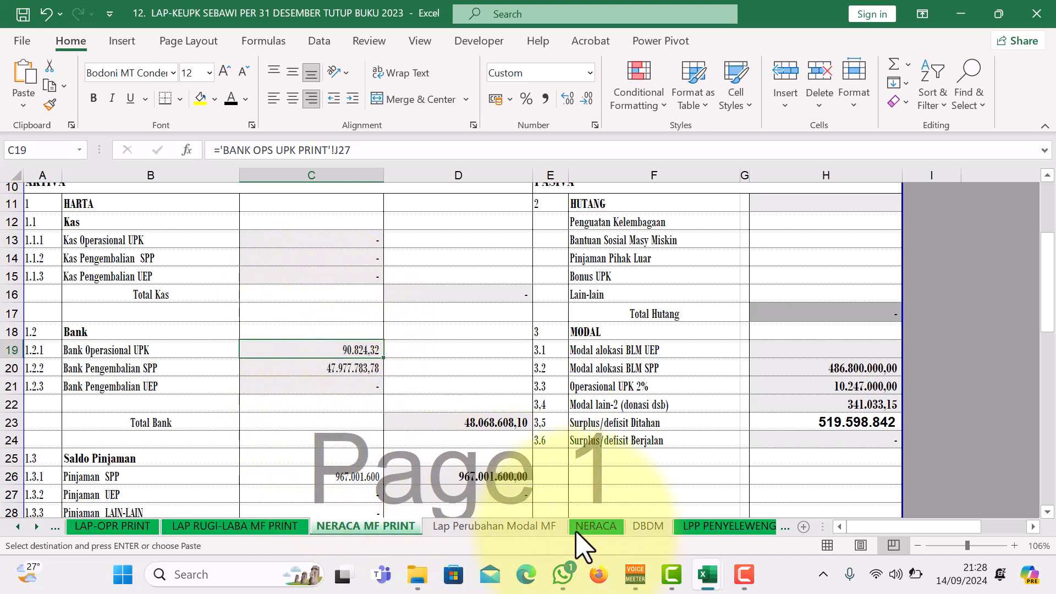
Switch to the APLIKASI KEUANGAN BUMDESMA_LKD workbook, enter the date 1/1/24 in Jurnal cell B9 and copy it to B10:B19.
{"action": "mouse_move", "coordinate": [708, 575]}
{"action": "left_click", "coordinate": [749, 509]}
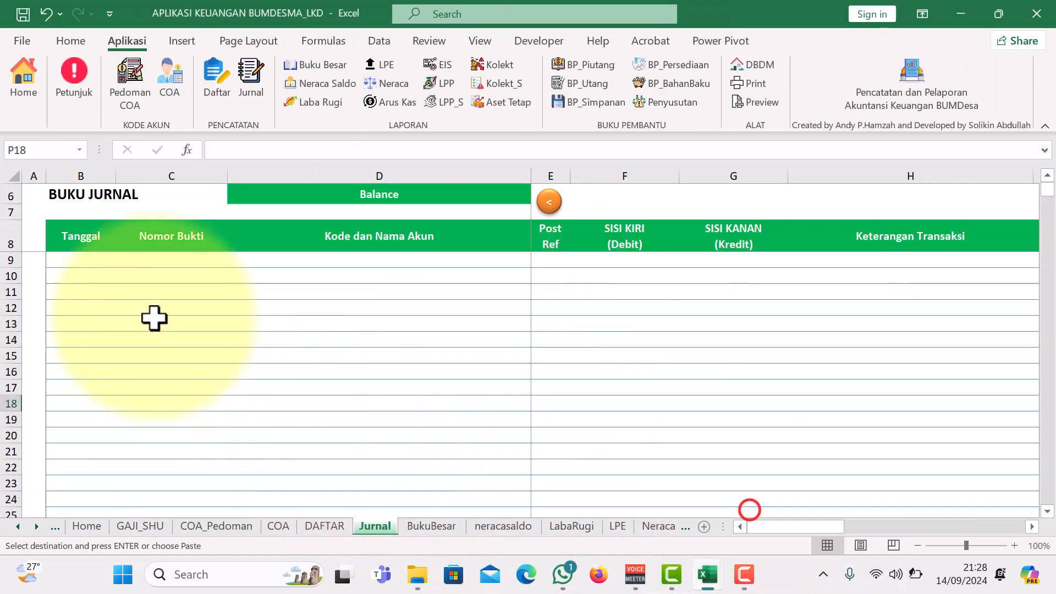
{"action": "left_click", "coordinate": [98, 261]}
{"action": "type", "text": "1/1/24"}
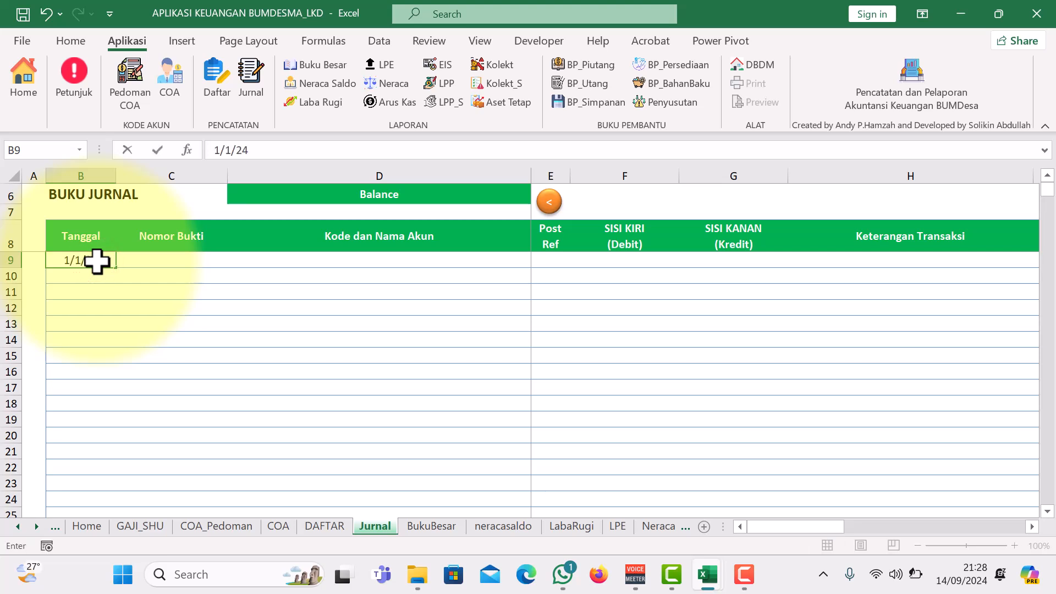
{"action": "key", "text": "Return"}
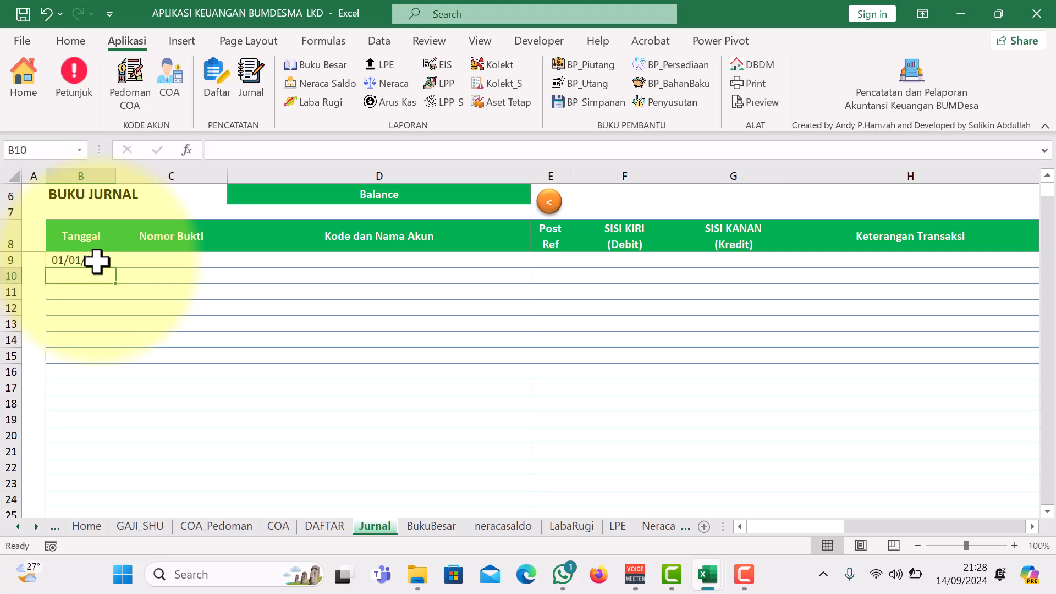
{"action": "left_click_drag", "start_coordinate": [89, 274], "coordinate": [85, 421]}
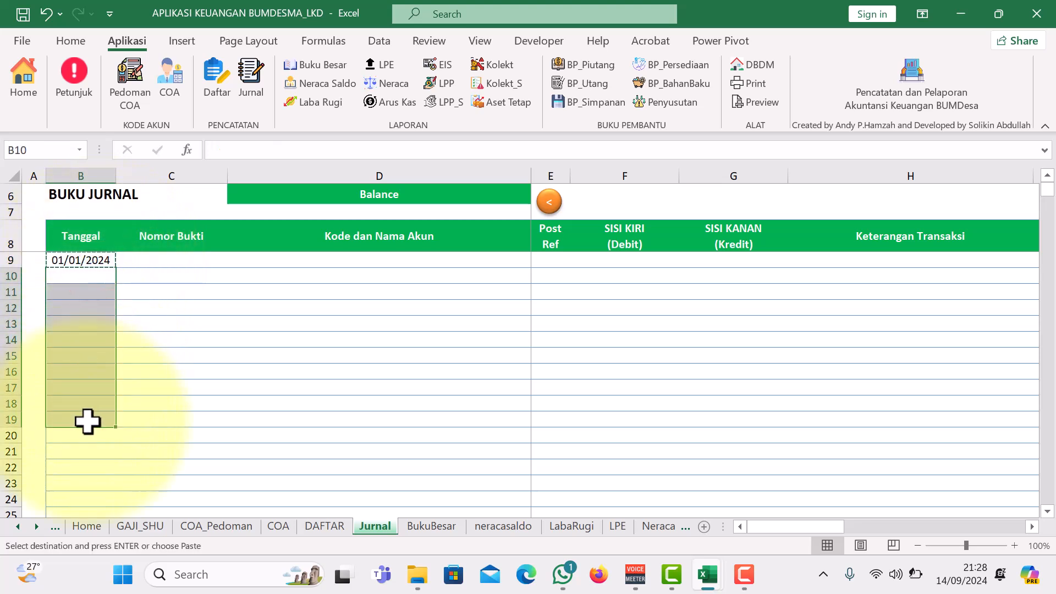
{"action": "key", "text": "ctrl+v"}
Check the BUMDesa identity on the Home sheet, then enter the Nomor Bukti 001/01/TH/2024 in Jurnal cell C9.
{"action": "left_click", "coordinate": [172, 263]}
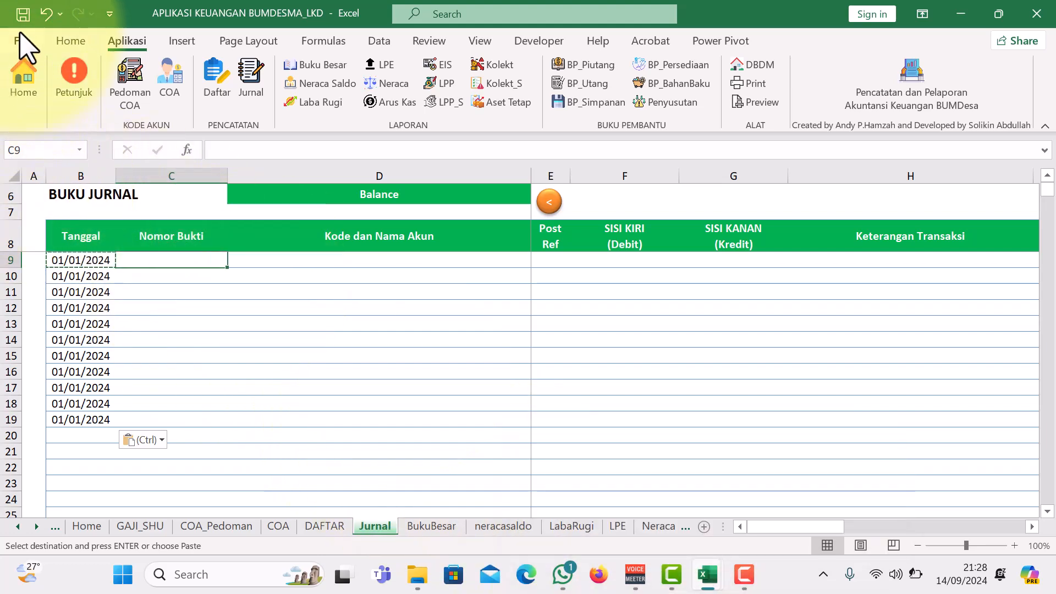
{"action": "left_click", "coordinate": [23, 77]}
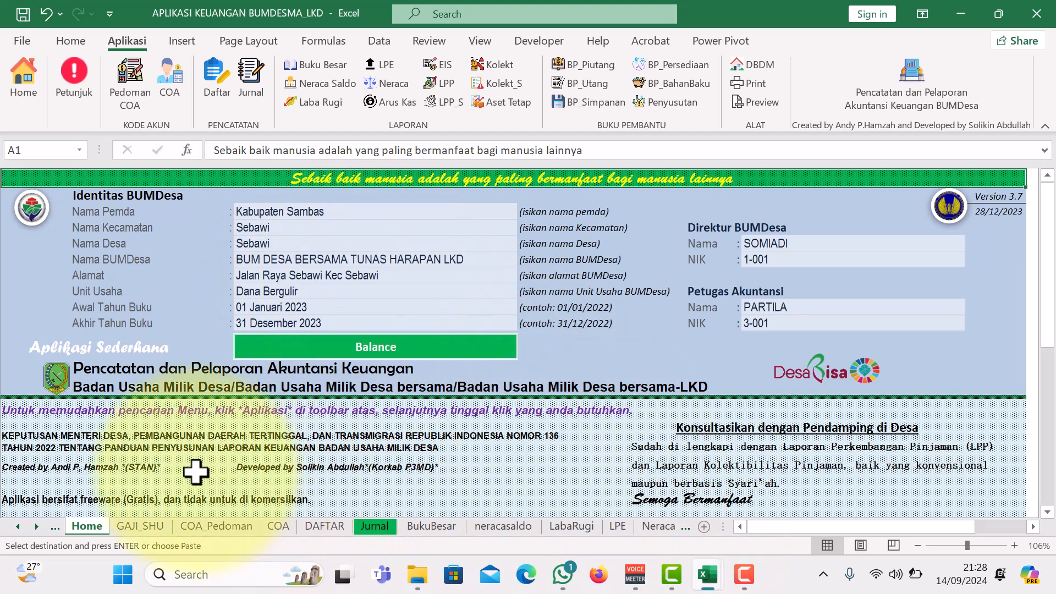
{"action": "left_click", "coordinate": [379, 526]}
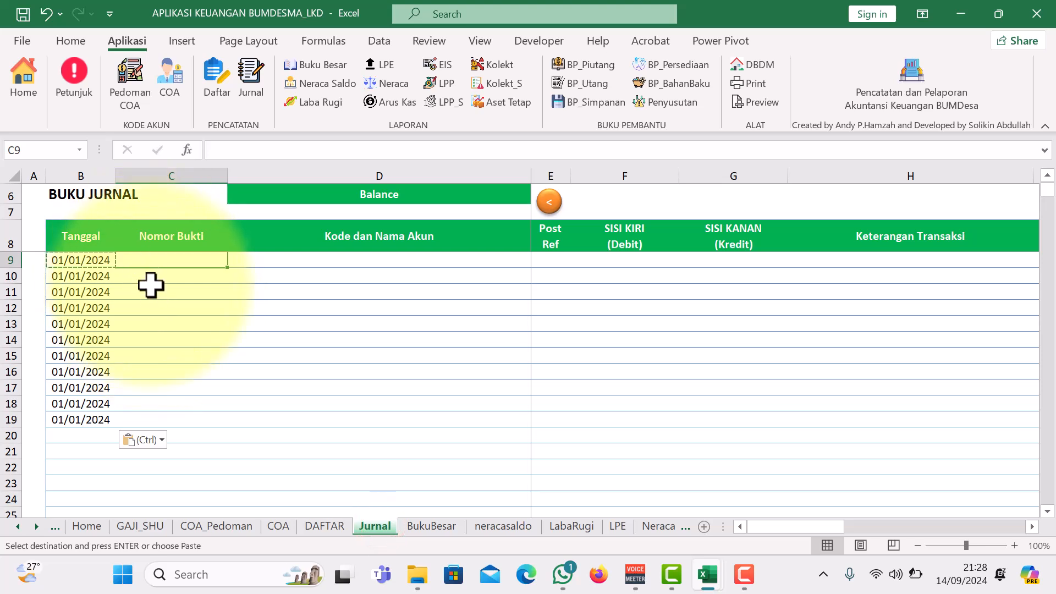
{"action": "type", "text": "001"}
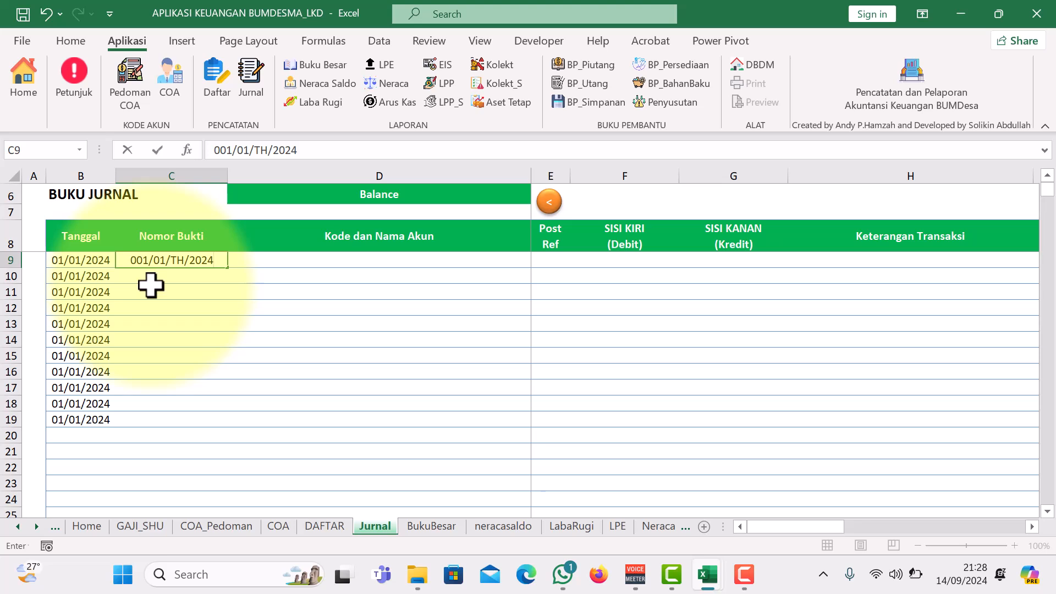
{"action": "type", "text": "/01/TH/2024"}
{"action": "key", "text": "Return"}
Copy the Nomor Bukti from C9 to the rows below, C10:C19.
{"action": "left_click", "coordinate": [185, 260]}
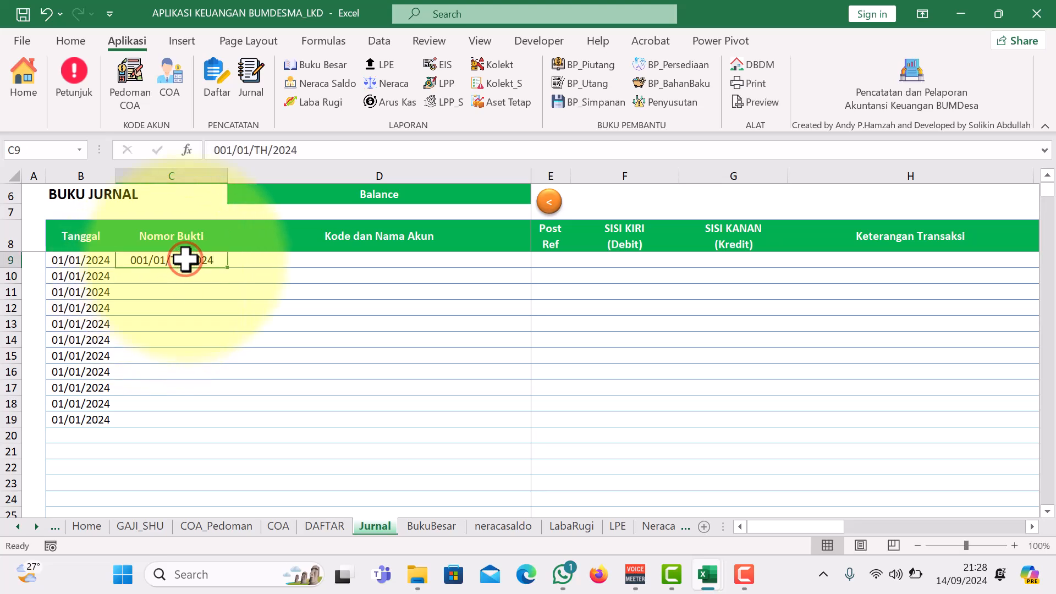
{"action": "key", "text": "ctrl+c"}
{"action": "left_click_drag", "start_coordinate": [160, 276], "coordinate": [147, 419]}
{"action": "key", "text": "ctrl+v"}
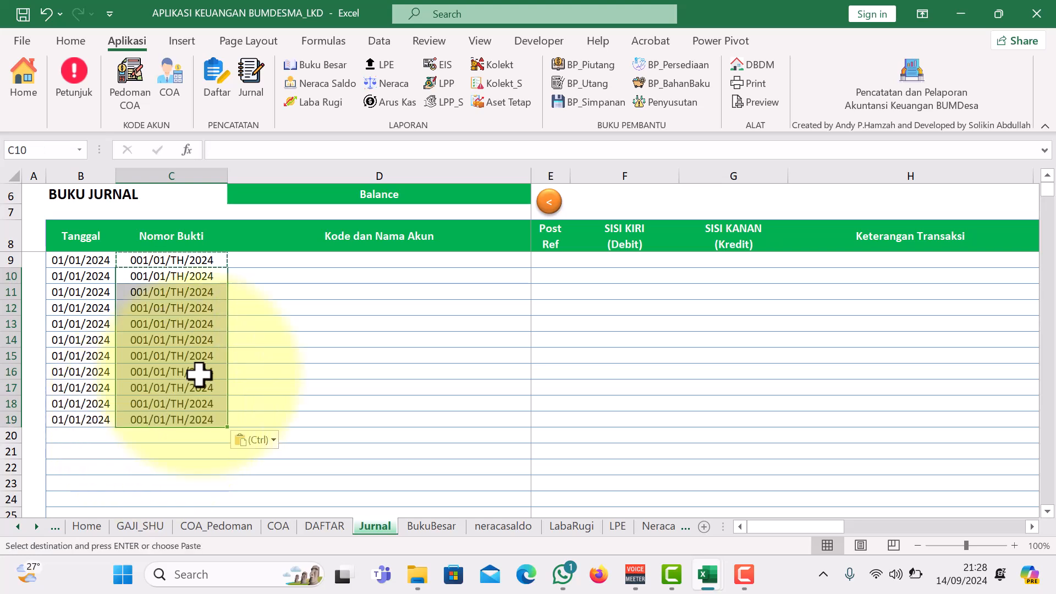
Assign the account 1.1.01.01 Kas Tunai to journal row 9 and set its debit amount to 0.
{"action": "left_click", "coordinate": [364, 259]}
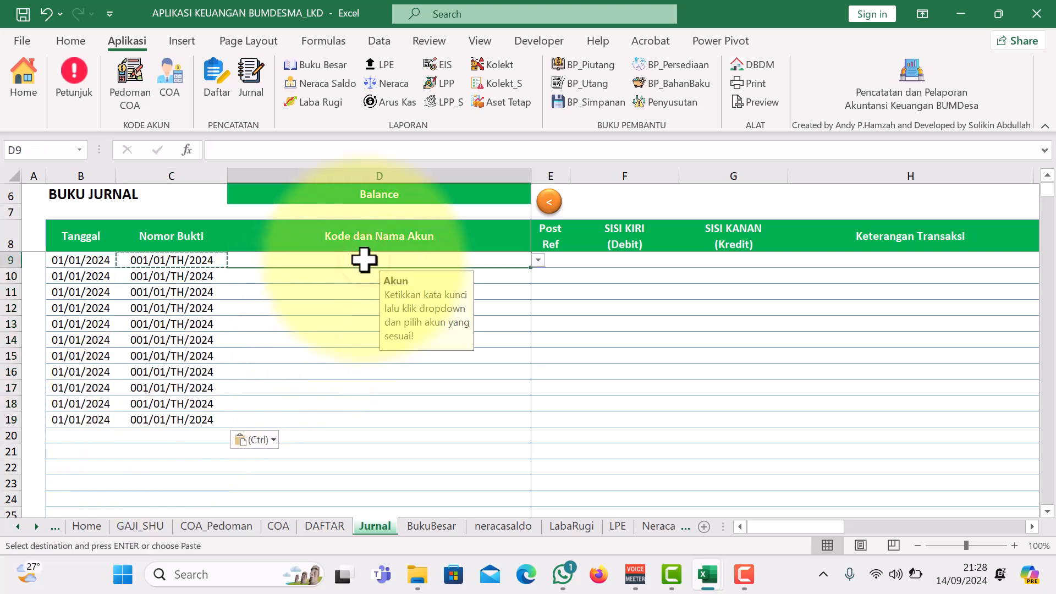
{"action": "double_click", "coordinate": [364, 260]}
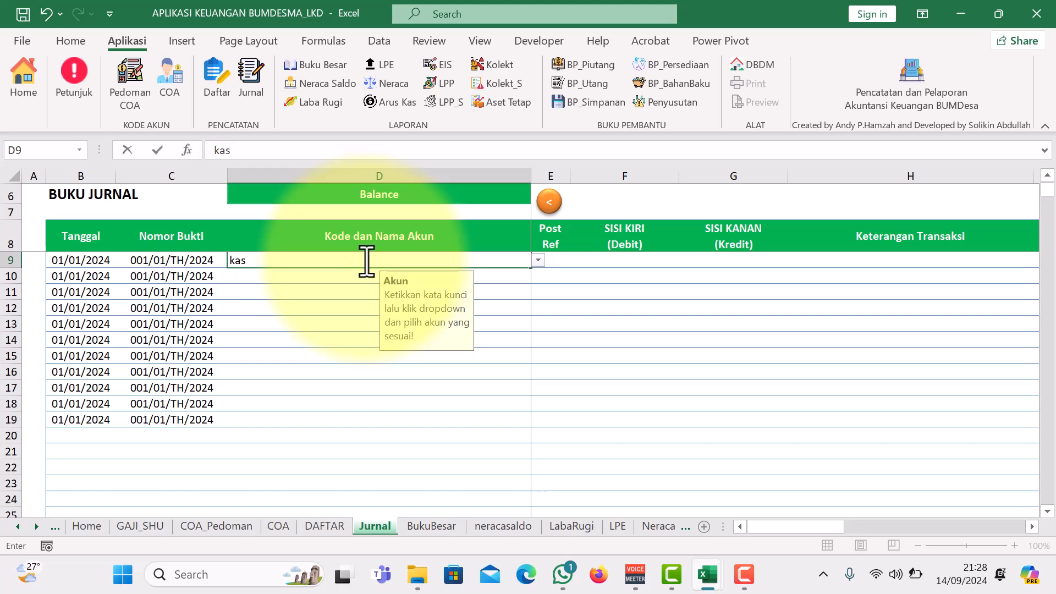
{"action": "left_click", "coordinate": [536, 259]}
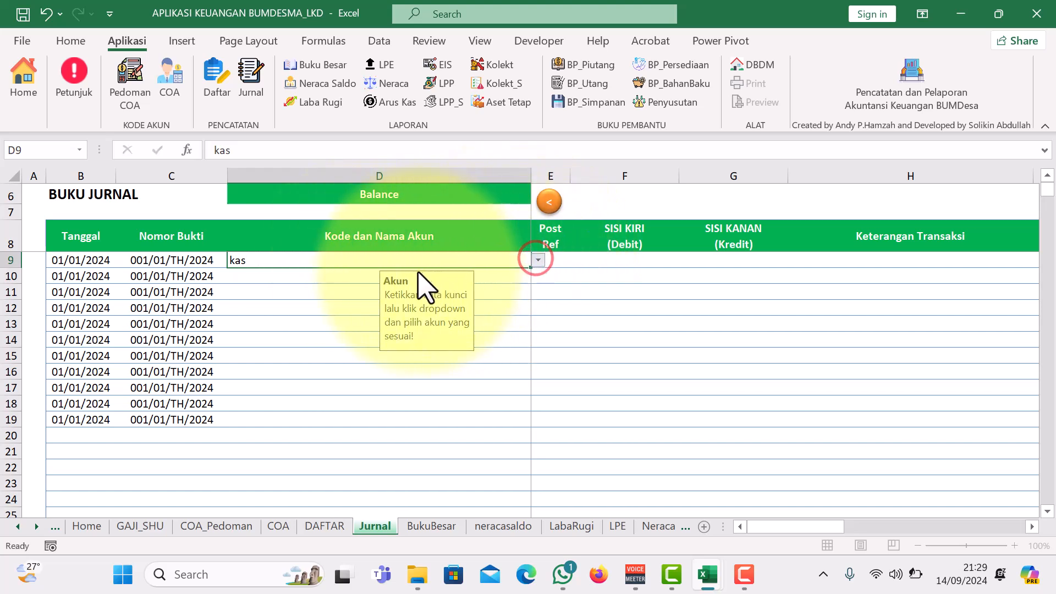
{"action": "left_click", "coordinate": [401, 274]}
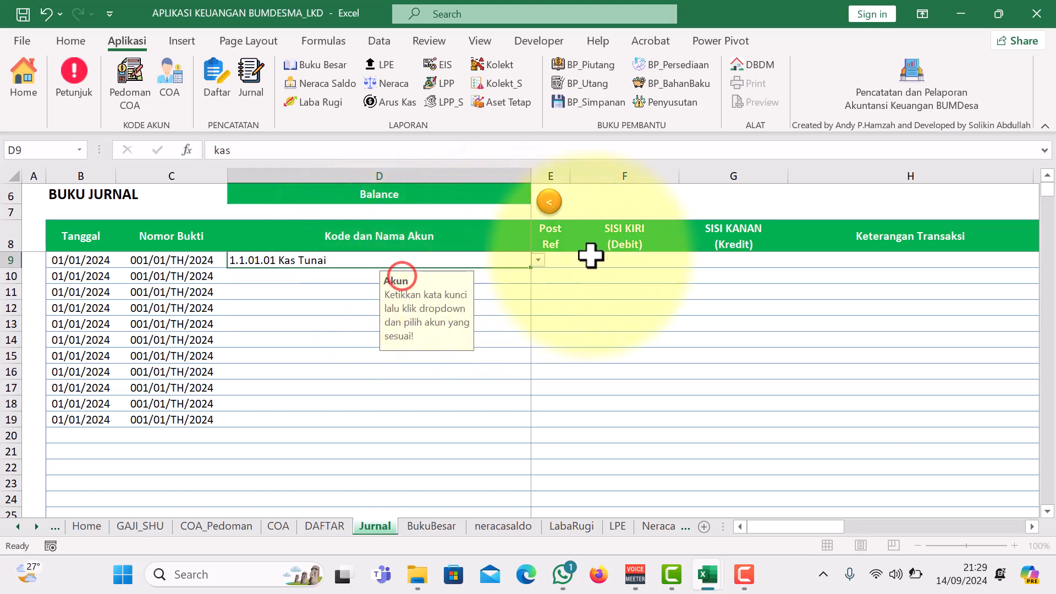
{"action": "left_click", "coordinate": [610, 258]}
{"action": "type", "text": "0"}
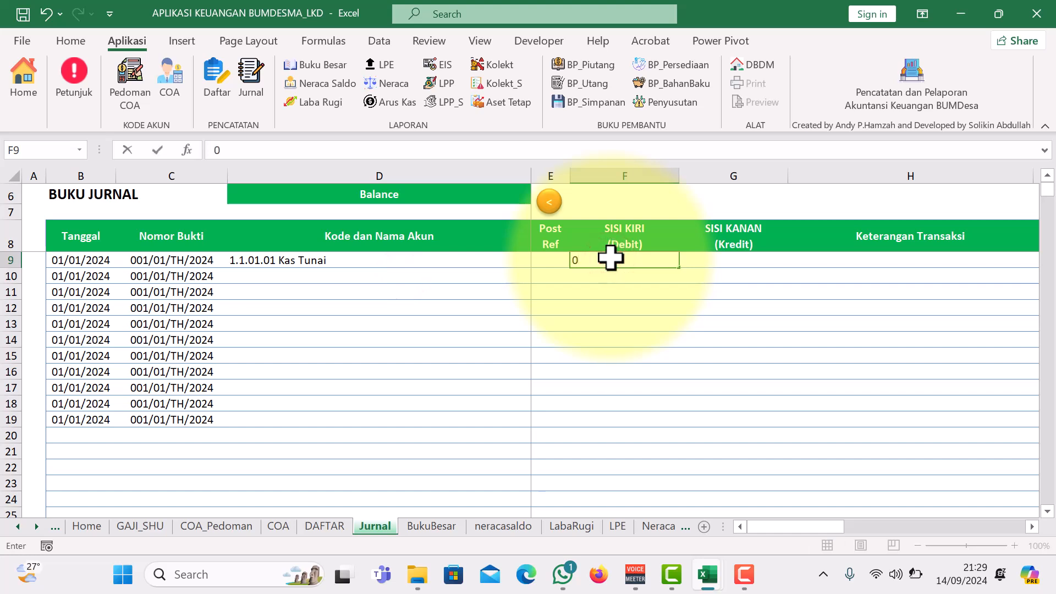
{"action": "key", "text": "Return"}
Enter the transaction description Saldo Awal in H9 and fill it down to H19.
{"action": "left_click", "coordinate": [872, 262]}
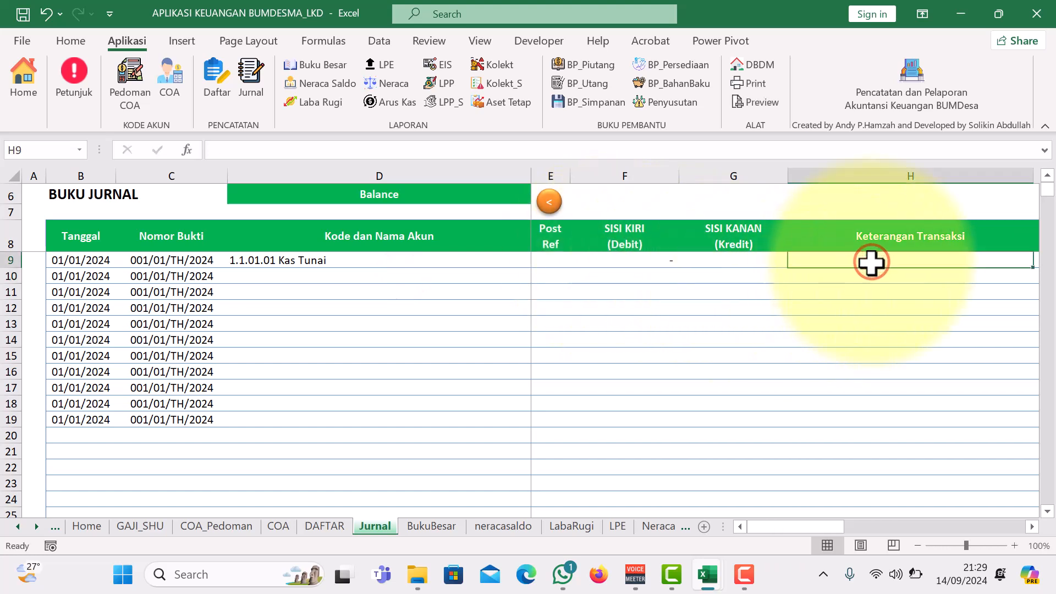
{"action": "type", "text": "Saldo Awal"}
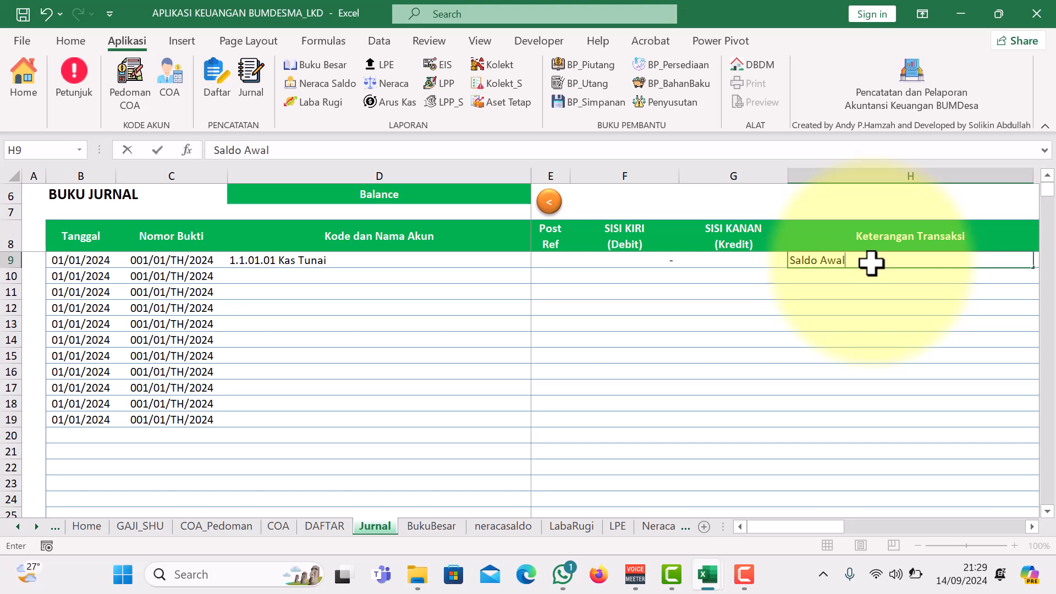
{"action": "key", "text": "Return"}
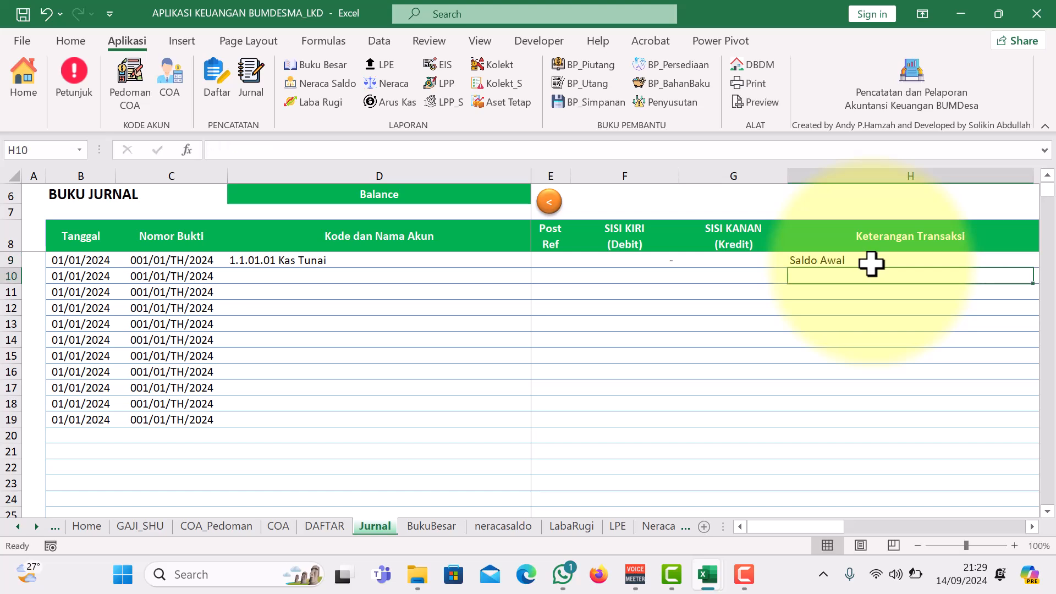
{"action": "left_click", "coordinate": [857, 262]}
{"action": "left_click_drag", "start_coordinate": [1034, 269], "coordinate": [1001, 424]}
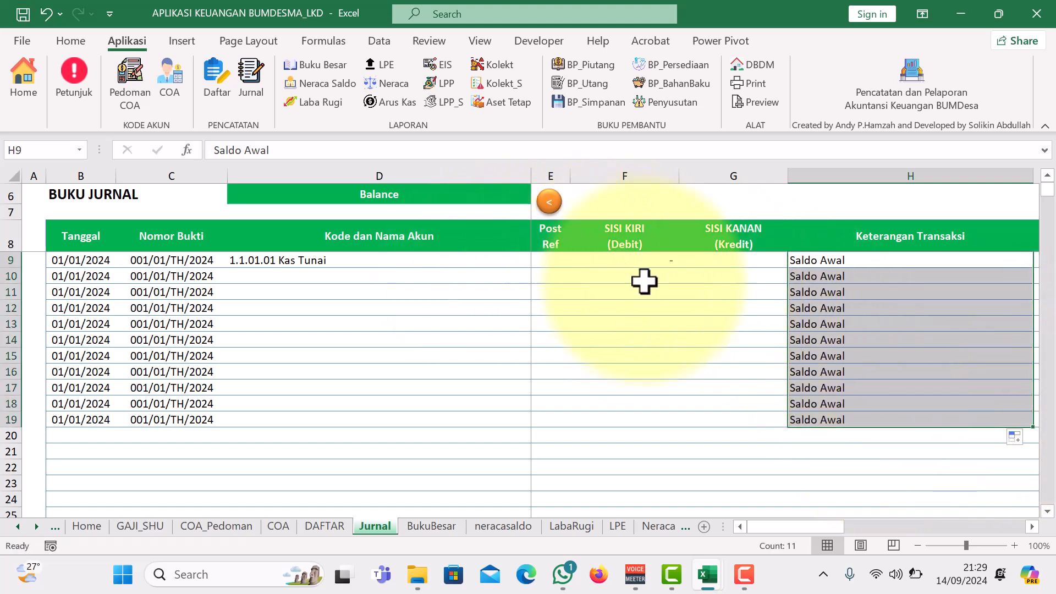
Try to find the account for journal row 10 with the keyword bank in D10.
{"action": "left_click", "coordinate": [328, 269]}
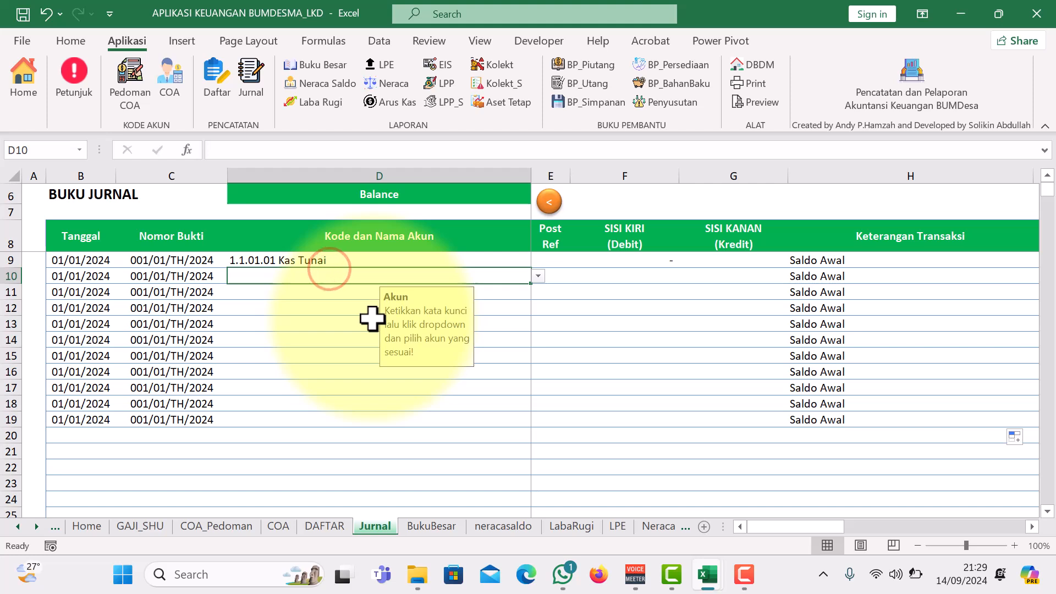
{"action": "type", "text": "bala"}
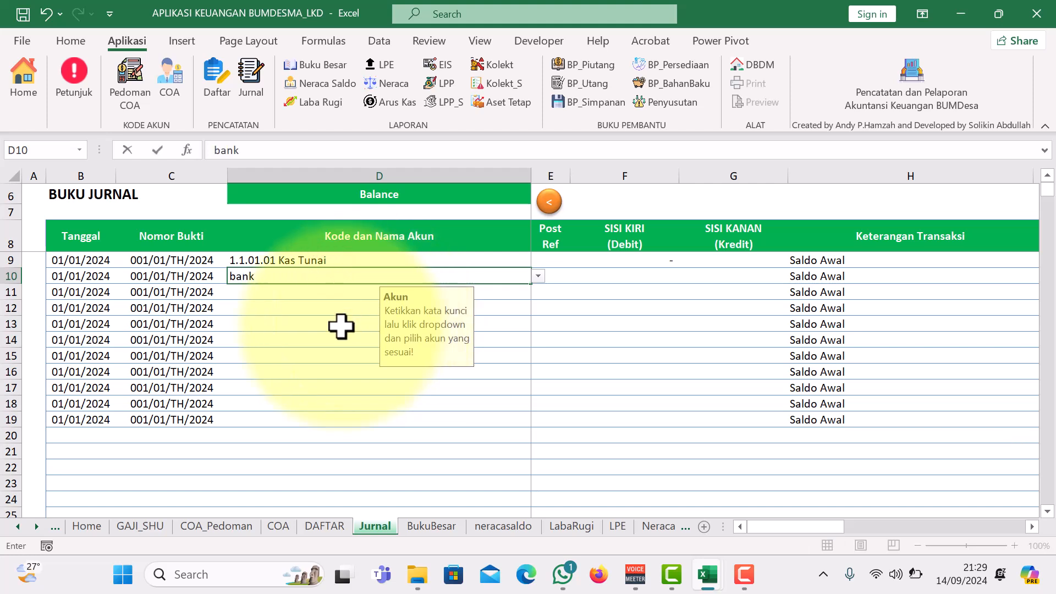
{"action": "left_click", "coordinate": [537, 276]}
{"action": "left_click", "coordinate": [637, 329]}
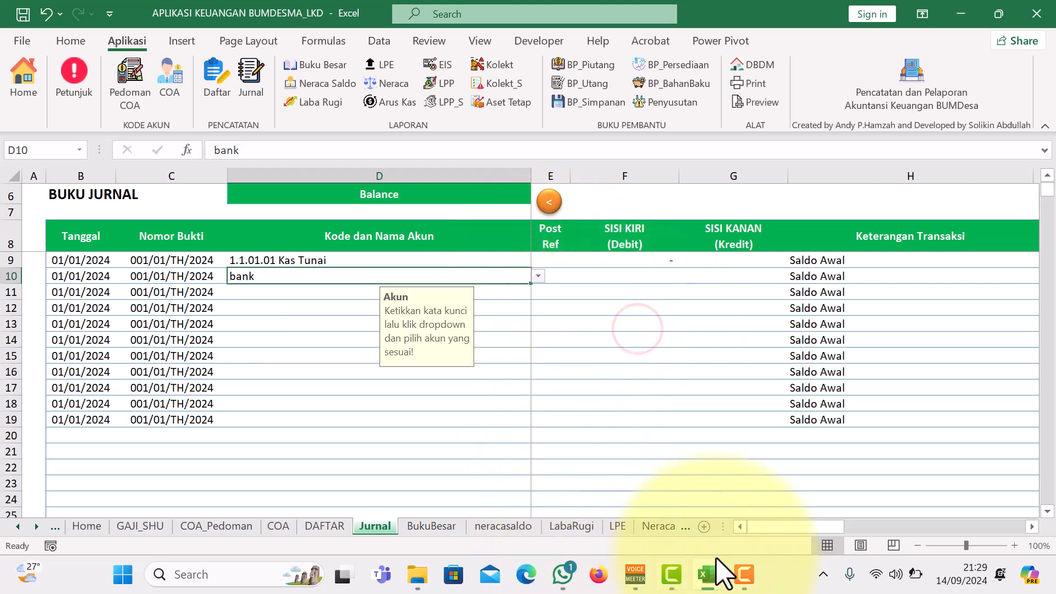
Copy the Bank Operasional UPK balance (C19) from the LAP-KEUPK SEBAWI workbook and paste it as a value into Jurnal debit cell F10.
{"action": "mouse_move", "coordinate": [715, 575]}
{"action": "left_click", "coordinate": [651, 538]}
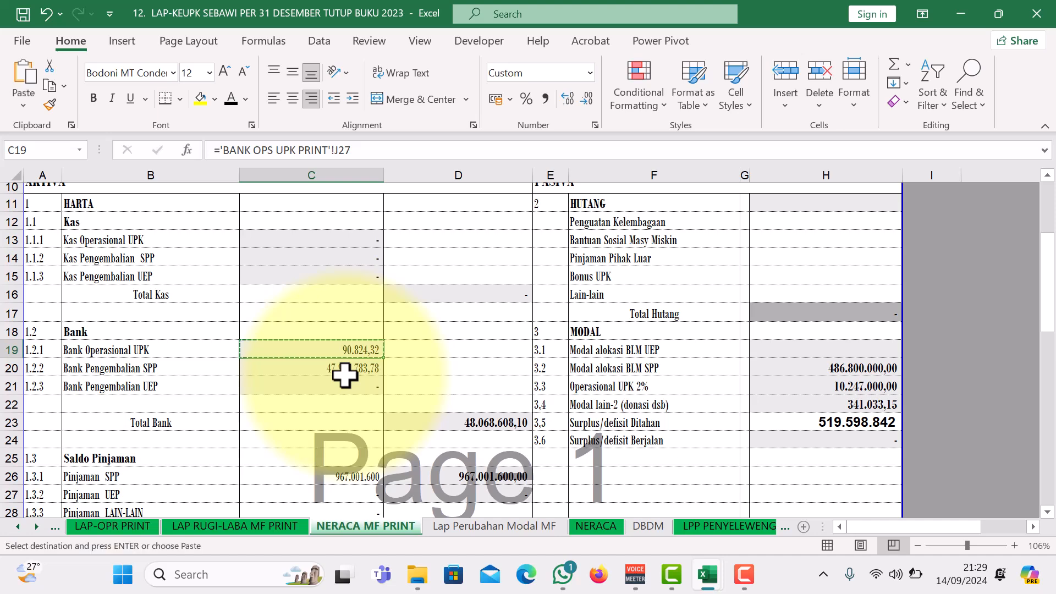
{"action": "mouse_move", "coordinate": [708, 574]}
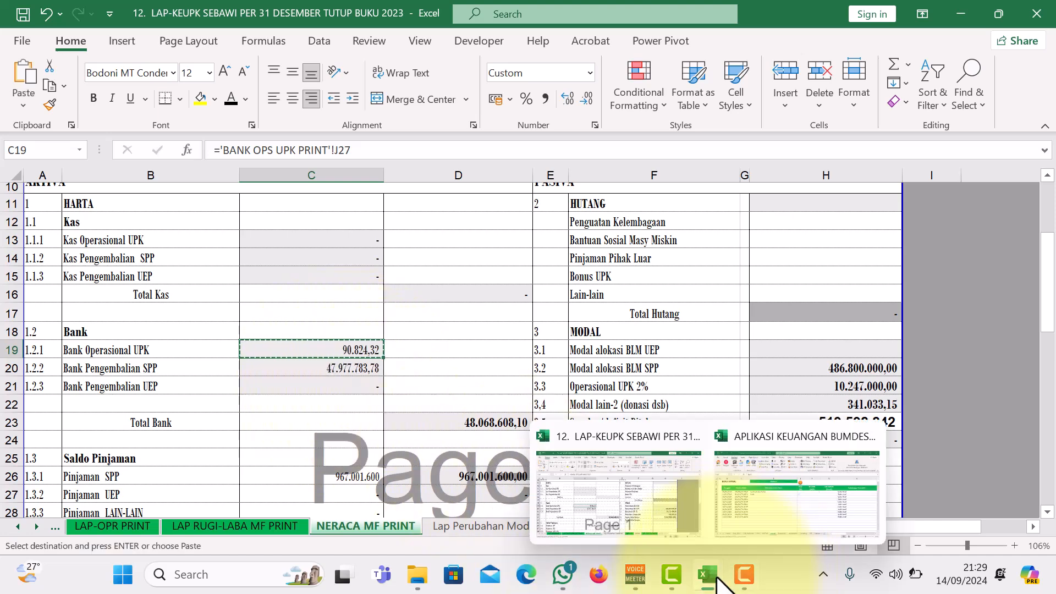
{"action": "left_click", "coordinate": [754, 512]}
{"action": "left_click", "coordinate": [633, 279]}
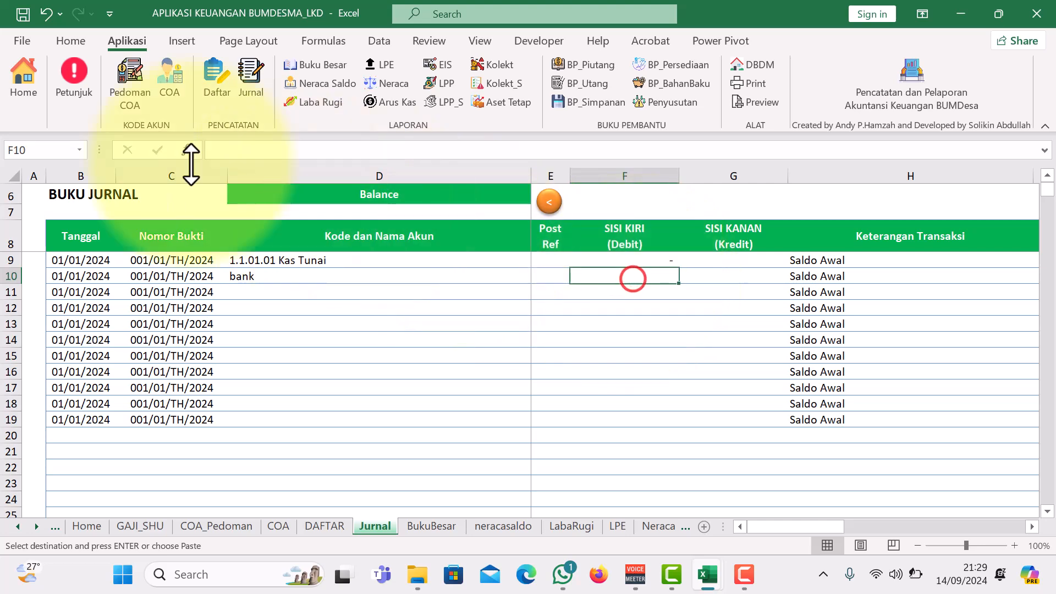
{"action": "left_click", "coordinate": [72, 40]}
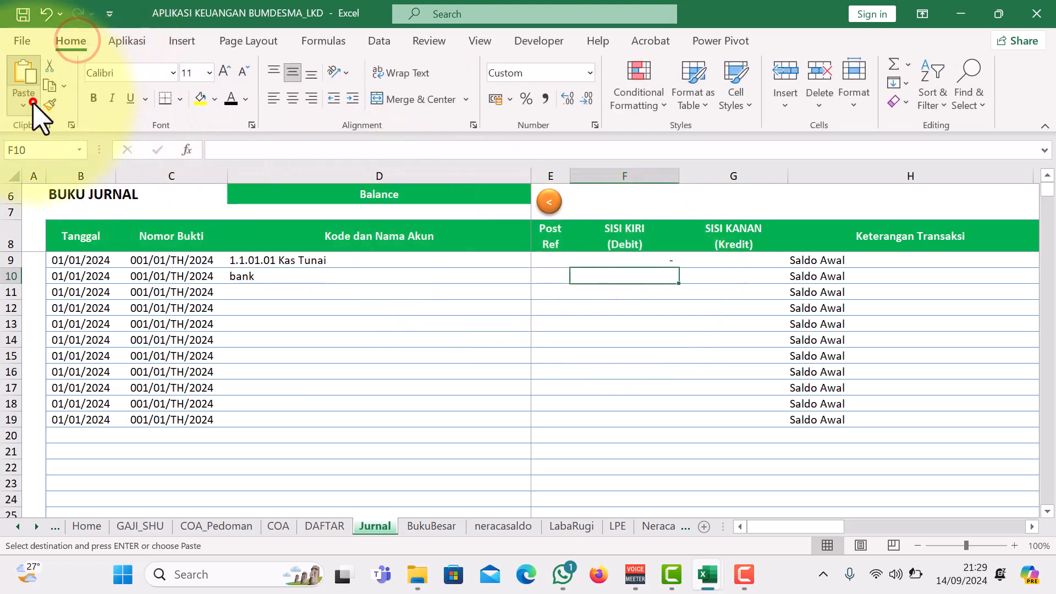
{"action": "left_click", "coordinate": [30, 103]}
{"action": "left_click", "coordinate": [20, 226]}
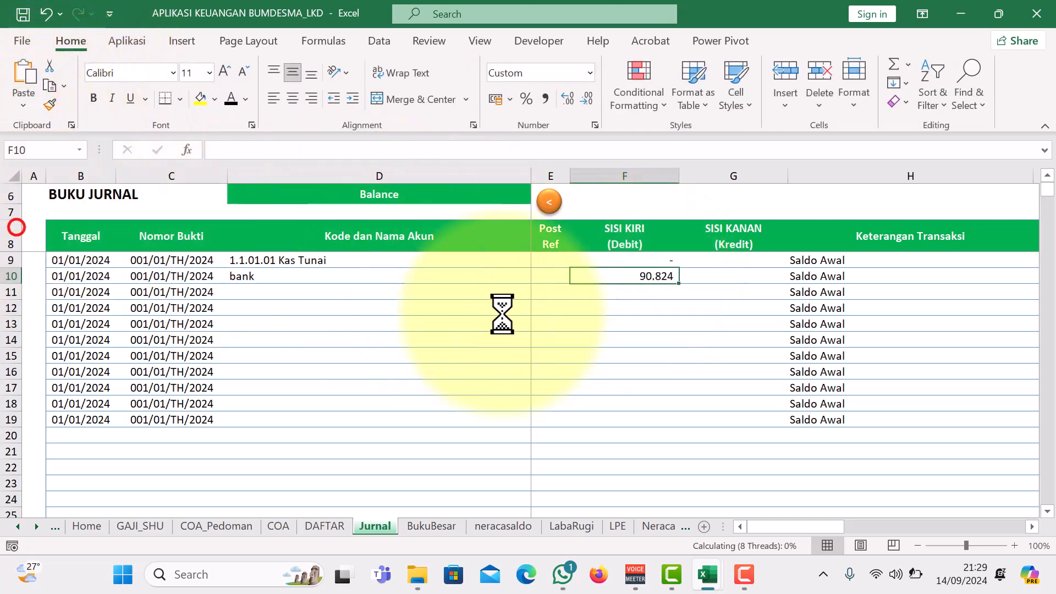
Look up accounts in D10 with the keyword kas and assign 1.1.01.03 Kas di Bank Kalbar_Ops to journal row 10.
{"action": "left_click", "coordinate": [410, 278]}
{"action": "left_click", "coordinate": [540, 276]}
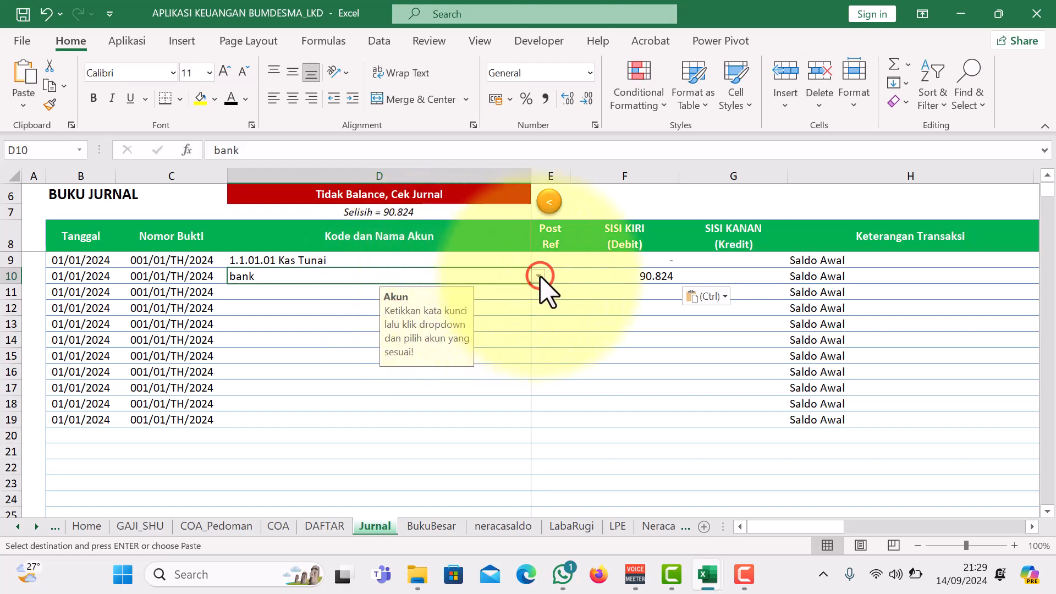
{"action": "left_click", "coordinate": [540, 276]}
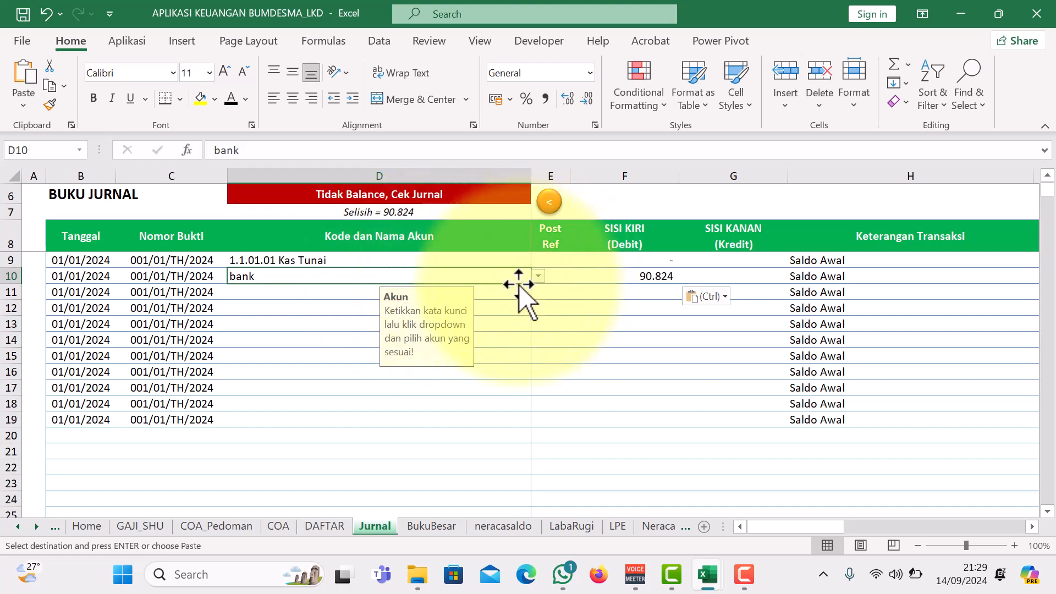
{"action": "type", "text": "kas"}
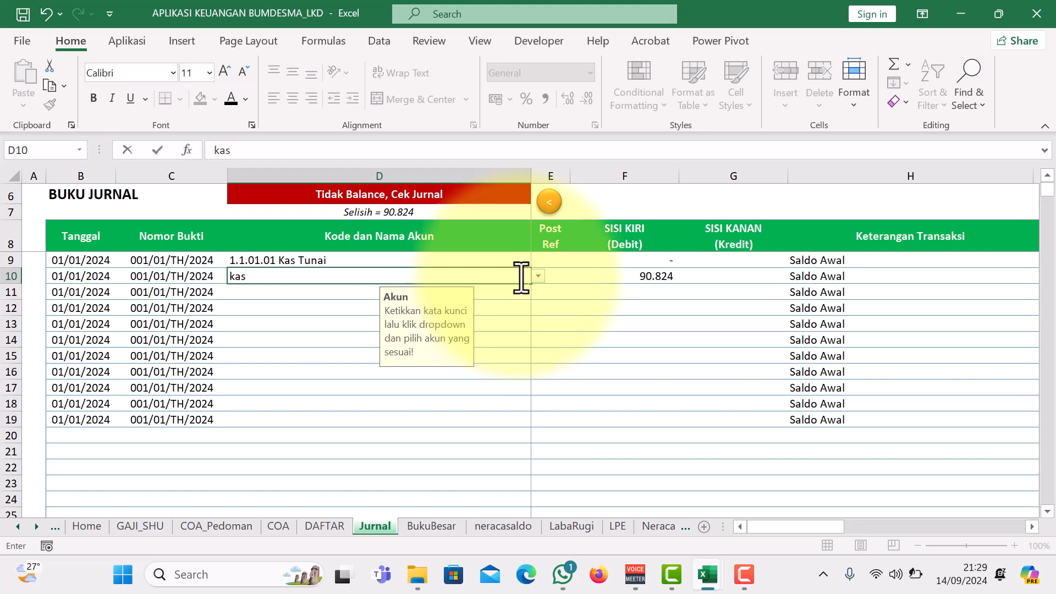
{"action": "left_click", "coordinate": [538, 275]}
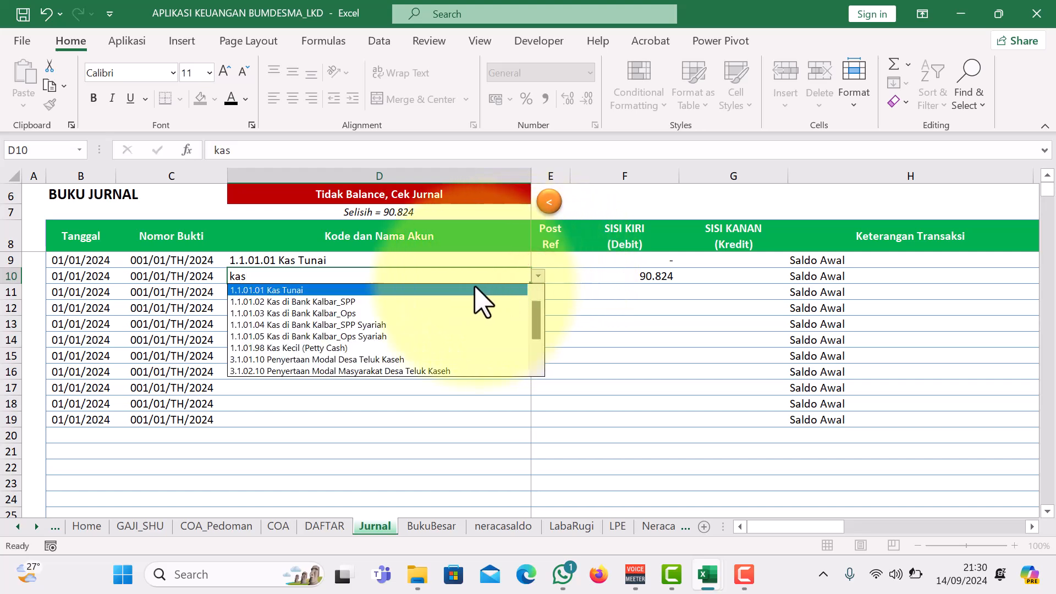
{"action": "left_click", "coordinate": [397, 313]}
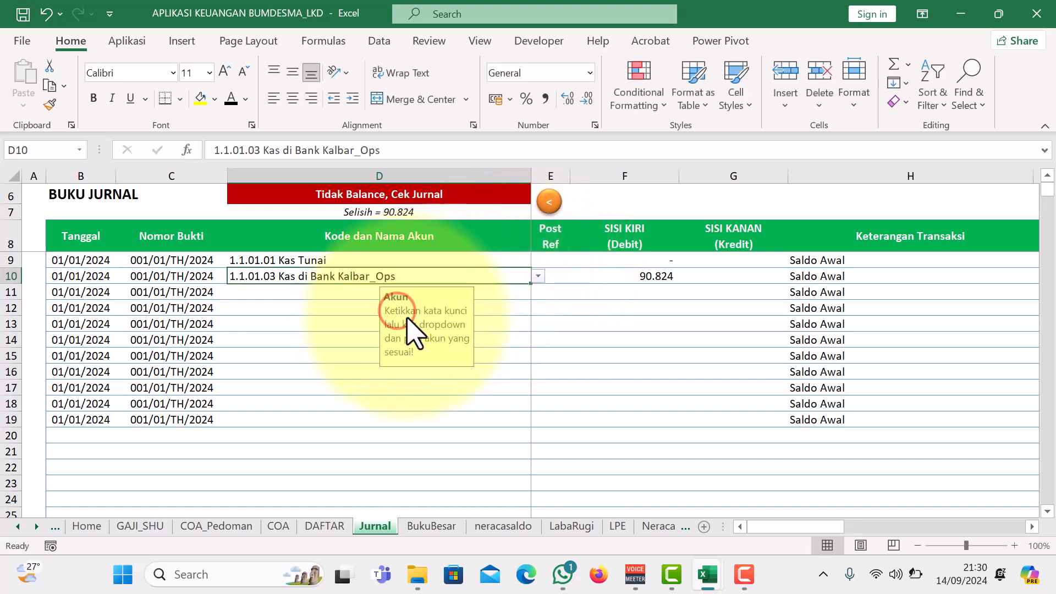
Look up accounts in D11 with the keyword kas and assign 1.1.01.02 Kas di Bank Kalbar_SPP to journal row 11.
{"action": "left_click", "coordinate": [305, 298]}
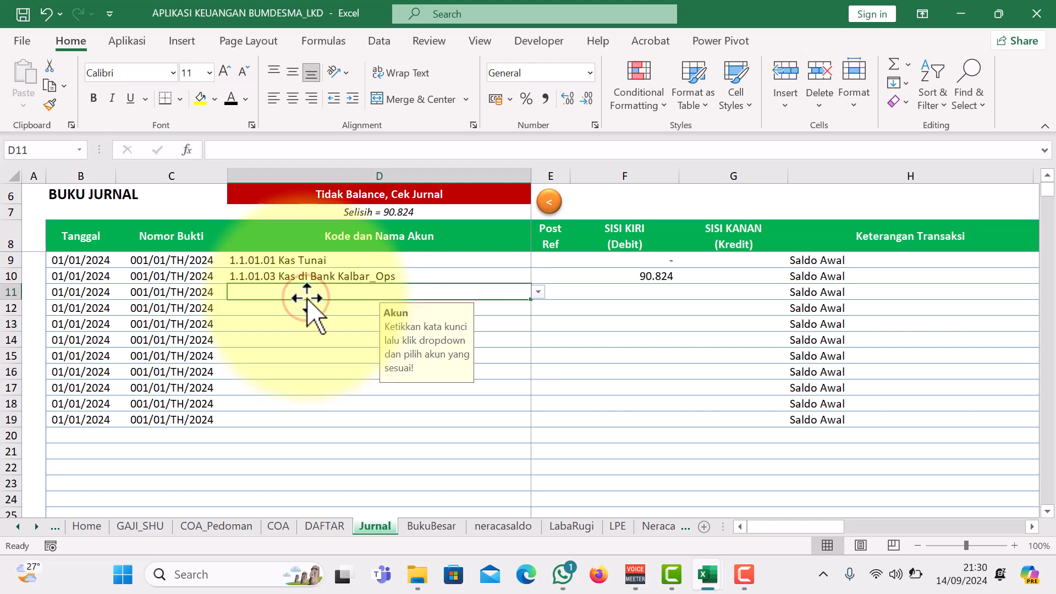
{"action": "type", "text": "kas"}
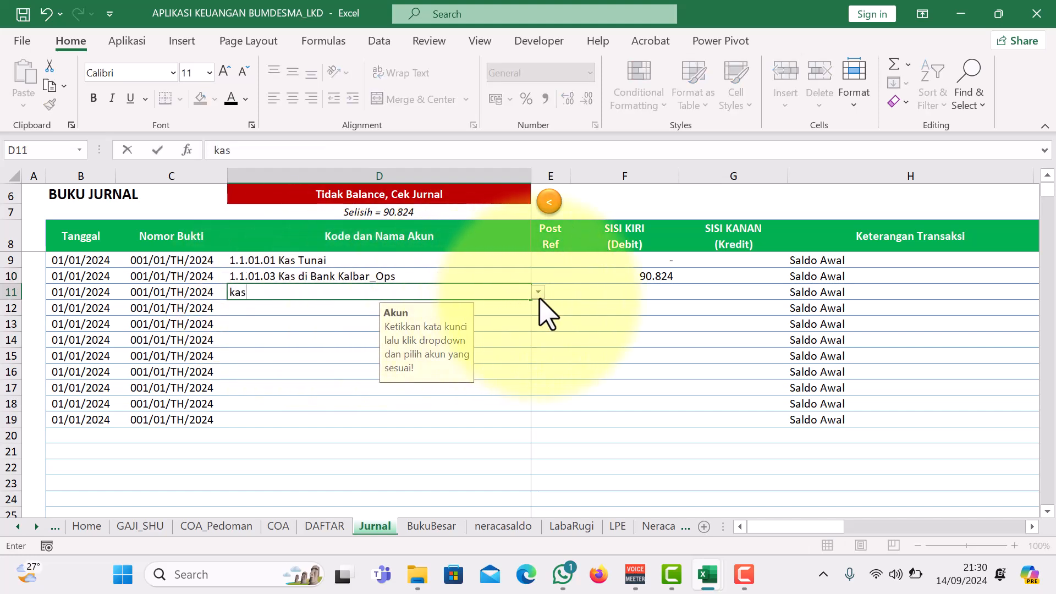
{"action": "left_click", "coordinate": [538, 291]}
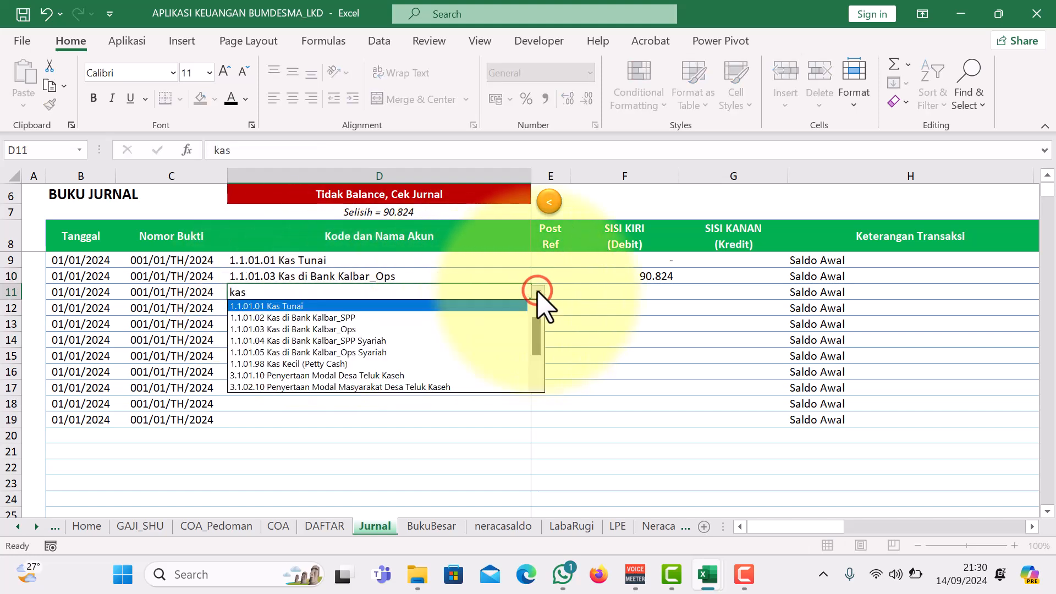
{"action": "left_click", "coordinate": [471, 312]}
Copy the Bank Pengembalian SPP balance (C20) from the LAP-KEUPK SEBAWI workbook and paste it as a value into Jurnal debit cell F11.
{"action": "mouse_move", "coordinate": [707, 575]}
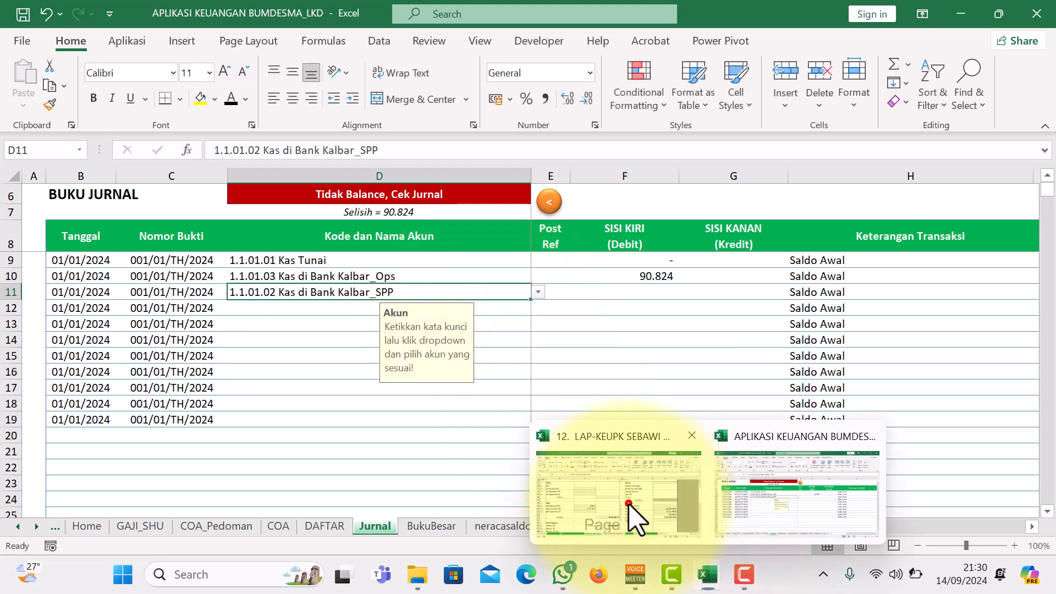
{"action": "left_click", "coordinate": [628, 503]}
{"action": "left_click", "coordinate": [352, 370]}
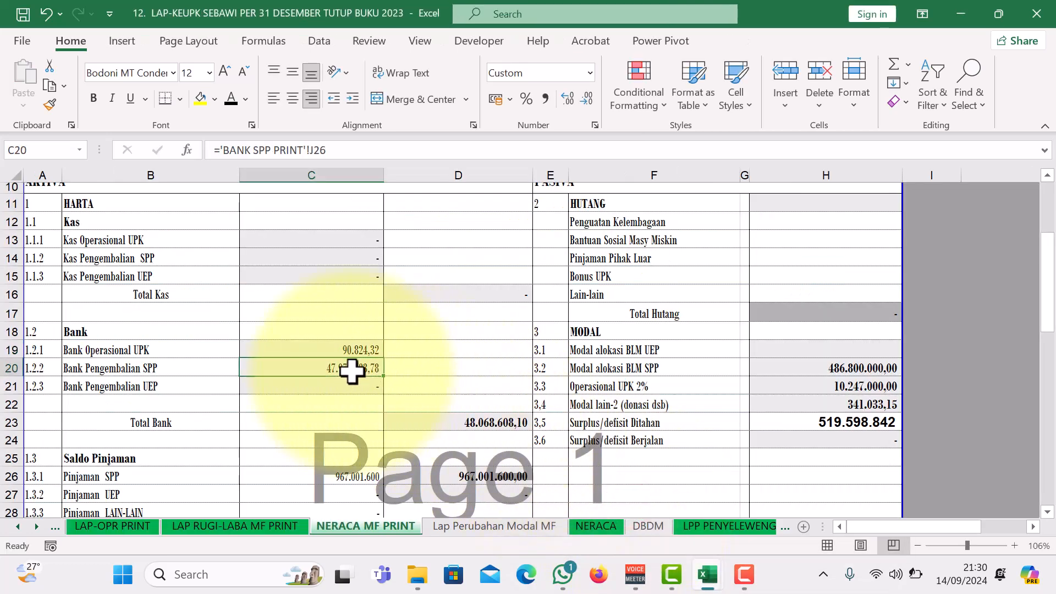
{"action": "key", "text": "ctrl+c"}
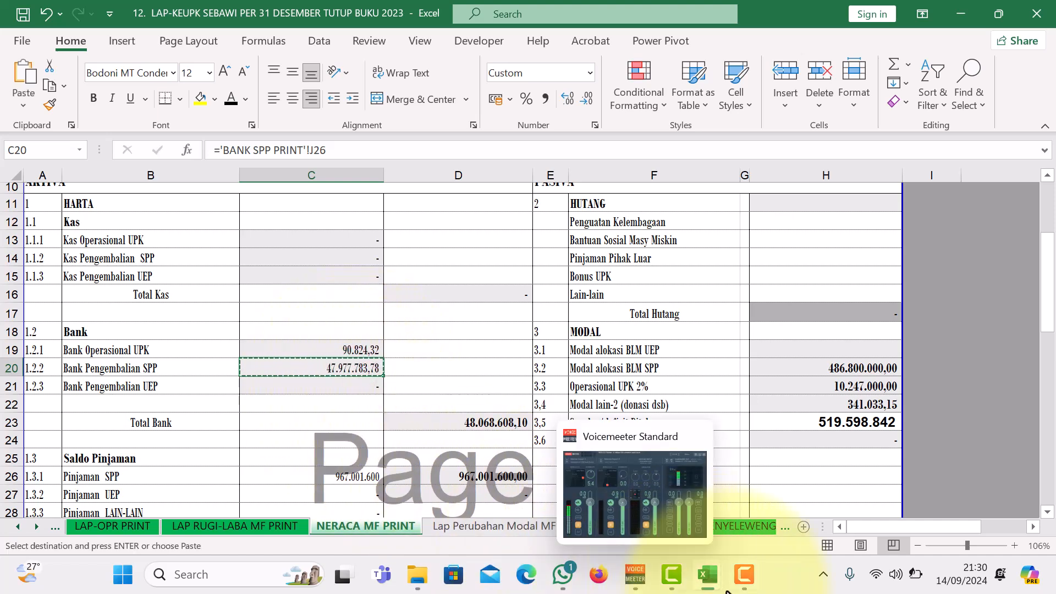
{"action": "mouse_move", "coordinate": [707, 572]}
{"action": "left_click", "coordinate": [737, 534]}
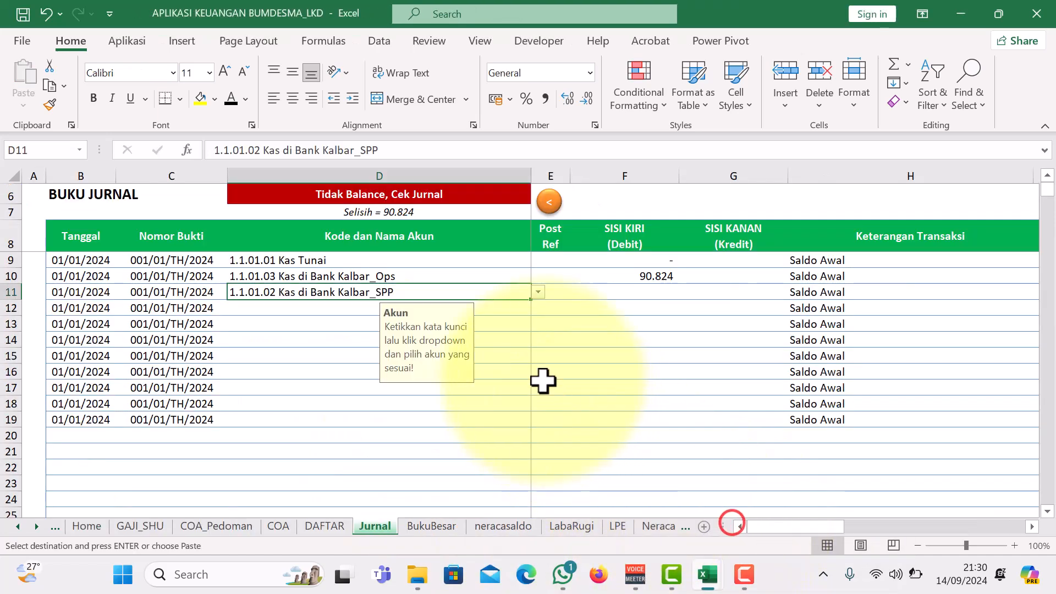
{"action": "left_click", "coordinate": [620, 293]}
{"action": "left_click", "coordinate": [23, 105]}
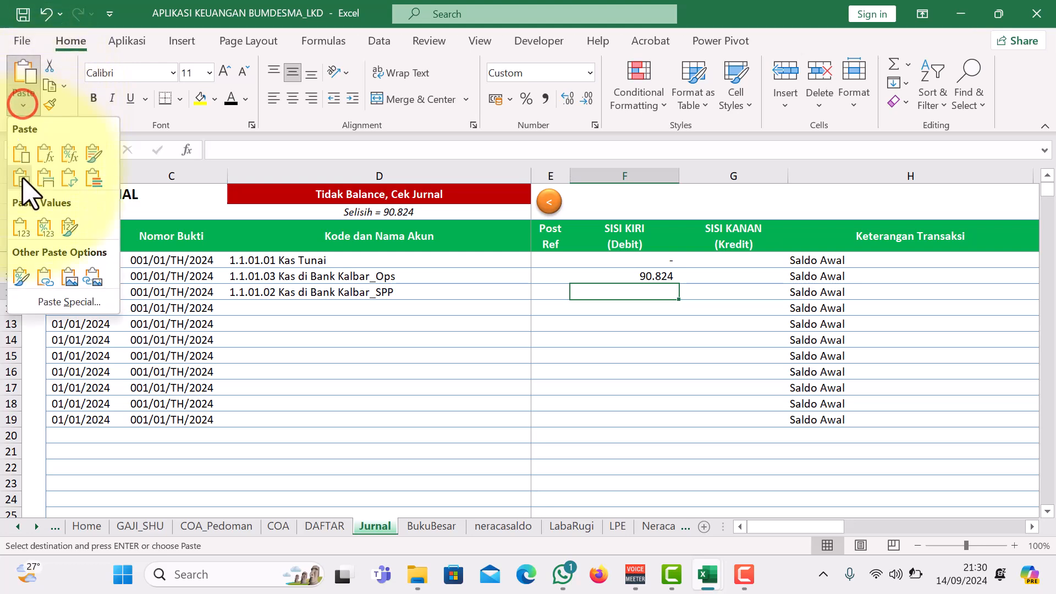
{"action": "left_click", "coordinate": [17, 221]}
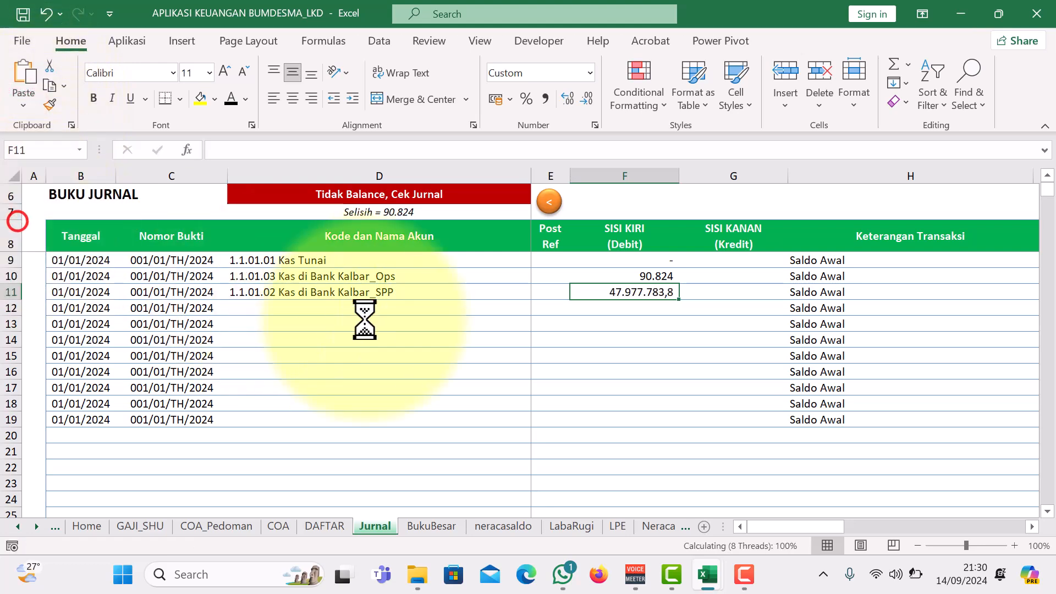
Copy the Pinjaman SPP balance (C26) from the LAP-KEUPK SEBAWI workbook and paste it as a value into Jurnal debit cell F12.
{"action": "left_click", "coordinate": [295, 310]}
{"action": "mouse_move", "coordinate": [716, 590]}
{"action": "left_click", "coordinate": [630, 510]}
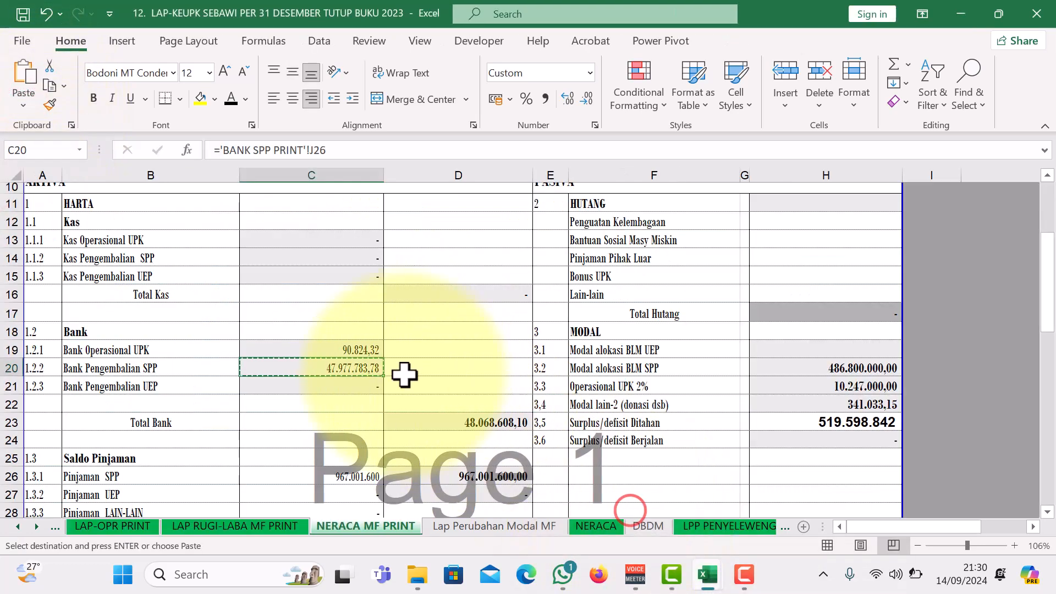
{"action": "scroll", "coordinate": [404, 373], "scroll_direction": "down", "scroll_amount": 2}
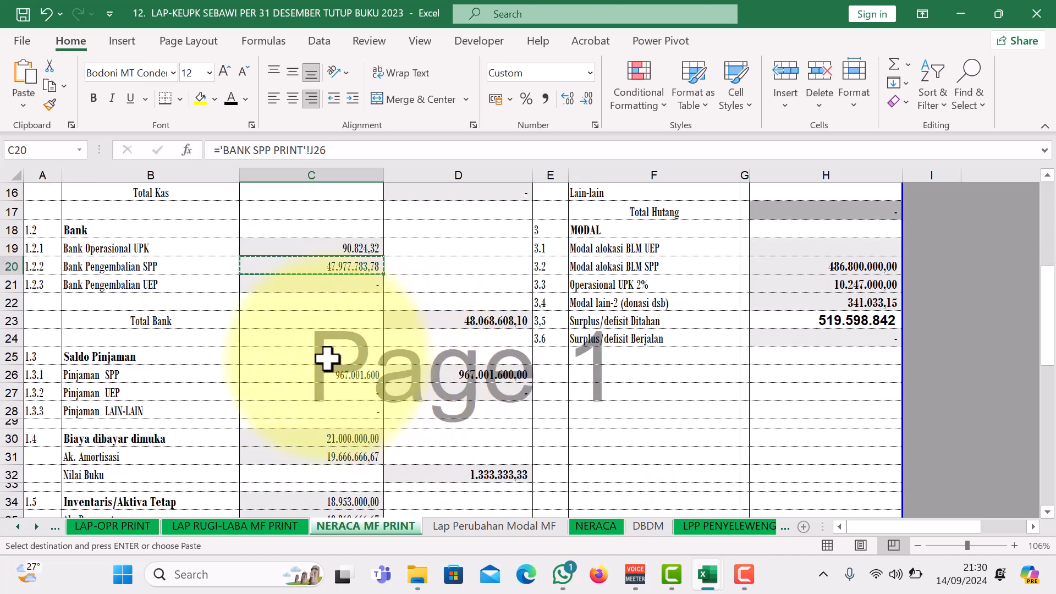
{"action": "scroll", "coordinate": [328, 358], "scroll_direction": "down", "scroll_amount": 2}
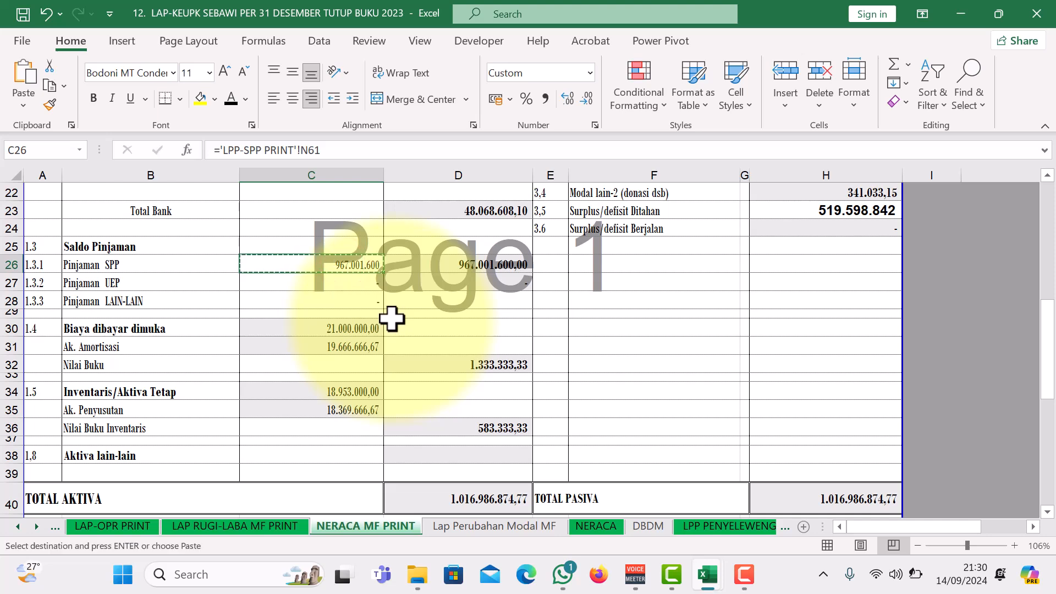
{"action": "key", "text": "ctrl+Tab"}
{"action": "left_click", "coordinate": [631, 309]}
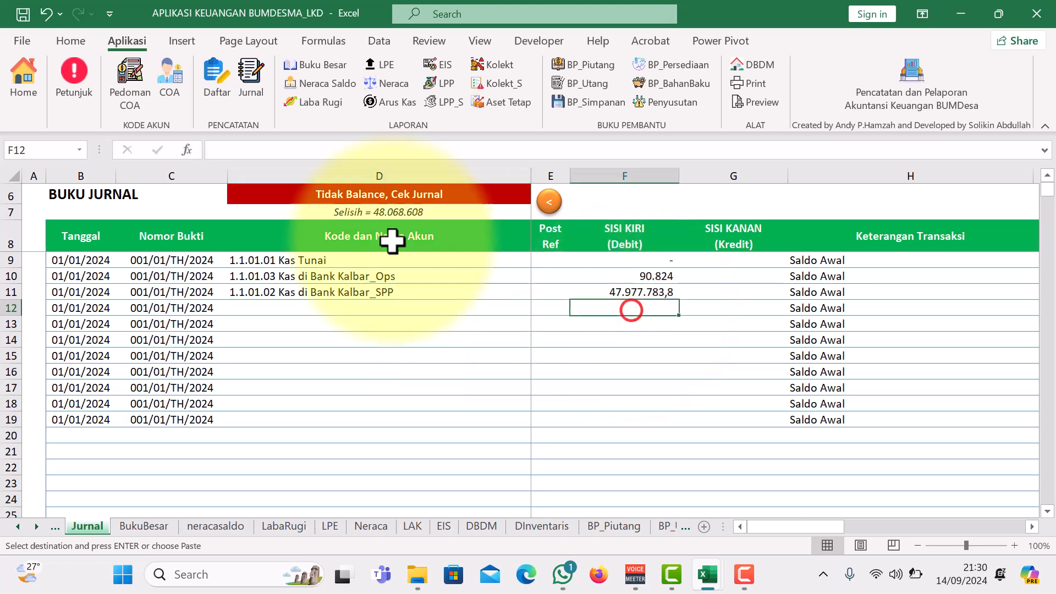
{"action": "left_click", "coordinate": [68, 41]}
{"action": "left_click", "coordinate": [23, 101]}
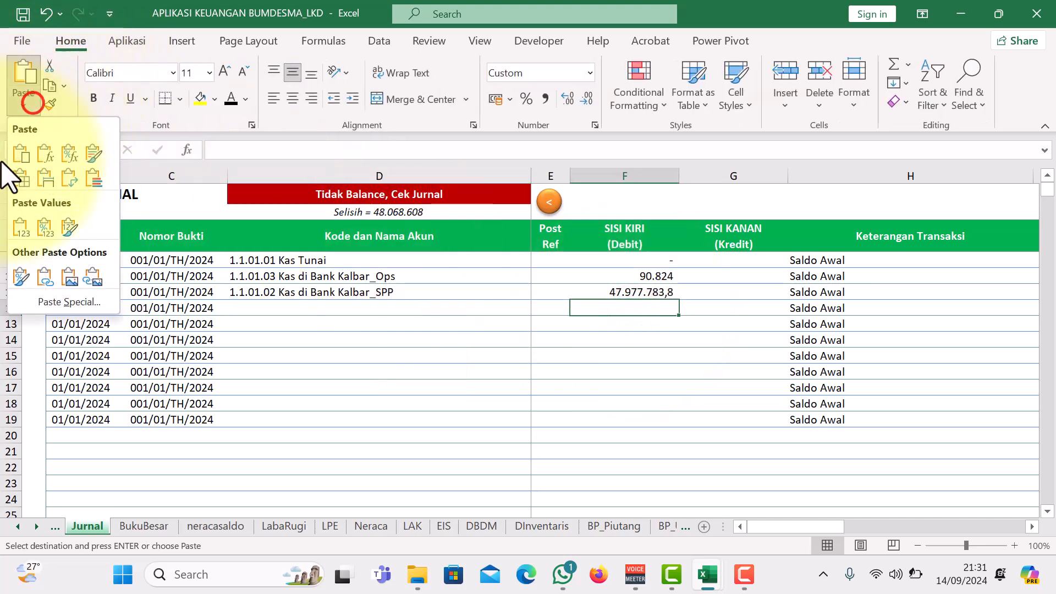
{"action": "left_click", "coordinate": [16, 226]}
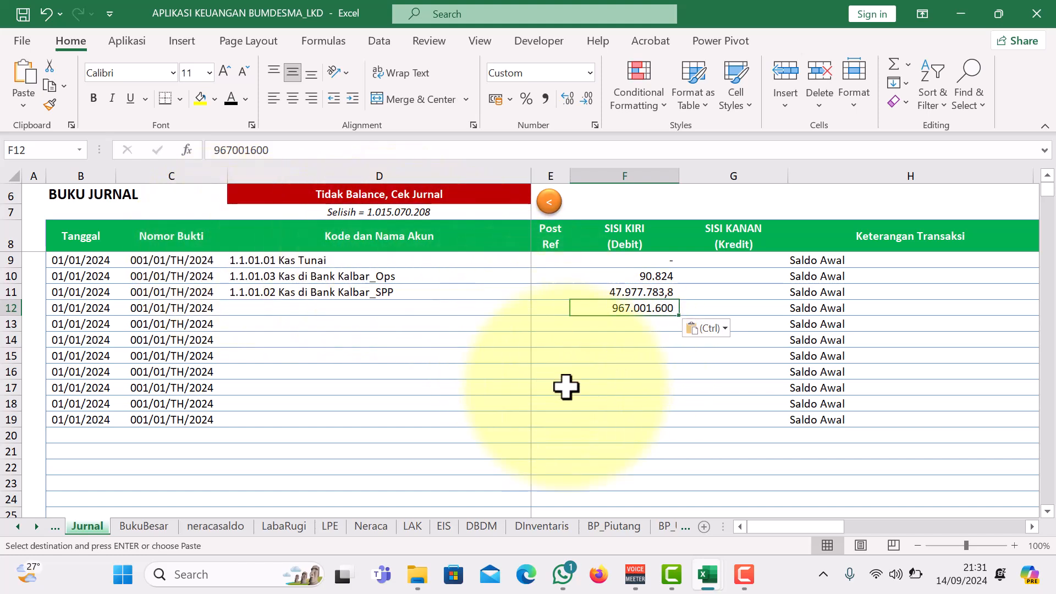
Look up accounts in D12 with the keyword piutang and assign 1.1.03.02 Piutang SPP to journal row 12.
{"action": "left_click", "coordinate": [264, 308]}
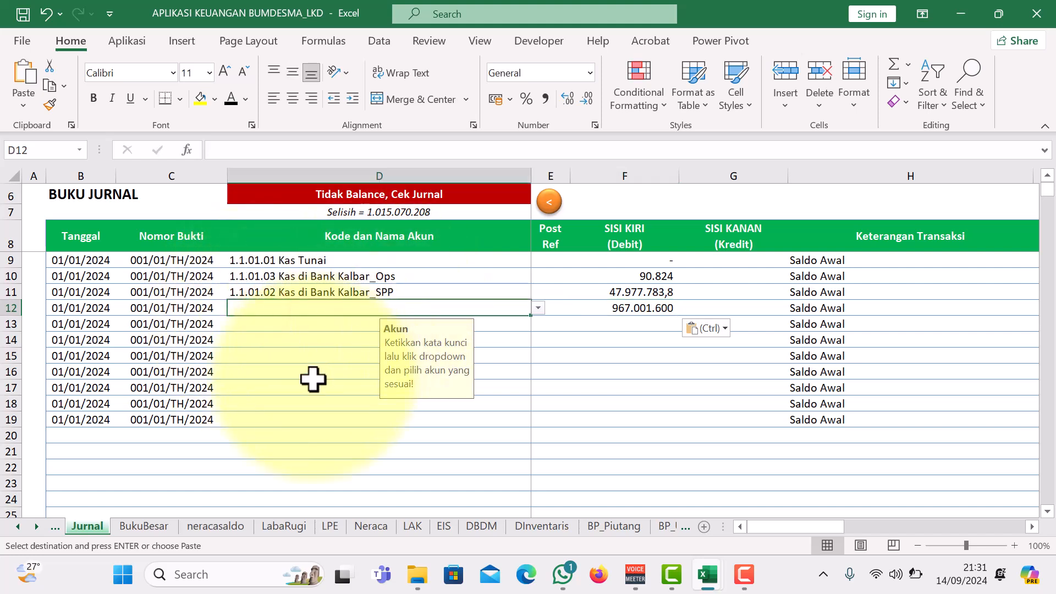
{"action": "type", "text": "piutang"}
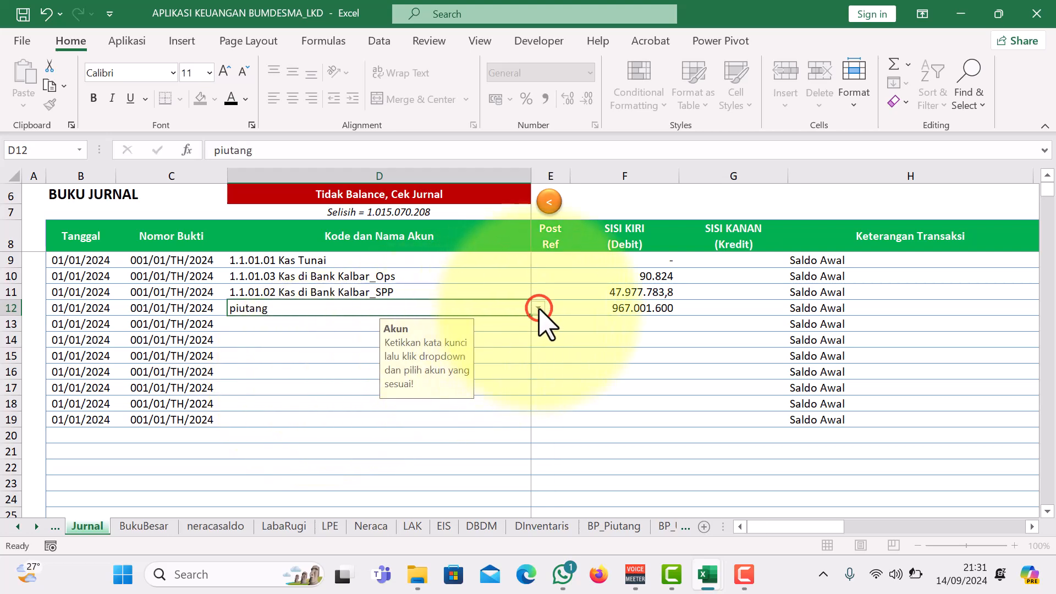
{"action": "left_click", "coordinate": [538, 308]}
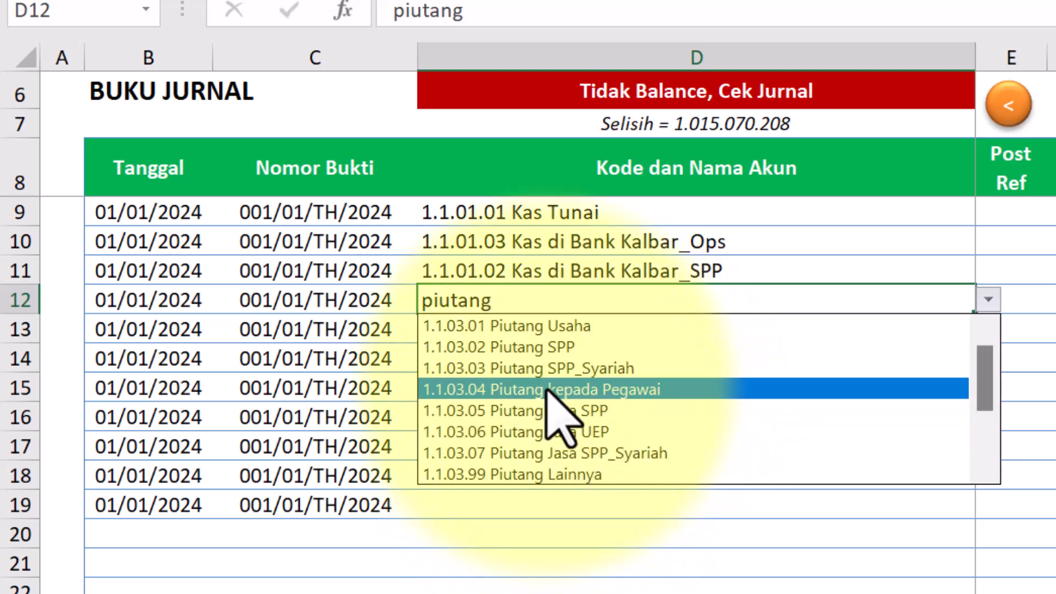
{"action": "left_click", "coordinate": [575, 347]}
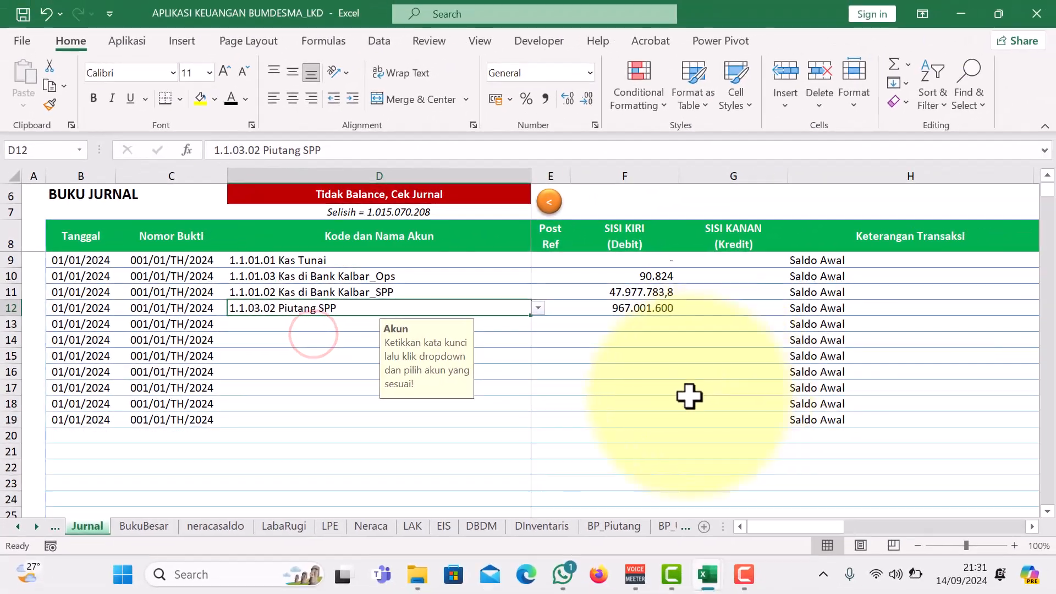
Look up accounts in D13 with the keyword piutang and assign 1.1.03.05 Piutang Jasa SPP to journal row 13.
{"action": "mouse_move", "coordinate": [709, 584]}
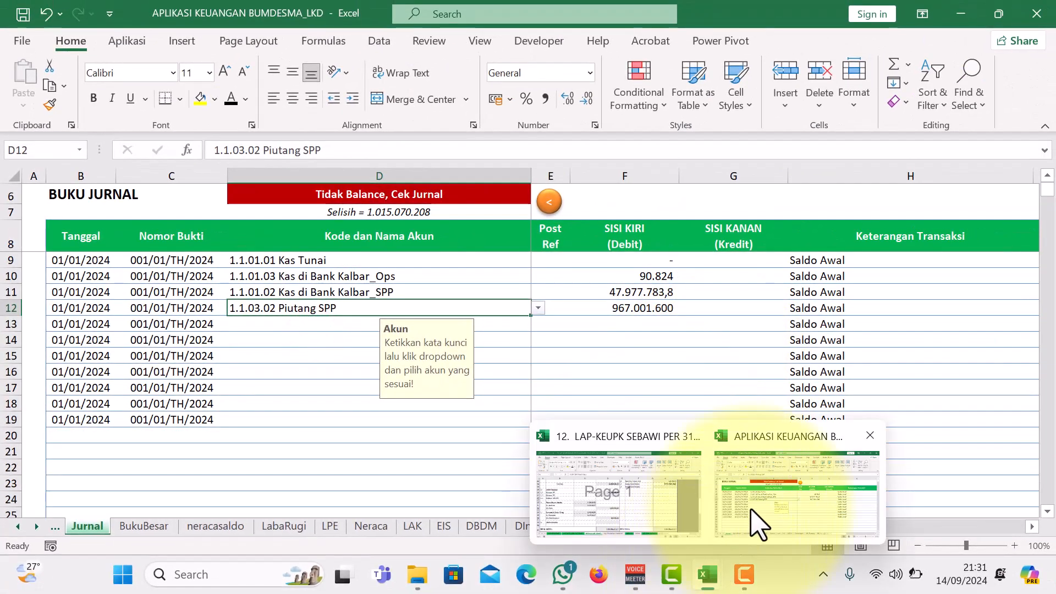
{"action": "left_click", "coordinate": [312, 327]}
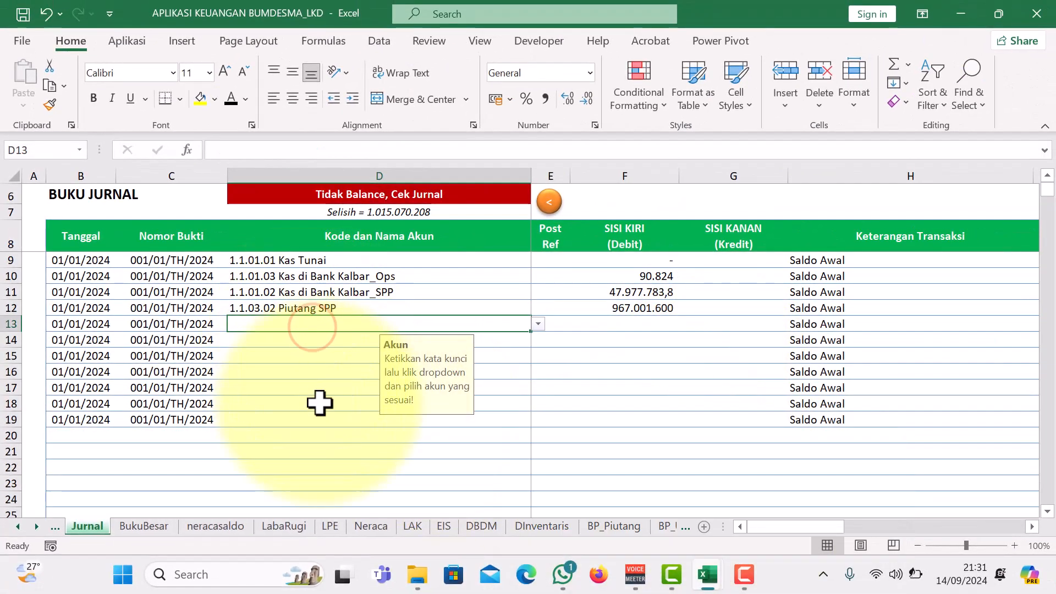
{"action": "type", "text": "pi"}
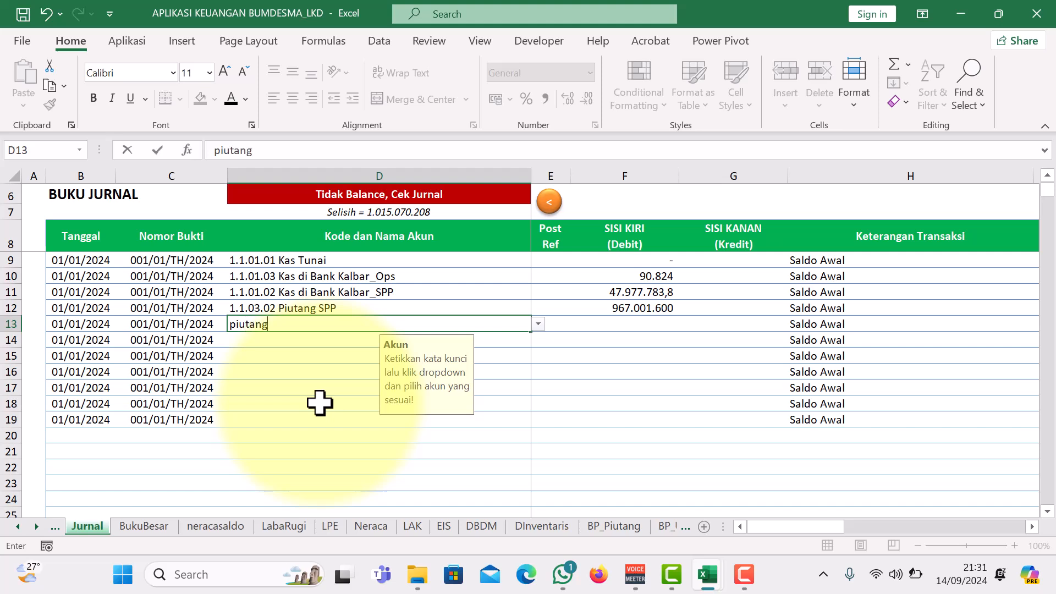
{"action": "type", "text": "utang"}
{"action": "left_click", "coordinate": [538, 324]}
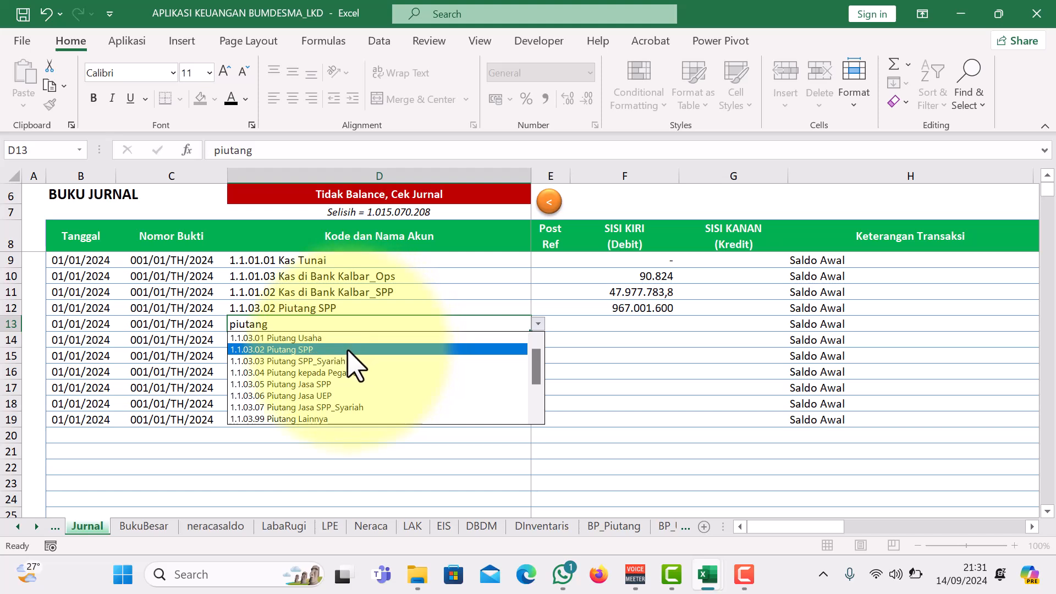
{"action": "left_click", "coordinate": [315, 383]}
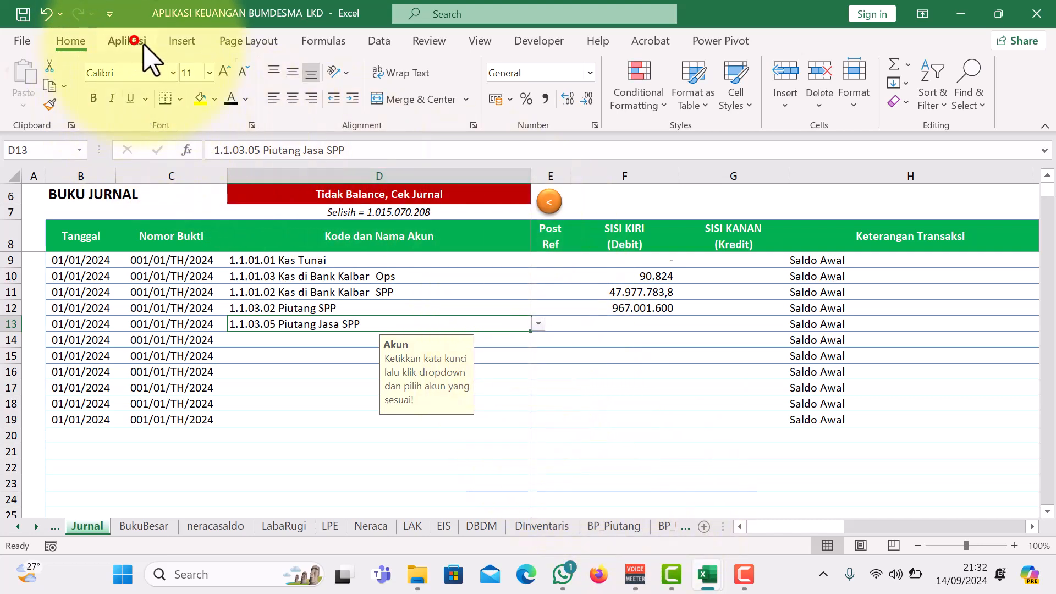
Open the LPP report and copy the total of the Jasa arrears (Tunggakan) column in Q111.
{"action": "left_click", "coordinate": [128, 41]}
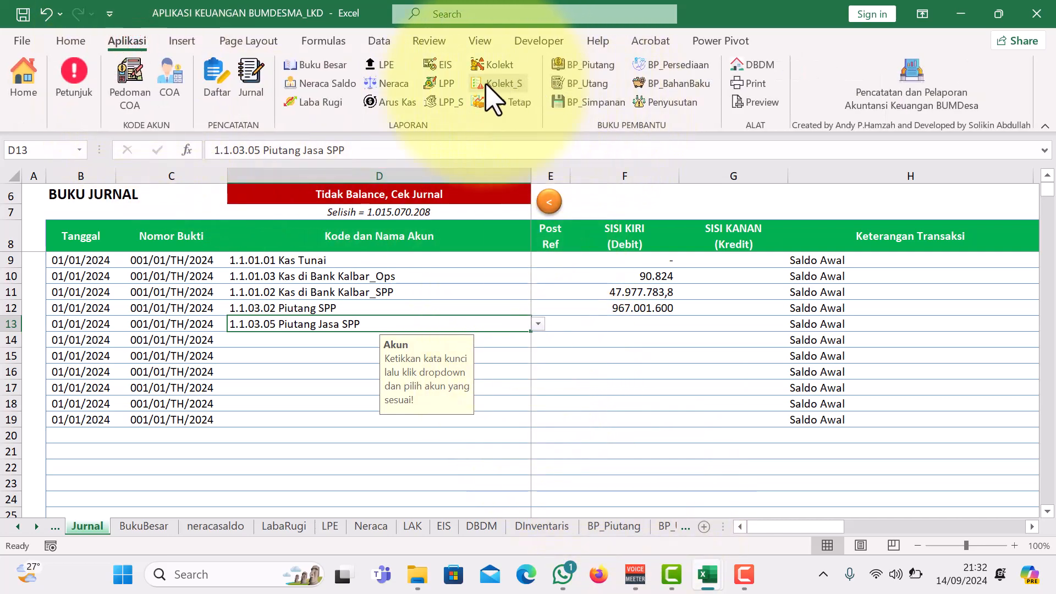
{"action": "left_click", "coordinate": [446, 83]}
{"action": "left_click_drag", "start_coordinate": [861, 526], "coordinate": [708, 436]}
{"action": "scroll", "coordinate": [695, 389], "scroll_direction": "down", "scroll_amount": 9}
{"action": "scroll", "coordinate": [696, 406], "scroll_direction": "down", "scroll_amount": 20}
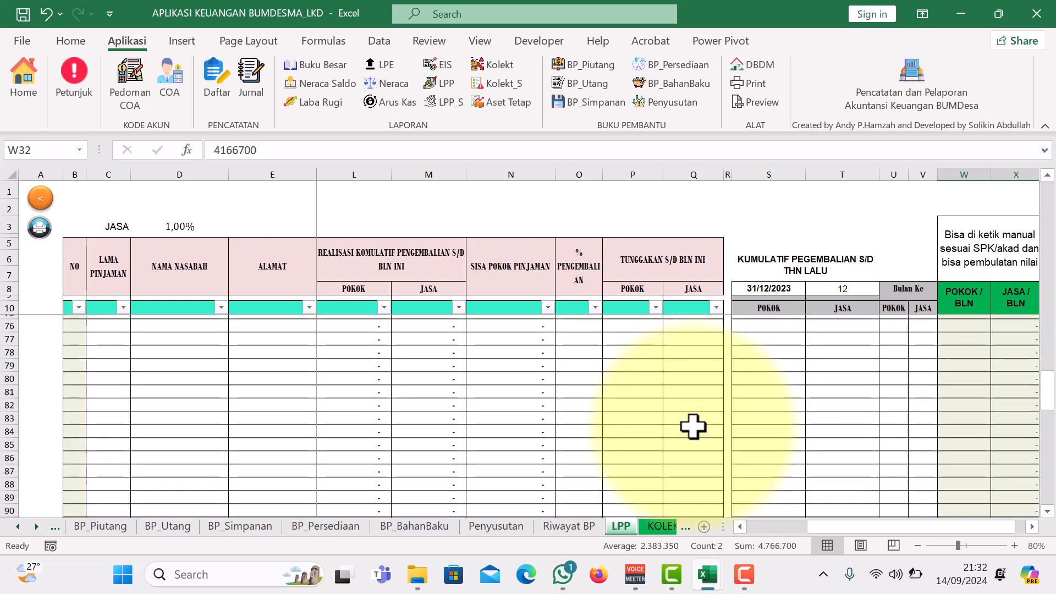
{"action": "left_click", "coordinate": [708, 378]}
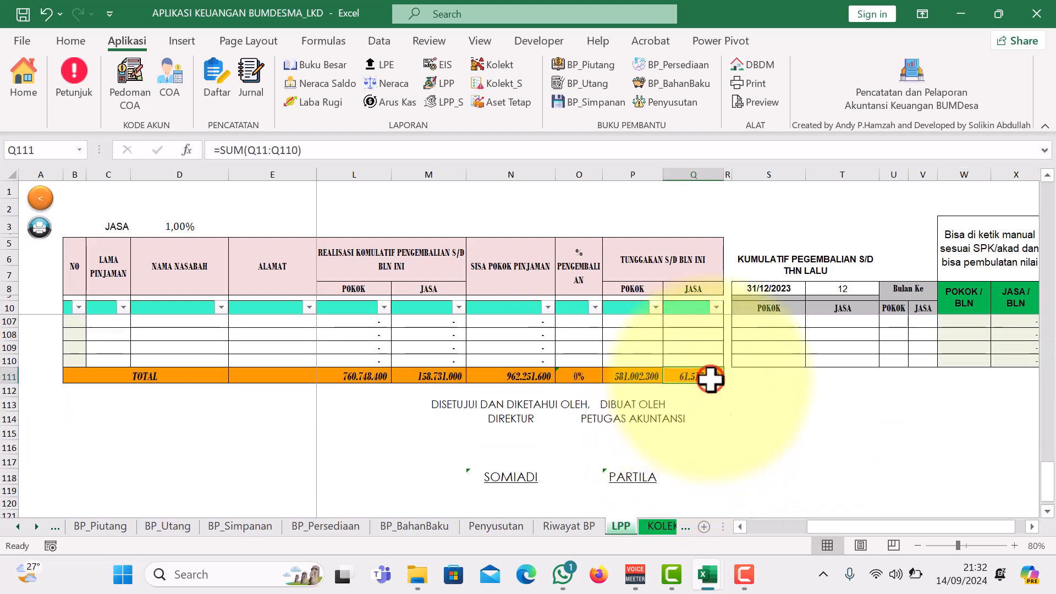
{"action": "key", "text": "ctrl+c"}
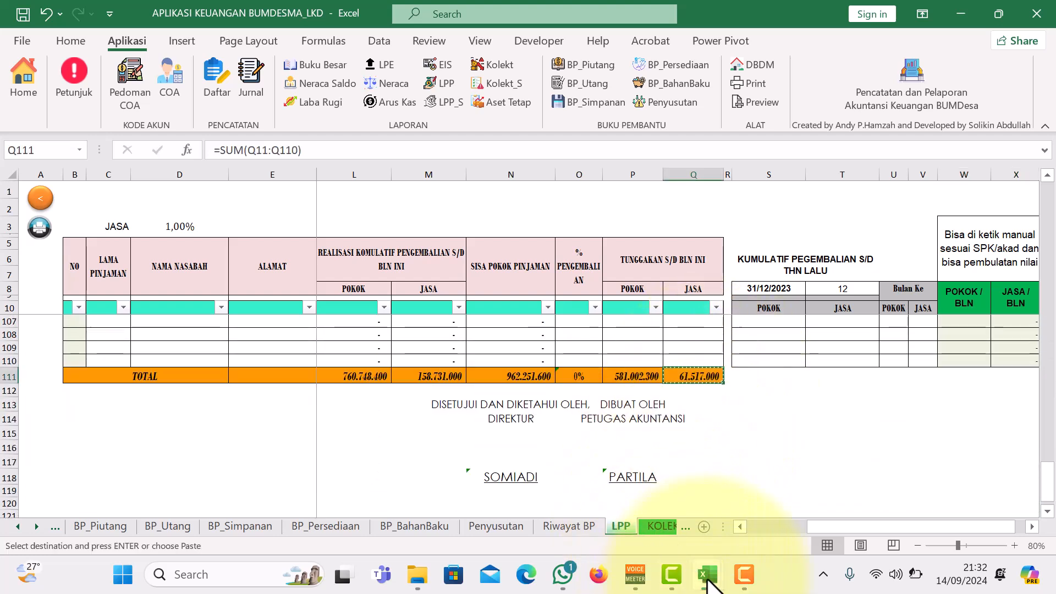
Return to the Jurnal sheet and paste the copied Jasa arrears total as a value into debit cell F13.
{"action": "left_click", "coordinate": [15, 526]}
{"action": "left_click", "coordinate": [14, 527]}
{"action": "left_click", "coordinate": [14, 527]}
{"action": "left_click", "coordinate": [14, 527]}
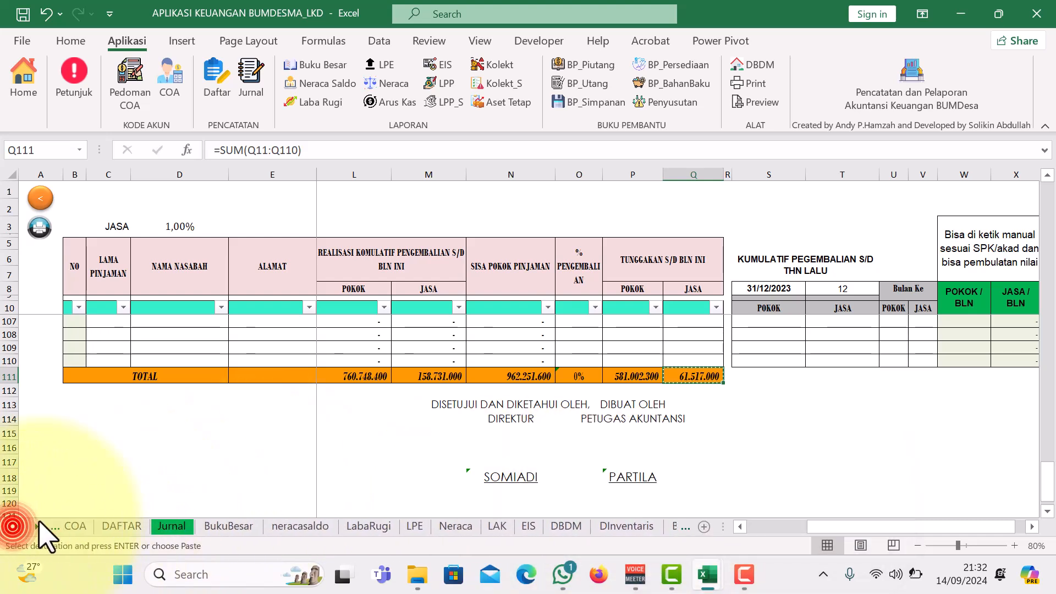
{"action": "left_click", "coordinate": [182, 525]}
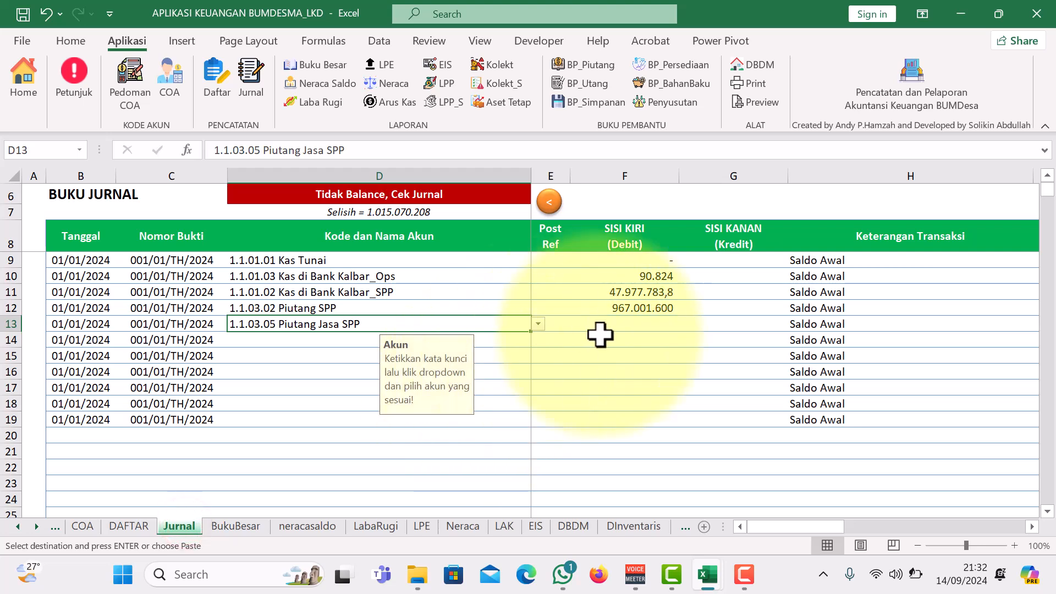
{"action": "left_click", "coordinate": [655, 324]}
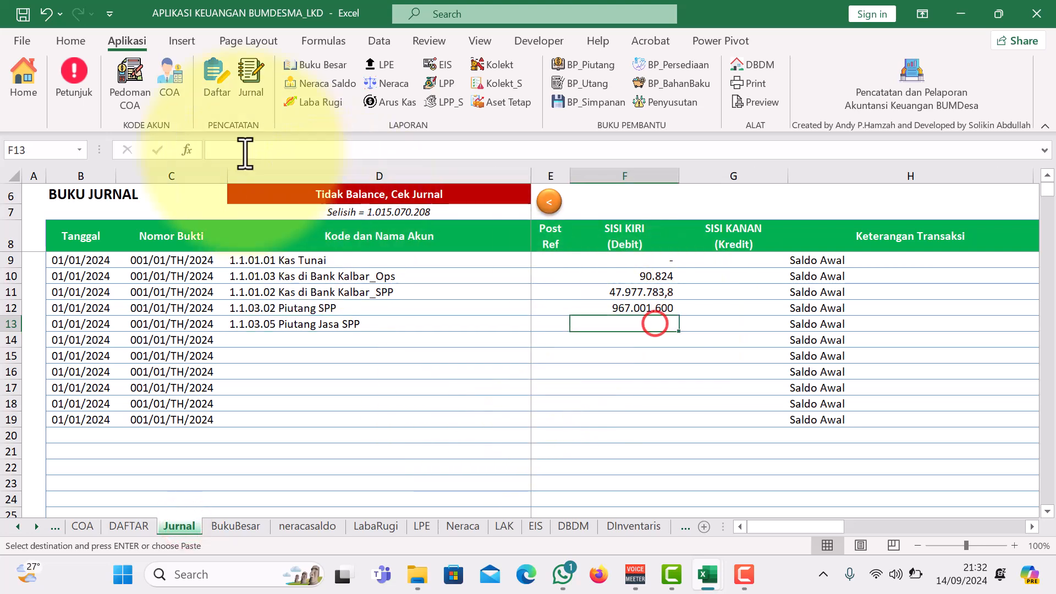
{"action": "left_click", "coordinate": [71, 40]}
{"action": "left_click", "coordinate": [25, 103]}
{"action": "left_click", "coordinate": [21, 154]}
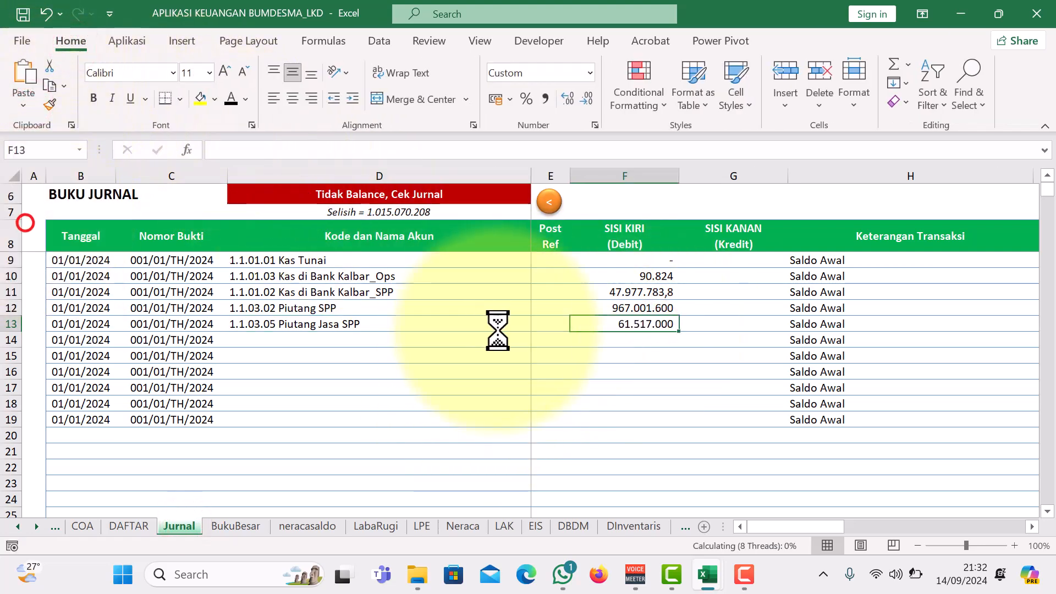
Check the Biaya dibayar dimuka amount in C30 of the Sebawi workbook's NERACA MF PRINT sheet and return to cell D14 of the journal.
{"action": "left_click", "coordinate": [341, 341]}
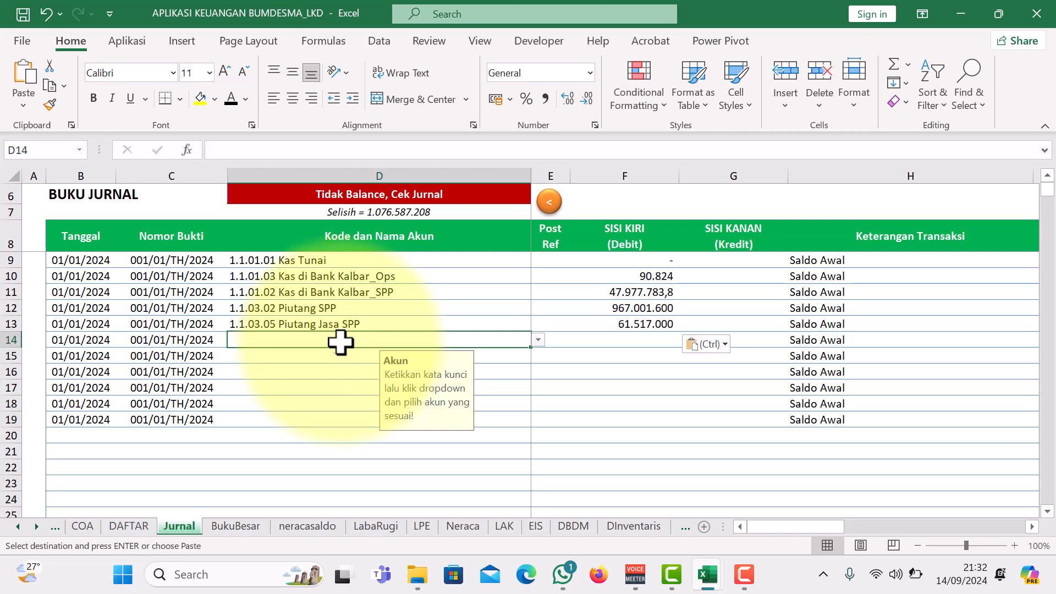
{"action": "mouse_move", "coordinate": [706, 575]}
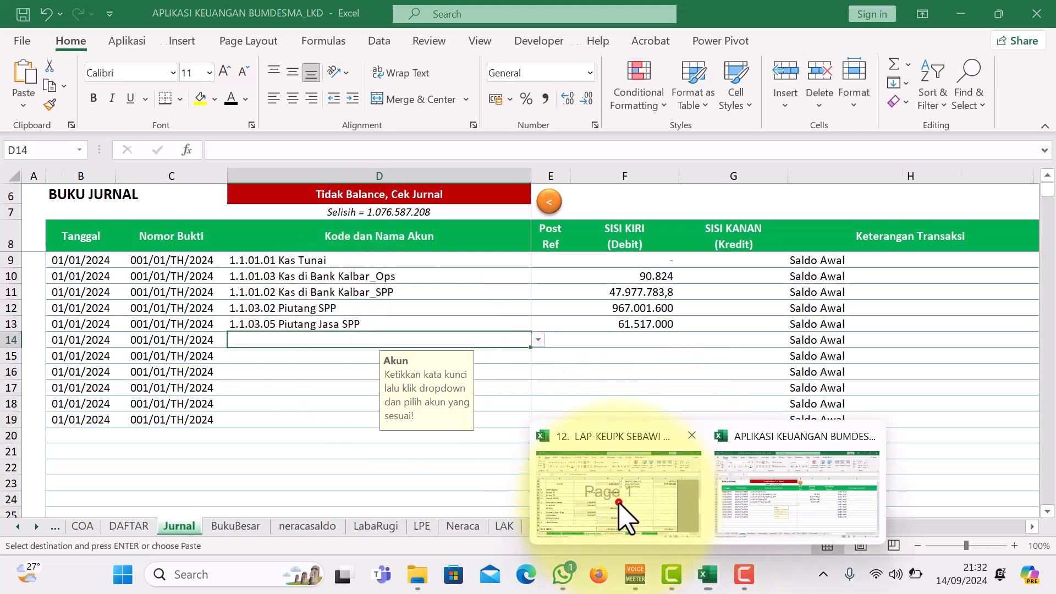
{"action": "left_click", "coordinate": [621, 506]}
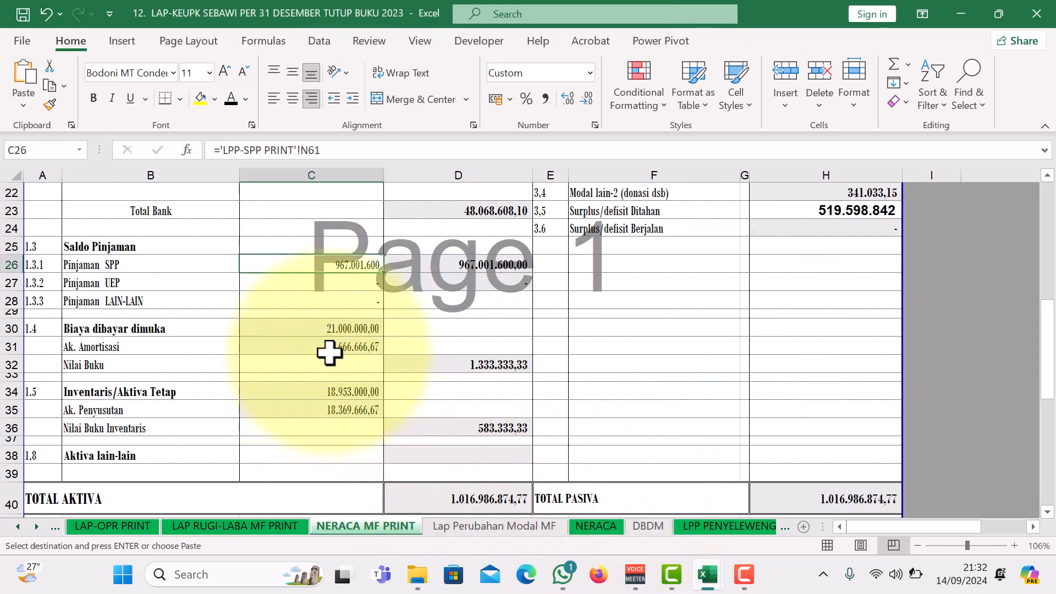
{"action": "left_click", "coordinate": [342, 328]}
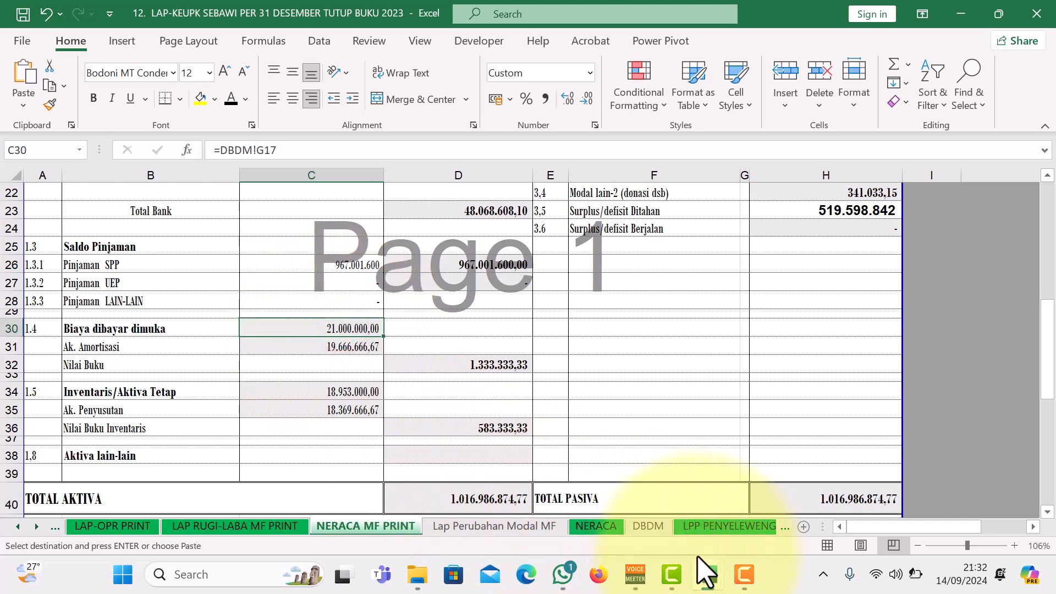
{"action": "mouse_move", "coordinate": [707, 575]}
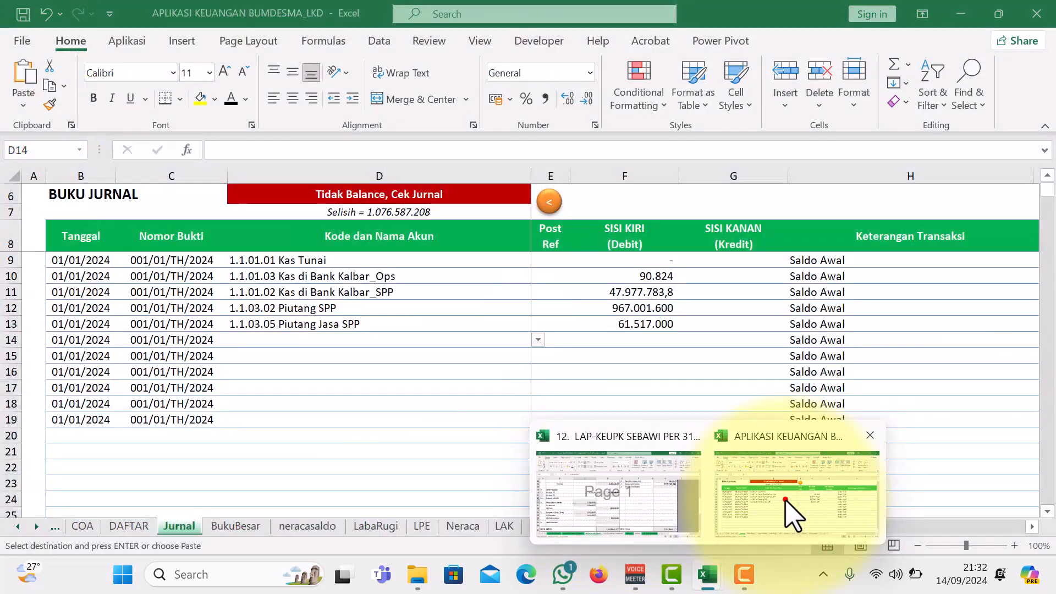
{"action": "left_click", "coordinate": [786, 498]}
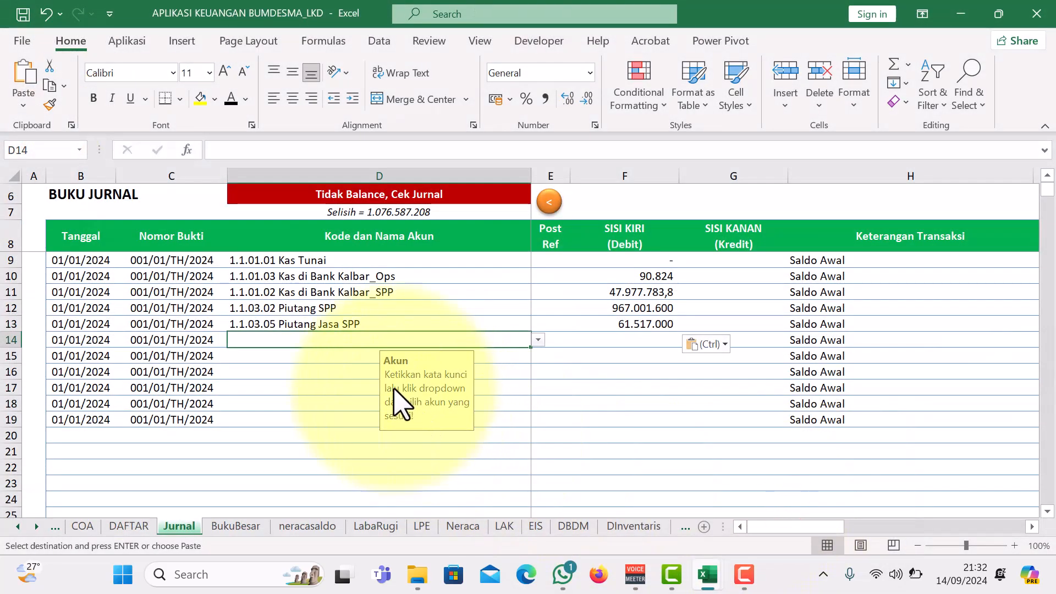
Look up accounts in D14 with the keyword sewa, assign 1.1.07.01 Sewa Dibayar Dimuka, and enter a debit of 21.000.000 in F14.
{"action": "type", "text": "sewa"}
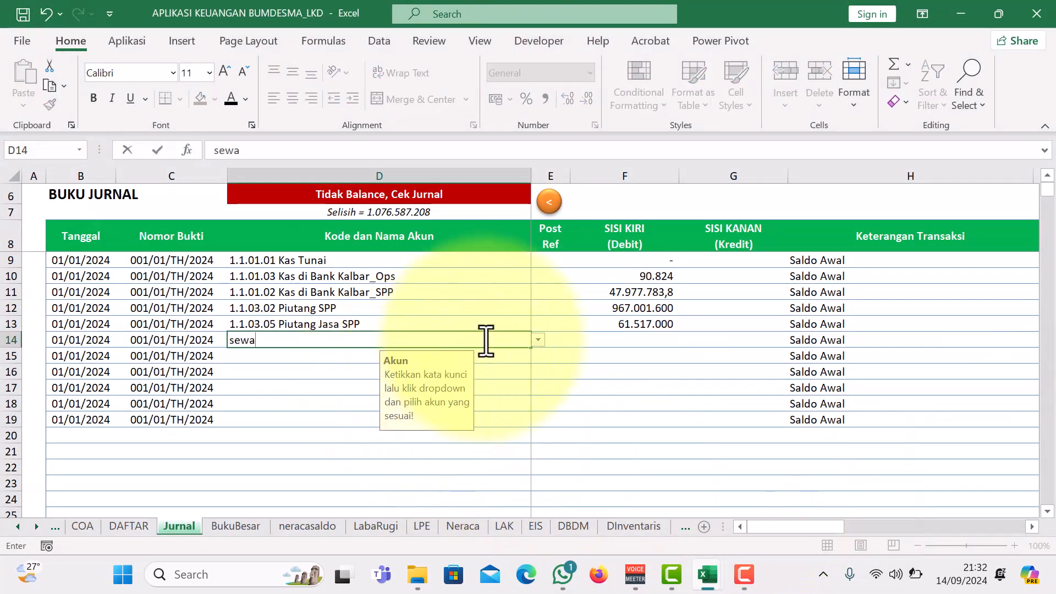
{"action": "left_click", "coordinate": [538, 340]}
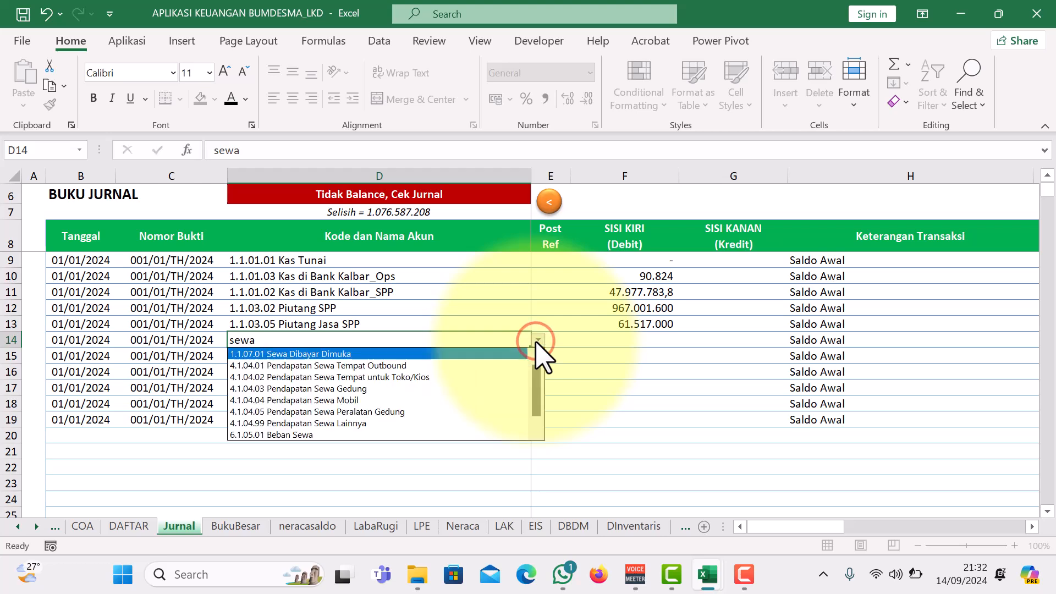
{"action": "left_click", "coordinate": [481, 354]}
{"action": "left_click", "coordinate": [636, 341]}
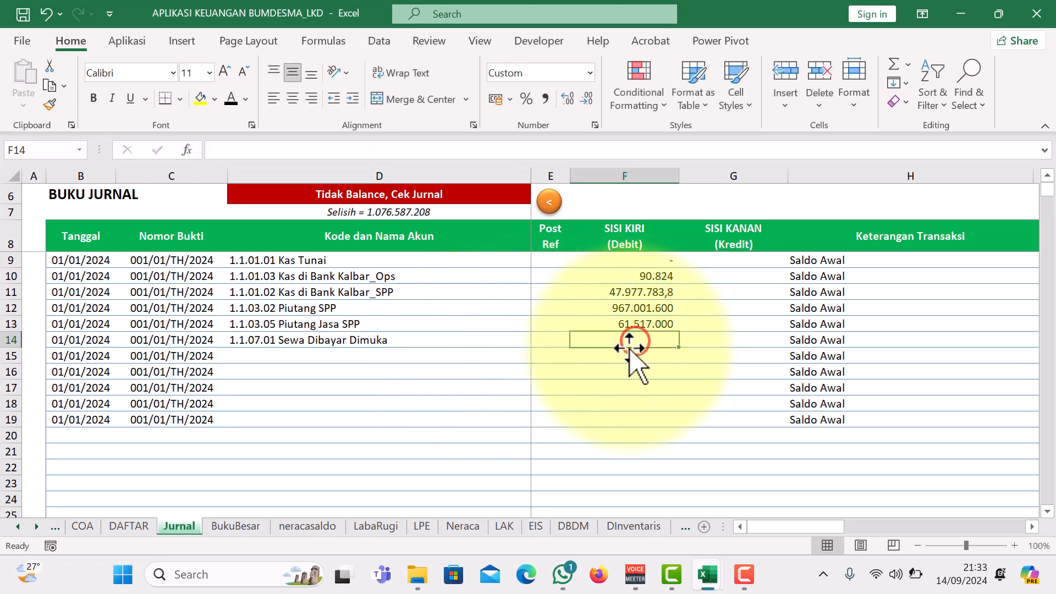
{"action": "type", "text": "21."}
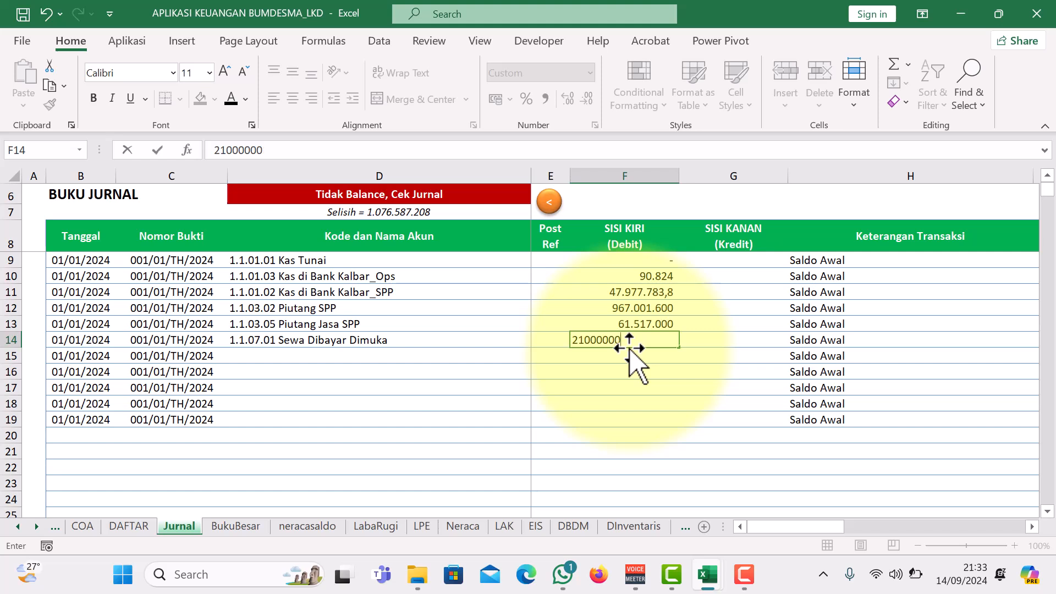
{"action": "type", "text": "000.000"}
{"action": "key", "text": "Return"}
Look up accounts in D15 with the keyword peralatan and assign 1.3.03.01 Peralatan dan Mesin to journal row 15.
{"action": "left_click", "coordinate": [343, 358]}
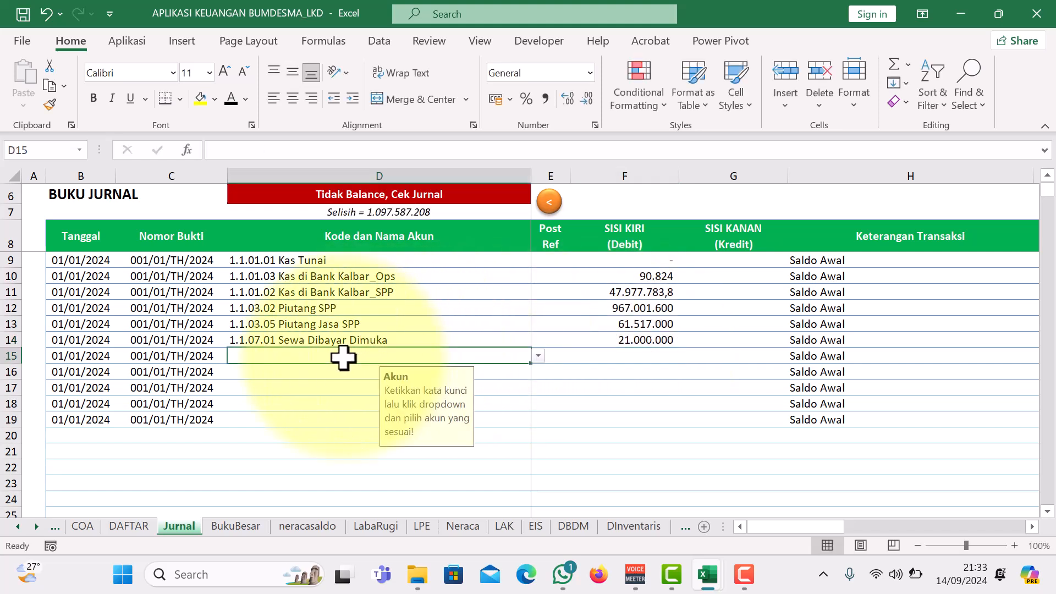
{"action": "type", "text": "peralatan"}
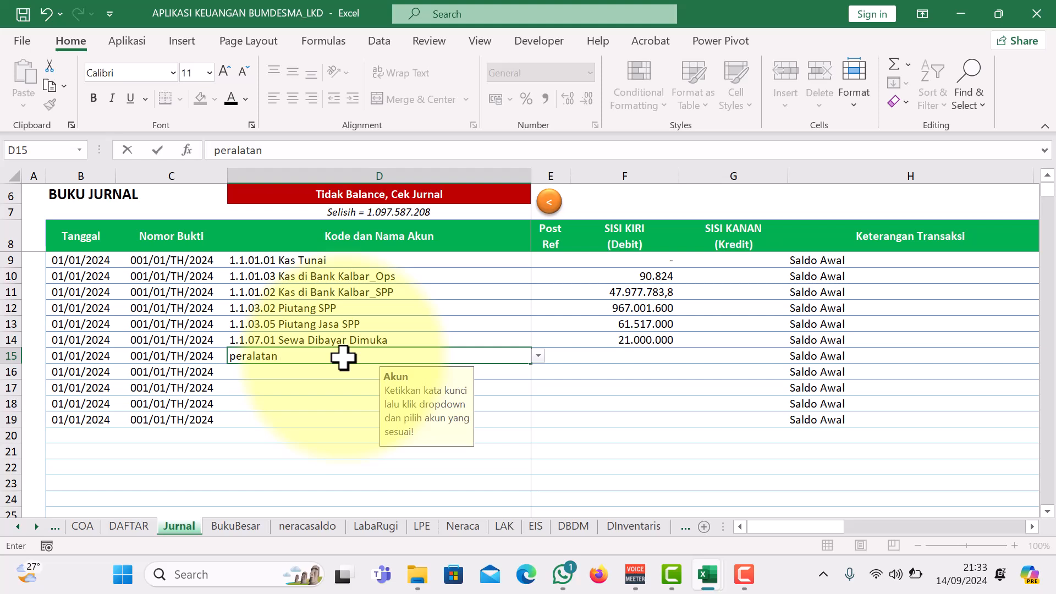
{"action": "left_click", "coordinate": [538, 357]}
{"action": "left_click", "coordinate": [387, 370]}
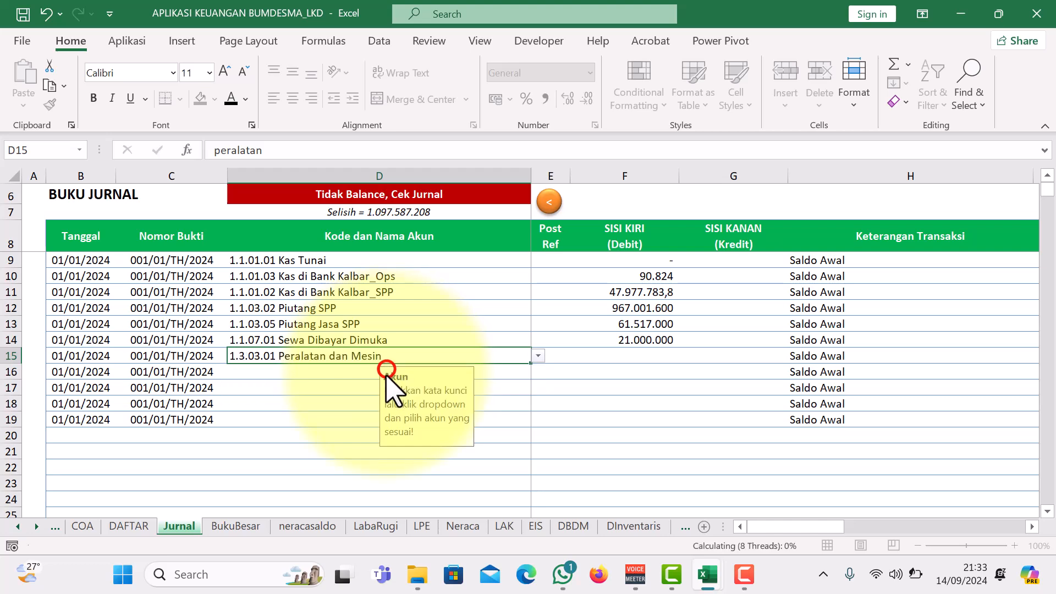
Open the Aset Tetap report and copy the cumulative acquisition cost (Perolehan) in H126, above the Meubelair section.
{"action": "mouse_move", "coordinate": [698, 575]}
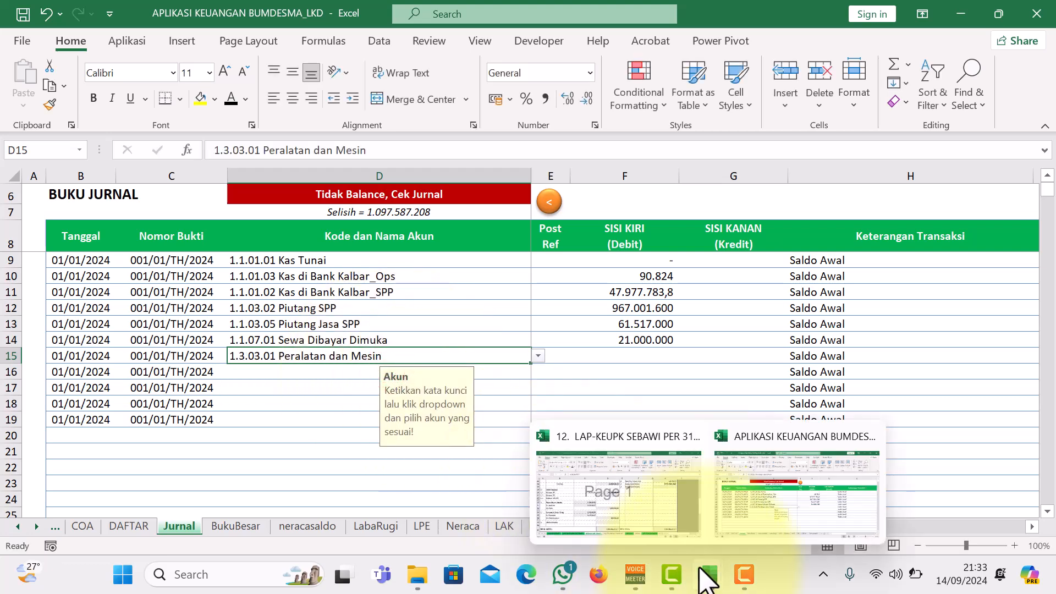
{"action": "left_click", "coordinate": [126, 41]}
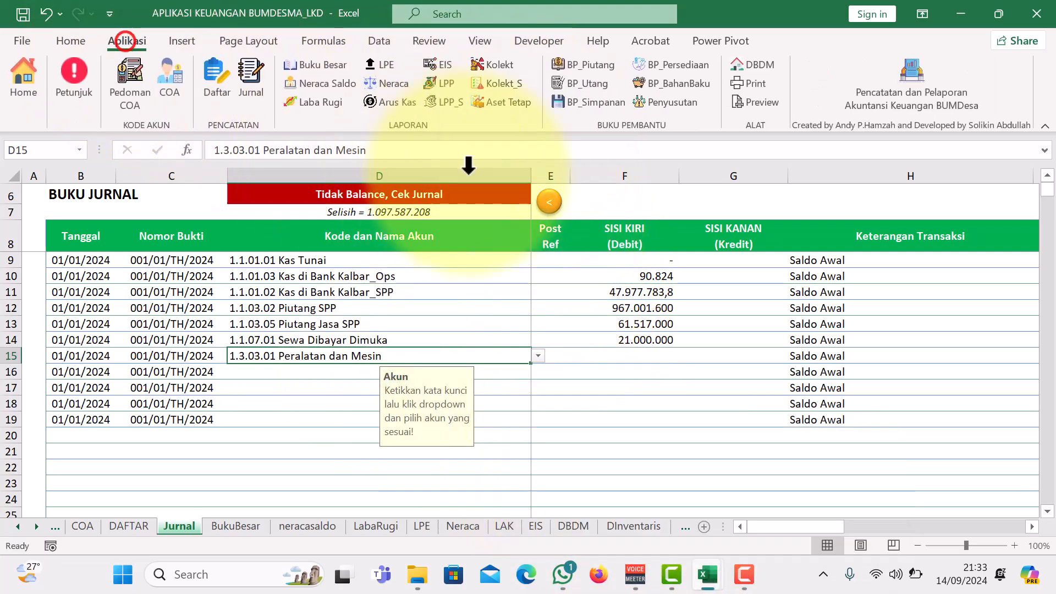
{"action": "left_click", "coordinate": [503, 104]}
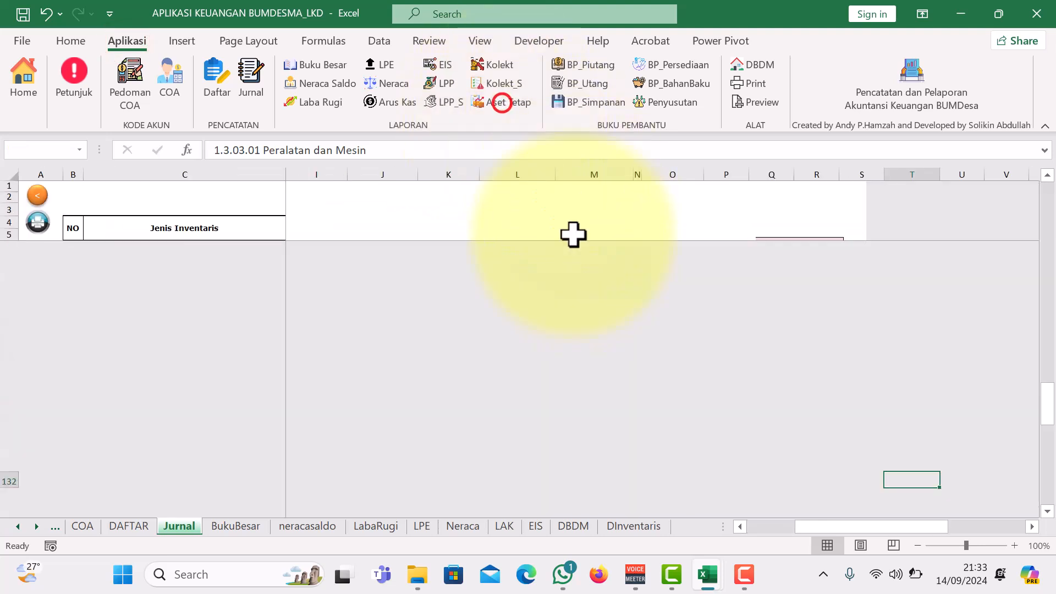
{"action": "scroll", "coordinate": [290, 424], "scroll_direction": "down", "scroll_amount": 4}
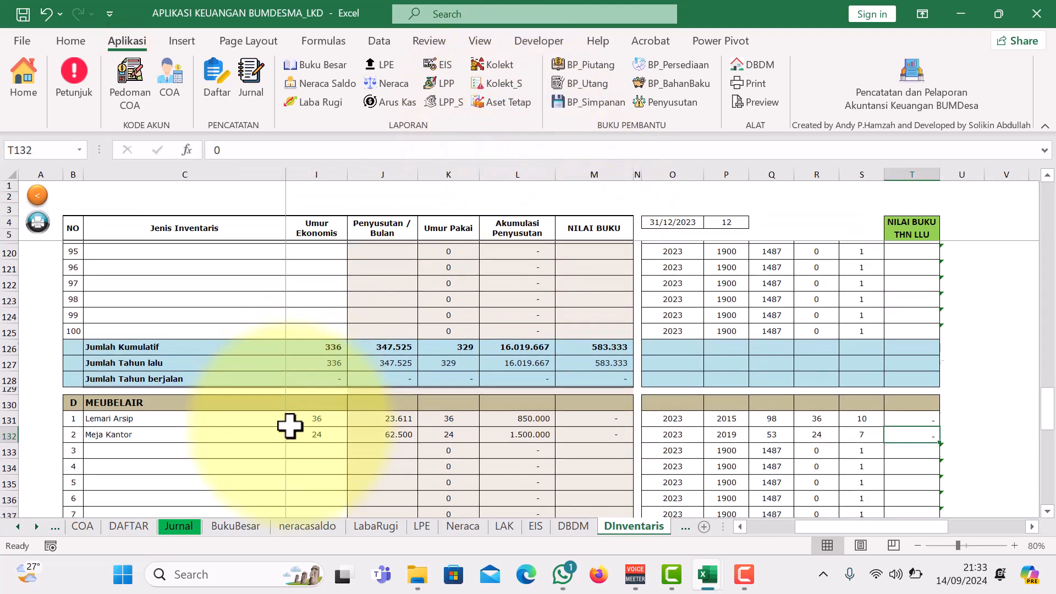
{"action": "scroll", "coordinate": [327, 414], "scroll_direction": "up", "scroll_amount": 5}
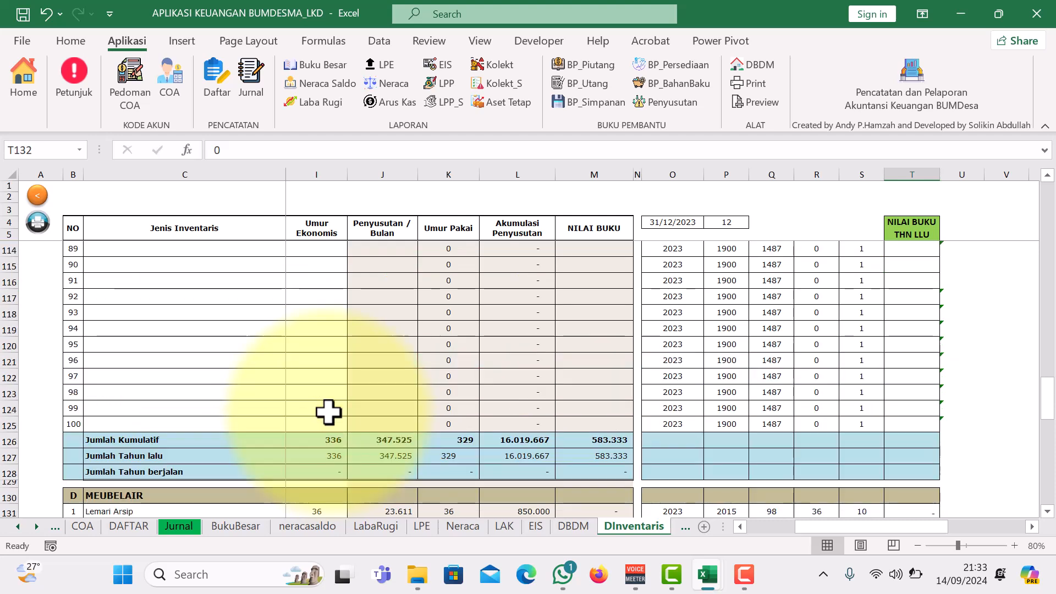
{"action": "left_click_drag", "start_coordinate": [902, 527], "coordinate": [773, 538]}
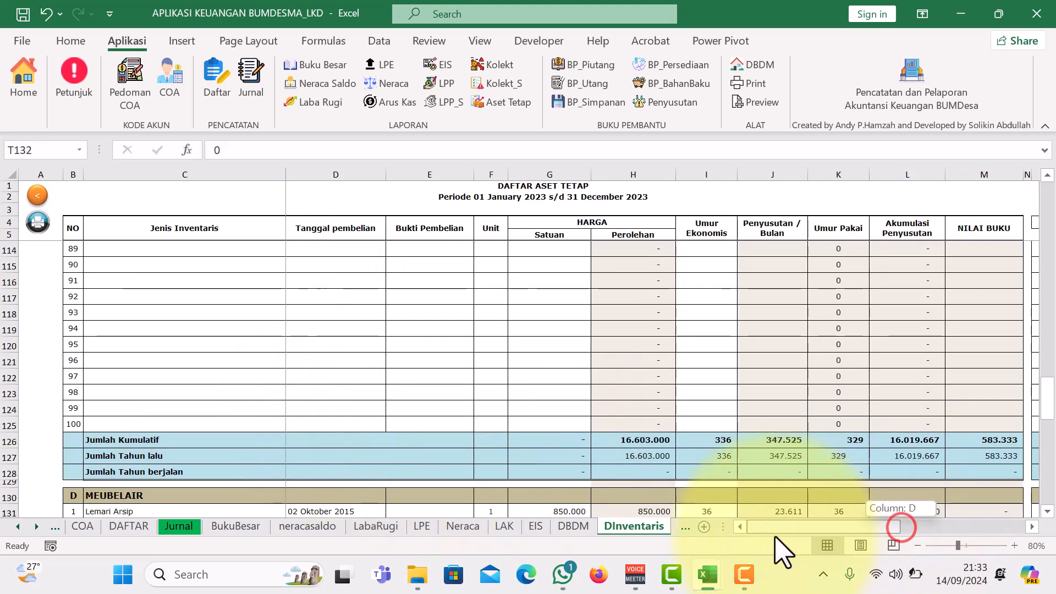
{"action": "left_click", "coordinate": [654, 439]}
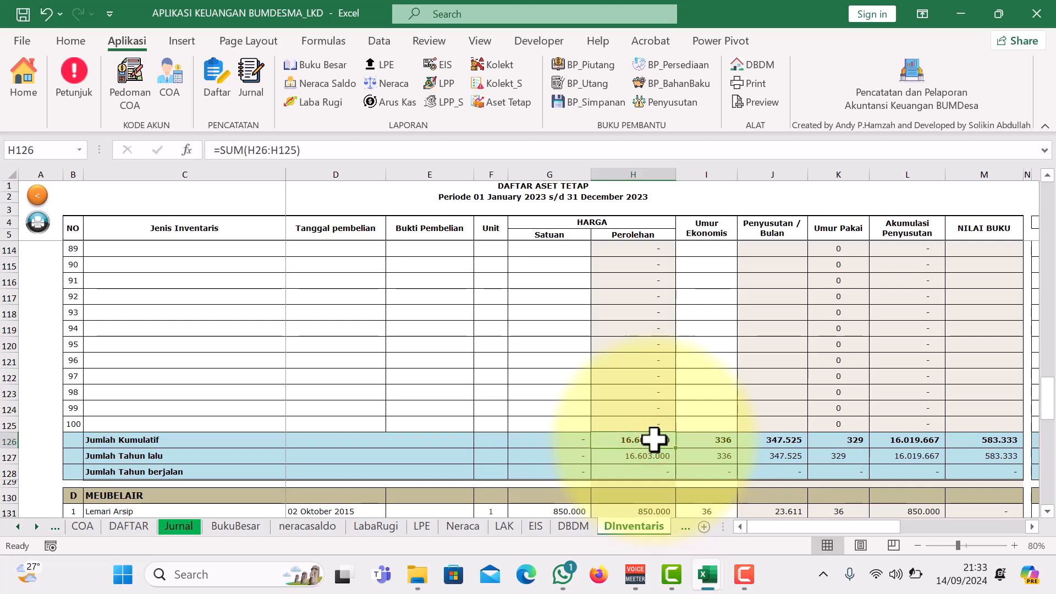
{"action": "key", "text": "ctrl+c"}
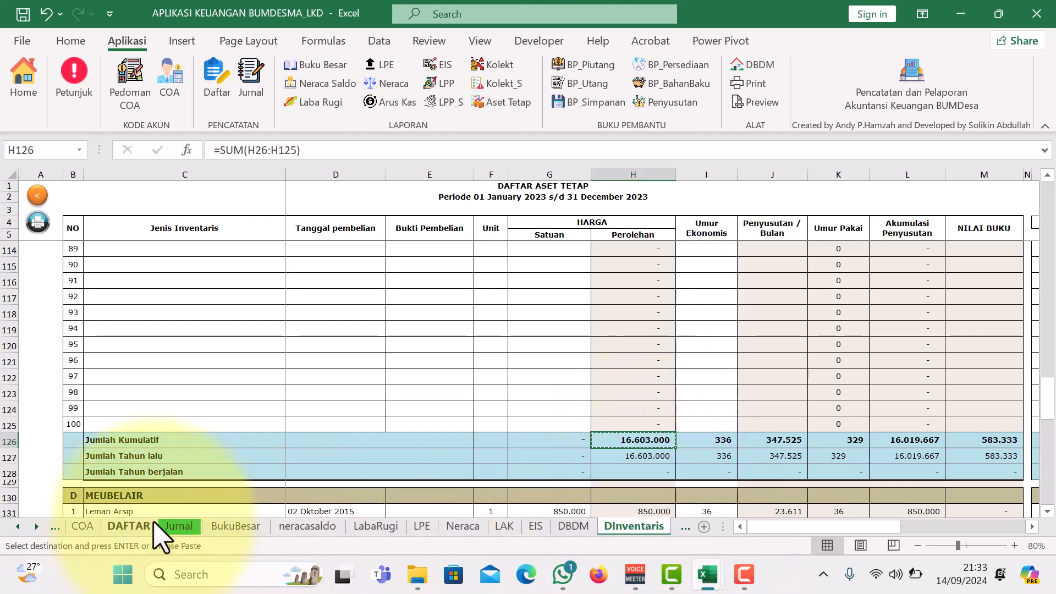
Return to the Jurnal sheet and paste the copied equipment acquisition total as a value into debit cell F15.
{"action": "left_click", "coordinate": [177, 528]}
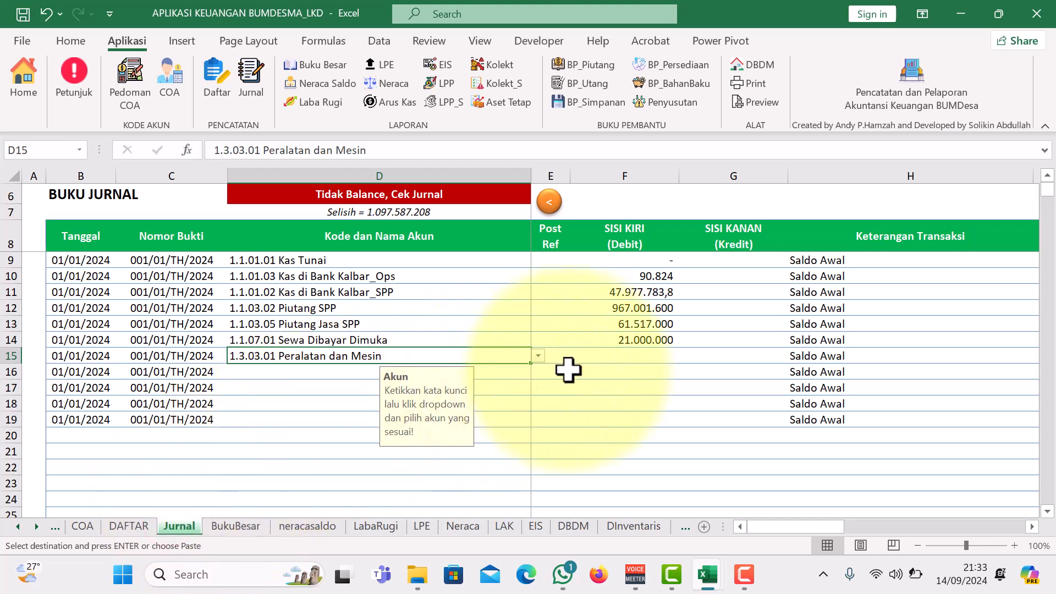
{"action": "left_click", "coordinate": [583, 356]}
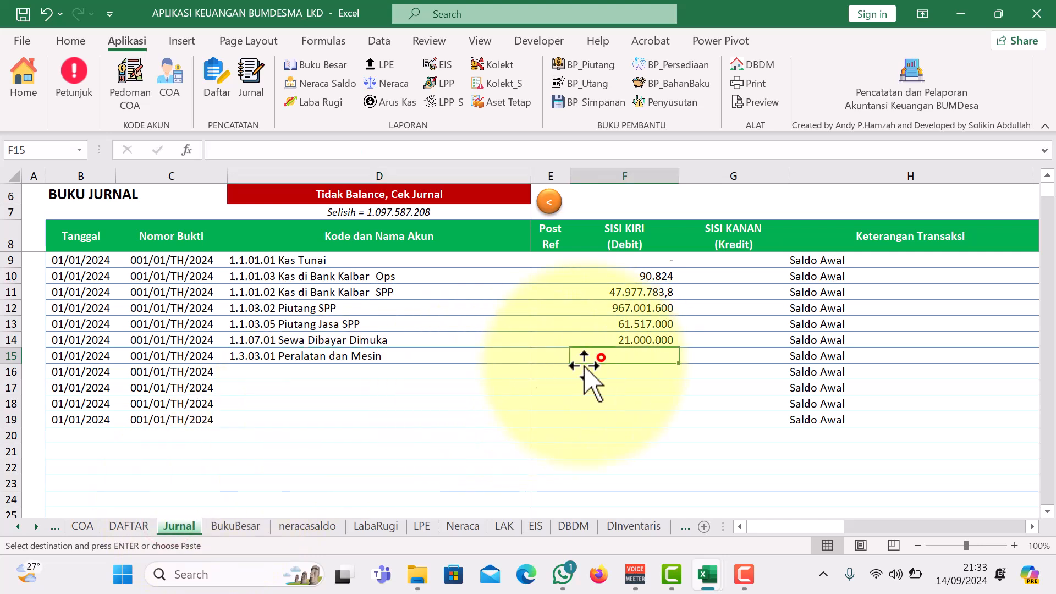
{"action": "left_click", "coordinate": [70, 41]}
{"action": "left_click", "coordinate": [23, 106]}
{"action": "left_click", "coordinate": [20, 225]}
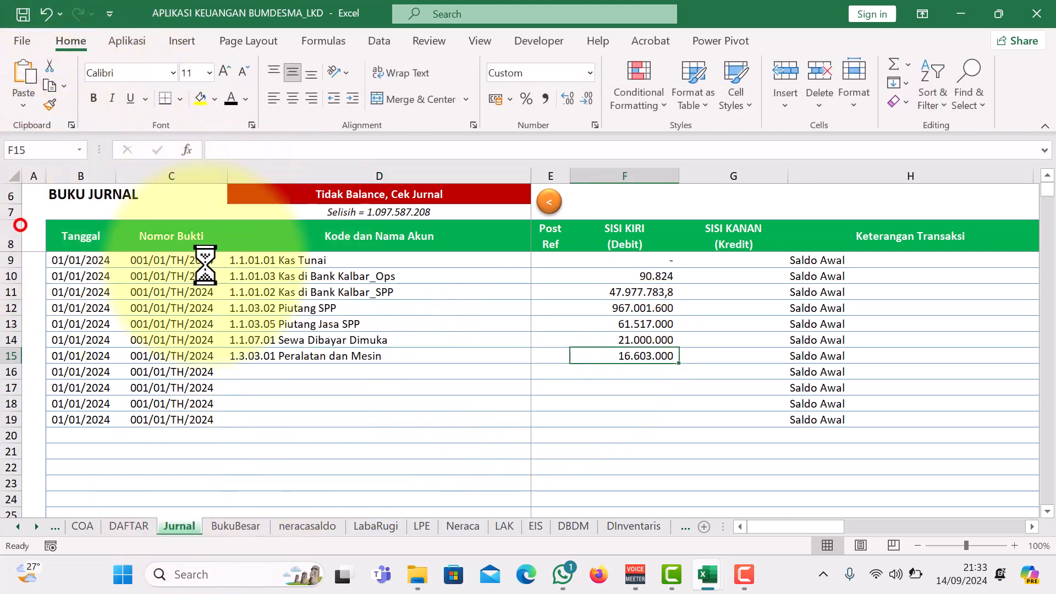
Look up accounts in D16 with the keyword meu and assign 1.3.04.01 Meubelair to journal row 16.
{"action": "left_click", "coordinate": [329, 374]}
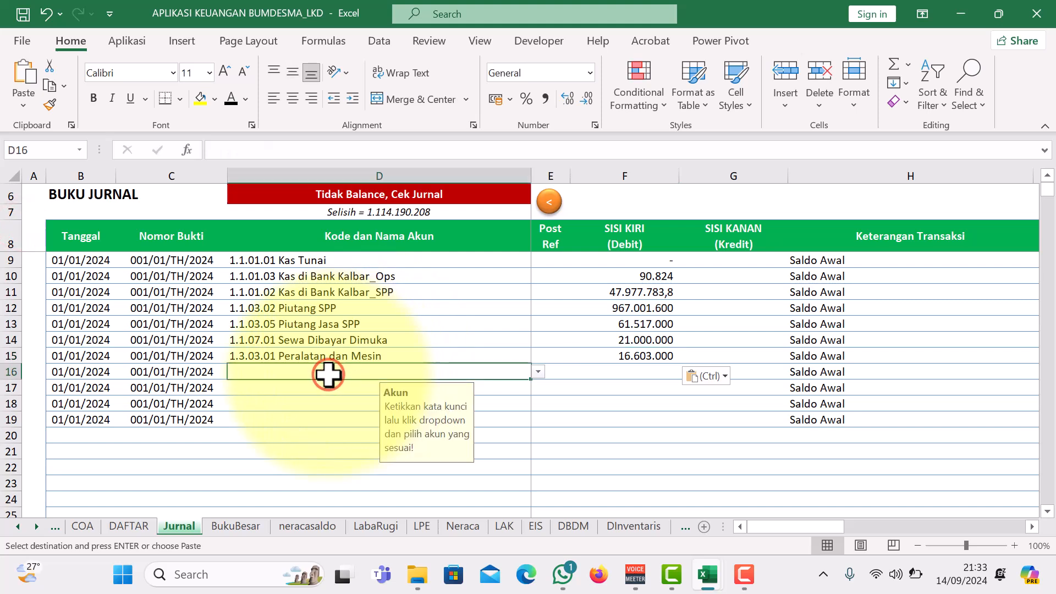
{"action": "type", "text": "meu"}
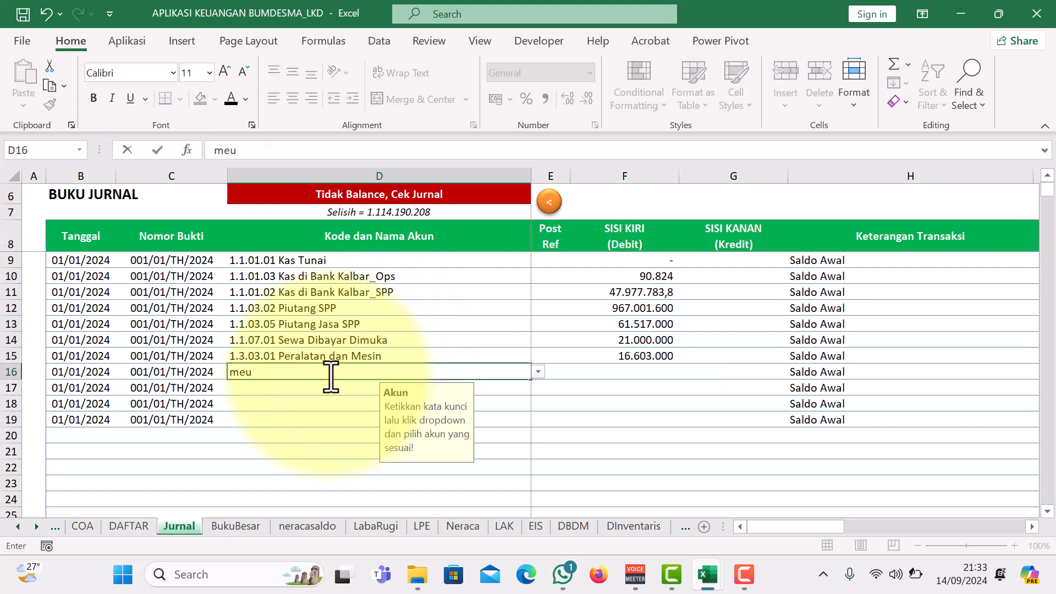
{"action": "left_click", "coordinate": [538, 372]}
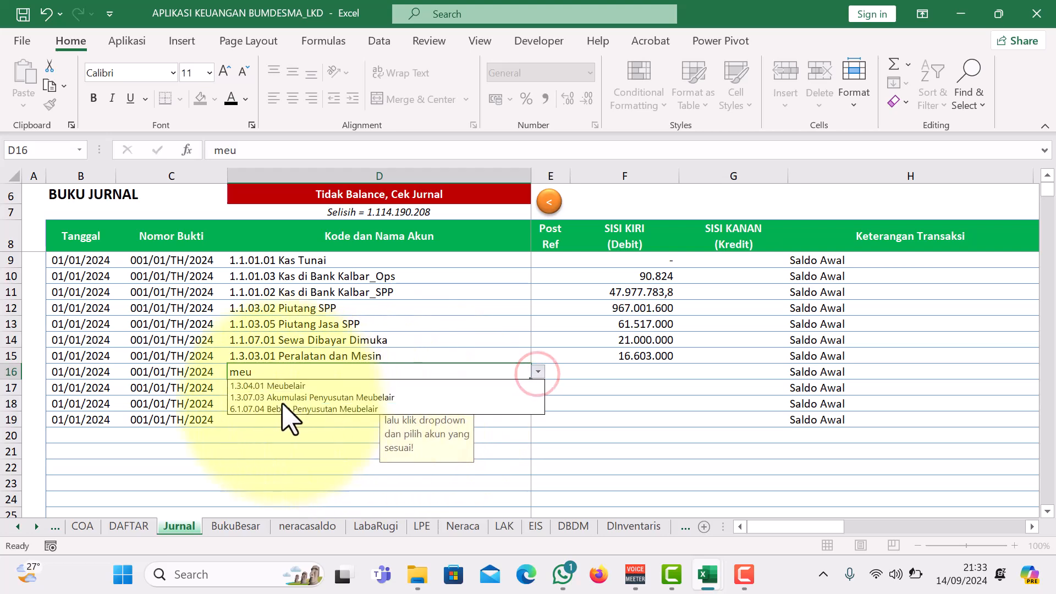
{"action": "left_click", "coordinate": [281, 388]}
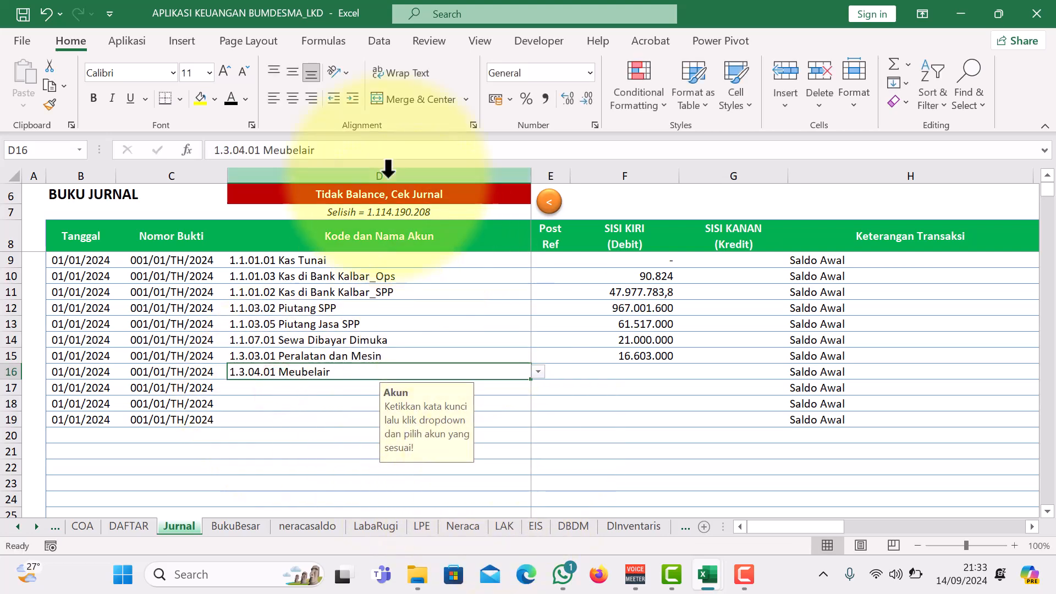
Open the Aset Tetap report and copy the Meubelair section's cumulative acquisition cost (Perolehan) in H141.
{"action": "left_click", "coordinate": [126, 40]}
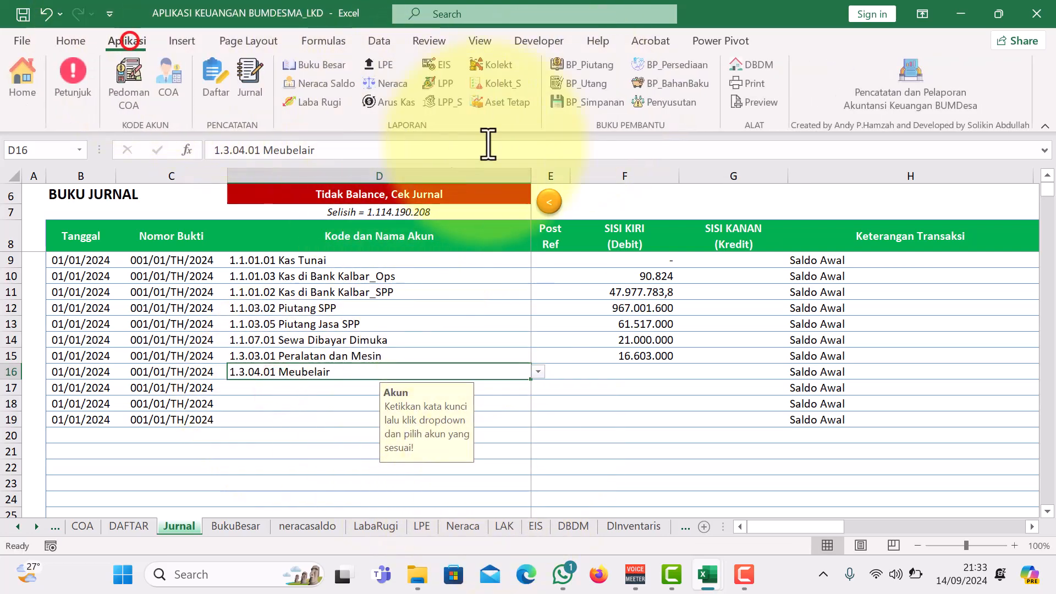
{"action": "left_click", "coordinate": [506, 101]}
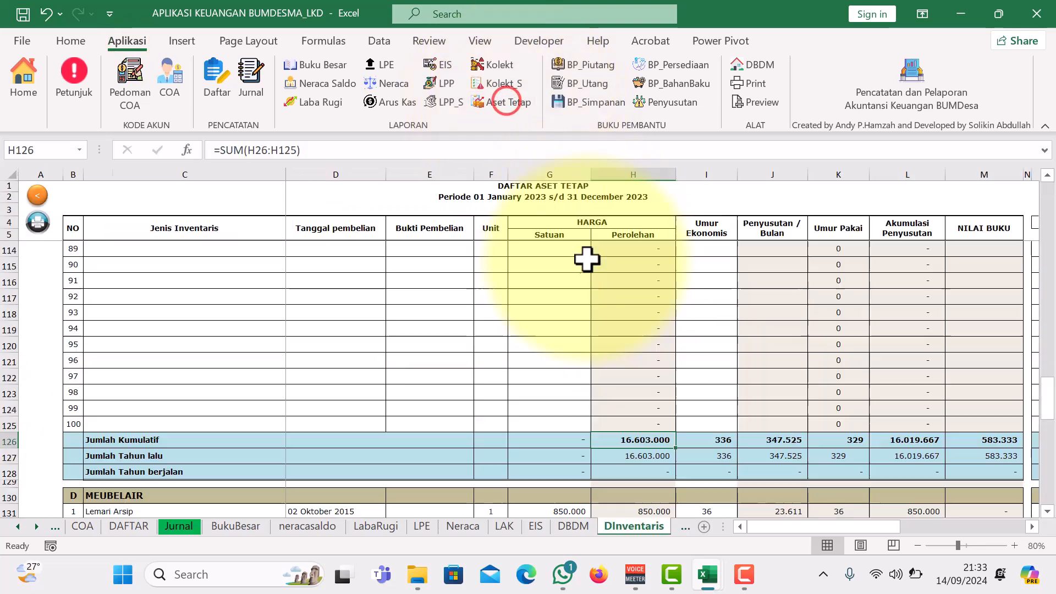
{"action": "scroll", "coordinate": [638, 383], "scroll_direction": "down", "scroll_amount": 3}
{"action": "left_click", "coordinate": [642, 388]}
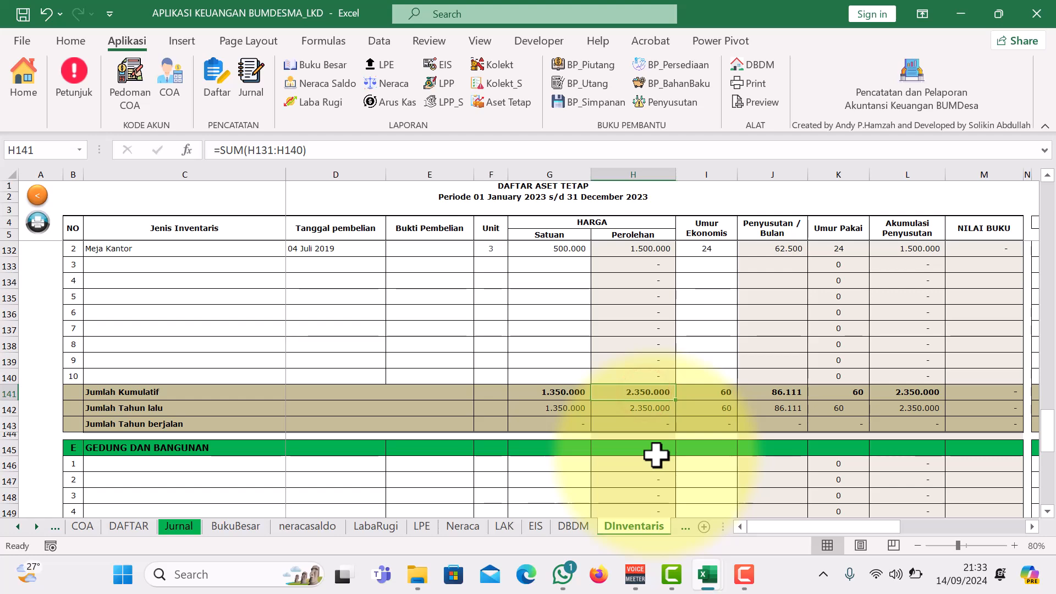
{"action": "key", "text": "ctrl+c"}
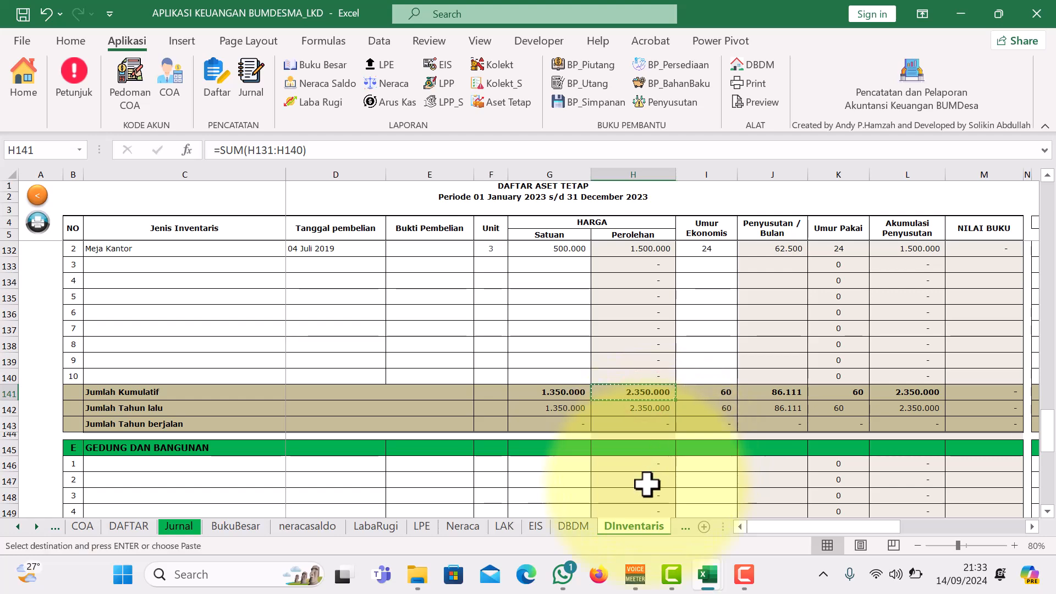
Return to the Jurnal sheet and paste the copied Meubelair acquisition total as a value into debit cell F16.
{"action": "left_click", "coordinate": [191, 526]}
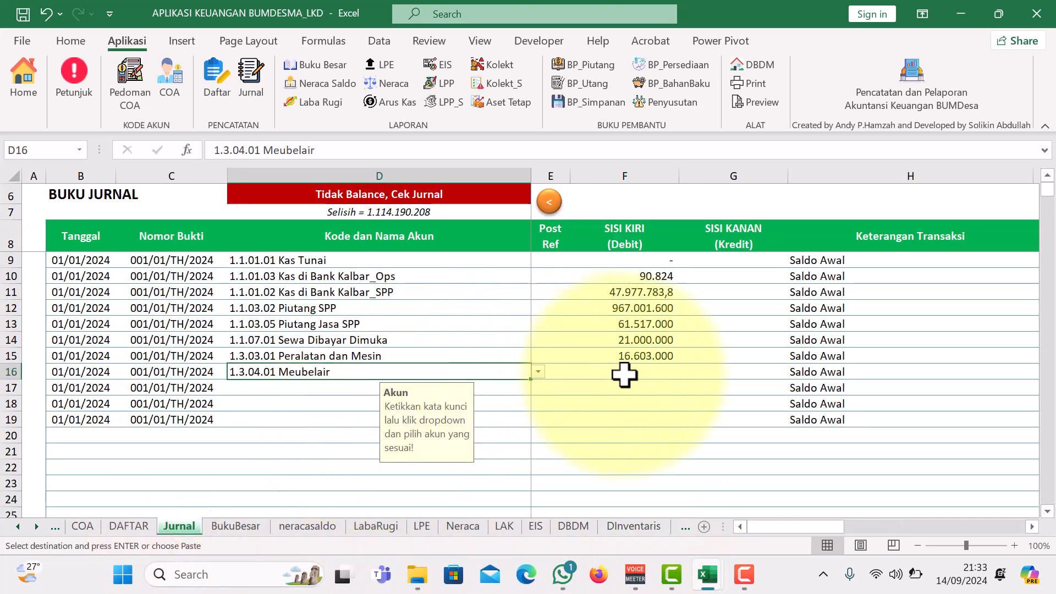
{"action": "left_click", "coordinate": [624, 373]}
{"action": "left_click", "coordinate": [70, 40]}
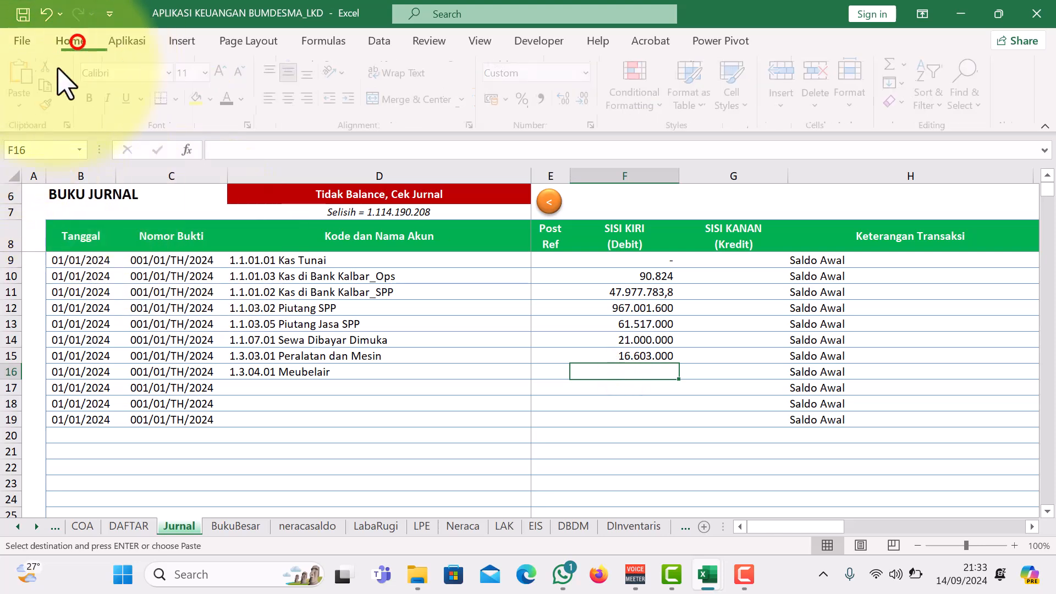
{"action": "left_click", "coordinate": [23, 104]}
{"action": "left_click", "coordinate": [21, 223]}
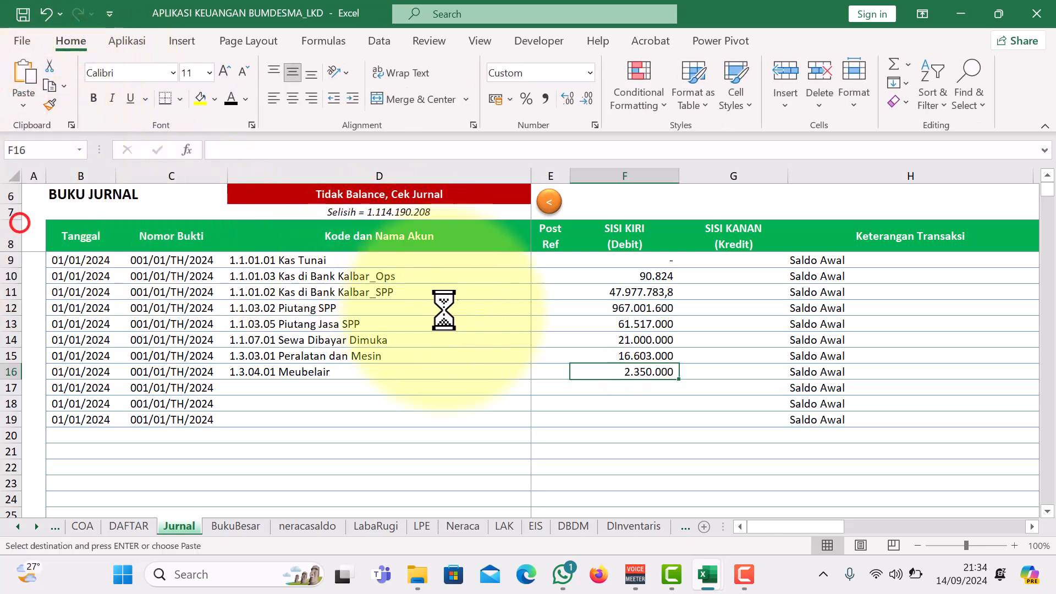
Look up accounts in D17 with the keyword akumulasi and assign 1.3.07.02 Akumulasi Penyusutan Peralatan dan Mesin to journal row 17.
{"action": "left_click", "coordinate": [313, 388]}
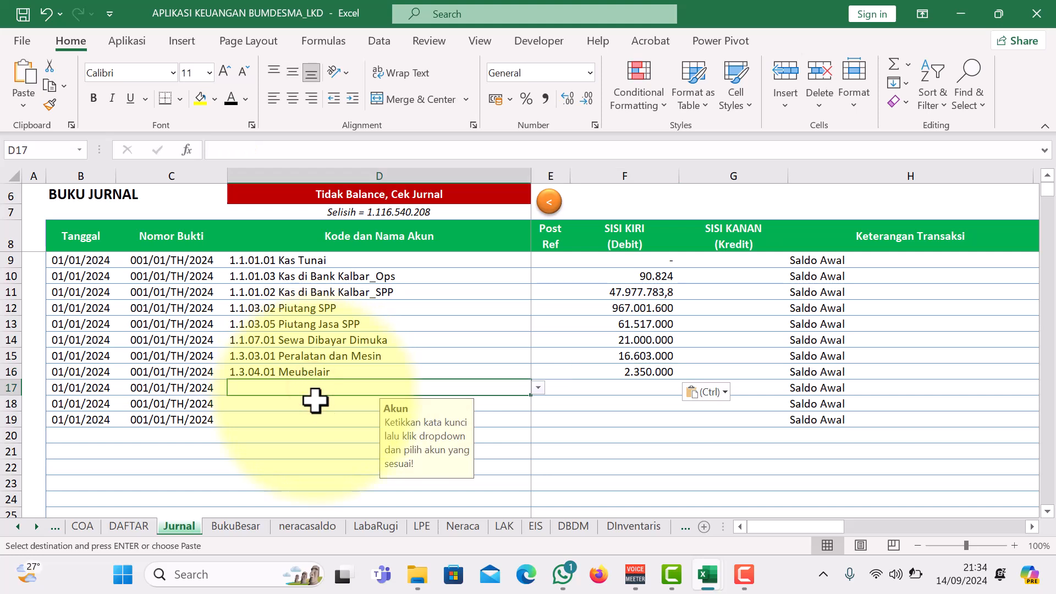
{"action": "type", "text": "akumula"}
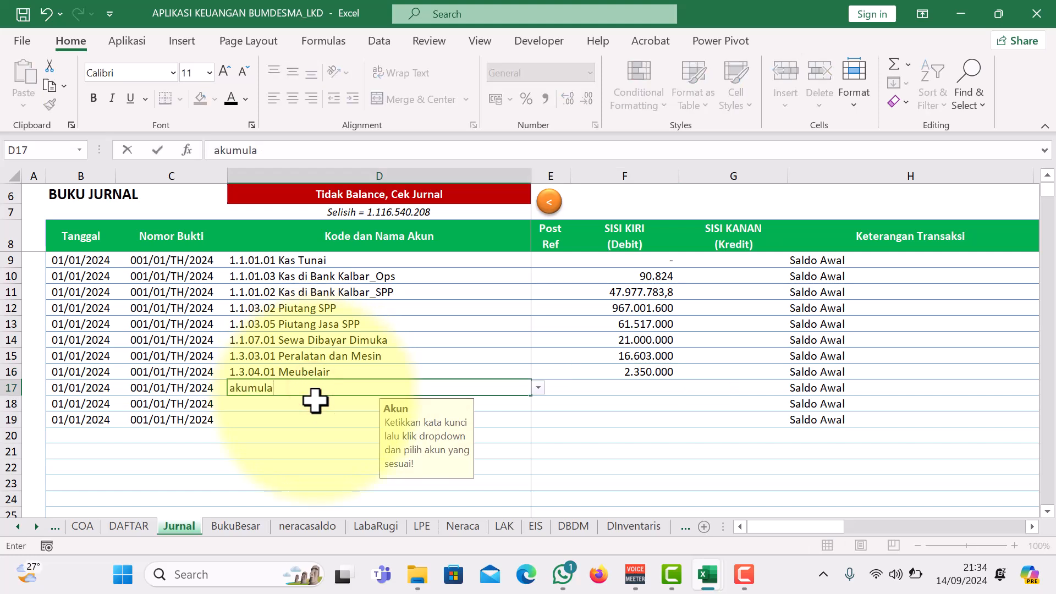
{"action": "left_click", "coordinate": [537, 387]}
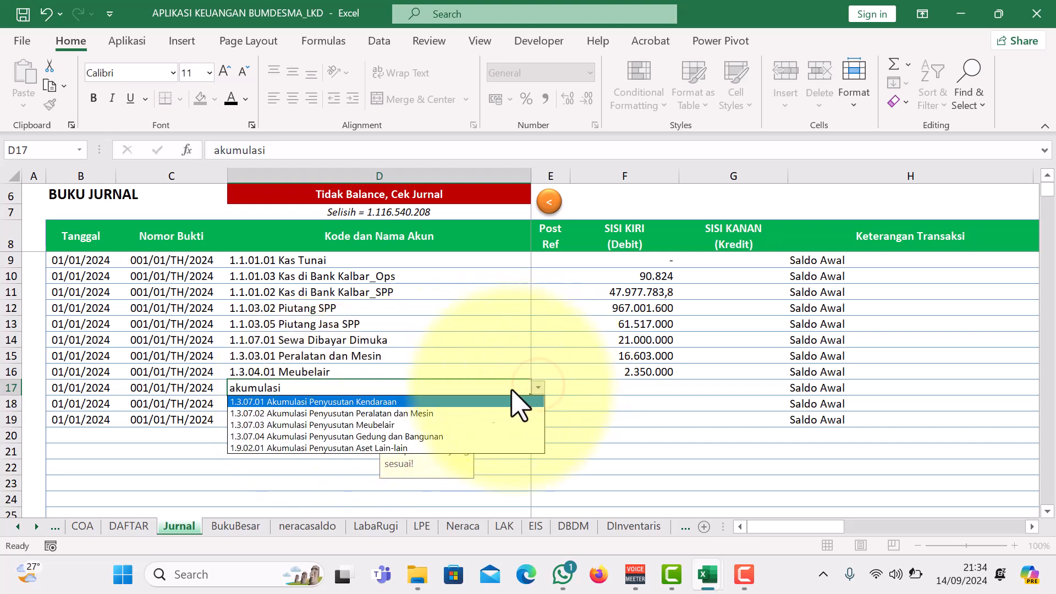
{"action": "left_click", "coordinate": [377, 414]}
Select credit cell G17, then copy the equipment section's cumulative accumulated depreciation (Akumulasi Penyusutan) in L126 of the Aset Tetap report.
{"action": "left_click", "coordinate": [721, 386]}
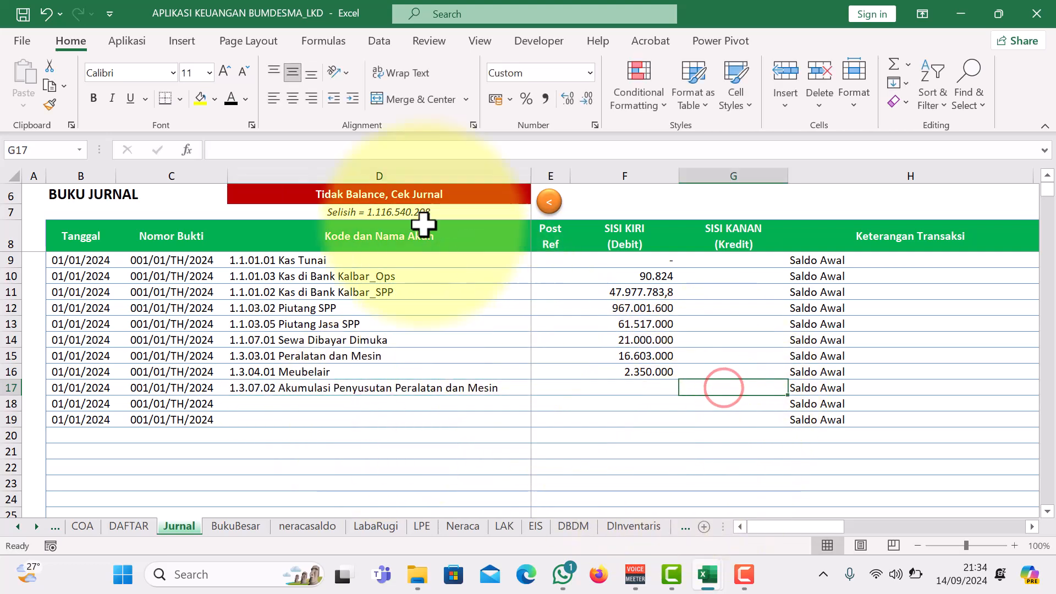
{"action": "left_click", "coordinate": [127, 41]}
{"action": "left_click", "coordinate": [500, 101]}
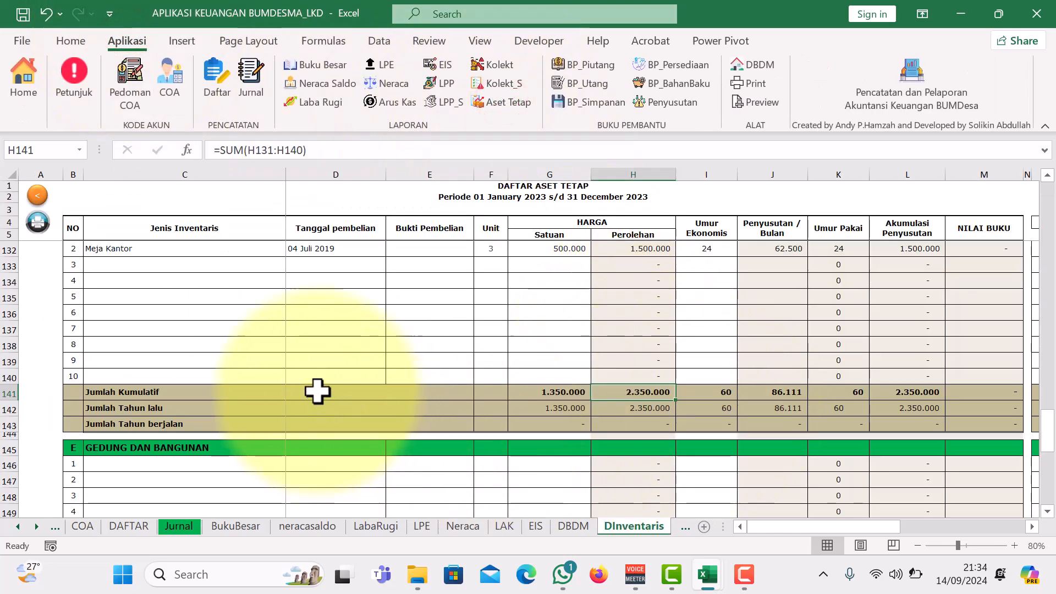
{"action": "scroll", "coordinate": [318, 392], "scroll_direction": "up", "scroll_amount": 2}
{"action": "scroll", "coordinate": [341, 384], "scroll_direction": "up", "scroll_amount": 3}
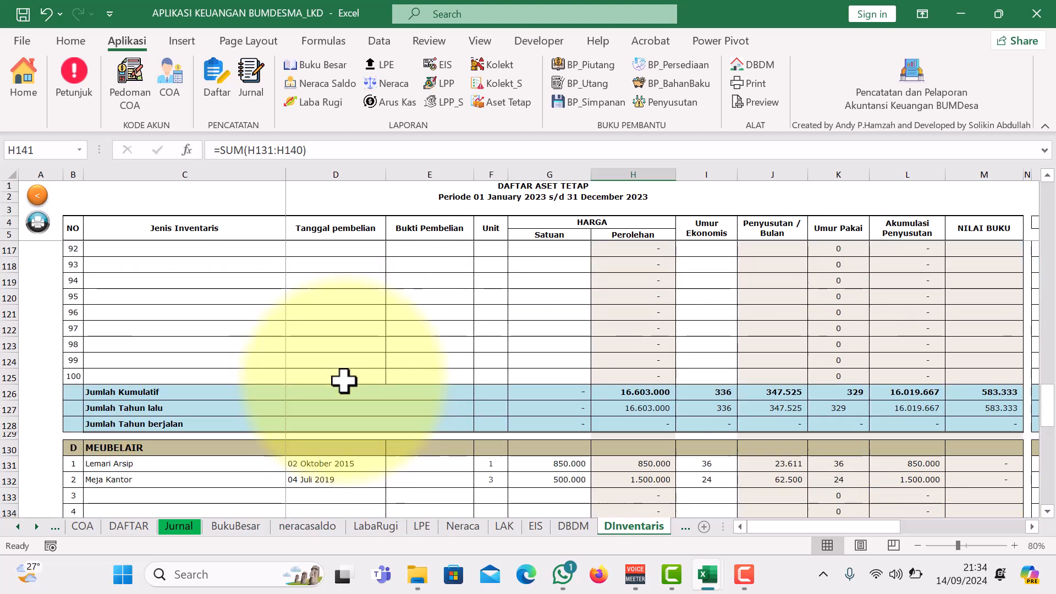
{"action": "scroll", "coordinate": [805, 534], "scroll_direction": "right", "scroll_amount": 3}
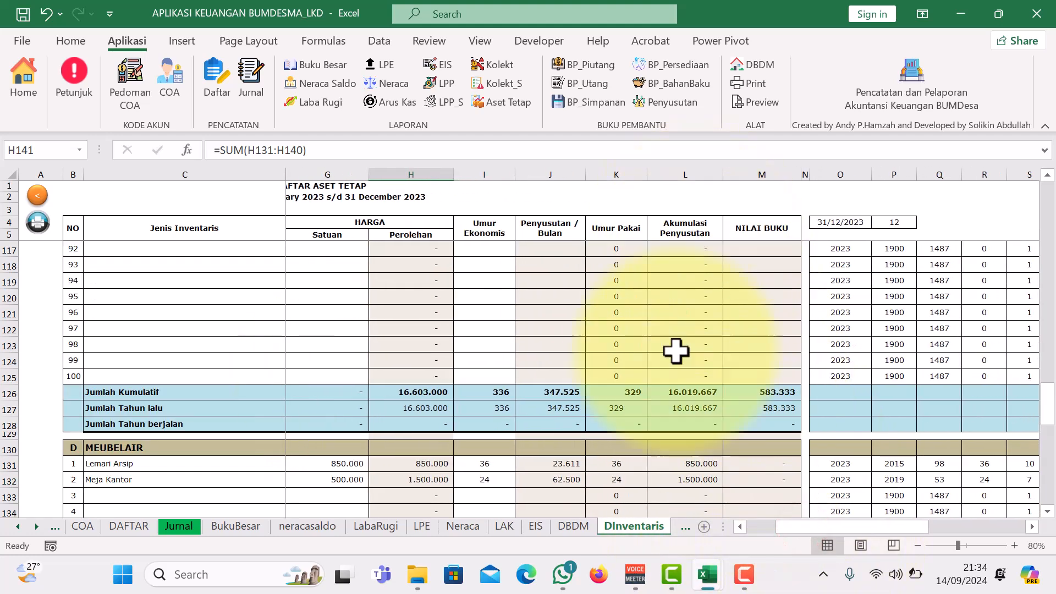
{"action": "left_click", "coordinate": [684, 391]}
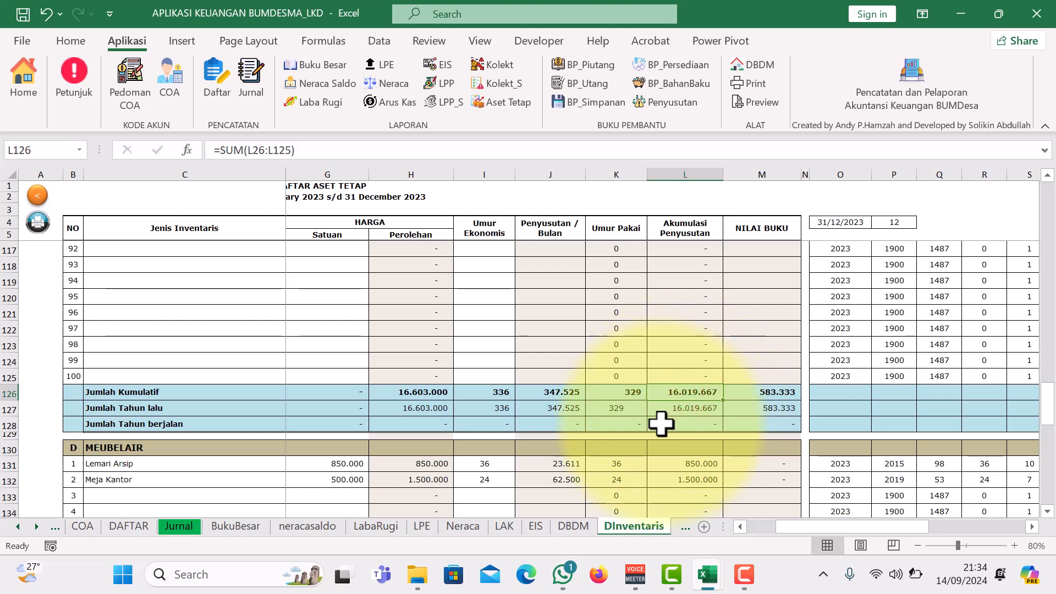
{"action": "key", "text": "ctrl+c"}
Return to the Jurnal sheet and paste the copied equipment accumulated depreciation as a value into credit cell G17.
{"action": "left_click", "coordinate": [186, 526]}
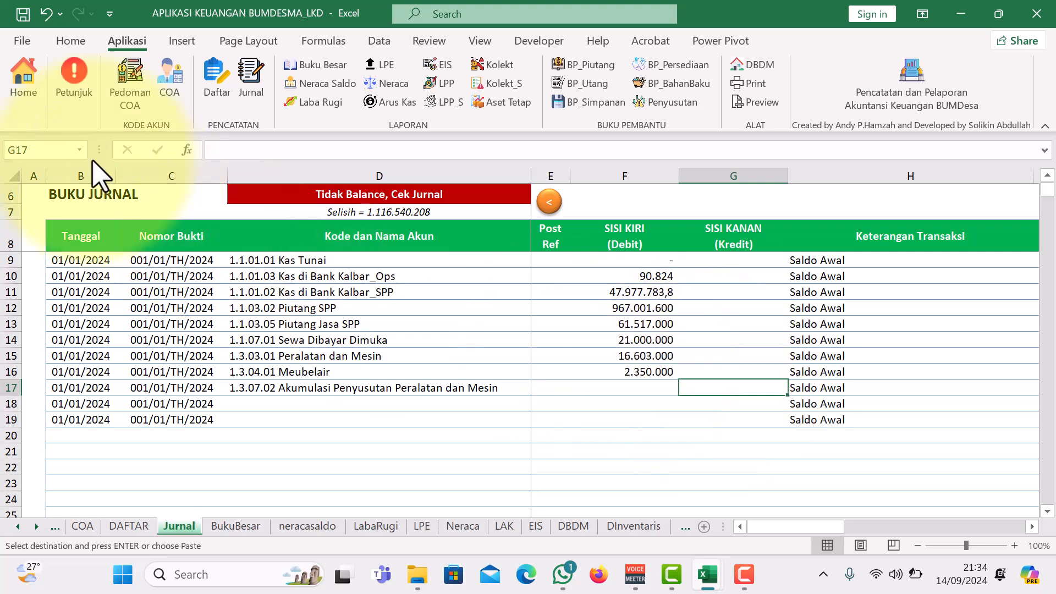
{"action": "left_click", "coordinate": [56, 39]}
{"action": "left_click", "coordinate": [23, 106]}
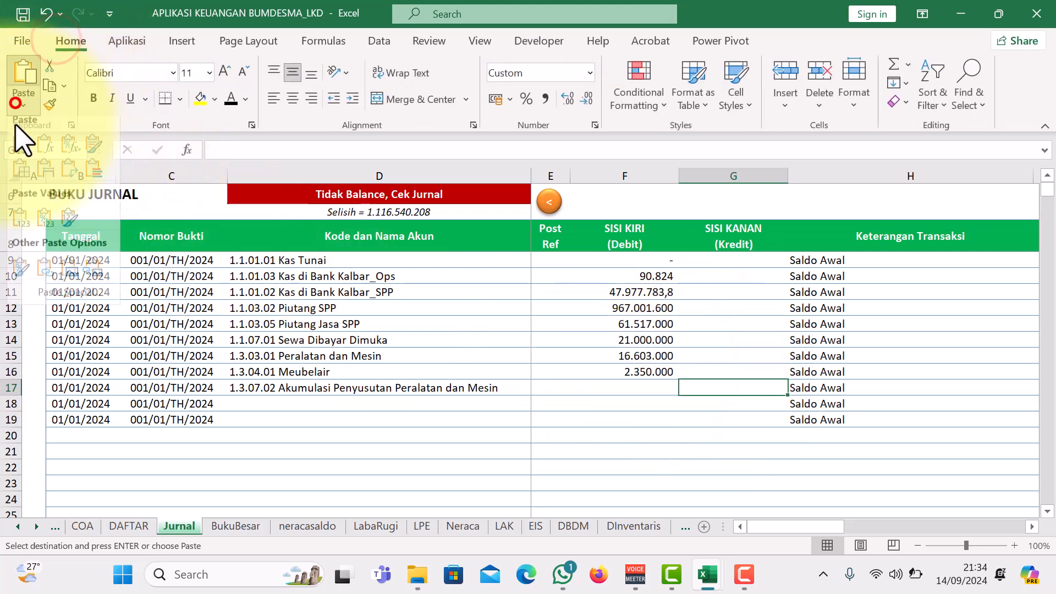
{"action": "left_click", "coordinate": [23, 227]}
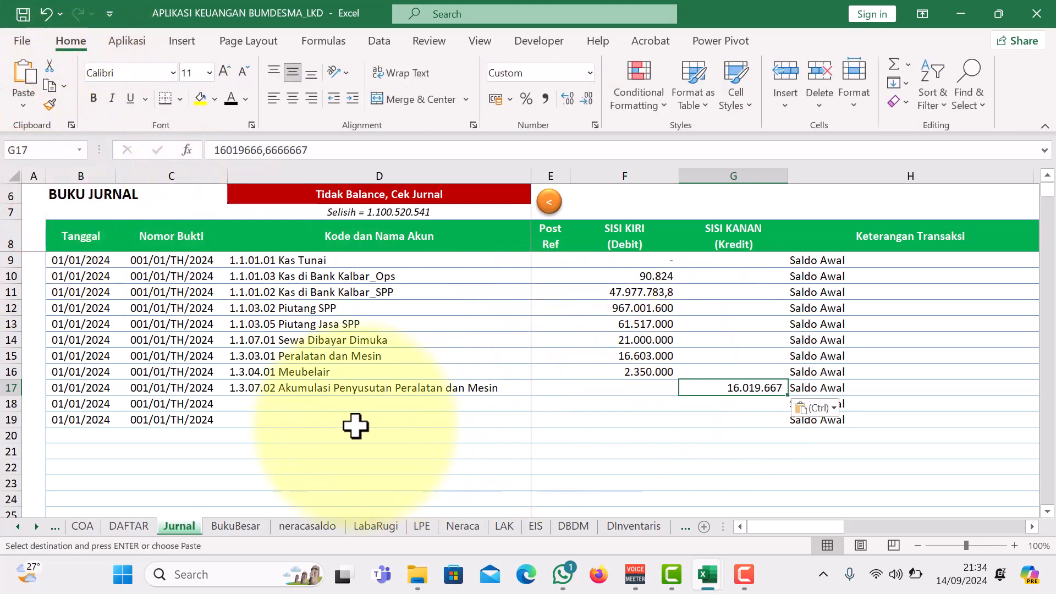
Look up accounts in D18 with the keyword akumulasi and assign 1.3.07.03 Akumulasi Penyusutan Meubelair to journal row 18.
{"action": "left_click", "coordinate": [342, 407]}
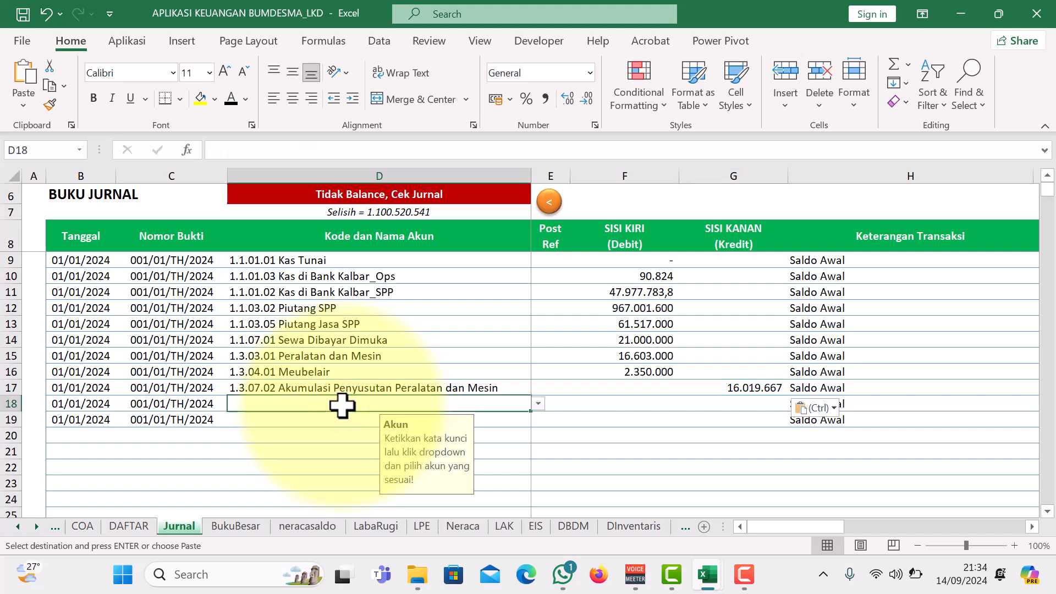
{"action": "type", "text": "amor"}
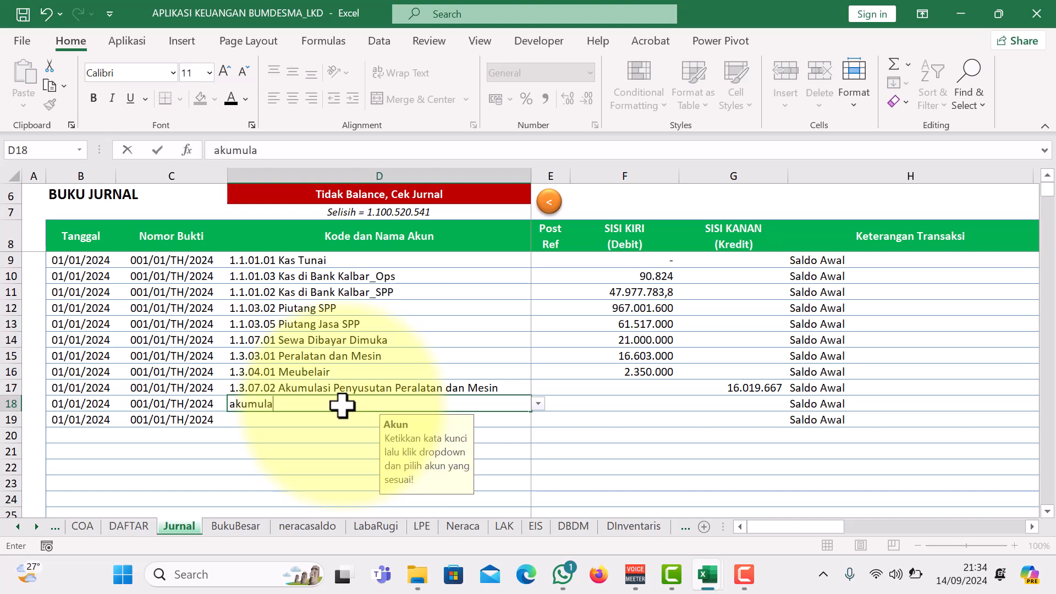
{"action": "left_click", "coordinate": [538, 404]}
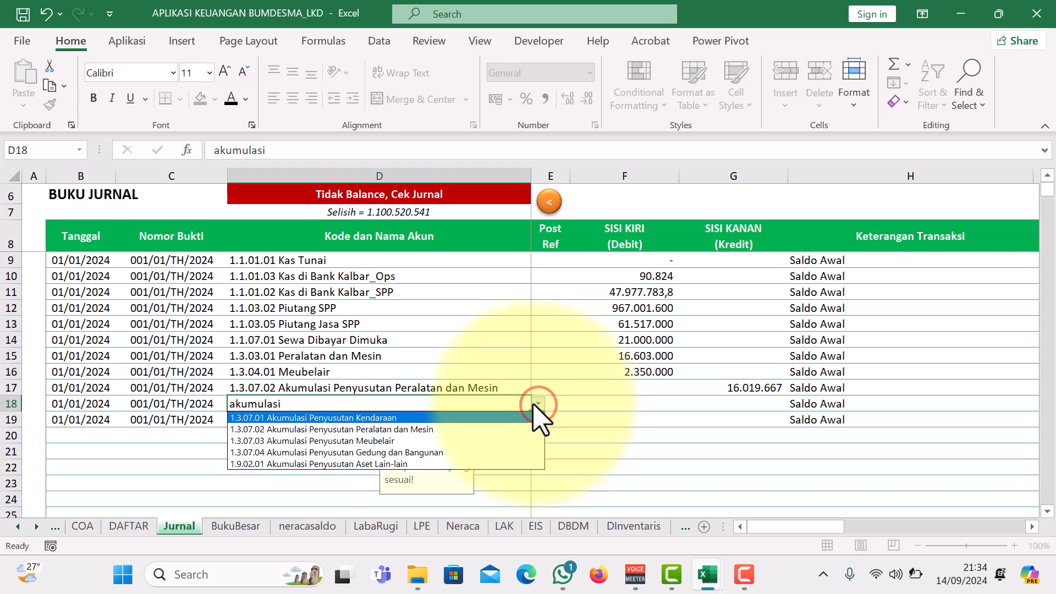
{"action": "left_click", "coordinate": [373, 439]}
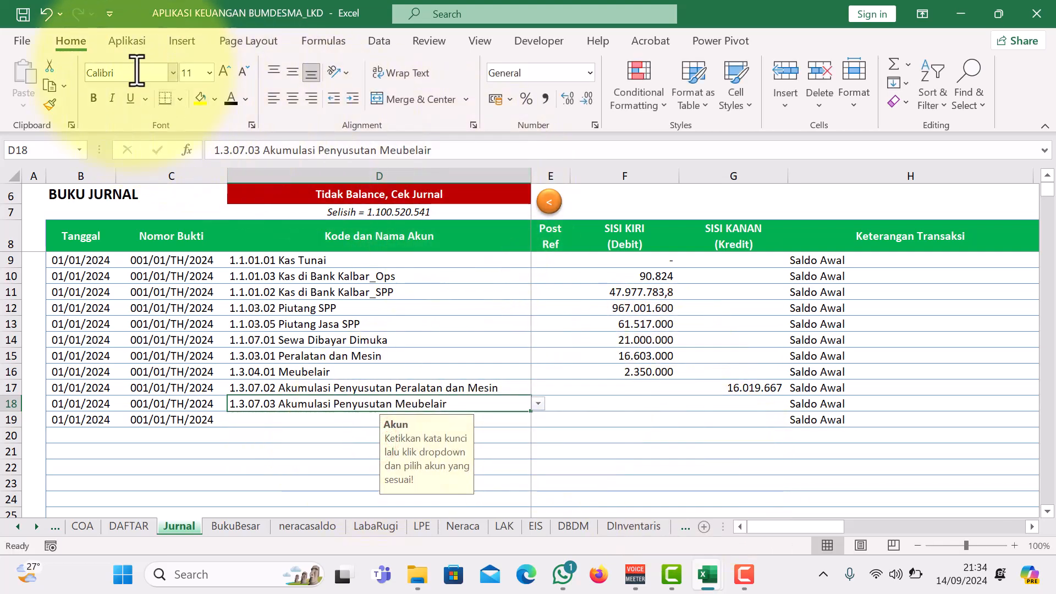
Open the Aset Tetap report and copy the Meubelair section's cumulative accumulated depreciation (Akumulasi Penyusutan) in L141.
{"action": "left_click", "coordinate": [131, 44]}
{"action": "left_click", "coordinate": [506, 103]}
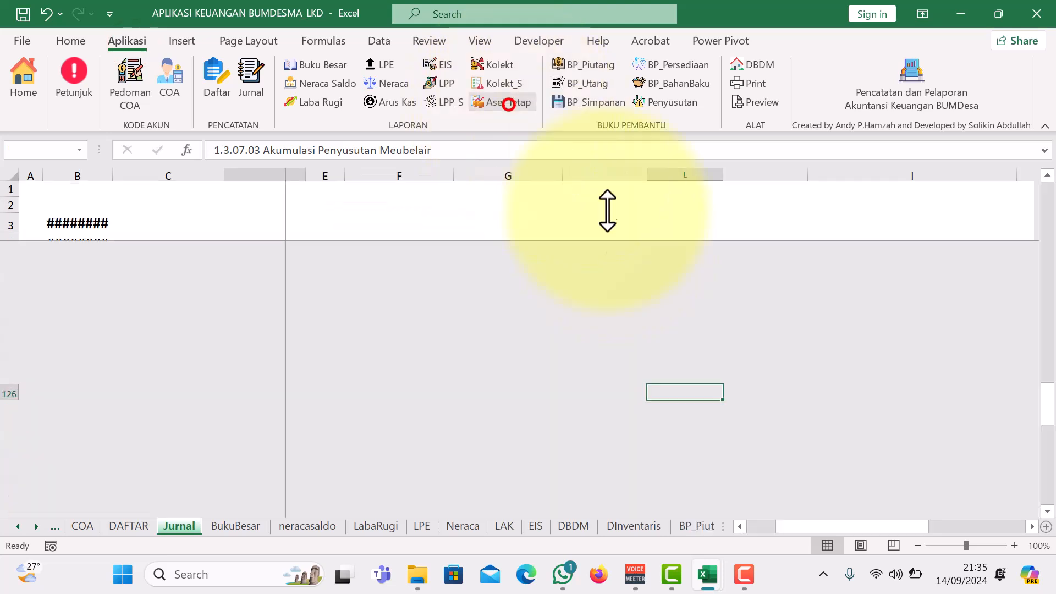
{"action": "scroll", "coordinate": [598, 418], "scroll_direction": "down", "scroll_amount": 3}
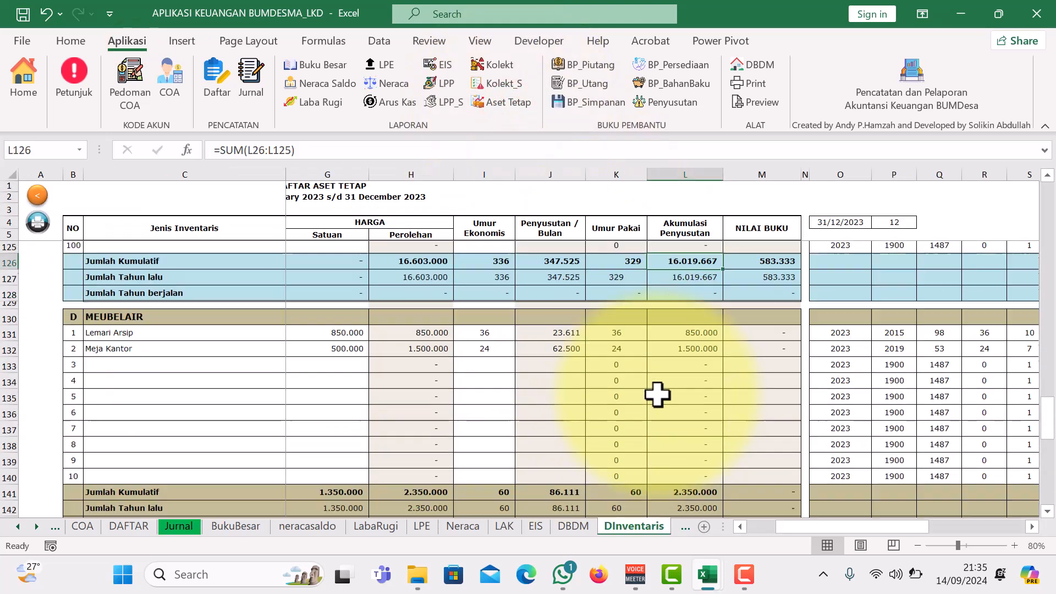
{"action": "left_click", "coordinate": [689, 480]}
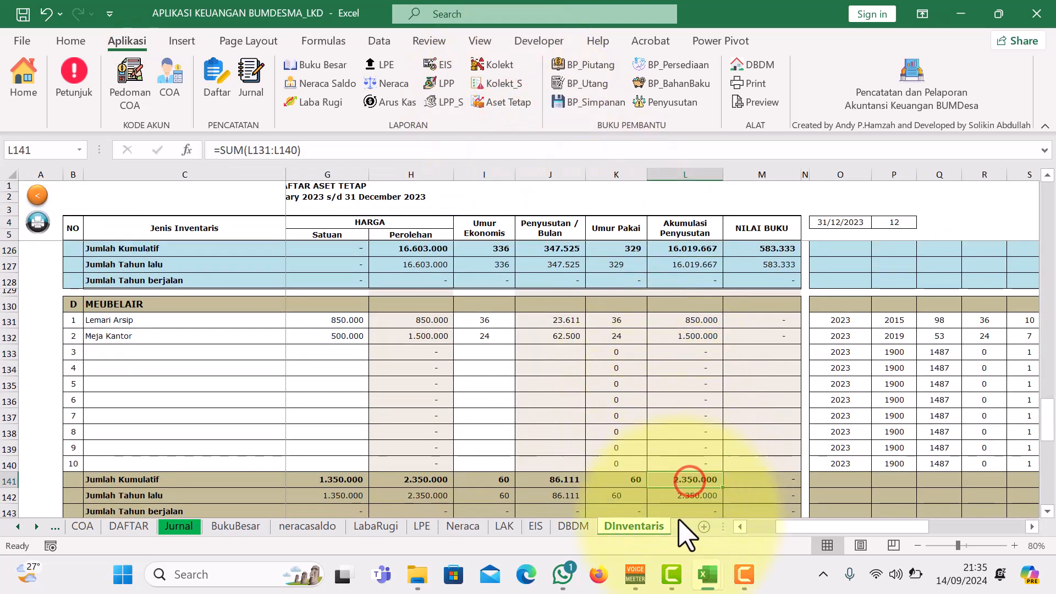
{"action": "key", "text": "ctrl+c"}
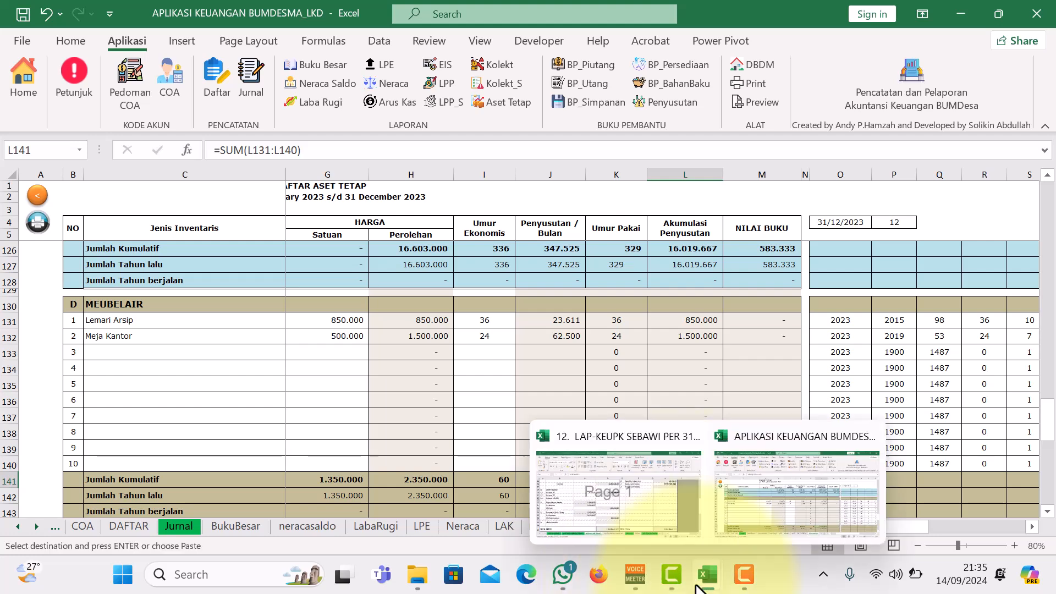
Return to the Jurnal sheet and paste the copied Meubelair accumulated depreciation as a value into credit cell G18.
{"action": "left_click", "coordinate": [180, 526]}
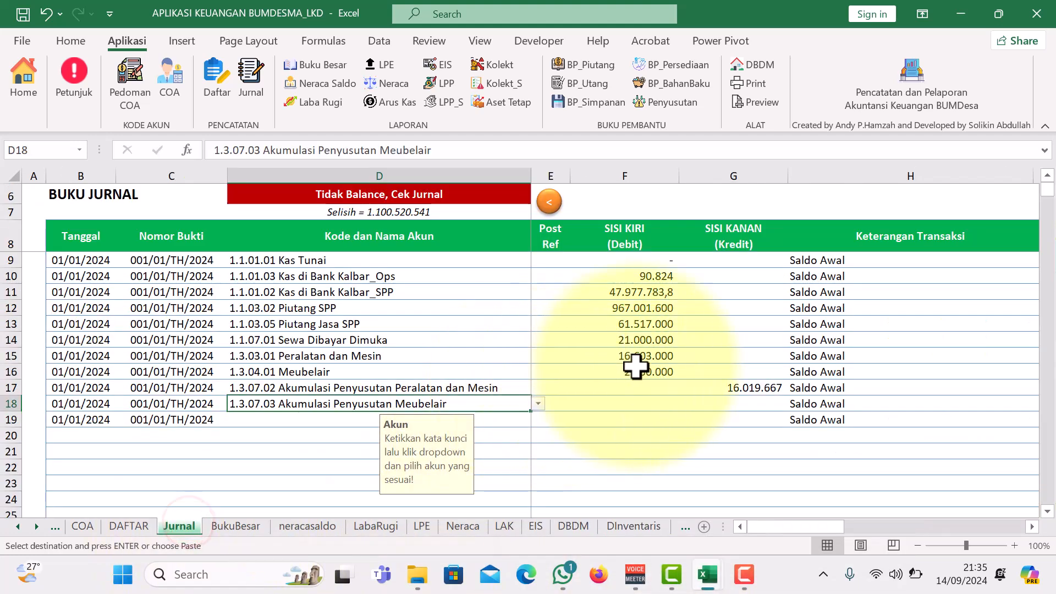
{"action": "left_click", "coordinate": [736, 402]}
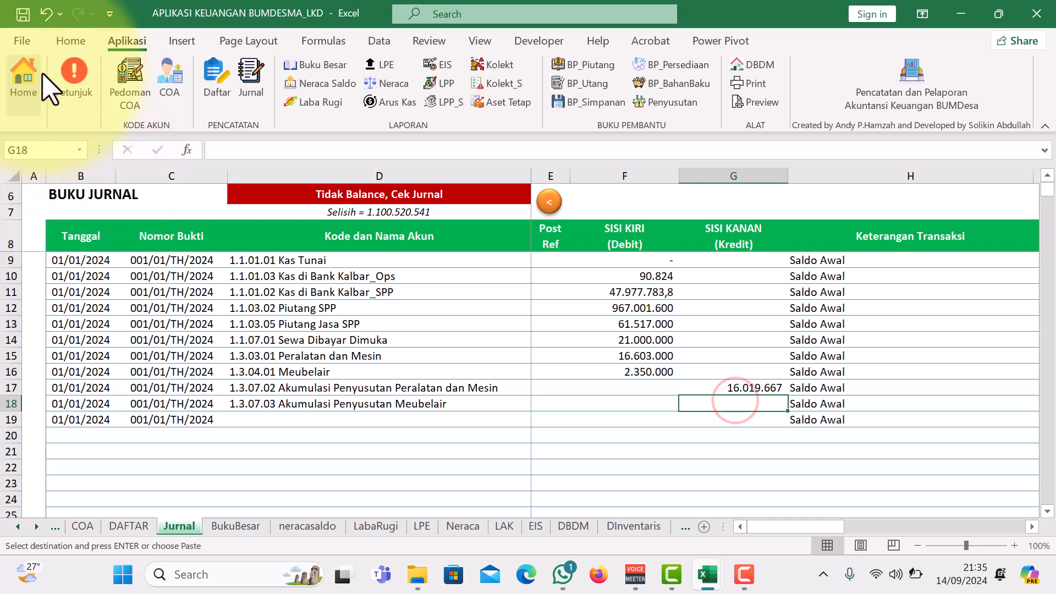
{"action": "left_click", "coordinate": [65, 43]}
{"action": "left_click", "coordinate": [22, 105]}
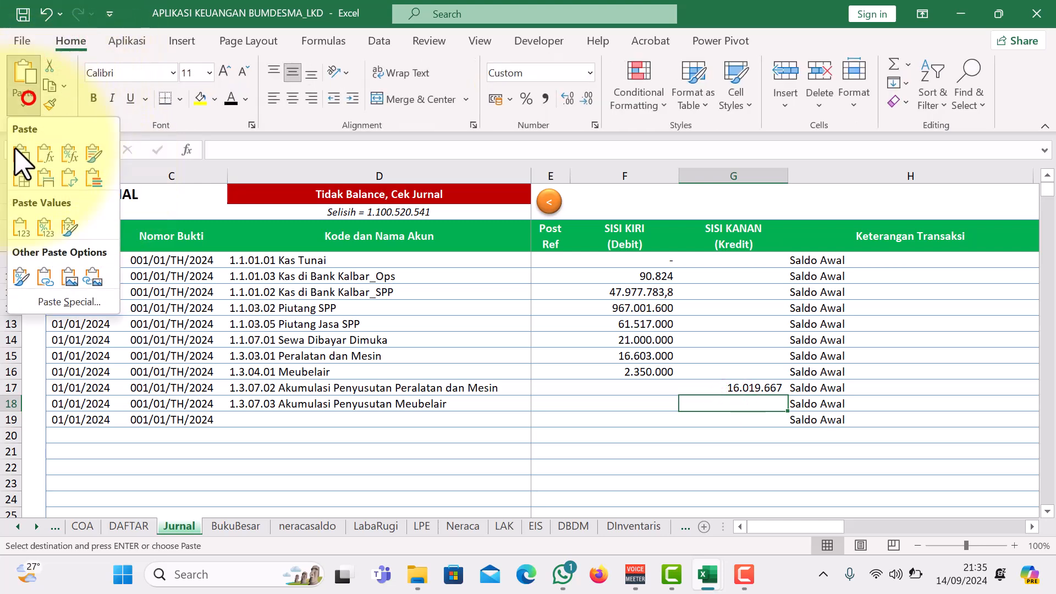
{"action": "left_click", "coordinate": [22, 227]}
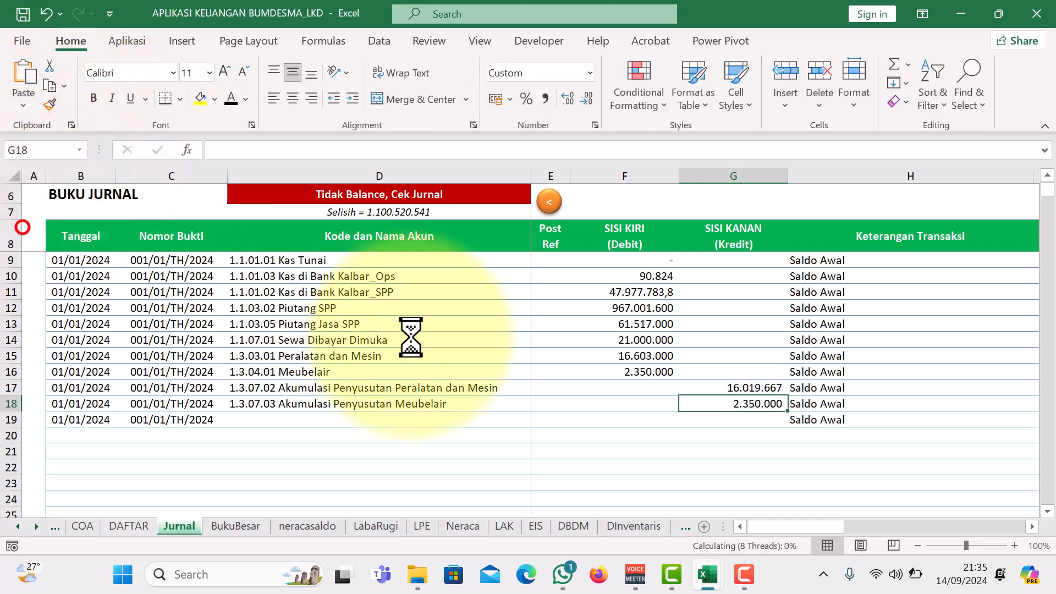
Look up accounts in D19 with the keyword amortisasi and assign 1.4.02.01 Amortisasi Aset tak berwujud to journal row 19.
{"action": "left_click", "coordinate": [313, 420]}
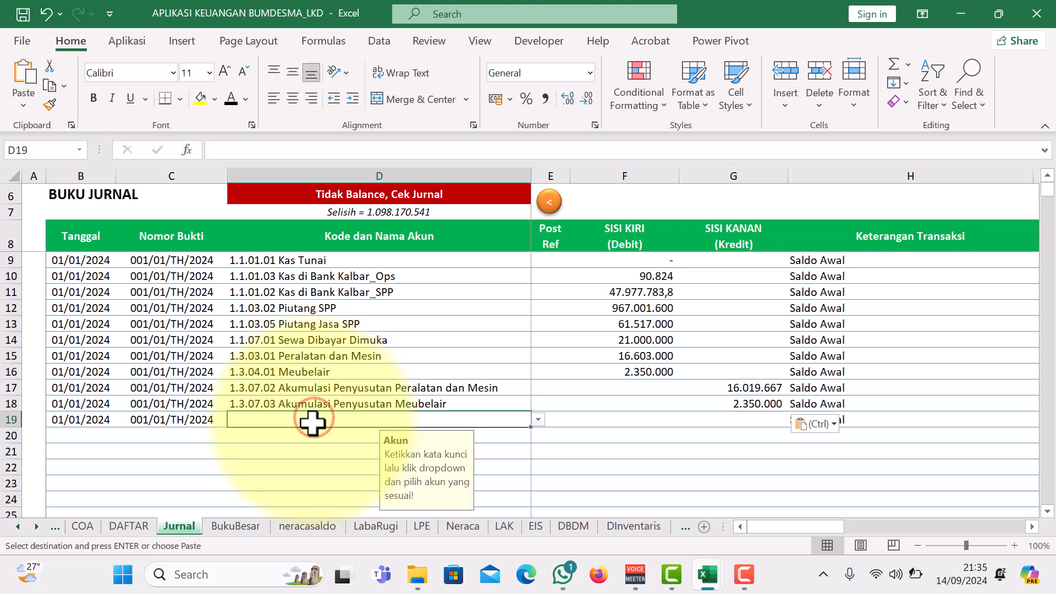
{"action": "type", "text": "amortisasi"}
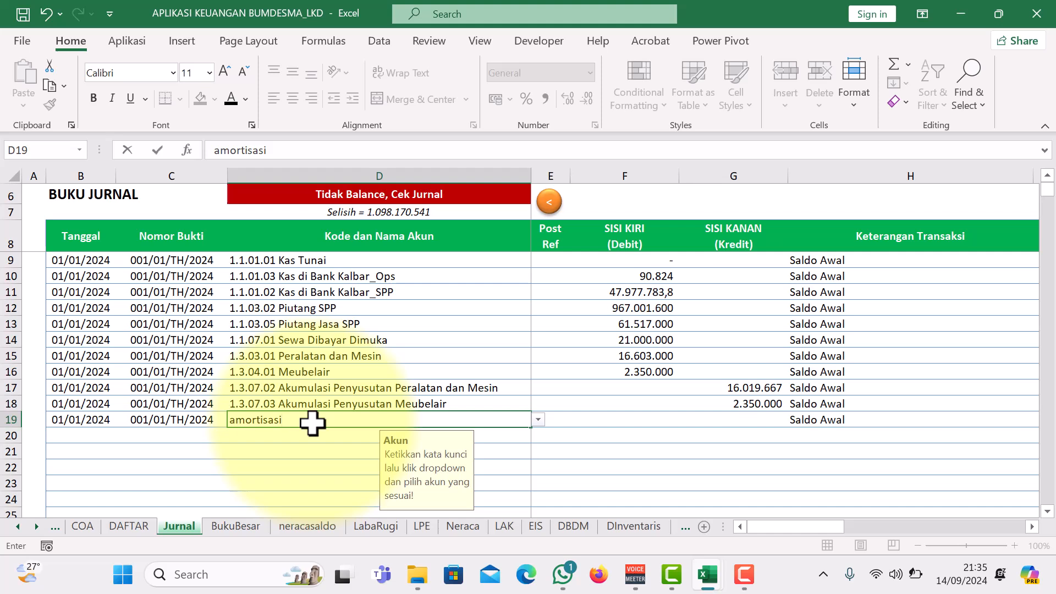
{"action": "left_click", "coordinate": [538, 419]}
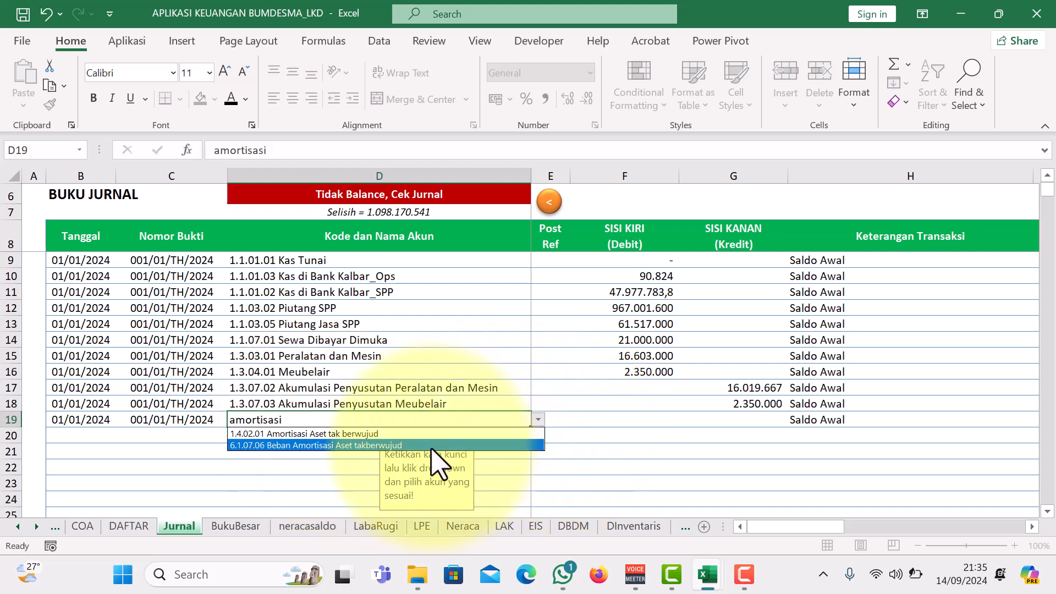
{"action": "left_click", "coordinate": [439, 434]}
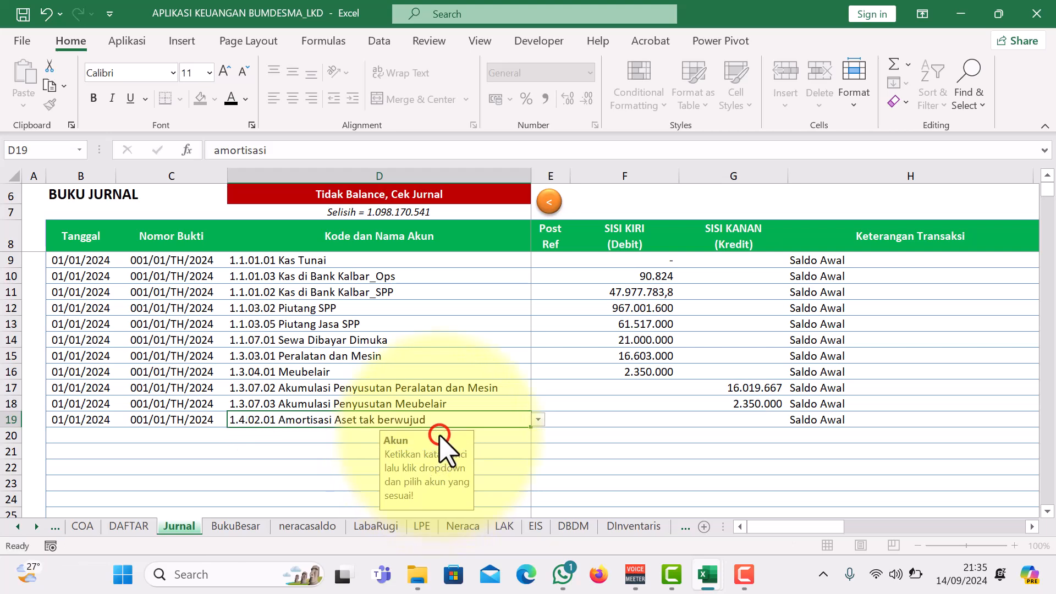
Open the DBDM prepaid expense list and copy the cumulative accumulated amortisation total in K22.
{"action": "left_click", "coordinate": [663, 527]}
{"action": "left_click", "coordinate": [755, 65]}
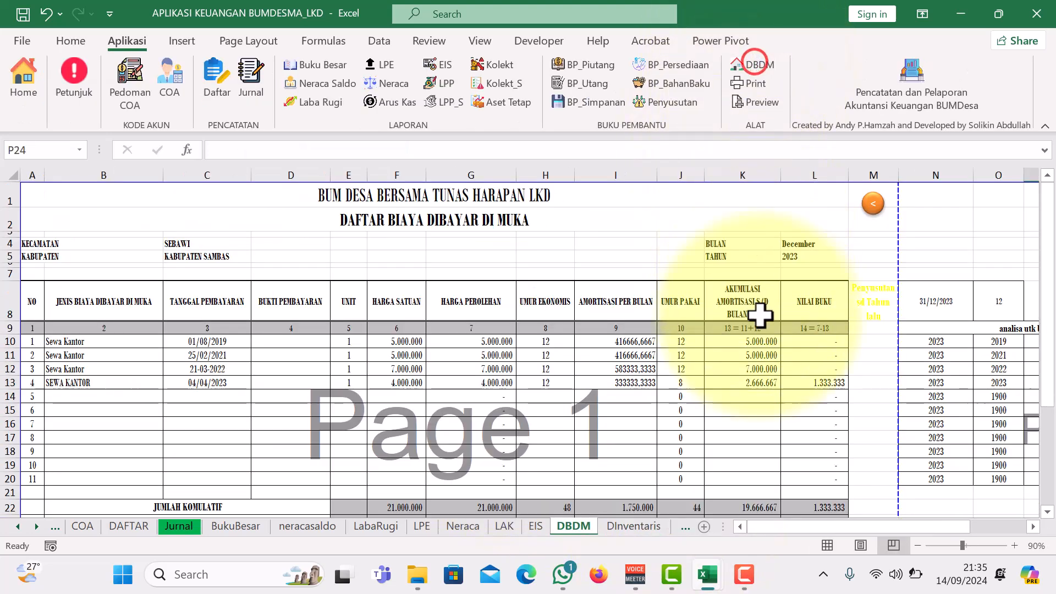
{"action": "left_click", "coordinate": [746, 506]}
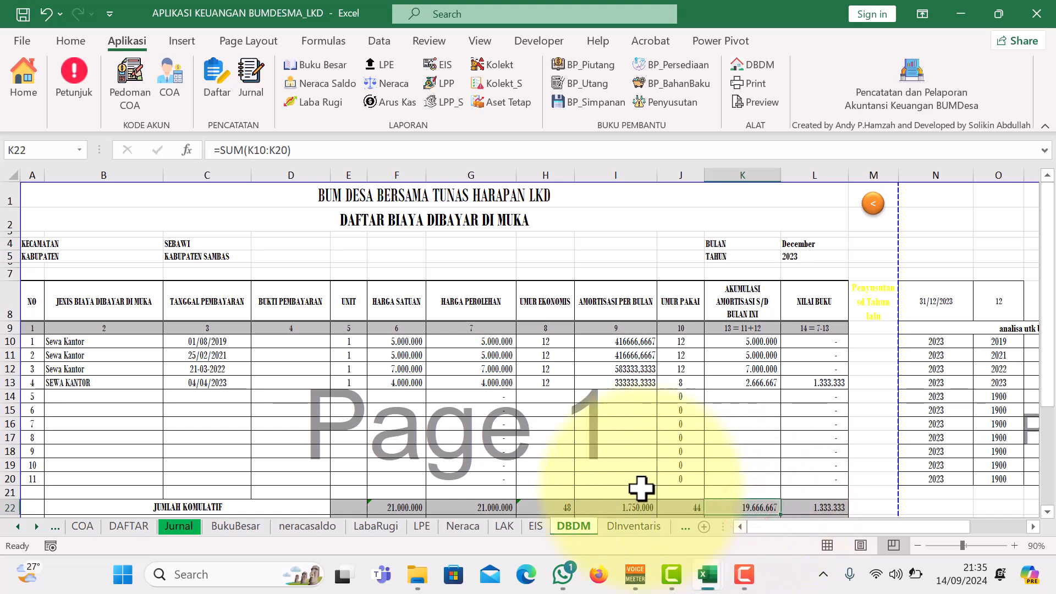
{"action": "key", "text": "ctrl+c"}
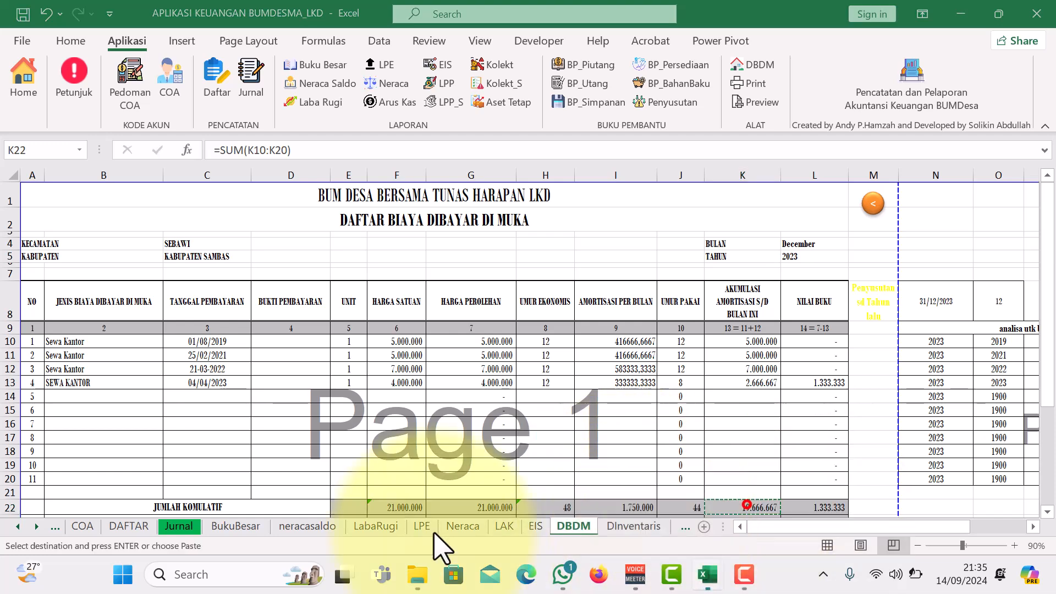
Return to the Jurnal sheet and paste the copied accumulated amortisation total as a value into credit cell G19.
{"action": "left_click", "coordinate": [177, 527]}
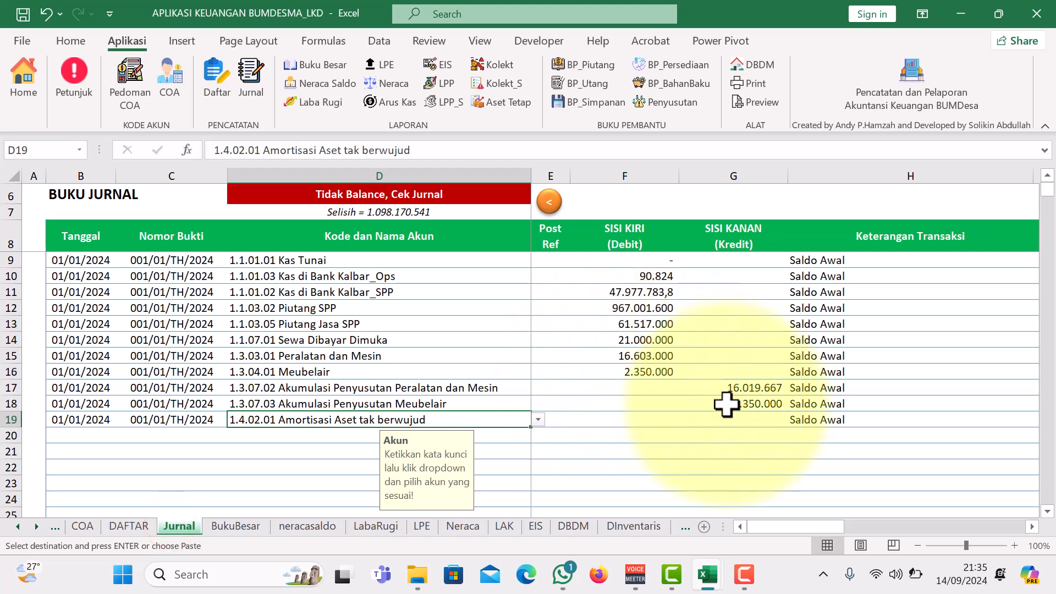
{"action": "left_click", "coordinate": [736, 420]}
{"action": "left_click", "coordinate": [65, 41]}
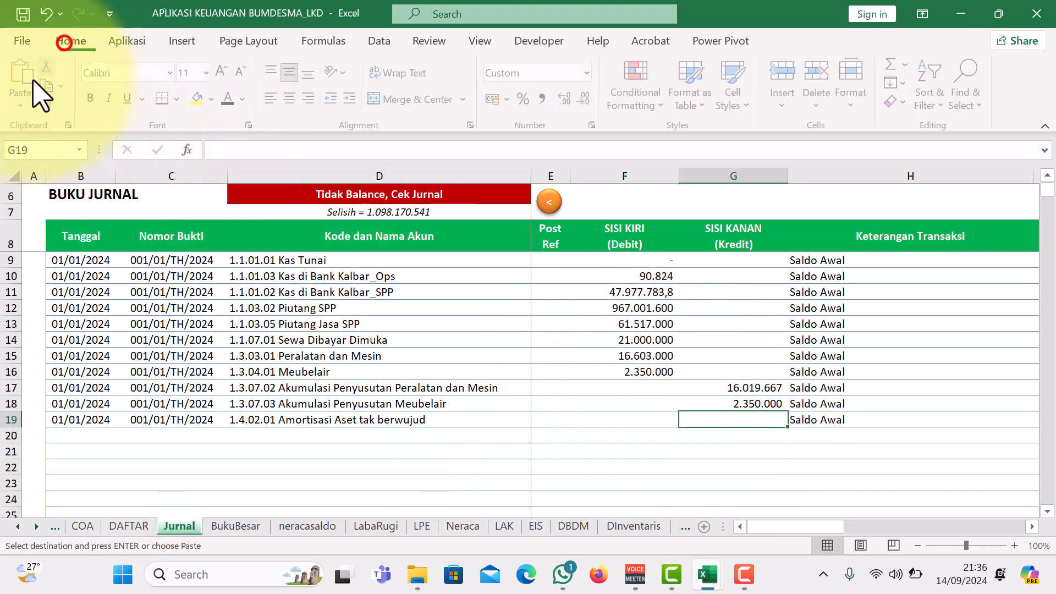
{"action": "left_click", "coordinate": [22, 106]}
{"action": "left_click", "coordinate": [22, 221]}
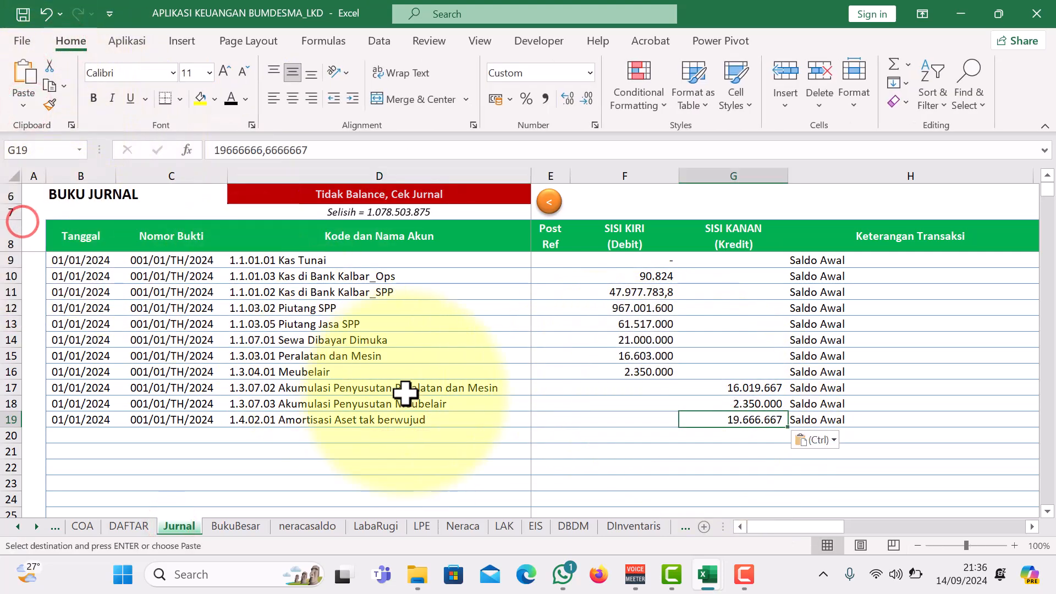
{"action": "scroll", "coordinate": [405, 392], "scroll_direction": "down", "scroll_amount": 2}
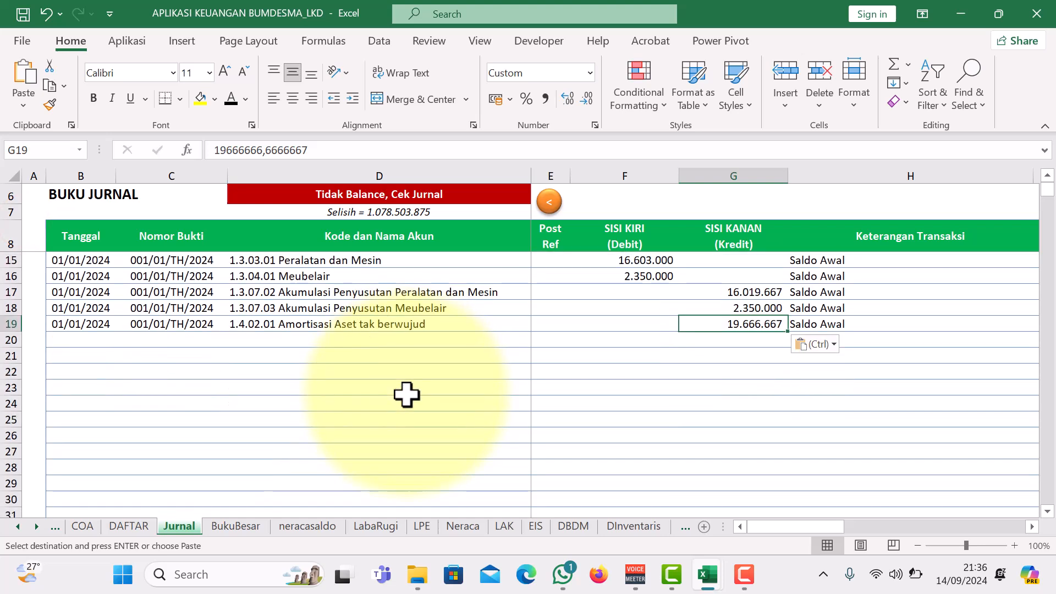
{"action": "left_click", "coordinate": [316, 342]}
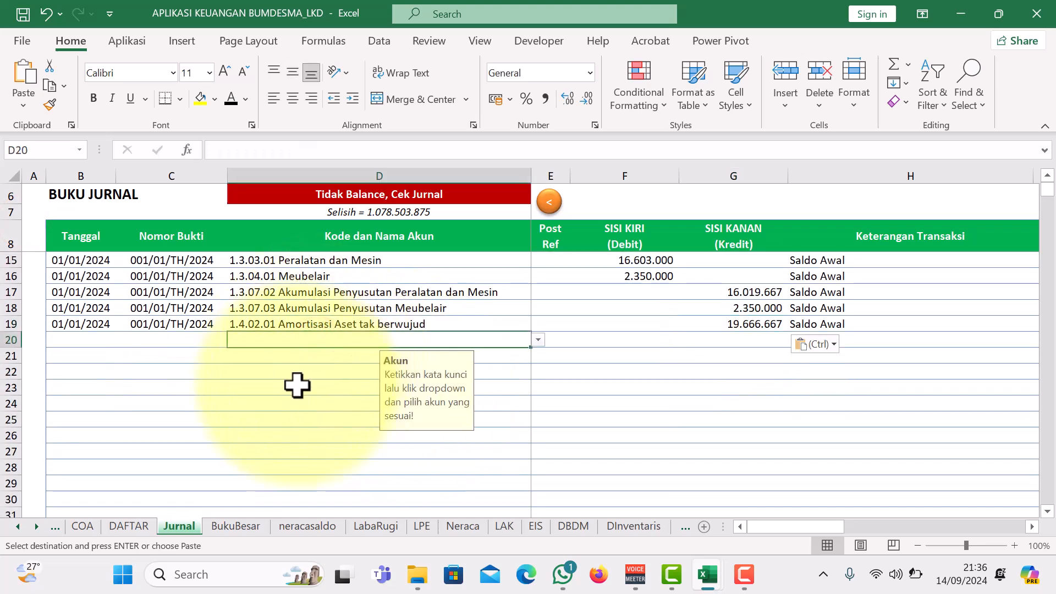
{"action": "left_click", "coordinate": [67, 340]}
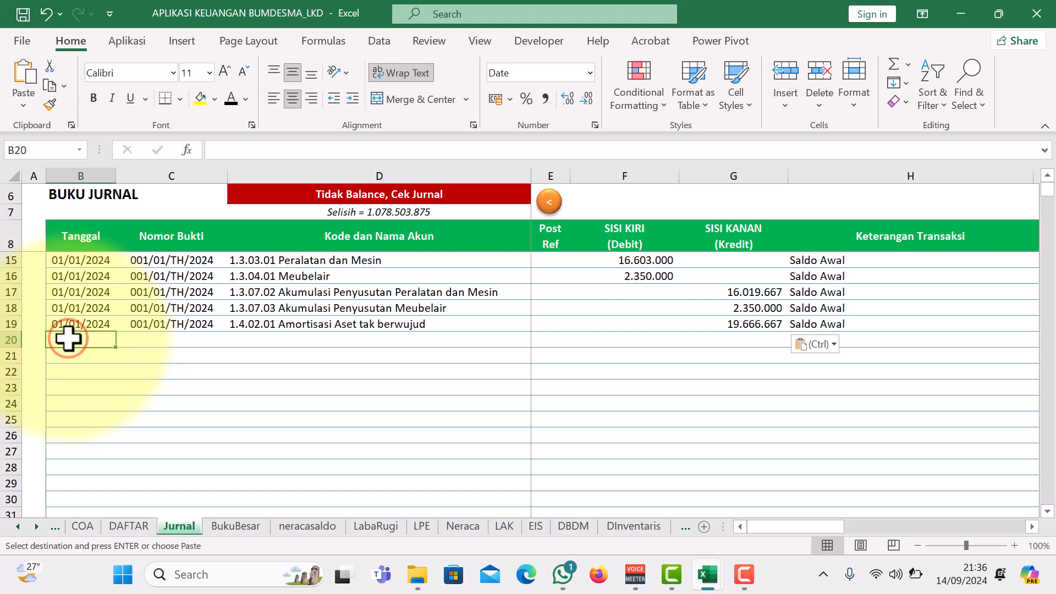
{"action": "left_click", "coordinate": [358, 336]}
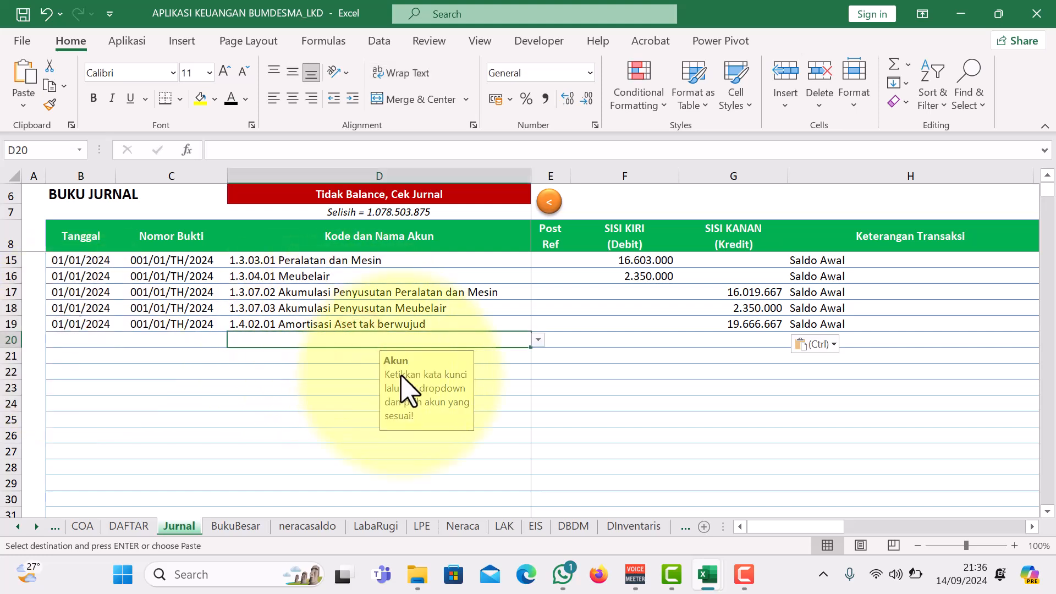
Switch to the LAP-KEUPK SEBAWI workbook and sum Modal alokasi BLM SPP and Operasional UPK 2% (H20:H21) in cell I20 of NERACA MF PRINT.
{"action": "mouse_move", "coordinate": [701, 581]}
{"action": "left_click", "coordinate": [649, 519]}
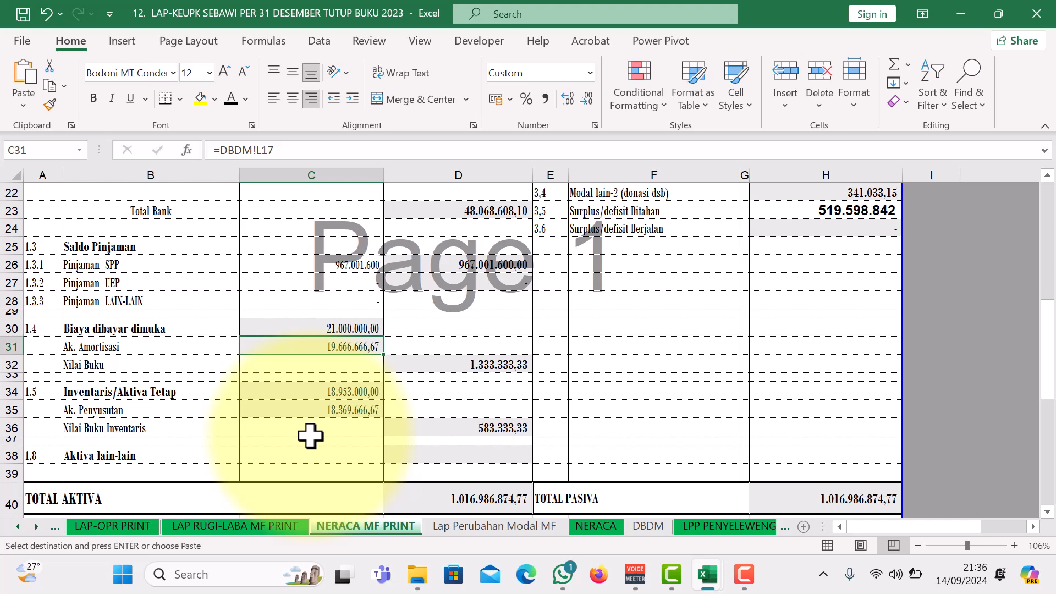
{"action": "scroll", "coordinate": [369, 429], "scroll_direction": "up", "scroll_amount": 3}
{"action": "scroll", "coordinate": [484, 422], "scroll_direction": "up", "scroll_amount": 1}
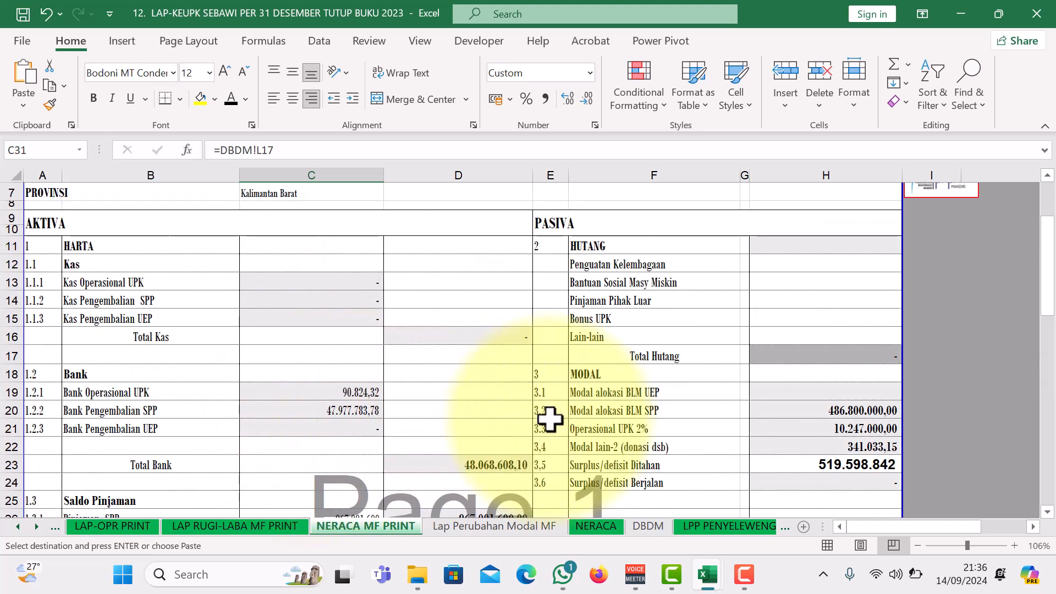
{"action": "scroll", "coordinate": [622, 432], "scroll_direction": "down", "scroll_amount": 1}
{"action": "scroll", "coordinate": [660, 435], "scroll_direction": "up", "scroll_amount": 2}
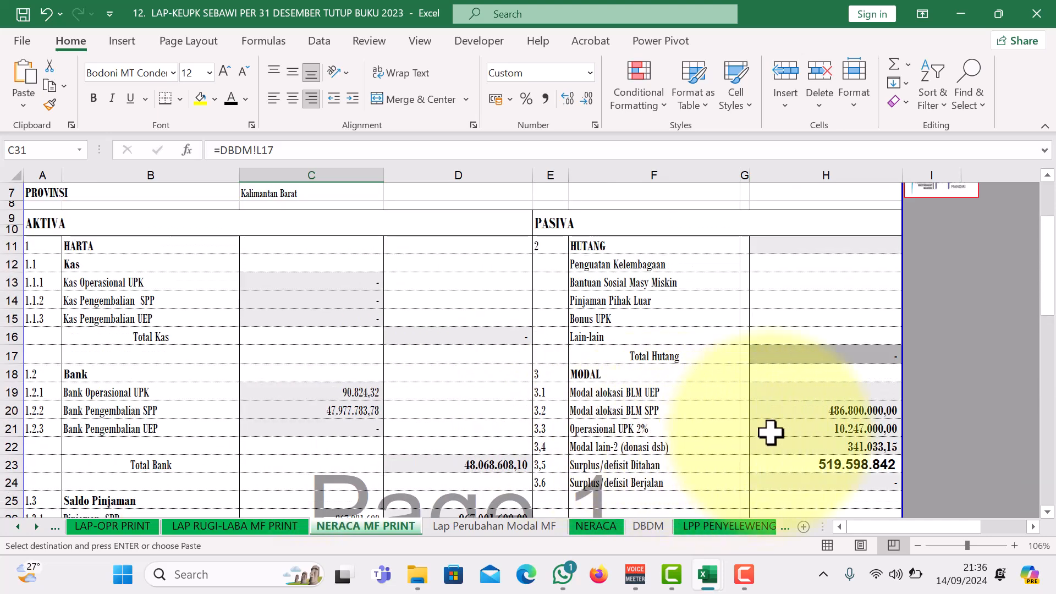
{"action": "scroll", "coordinate": [770, 432], "scroll_direction": "down", "scroll_amount": 2}
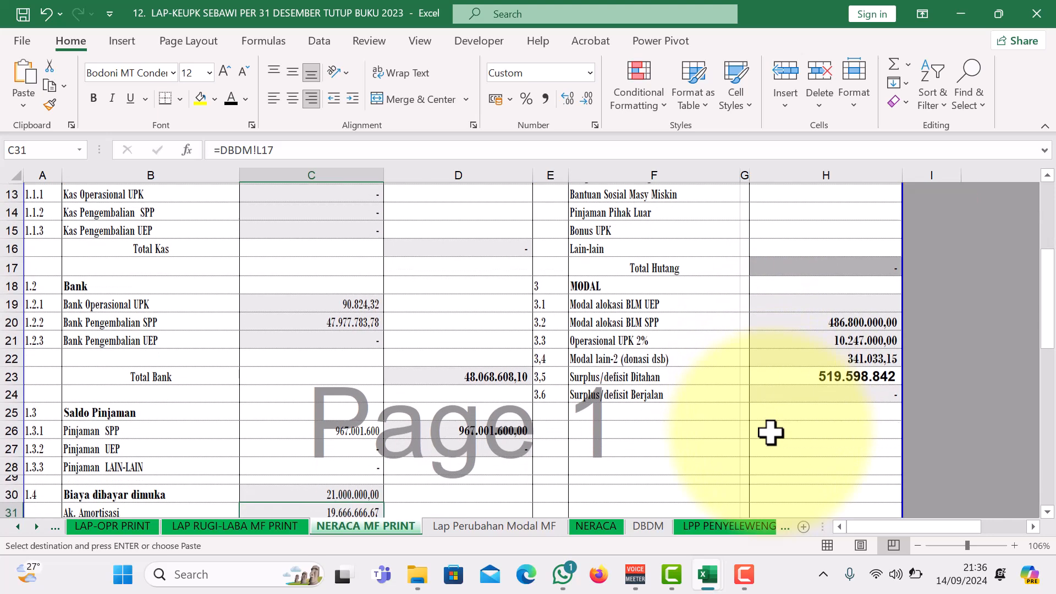
{"action": "left_click", "coordinate": [942, 325]}
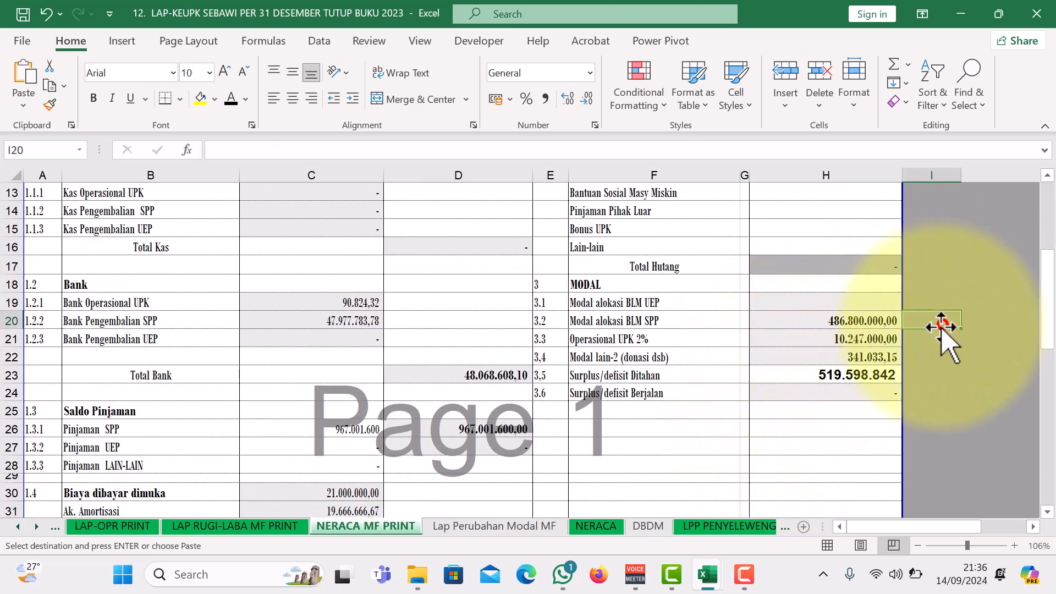
{"action": "left_click", "coordinate": [894, 64]}
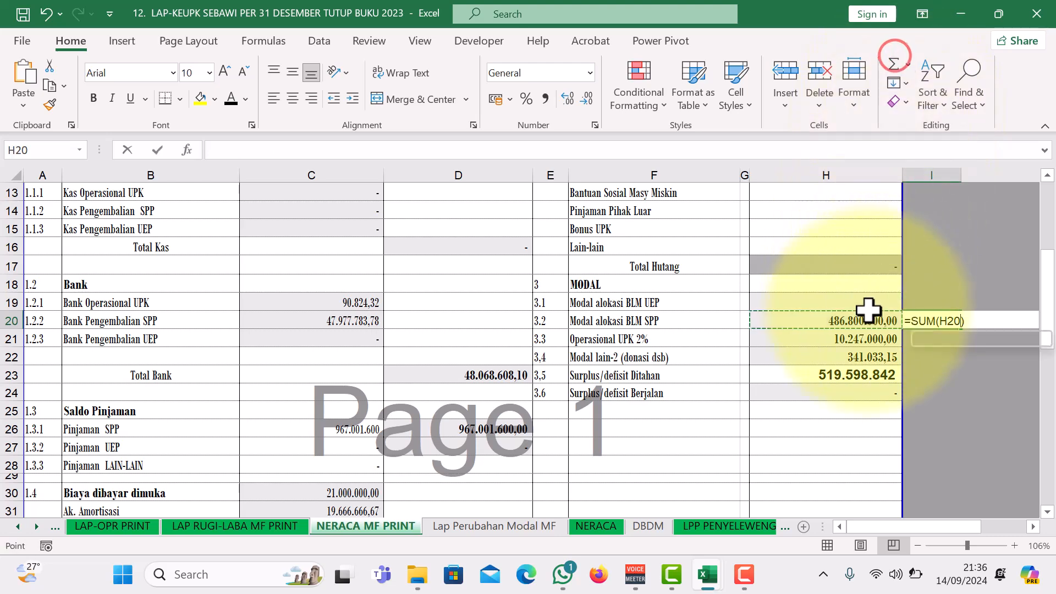
{"action": "left_click_drag", "start_coordinate": [858, 317], "coordinate": [854, 330]}
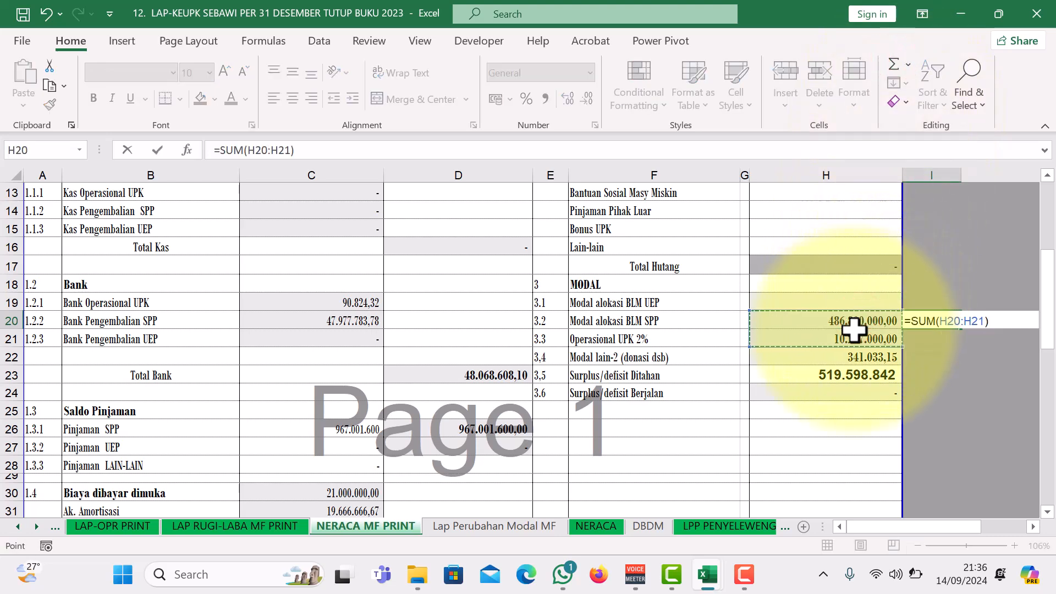
{"action": "key", "text": "ctrl+Return"}
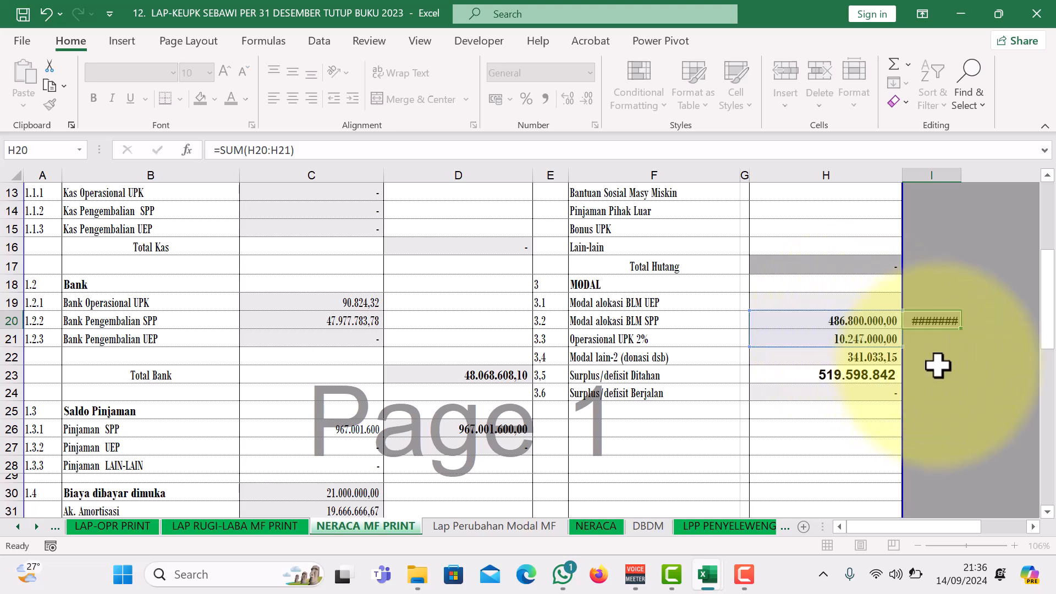
Copy the capital total in I20 and paste it as a value into credit cell G20 of the Jurnal sheet.
{"action": "left_click", "coordinate": [973, 320]}
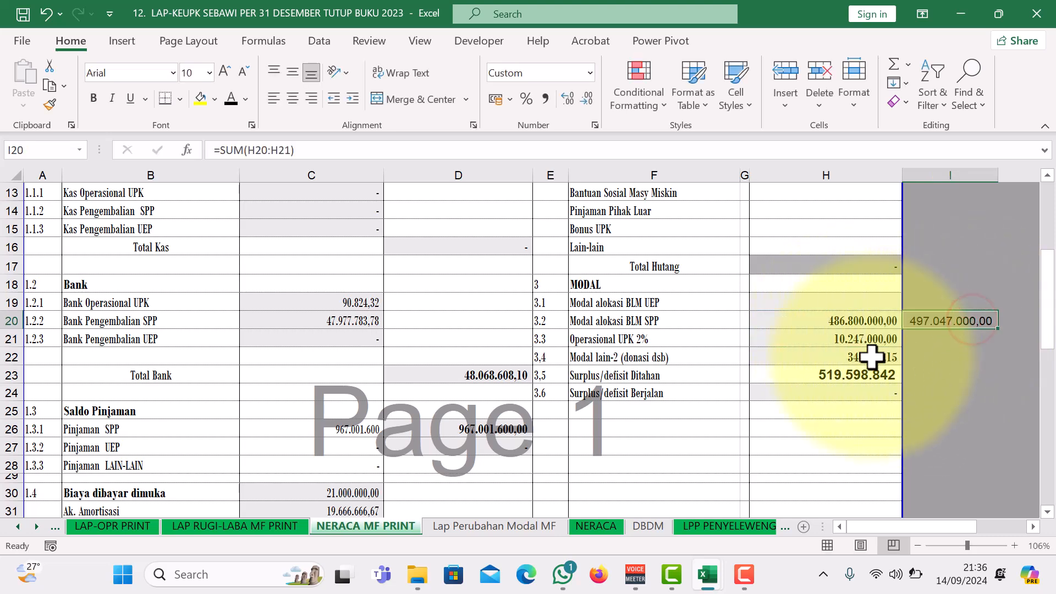
{"action": "key", "text": "ctrl+c"}
{"action": "mouse_move", "coordinate": [710, 584]}
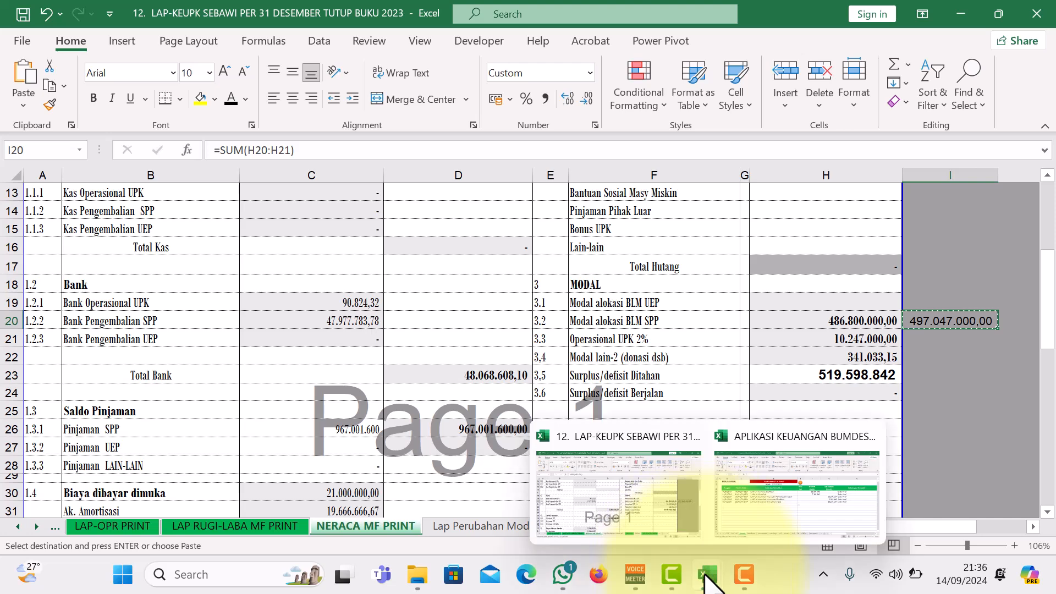
{"action": "left_click", "coordinate": [742, 512]}
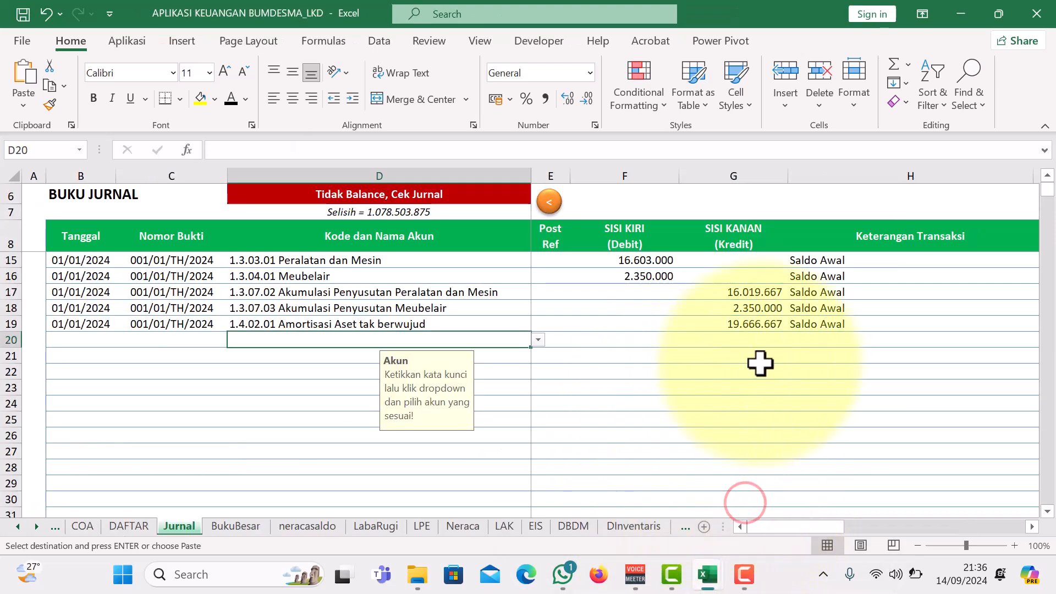
{"action": "left_click", "coordinate": [770, 341]}
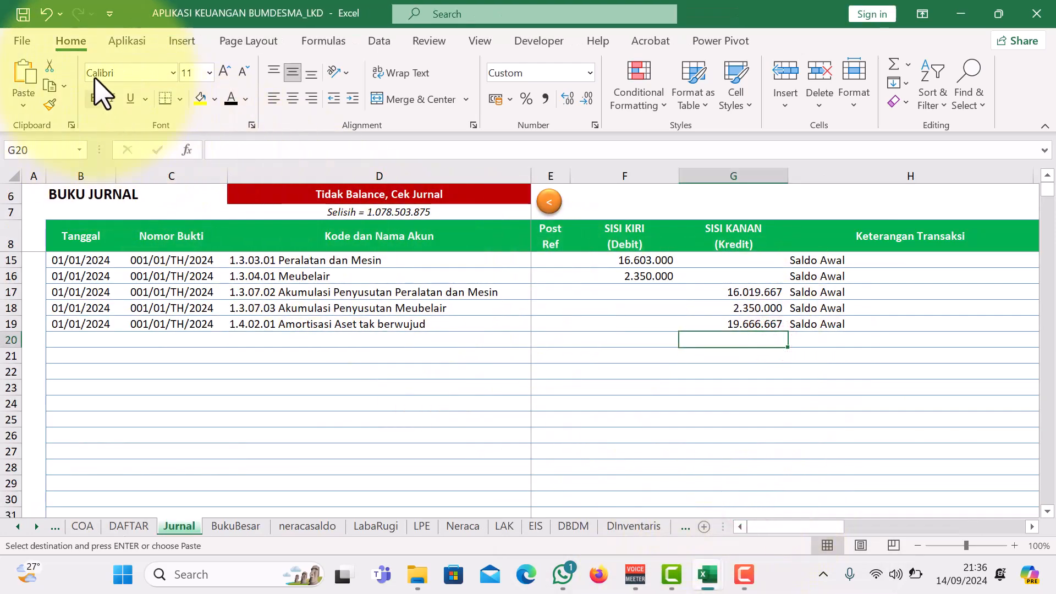
{"action": "left_click", "coordinate": [16, 104]}
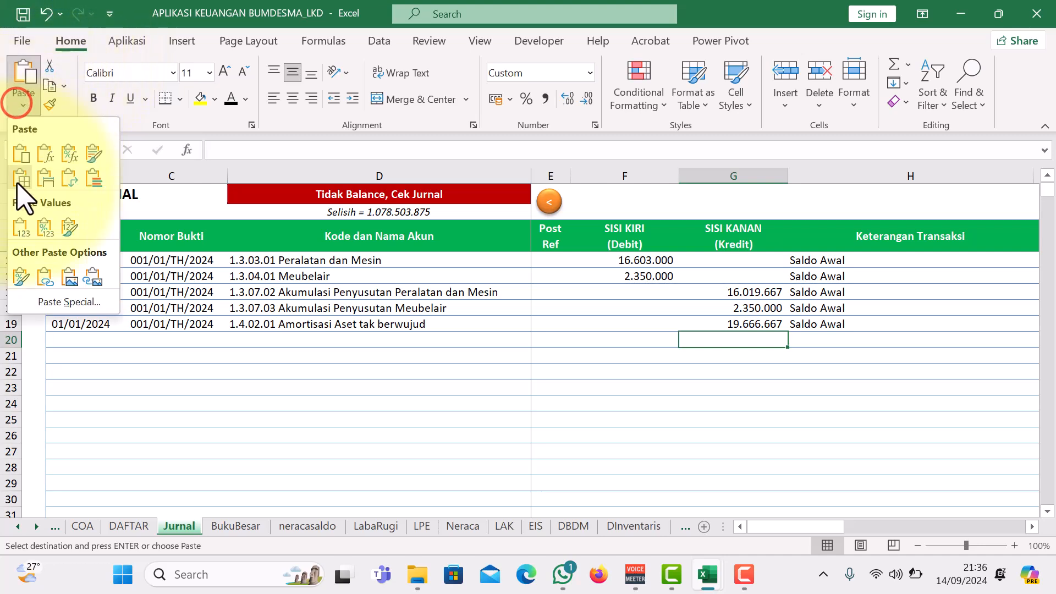
{"action": "left_click", "coordinate": [21, 225]}
Look up accounts in D20 with the keyword pnpm and assign 3.1.02.26 Penyertaan Modal Masyarakat Desa (Eks PNPM) to journal row 20.
{"action": "left_click", "coordinate": [636, 338]}
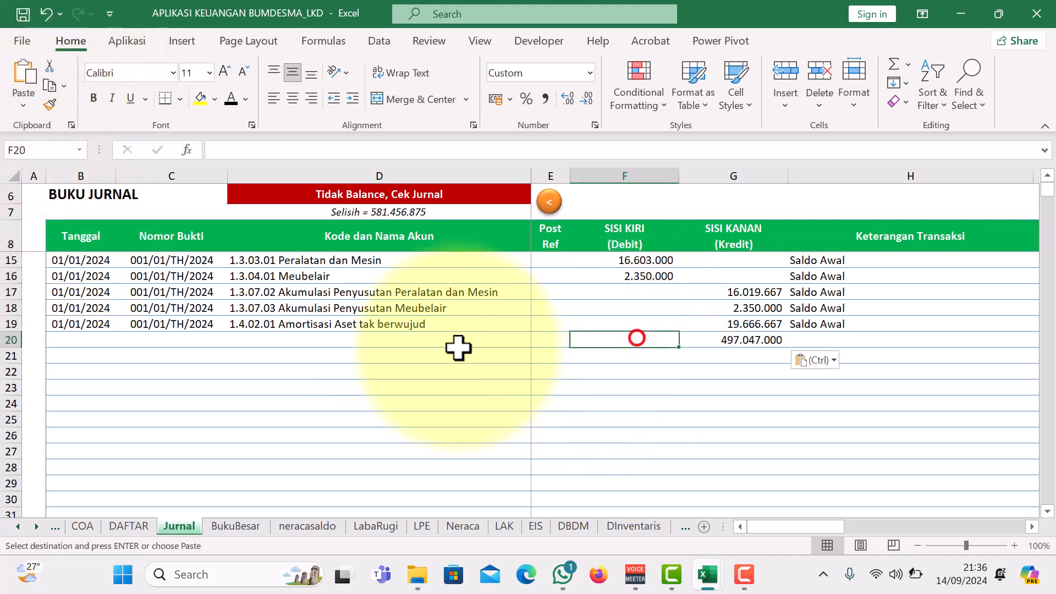
{"action": "left_click", "coordinate": [381, 340]}
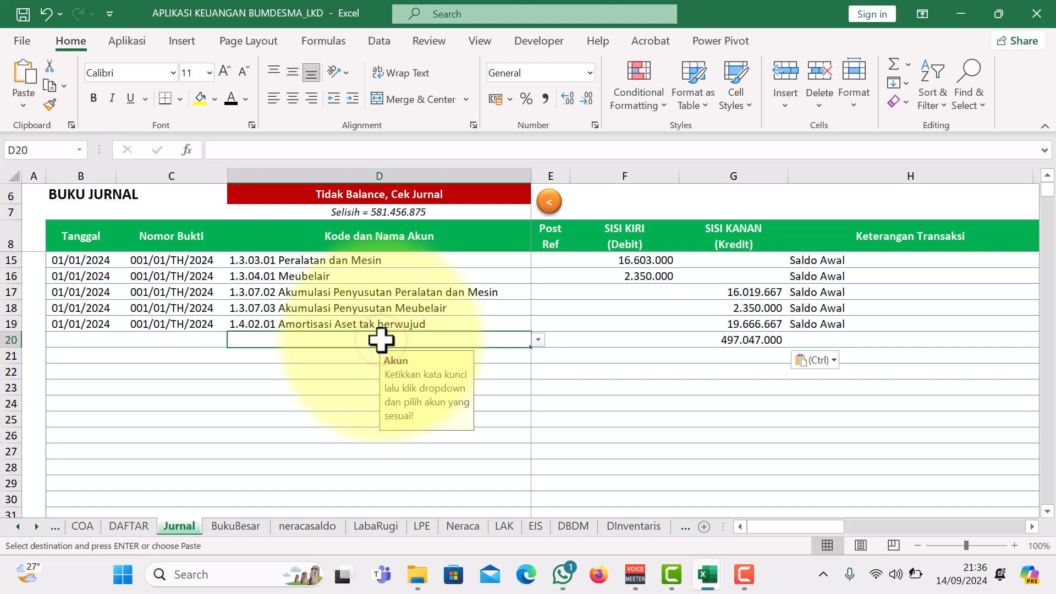
{"action": "type", "text": "pnpm"}
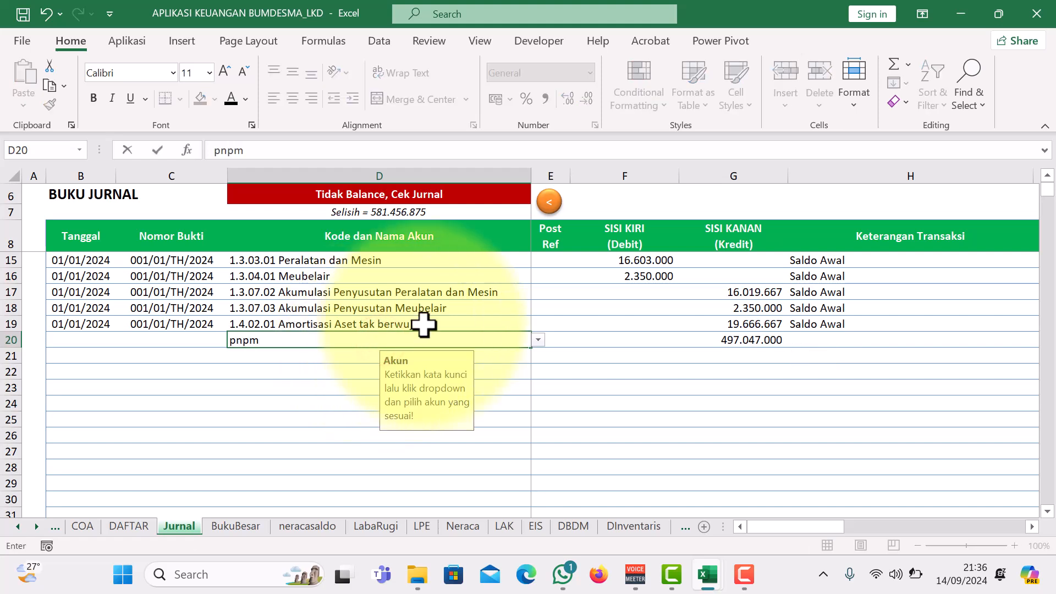
{"action": "left_click", "coordinate": [537, 340]}
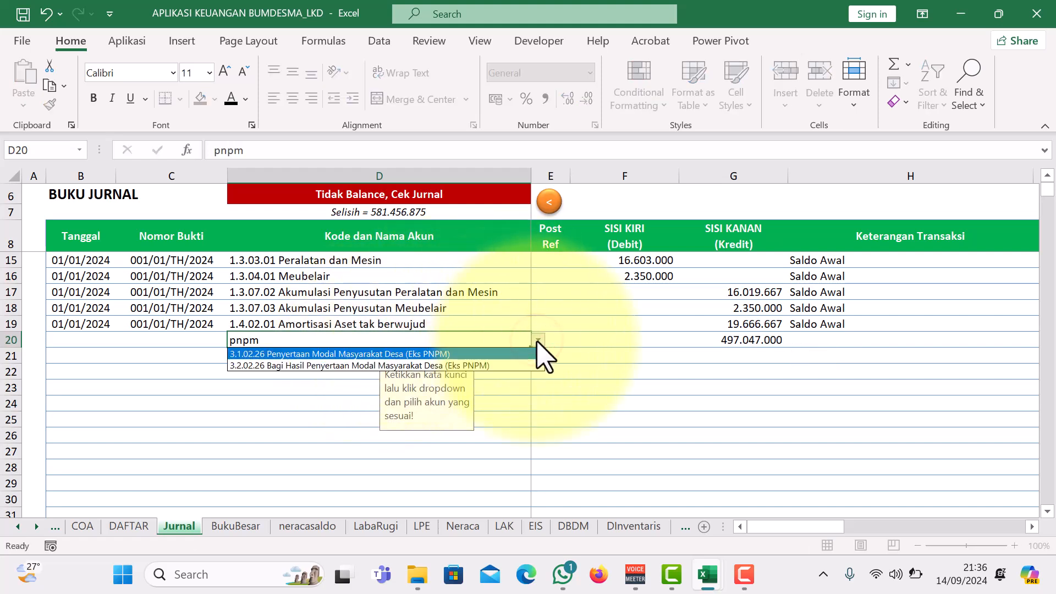
{"action": "left_click", "coordinate": [488, 354]}
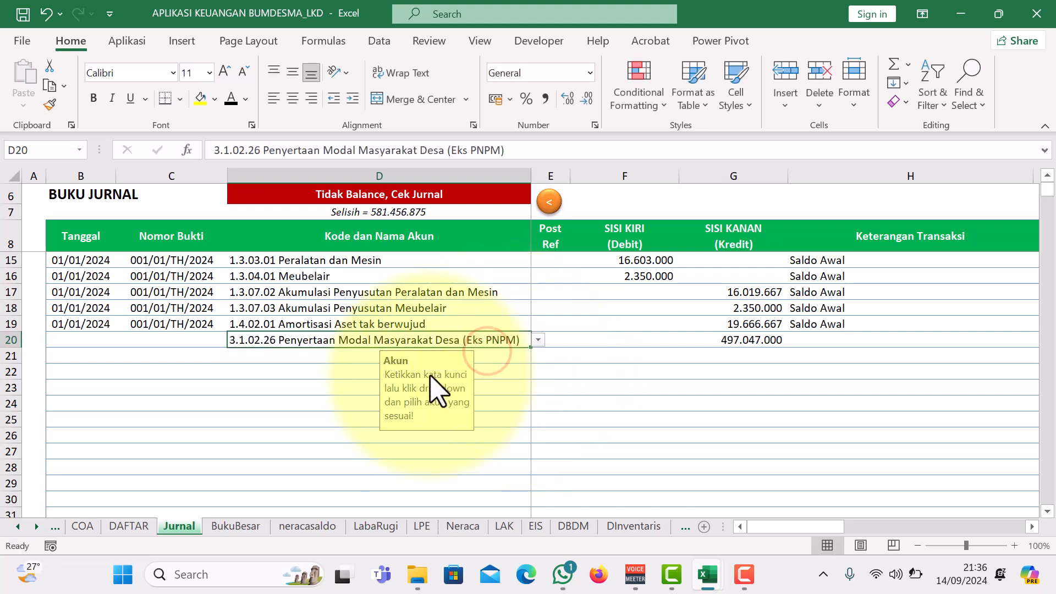
Copy the date and voucher number from journal row 19 into rows 20 to 23.
{"action": "left_click_drag", "start_coordinate": [69, 329], "coordinate": [167, 329]}
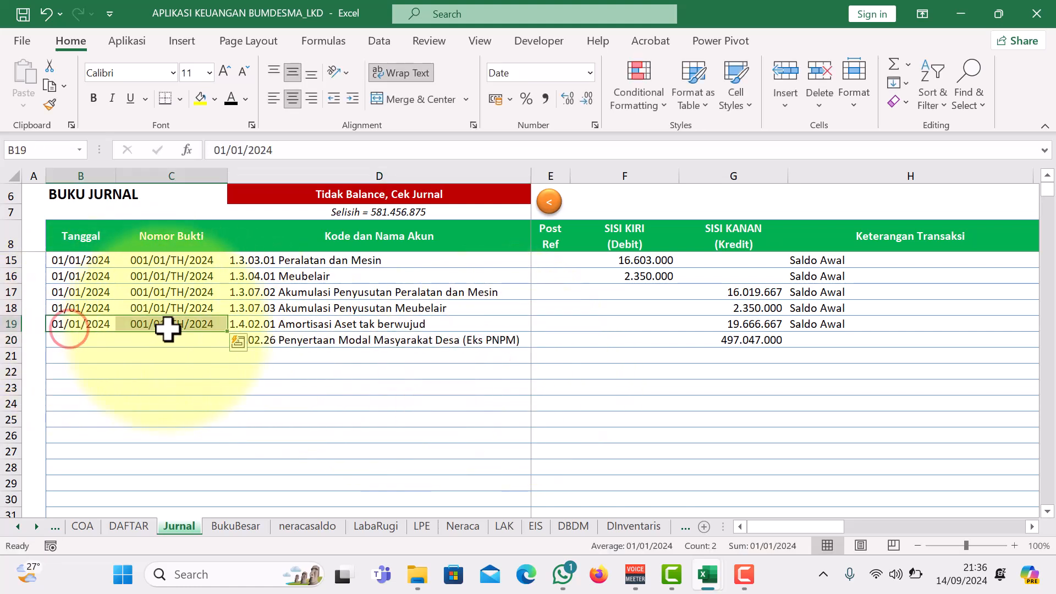
{"action": "key", "text": "ctrl+c"}
{"action": "left_click", "coordinate": [94, 339]}
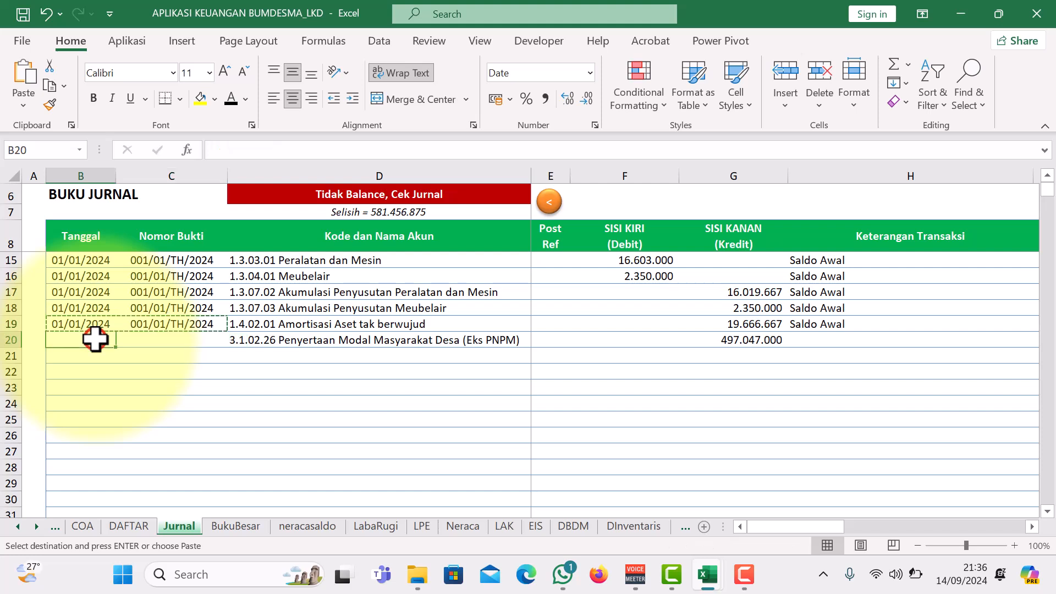
{"action": "key", "text": "ctrl+v"}
{"action": "left_click_drag", "start_coordinate": [82, 356], "coordinate": [161, 381]}
{"action": "key", "text": "ctrl+v"}
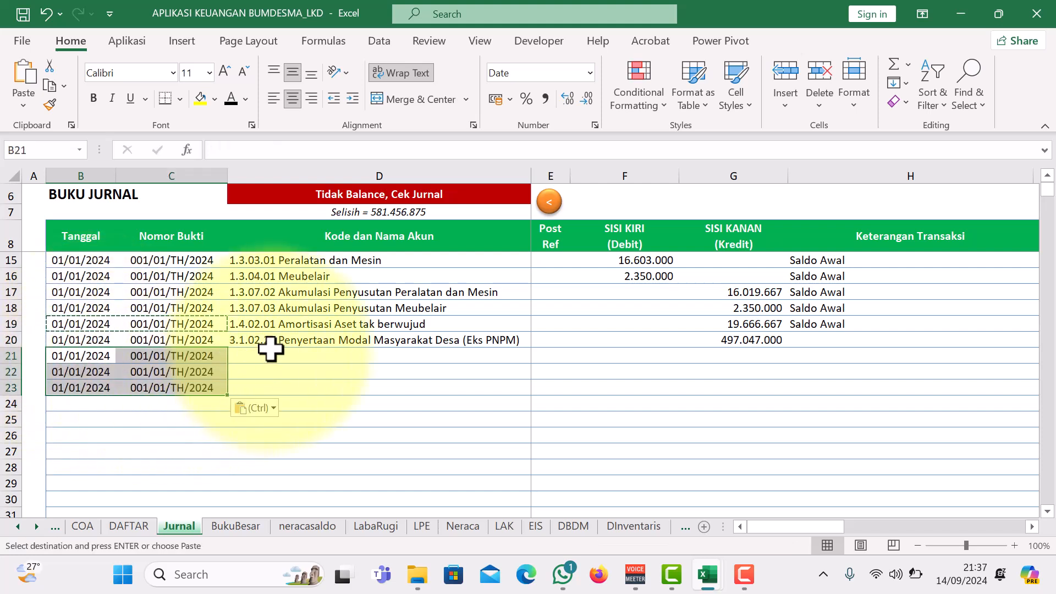
Look up accounts in D21 with the keyword donasi and assign 3.4.01.01 Modal Donasi/Sumbangan to journal row 21.
{"action": "left_click", "coordinate": [280, 357]}
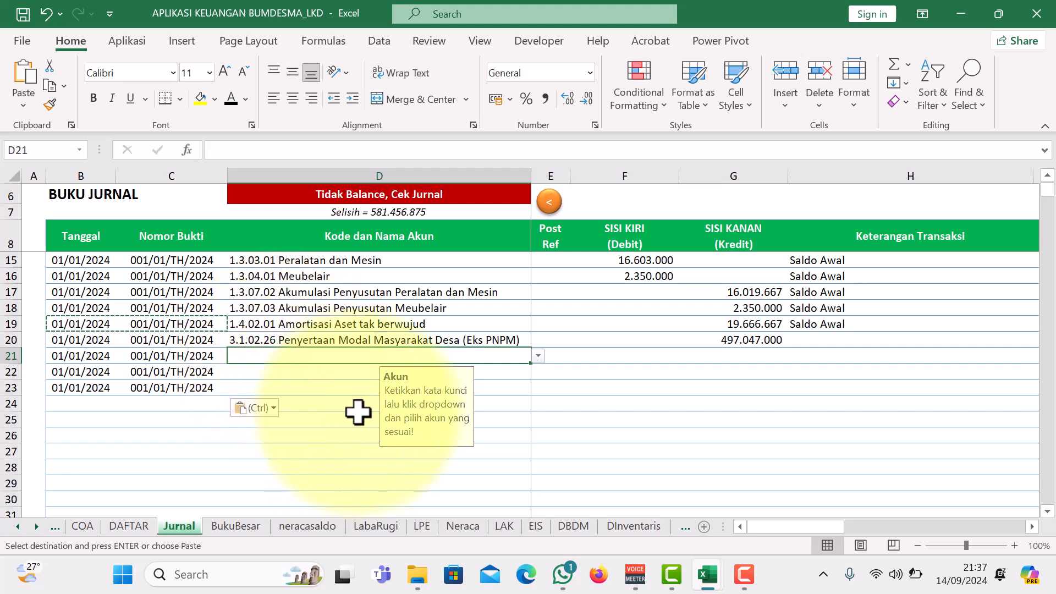
{"action": "type", "text": "danasi"}
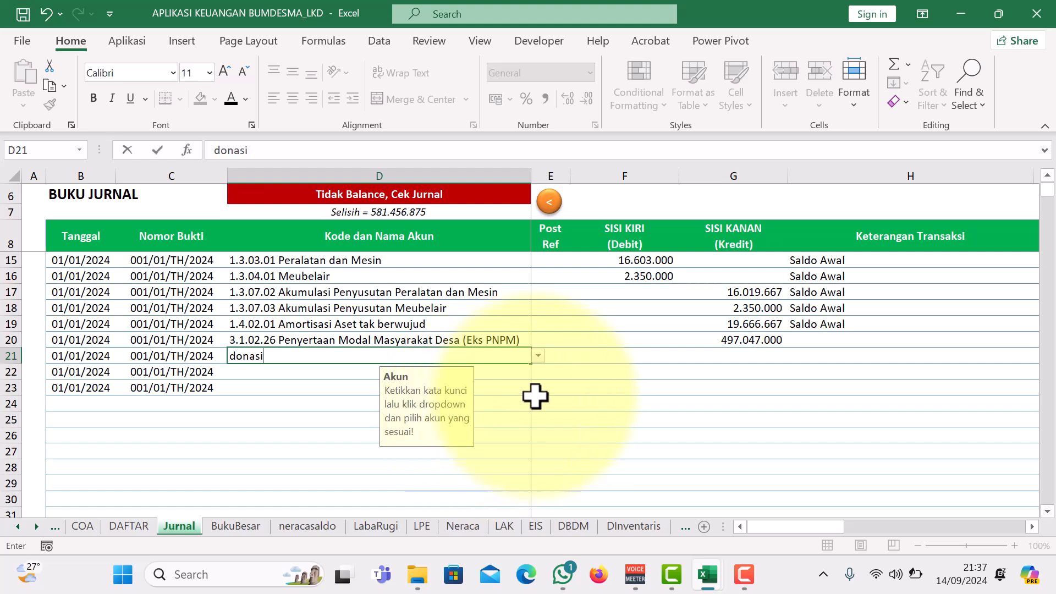
{"action": "left_click", "coordinate": [538, 357]}
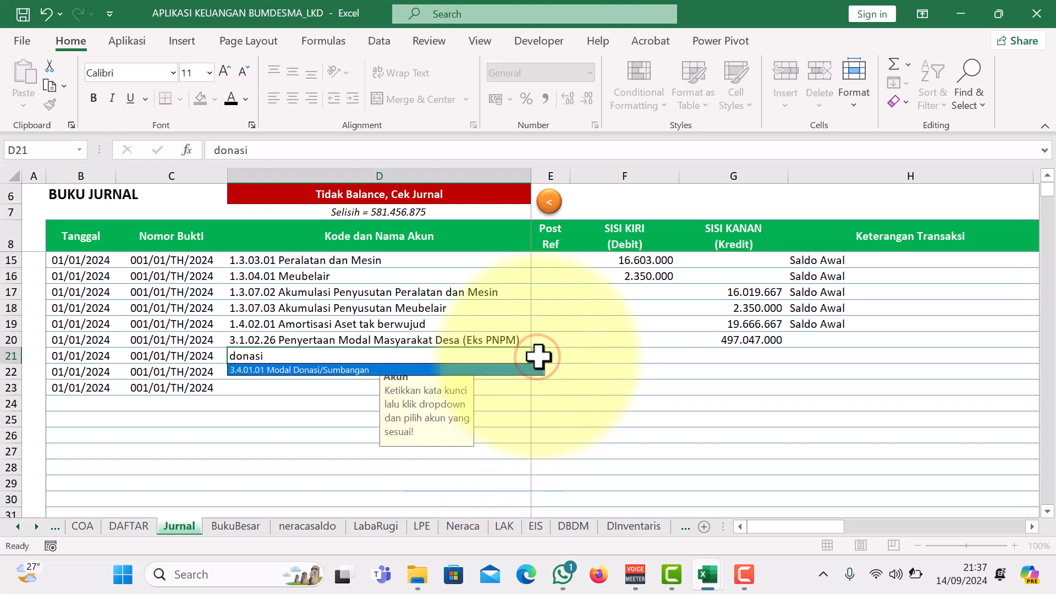
{"action": "left_click", "coordinate": [441, 371]}
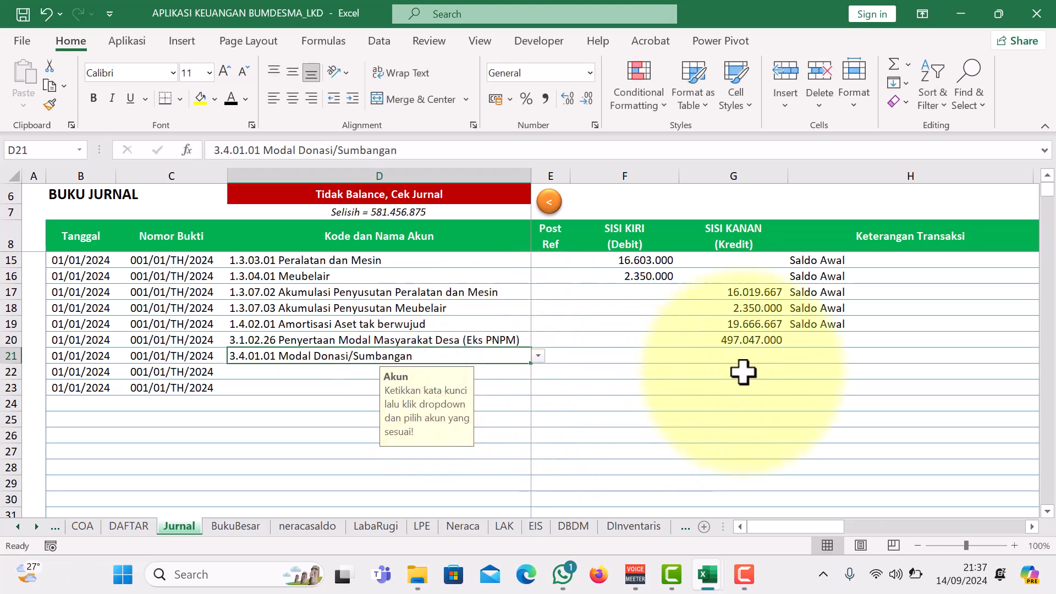
Copy Modal lain-2 (donasi dsb) from H22 of the UPK balance sheet and paste it as a value into Jurnal credit cell G21.
{"action": "mouse_move", "coordinate": [715, 575]}
{"action": "left_click", "coordinate": [677, 500]}
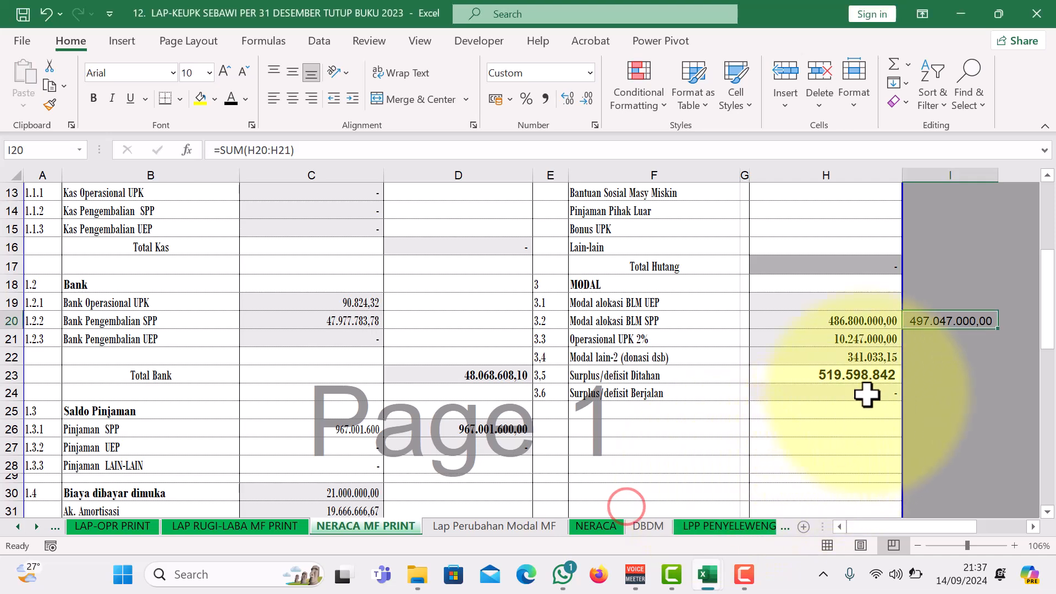
{"action": "left_click", "coordinate": [871, 358]}
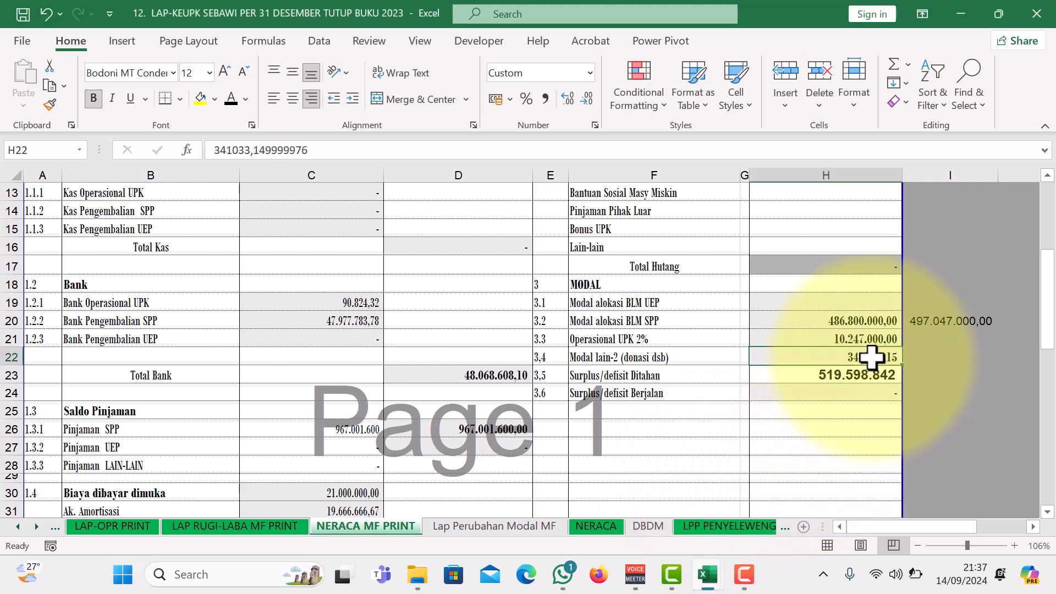
{"action": "left_click", "coordinate": [51, 85]}
{"action": "mouse_move", "coordinate": [709, 581]}
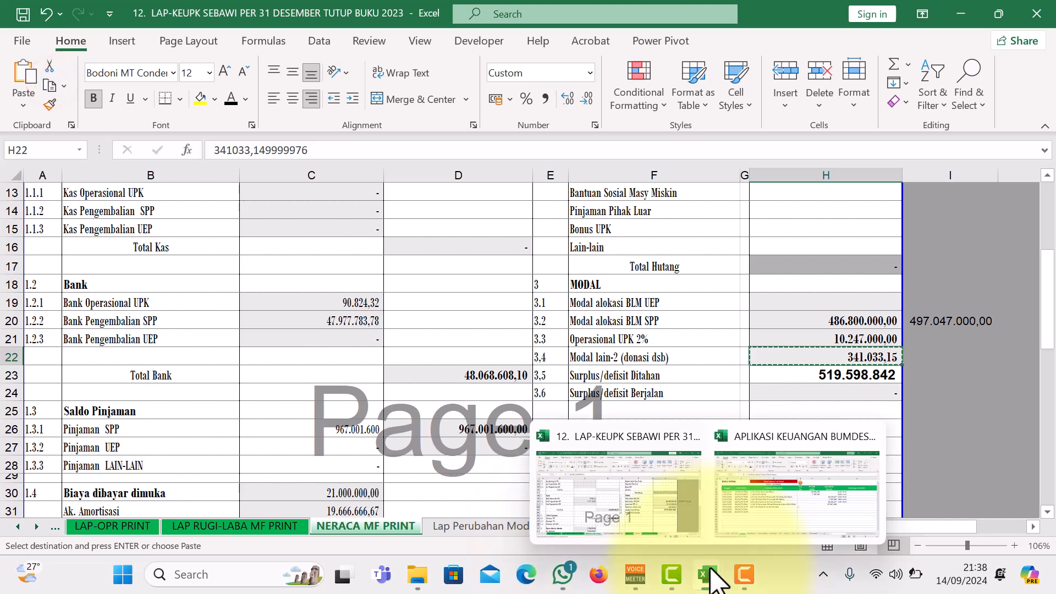
{"action": "left_click", "coordinate": [797, 490]}
{"action": "left_click", "coordinate": [727, 358]}
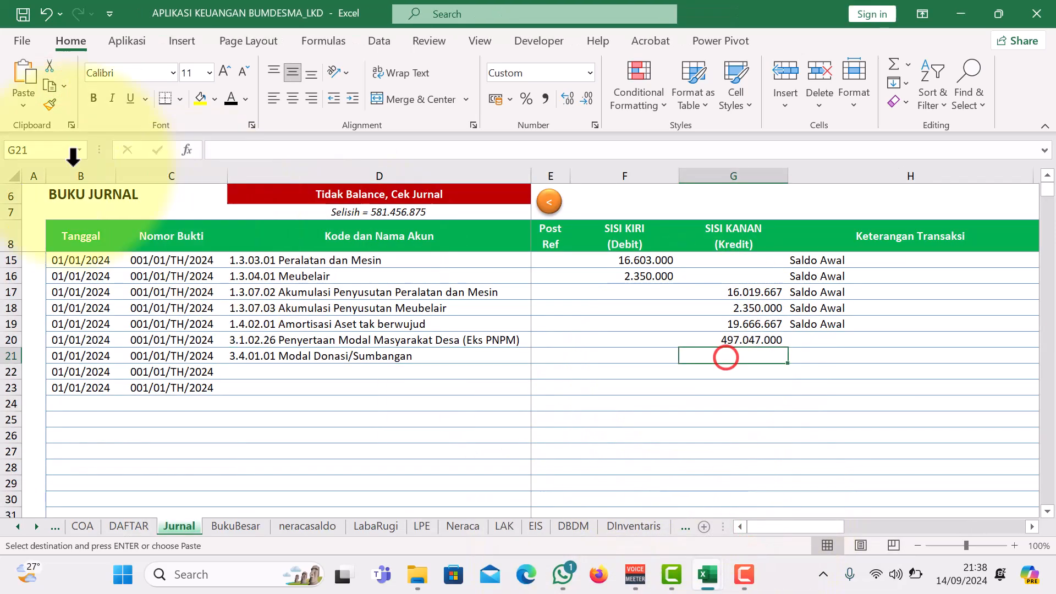
{"action": "left_click", "coordinate": [24, 104]}
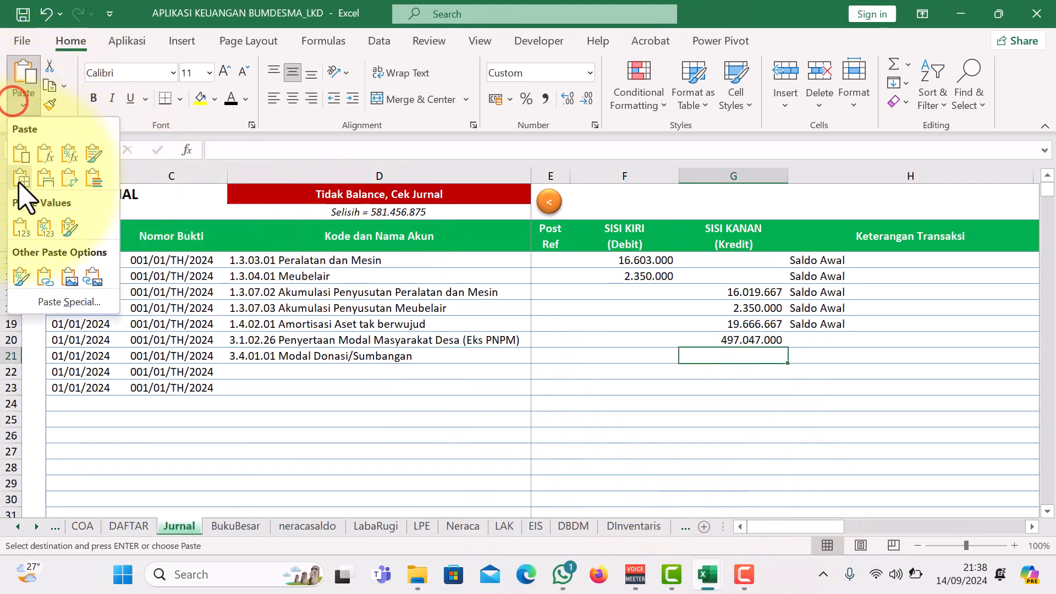
{"action": "left_click", "coordinate": [18, 225]}
{"action": "left_click", "coordinate": [812, 340]}
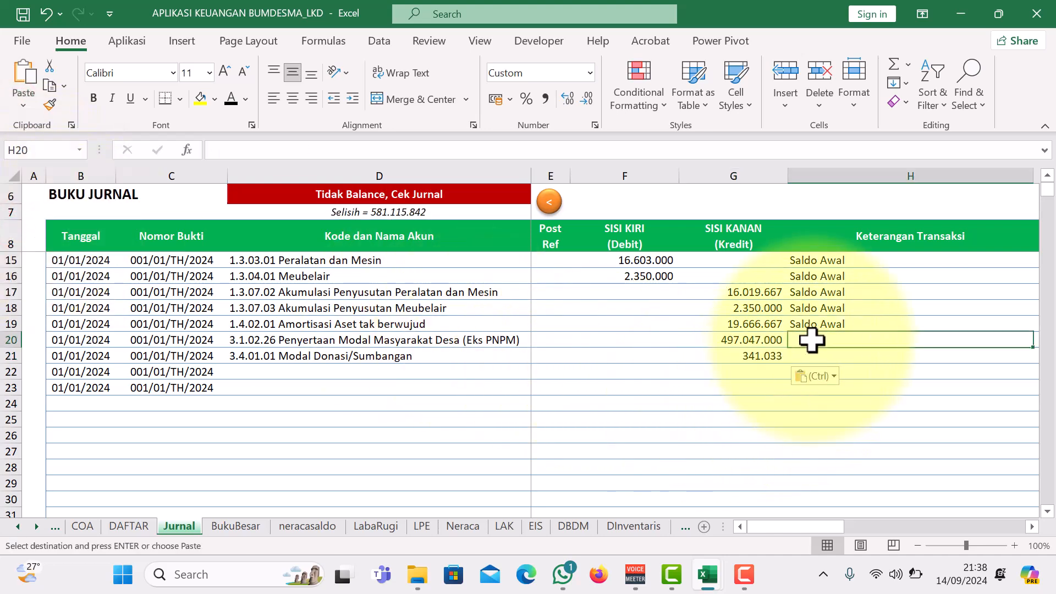
Copy the Saldo Awal description from H19 down to journal rows 20 to 22.
{"action": "left_click", "coordinate": [764, 358]}
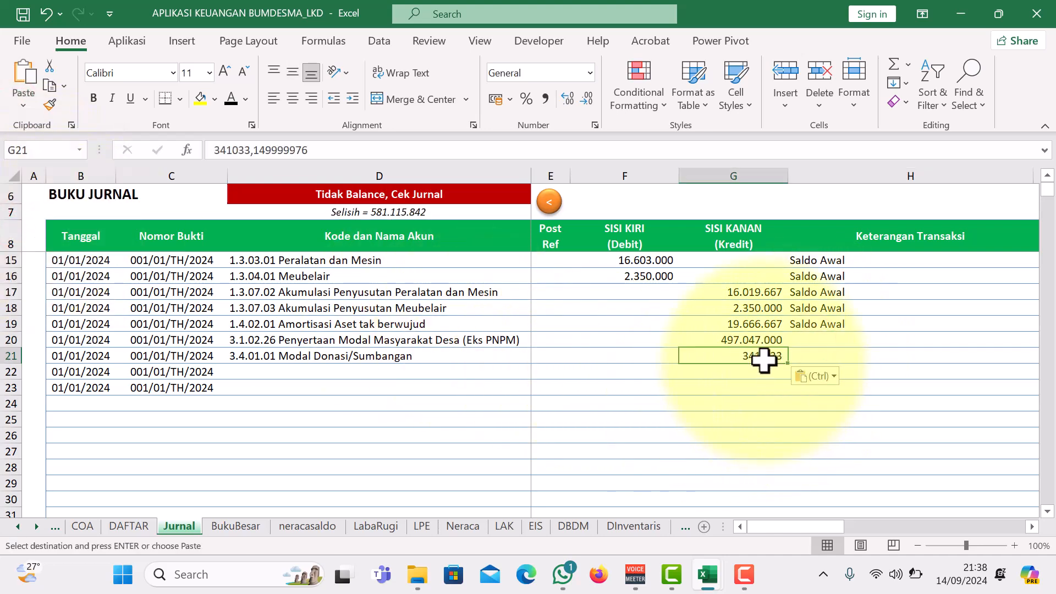
{"action": "left_click", "coordinate": [813, 325]}
{"action": "left_click_drag", "start_coordinate": [1036, 332], "coordinate": [1024, 379]}
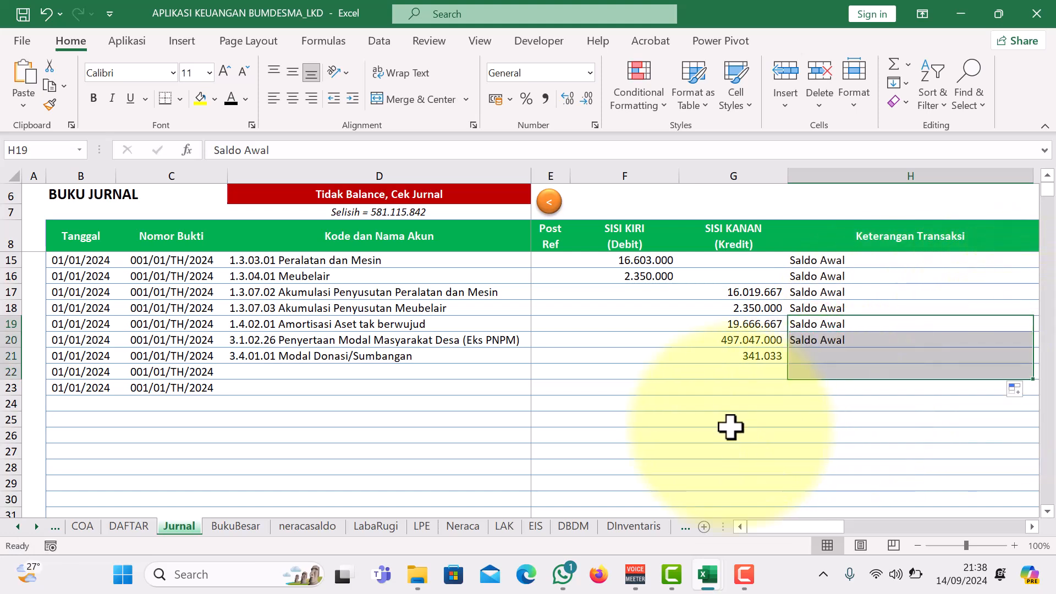
Copy the journal's Selisih amount from D7 and paste it as a value into credit cell G22.
{"action": "left_click", "coordinate": [372, 374]}
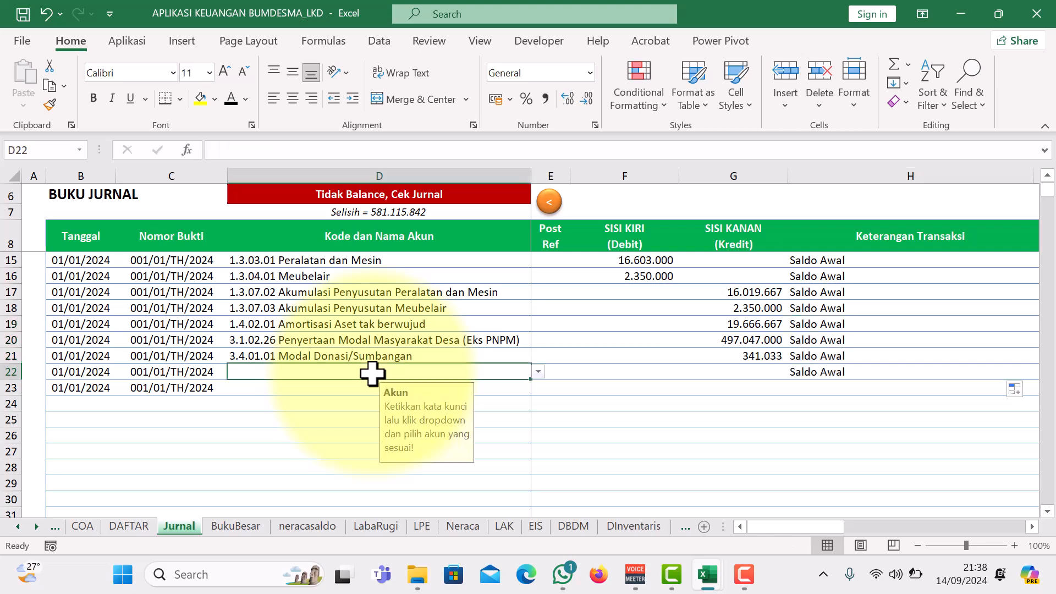
{"action": "left_click", "coordinate": [379, 211]}
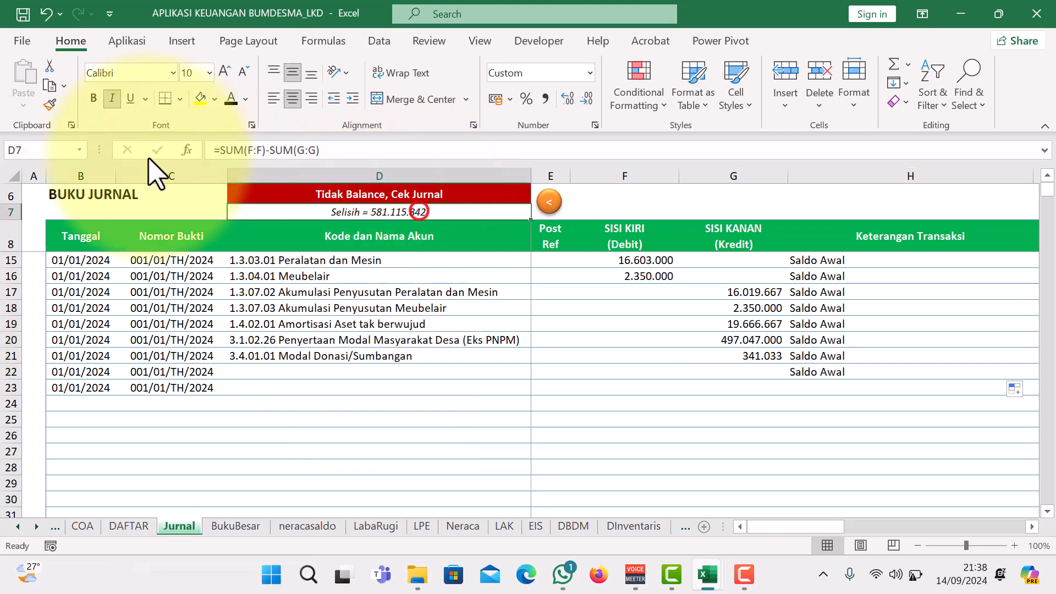
{"action": "left_click", "coordinate": [49, 85]}
{"action": "left_click", "coordinate": [719, 366]}
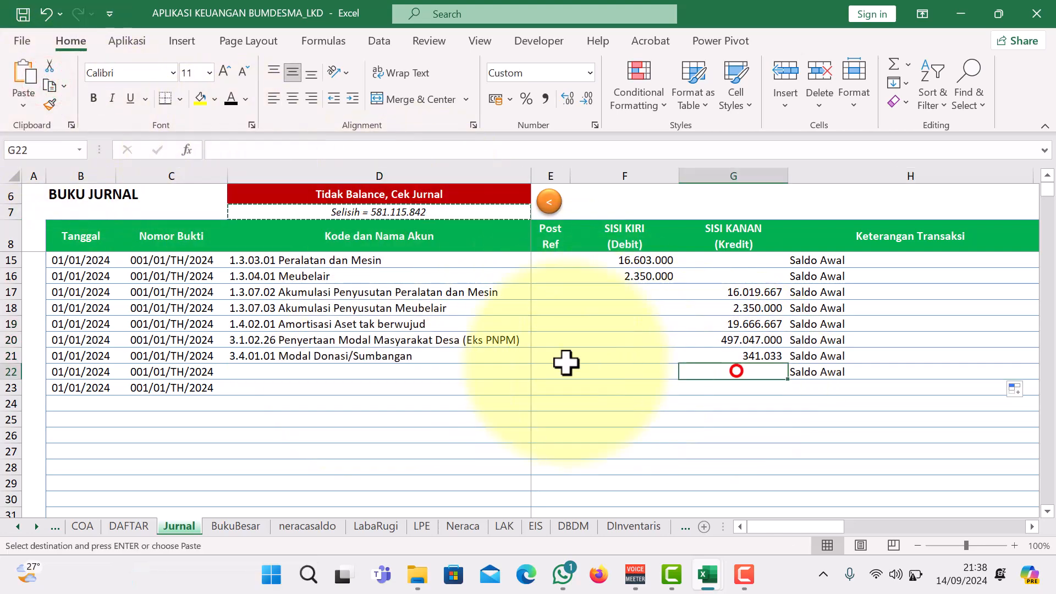
{"action": "left_click", "coordinate": [22, 105]}
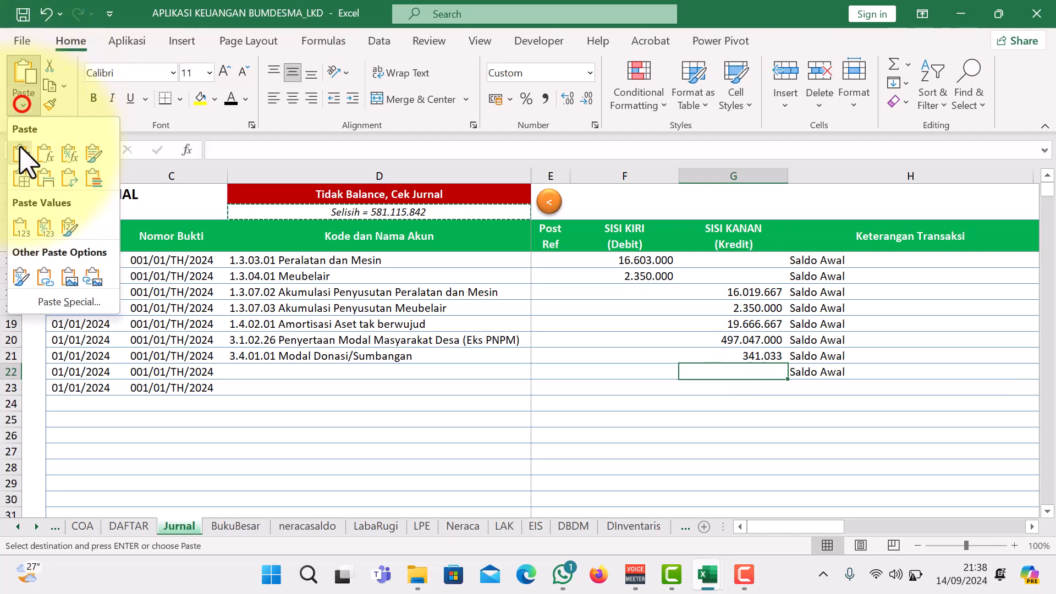
{"action": "left_click", "coordinate": [21, 227]}
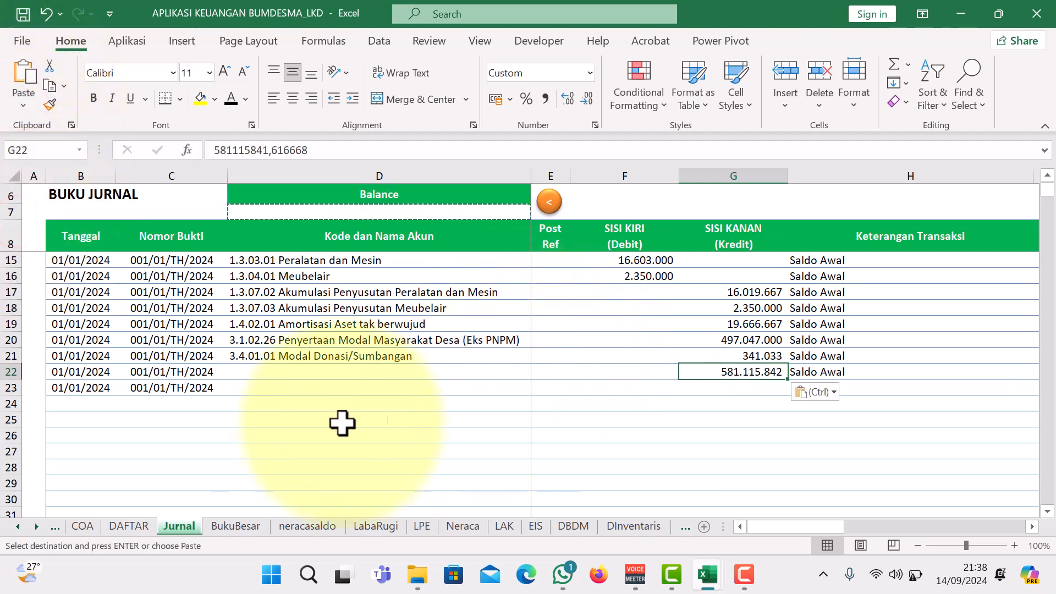
Look up accounts in D22 with the keyword laba and assign 3.3.01.01 Saldo Laba Tidak Dicadangkan to journal row 22.
{"action": "left_click", "coordinate": [266, 371]}
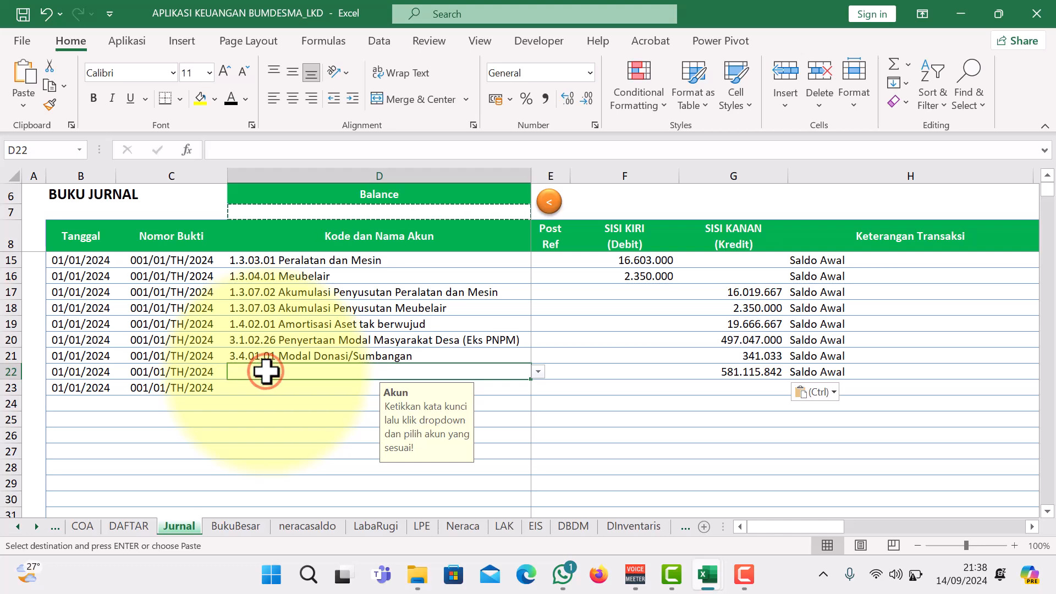
{"action": "type", "text": "laba"}
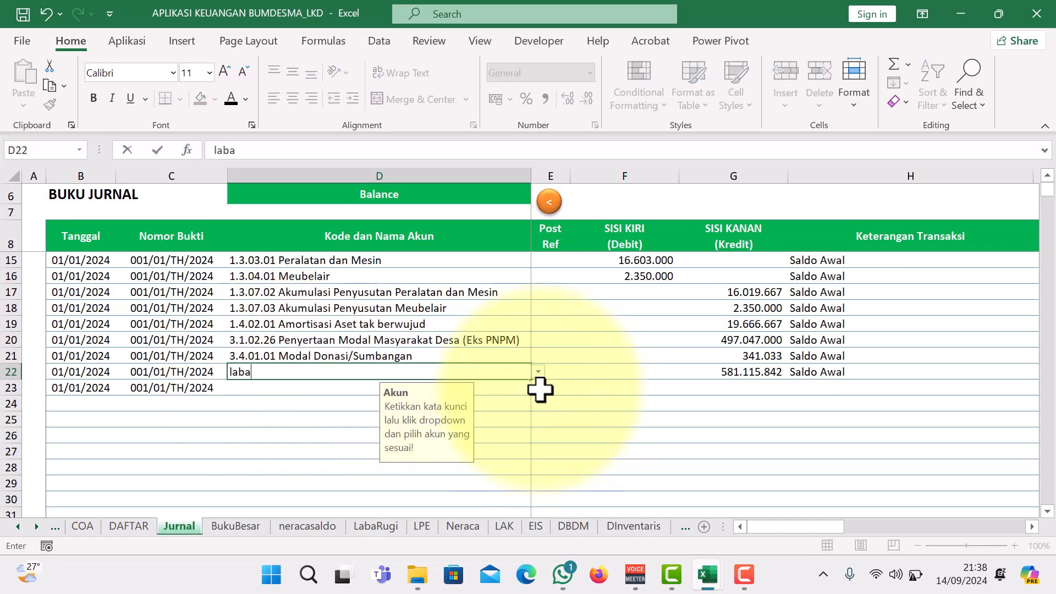
{"action": "left_click", "coordinate": [538, 372]}
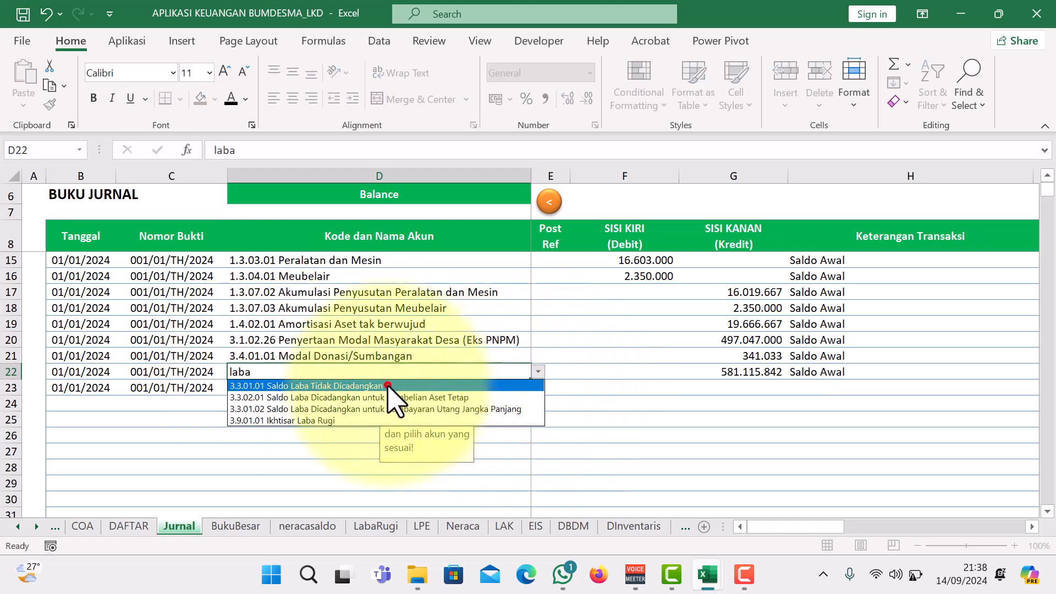
{"action": "left_click", "coordinate": [385, 382]}
Clear the unused date and voucher number from journal row 23.
{"action": "left_click_drag", "start_coordinate": [64, 387], "coordinate": [424, 394]}
{"action": "key", "text": "Delete"}
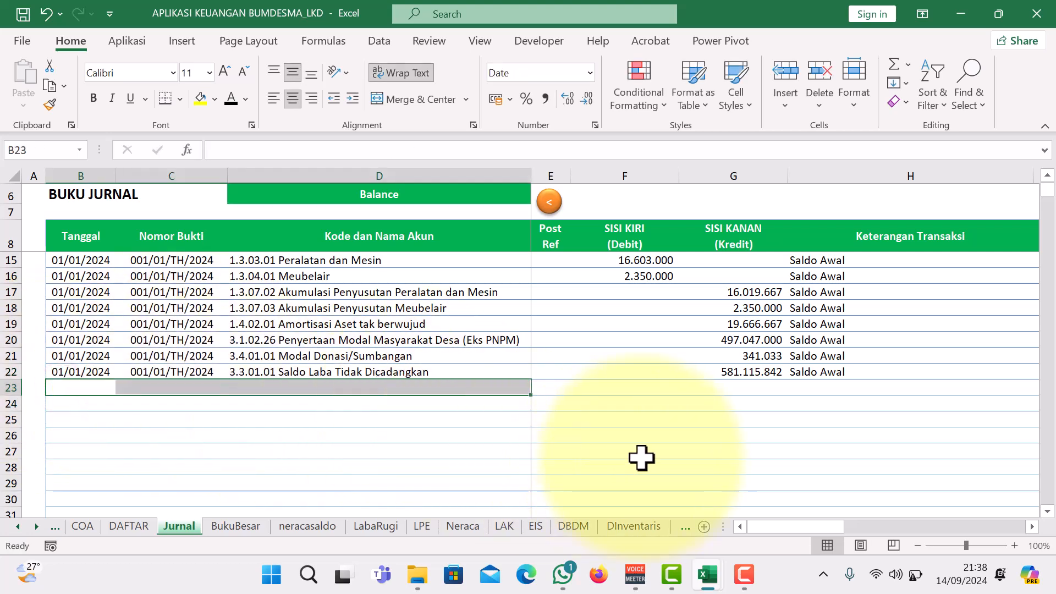
{"action": "scroll", "coordinate": [673, 478], "scroll_direction": "up", "scroll_amount": 2}
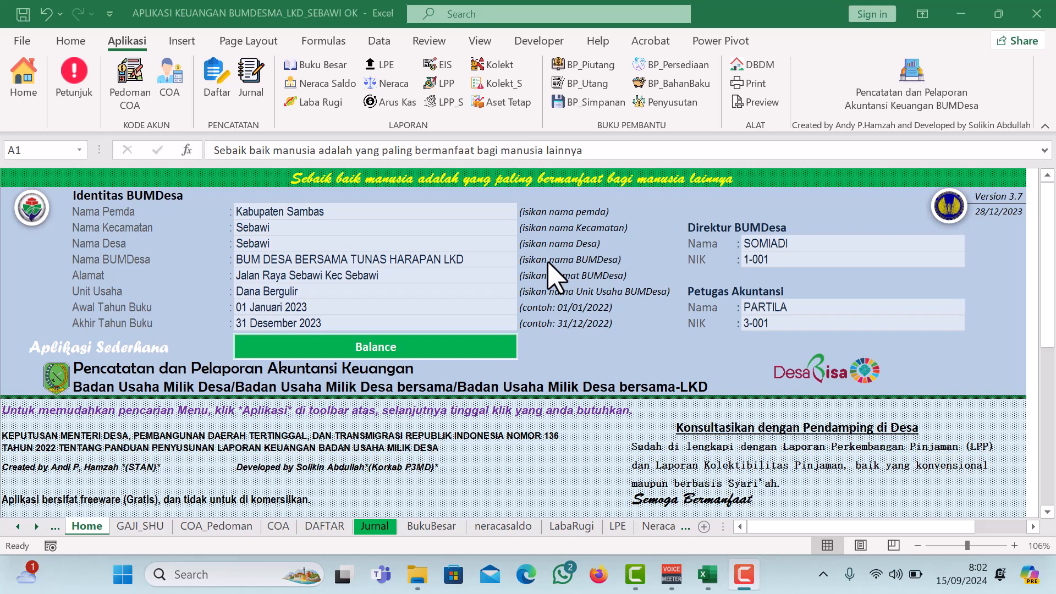
On the Home sheet, set Awal Tahun Buku to 01/01/2024 and Akhir Tahun Buku to 31 Januari 2024.
{"action": "left_click", "coordinate": [263, 308]}
{"action": "left_click", "coordinate": [262, 308]}
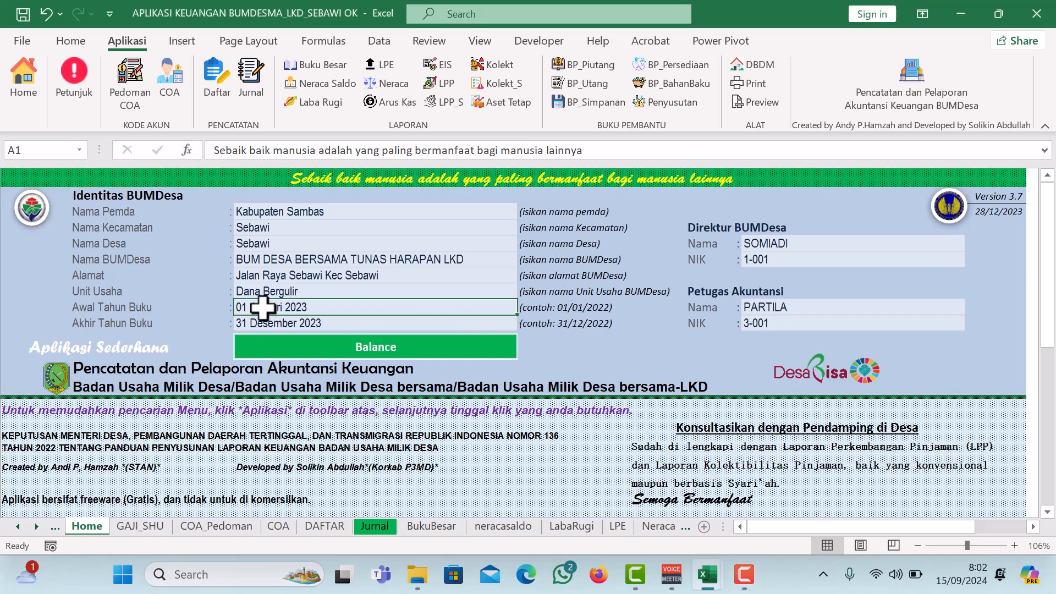
{"action": "double_click", "coordinate": [322, 308]}
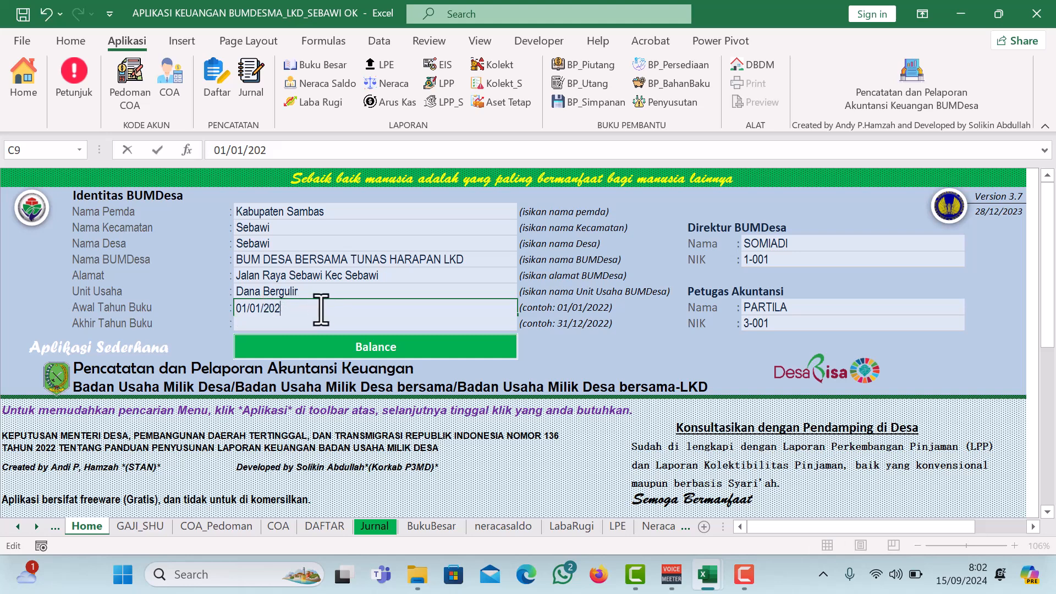
{"action": "type", "text": "4"}
{"action": "key", "text": "Return"}
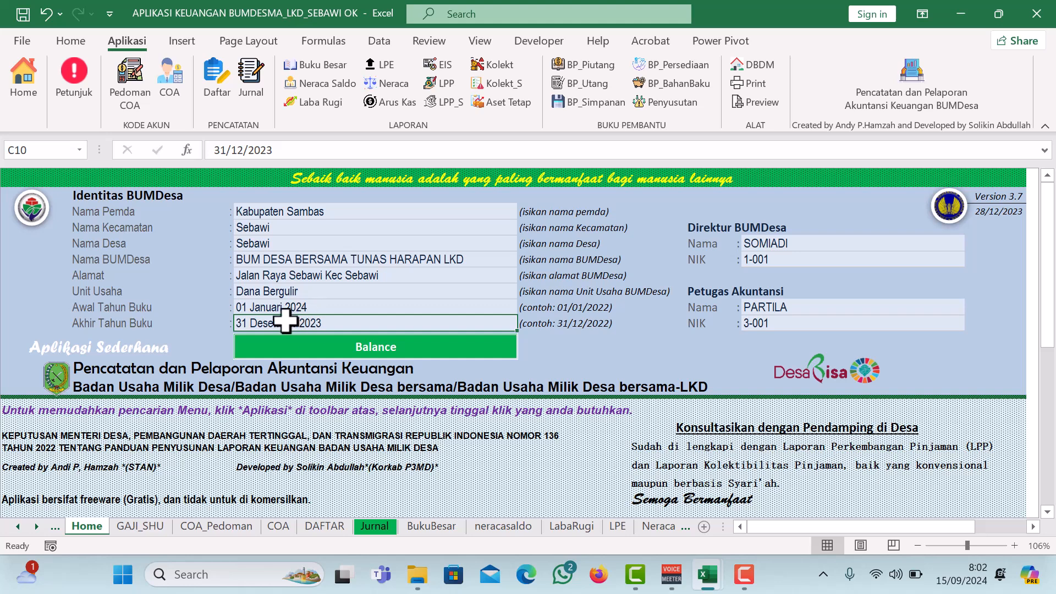
{"action": "type", "text": "31/1"}
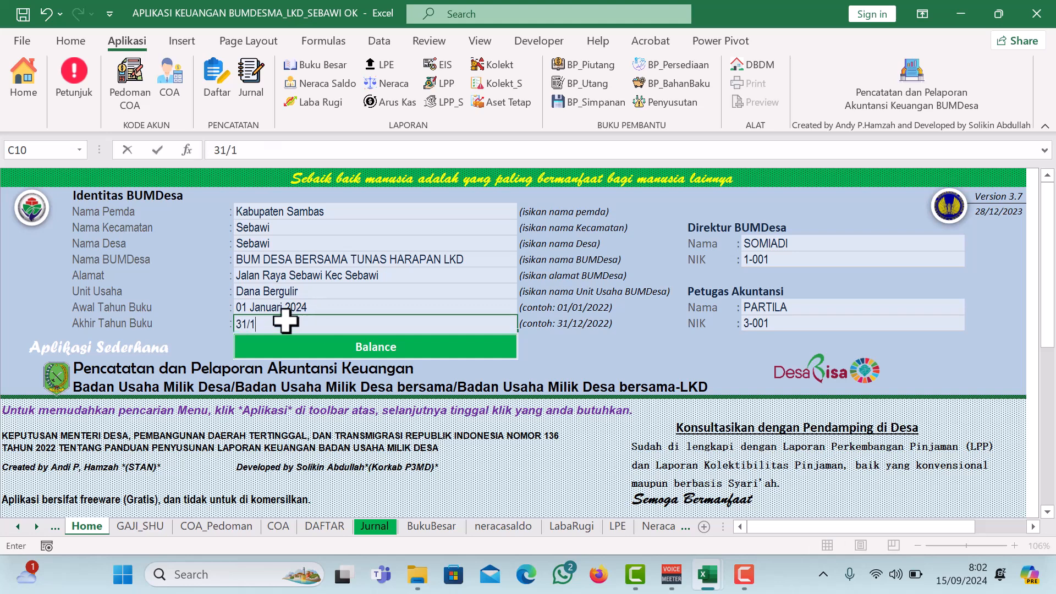
{"action": "key", "text": "Return"}
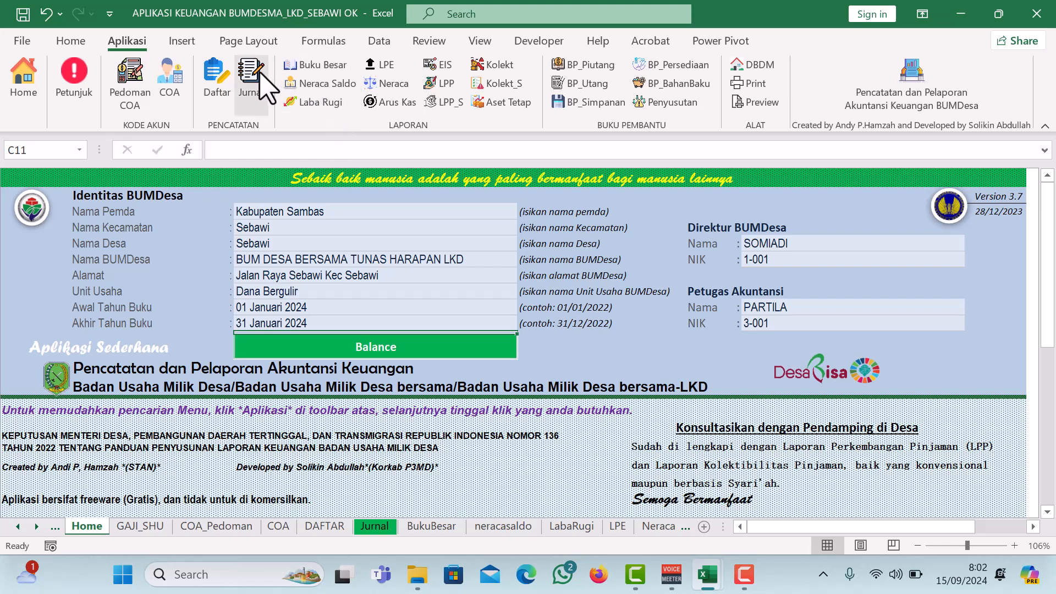
Open the Neraca Saldo report, review its debit and credit balances, and refresh its account list.
{"action": "left_click", "coordinate": [309, 85]}
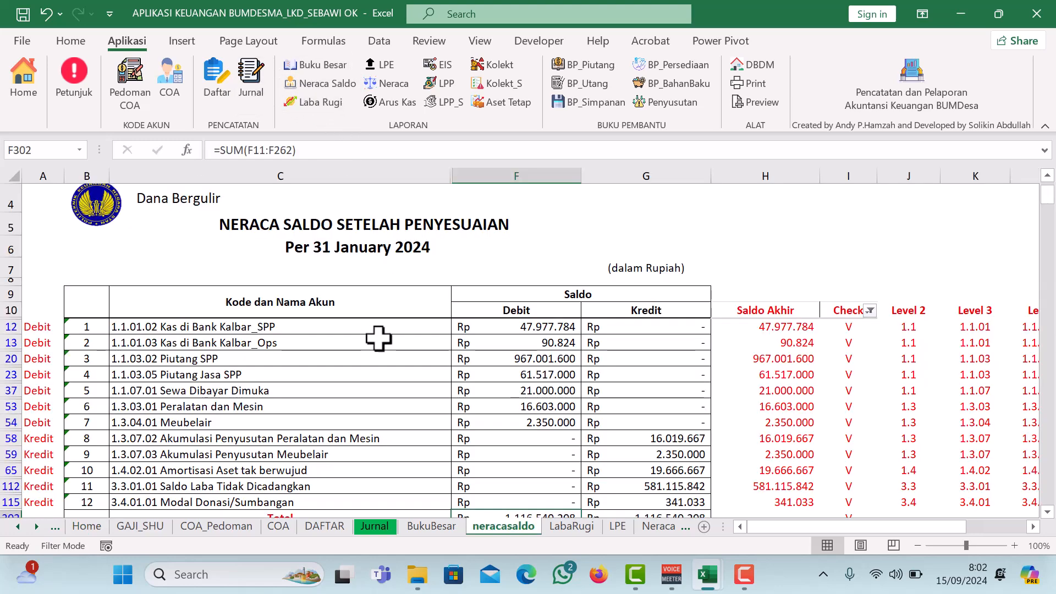
{"action": "scroll", "coordinate": [396, 356], "scroll_direction": "down", "scroll_amount": 3}
{"action": "scroll", "coordinate": [397, 353], "scroll_direction": "up", "scroll_amount": 4}
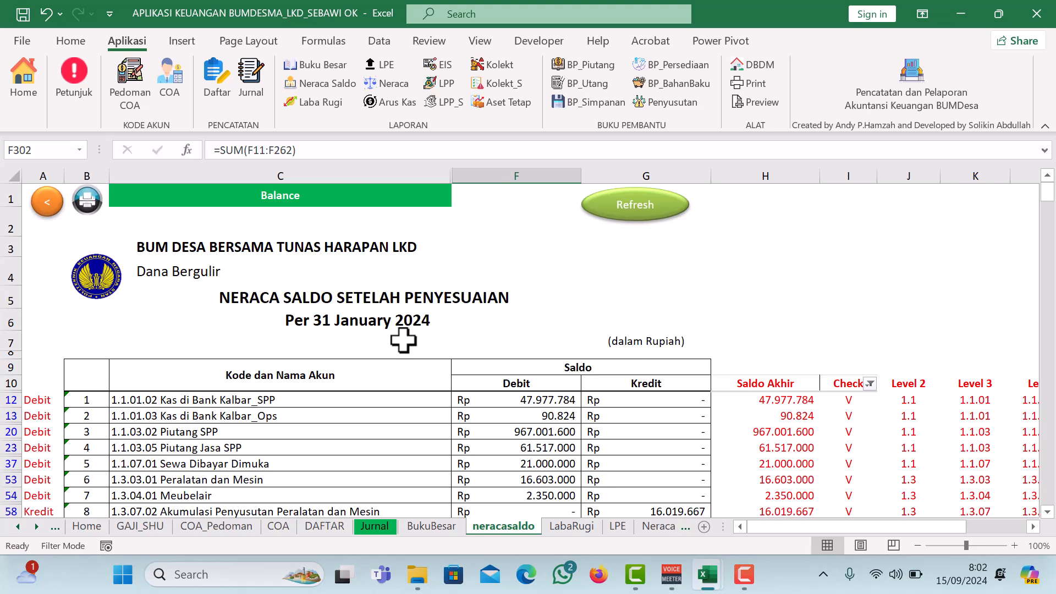
{"action": "scroll", "coordinate": [403, 341], "scroll_direction": "down", "scroll_amount": 5}
{"action": "scroll", "coordinate": [403, 341], "scroll_direction": "up", "scroll_amount": 5}
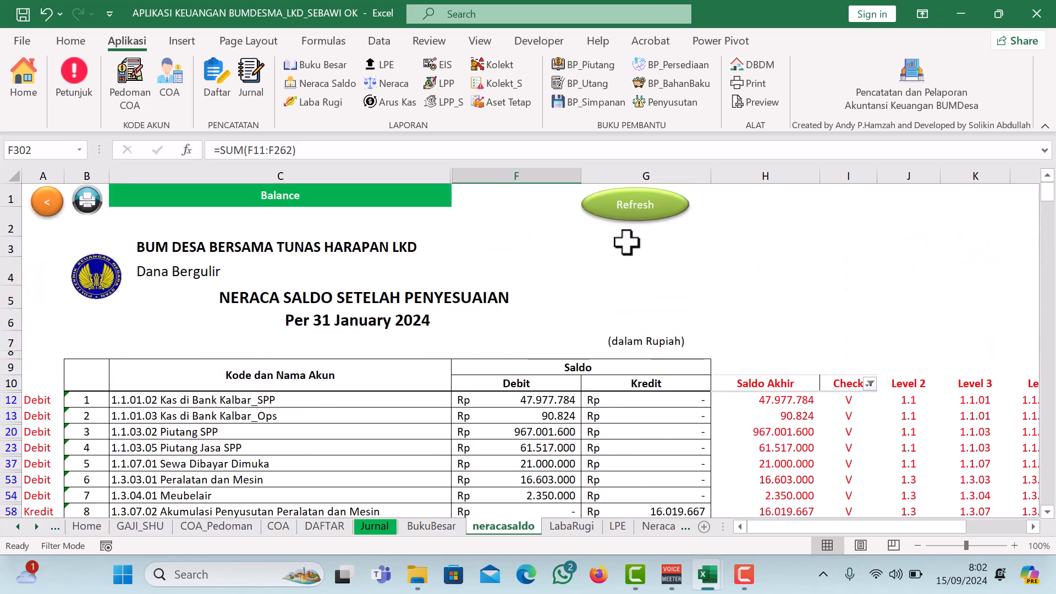
{"action": "left_click", "coordinate": [643, 207]}
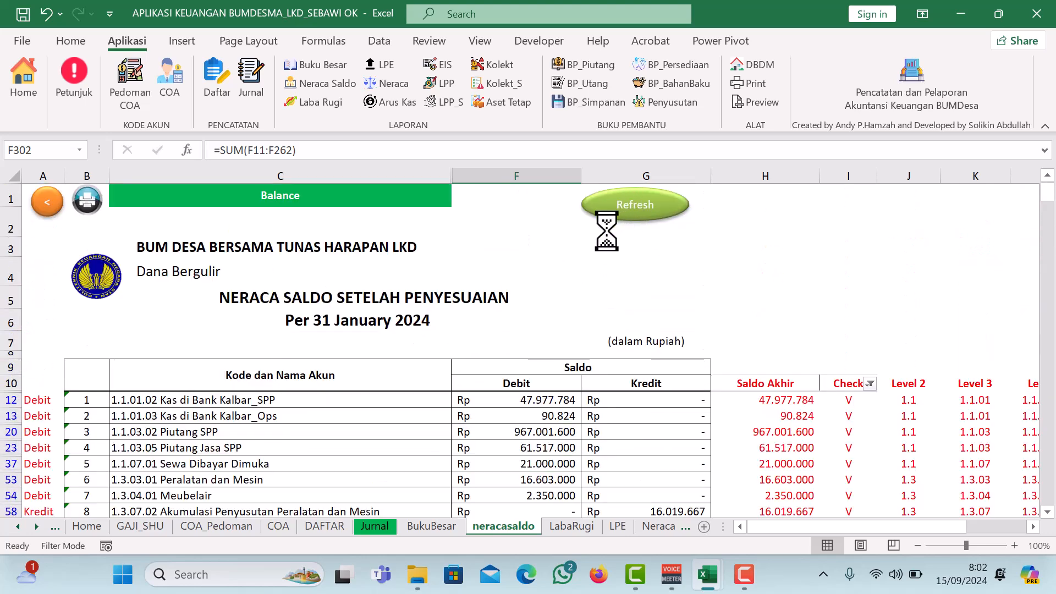
{"action": "scroll", "coordinate": [533, 299], "scroll_direction": "down", "scroll_amount": 4}
{"action": "scroll", "coordinate": [530, 302], "scroll_direction": "up", "scroll_amount": 4}
{"action": "scroll", "coordinate": [531, 302], "scroll_direction": "up", "scroll_amount": 1}
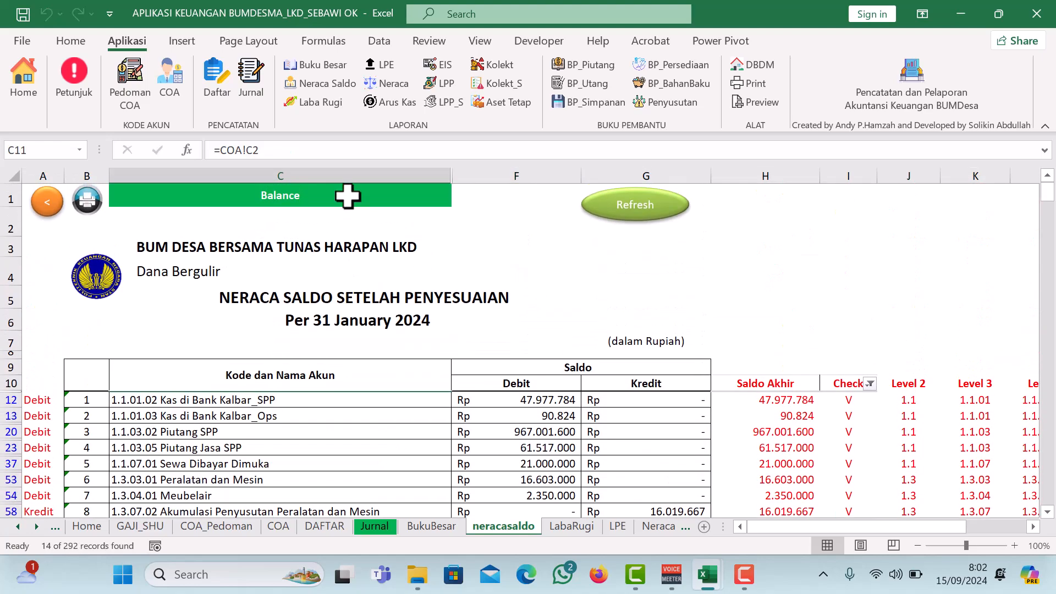
Open the LPE report and review its Penyertaan Modal, Saldo Laba and Bagi Hasil sections.
{"action": "left_click", "coordinate": [380, 64]}
{"action": "scroll", "coordinate": [426, 346], "scroll_direction": "down", "scroll_amount": 3}
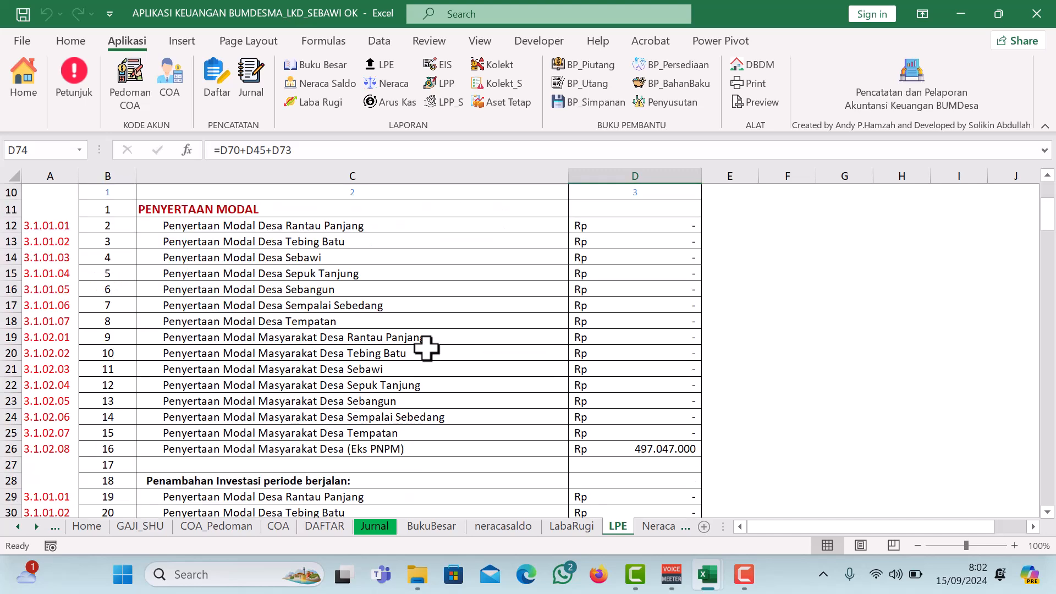
{"action": "scroll", "coordinate": [253, 345], "scroll_direction": "up", "scroll_amount": 2}
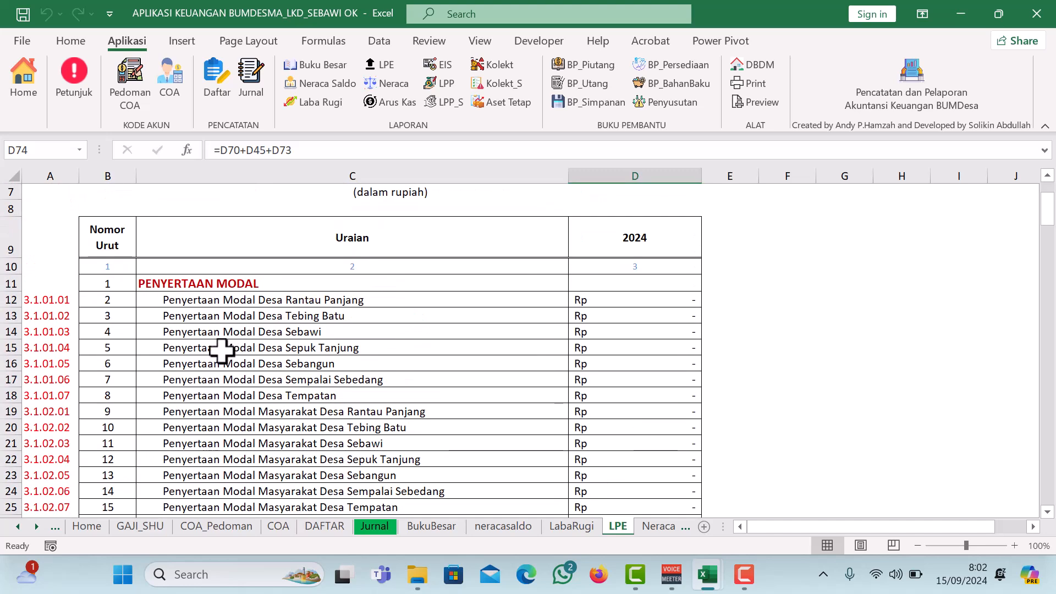
{"action": "scroll", "coordinate": [222, 351], "scroll_direction": "down", "scroll_amount": 1}
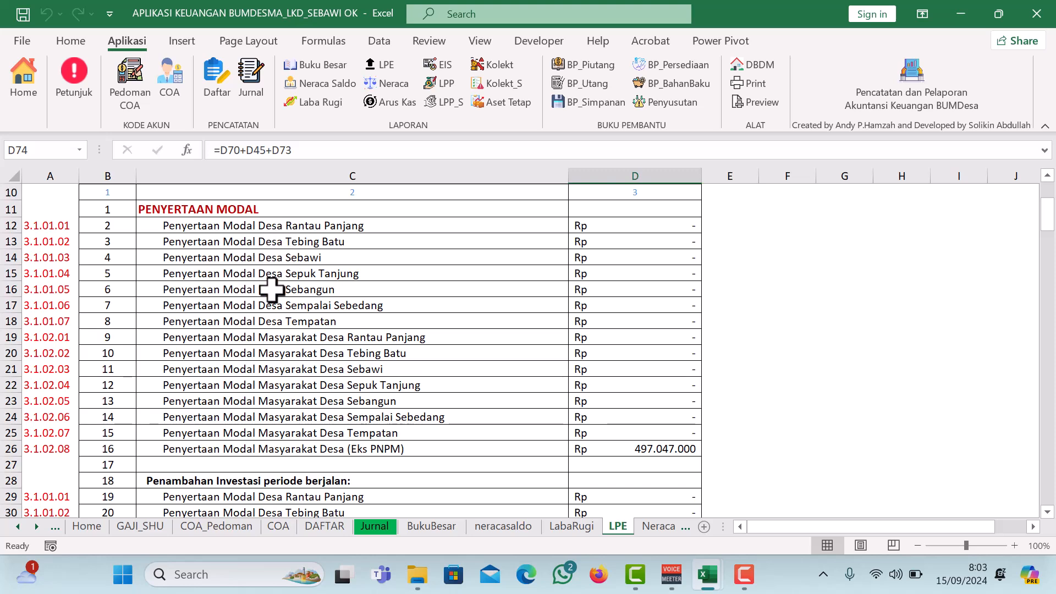
{"action": "scroll", "coordinate": [272, 368], "scroll_direction": "down", "scroll_amount": 13}
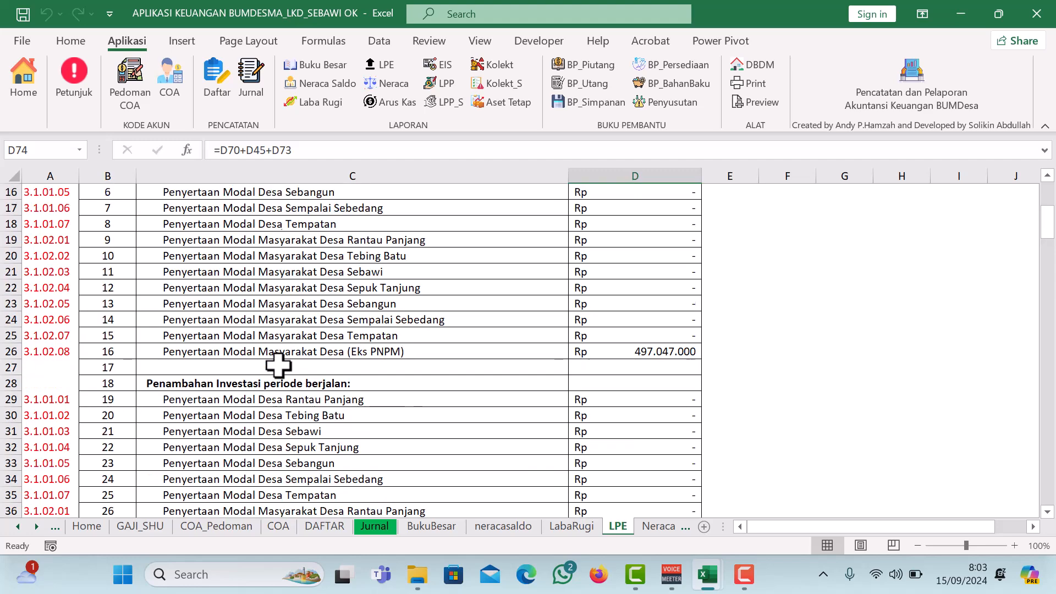
{"action": "scroll", "coordinate": [277, 366], "scroll_direction": "down", "scroll_amount": 3}
{"action": "scroll", "coordinate": [278, 365], "scroll_direction": "up", "scroll_amount": 12}
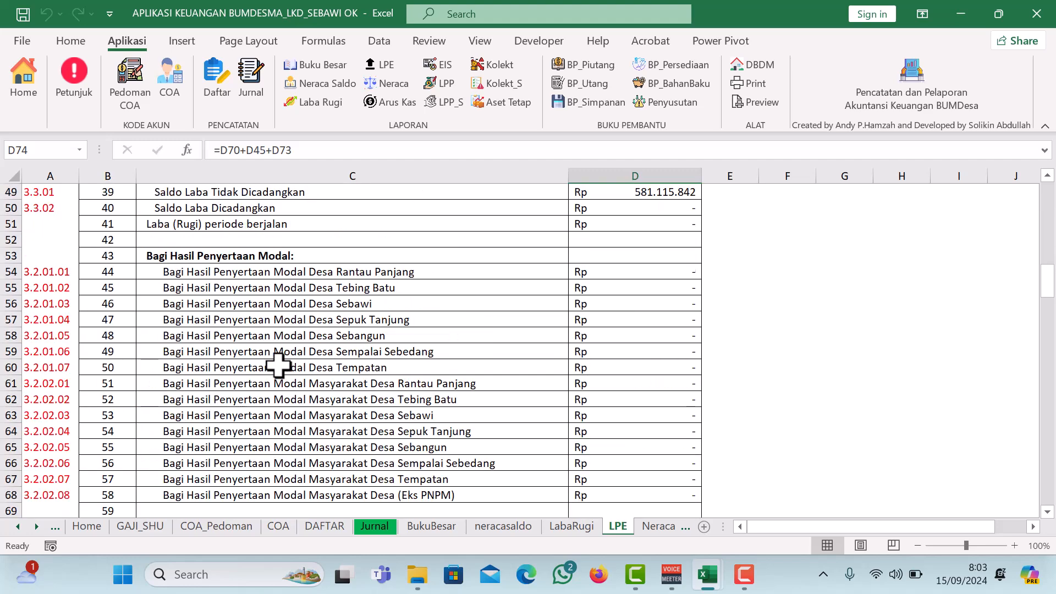
Open the Neraca report and compare its Tahun 2024 and Tahun 2023 columns across assets, liabilities and equity.
{"action": "left_click", "coordinate": [393, 83]}
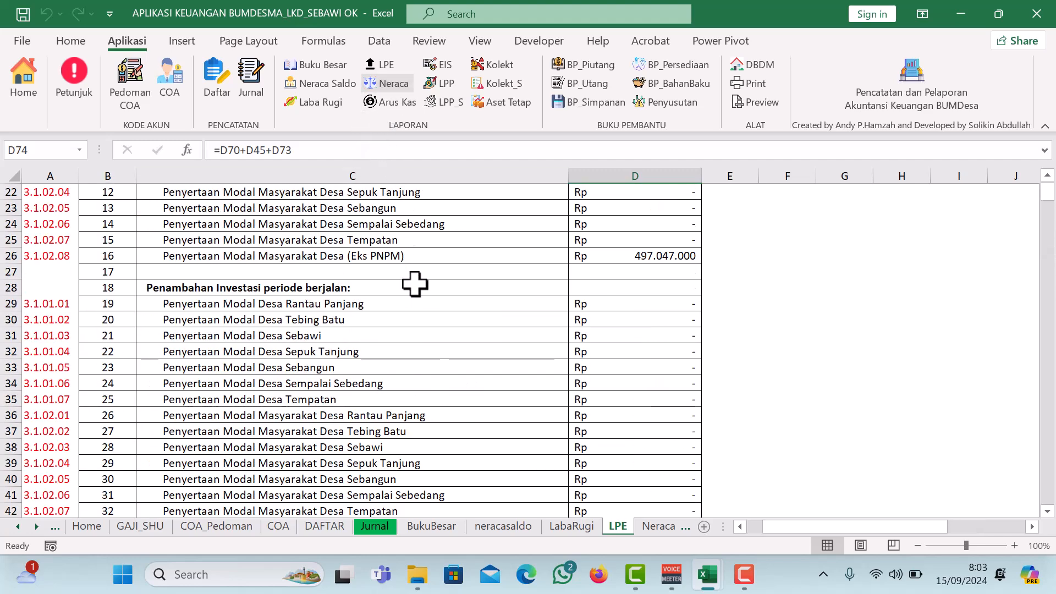
{"action": "scroll", "coordinate": [481, 363], "scroll_direction": "down", "scroll_amount": 10}
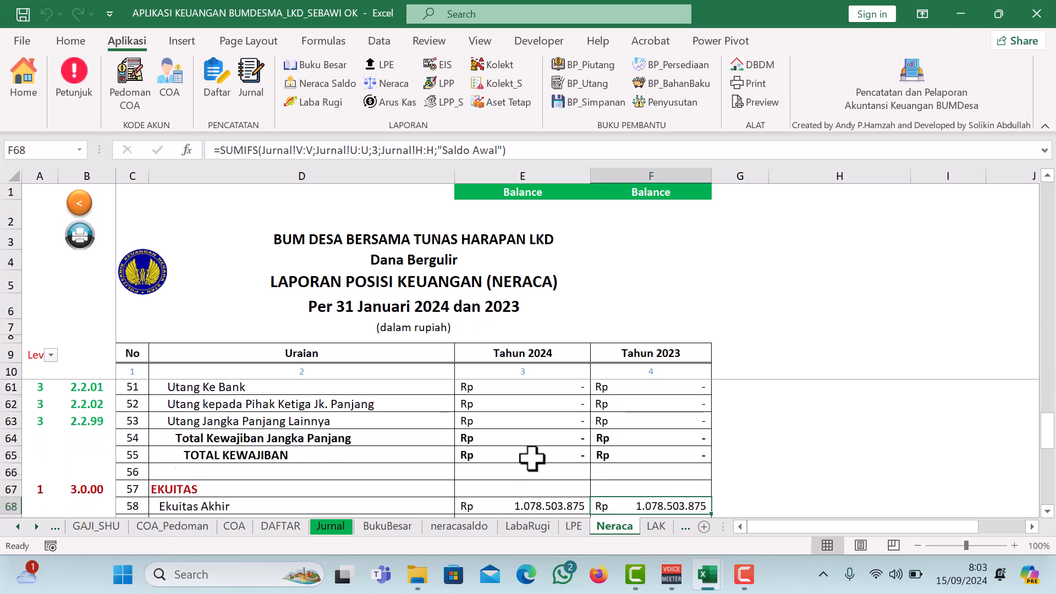
{"action": "scroll", "coordinate": [532, 444], "scroll_direction": "up", "scroll_amount": 4}
{"action": "scroll", "coordinate": [533, 444], "scroll_direction": "up", "scroll_amount": 9}
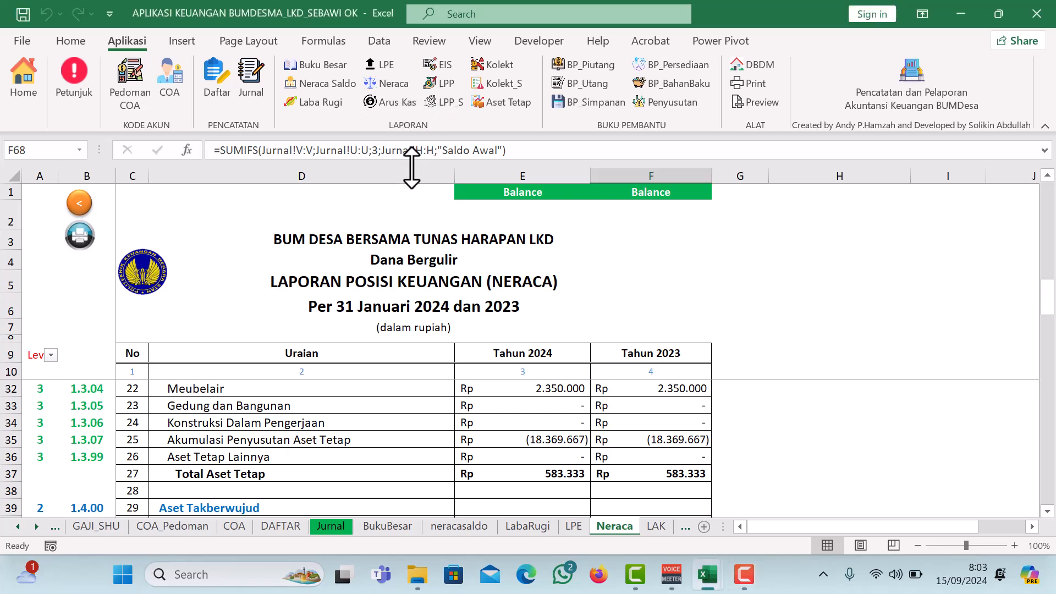
Open the Arus Kas report and check the opening and closing cash balances at its end.
{"action": "left_click", "coordinate": [392, 104]}
{"action": "scroll", "coordinate": [620, 377], "scroll_direction": "down", "scroll_amount": 8}
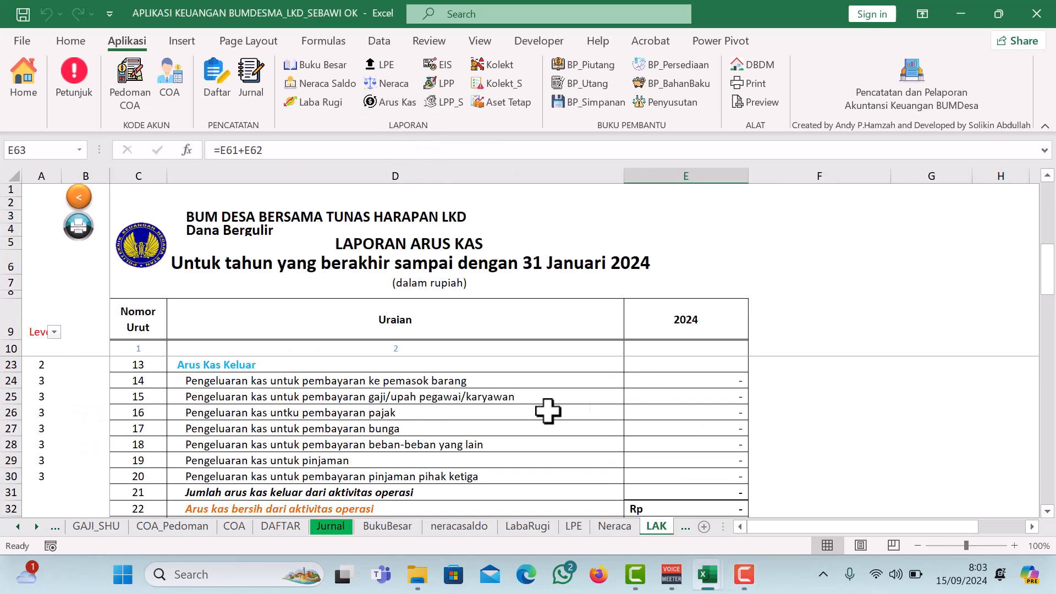
{"action": "scroll", "coordinate": [528, 408], "scroll_direction": "down", "scroll_amount": 9}
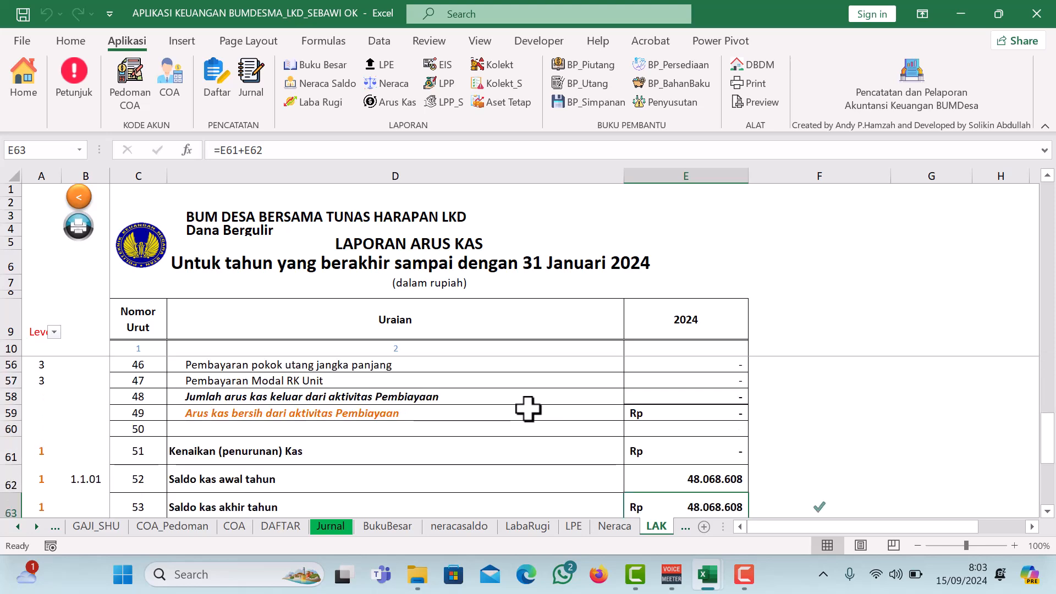
{"action": "scroll", "coordinate": [528, 408], "scroll_direction": "up", "scroll_amount": 1}
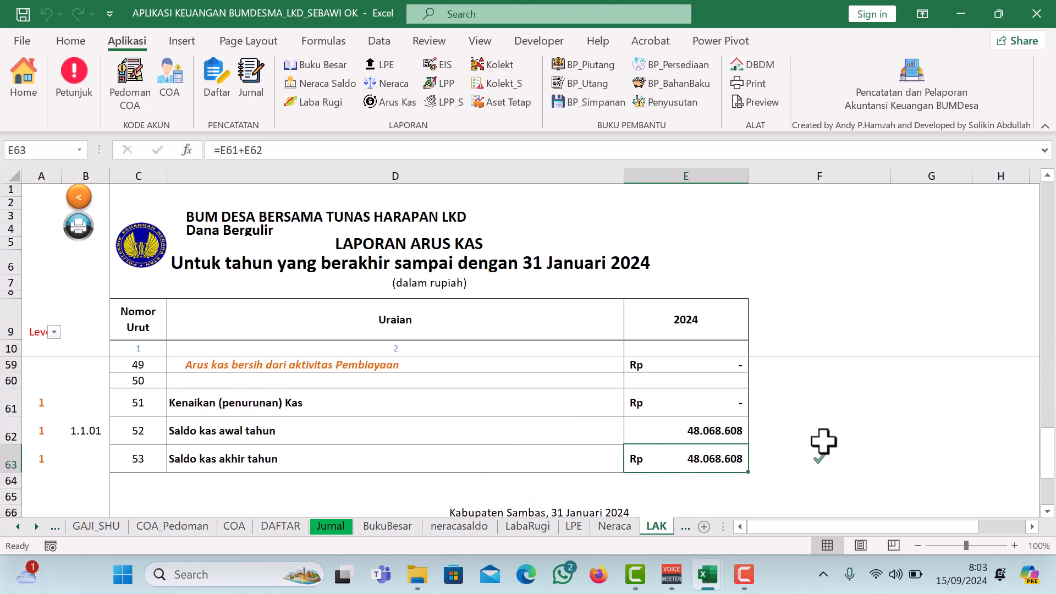
Open the LPP loan progress report and review the borrower groups' repayments, remaining principal and arrears.
{"action": "left_click", "coordinate": [440, 83]}
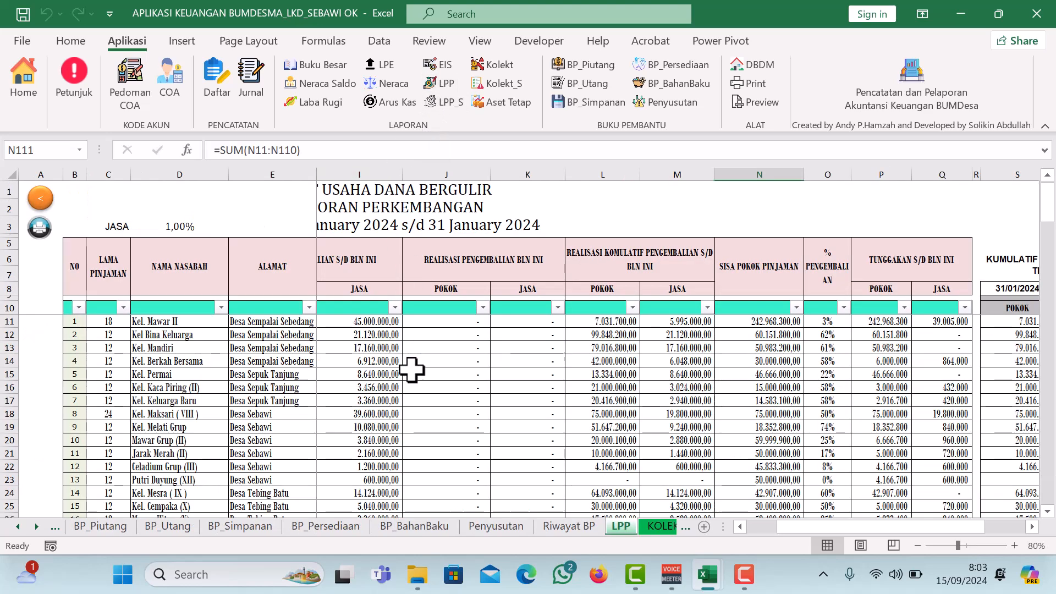
{"action": "scroll", "coordinate": [411, 370], "scroll_direction": "down", "scroll_amount": 4}
{"action": "scroll", "coordinate": [411, 370], "scroll_direction": "up", "scroll_amount": 3}
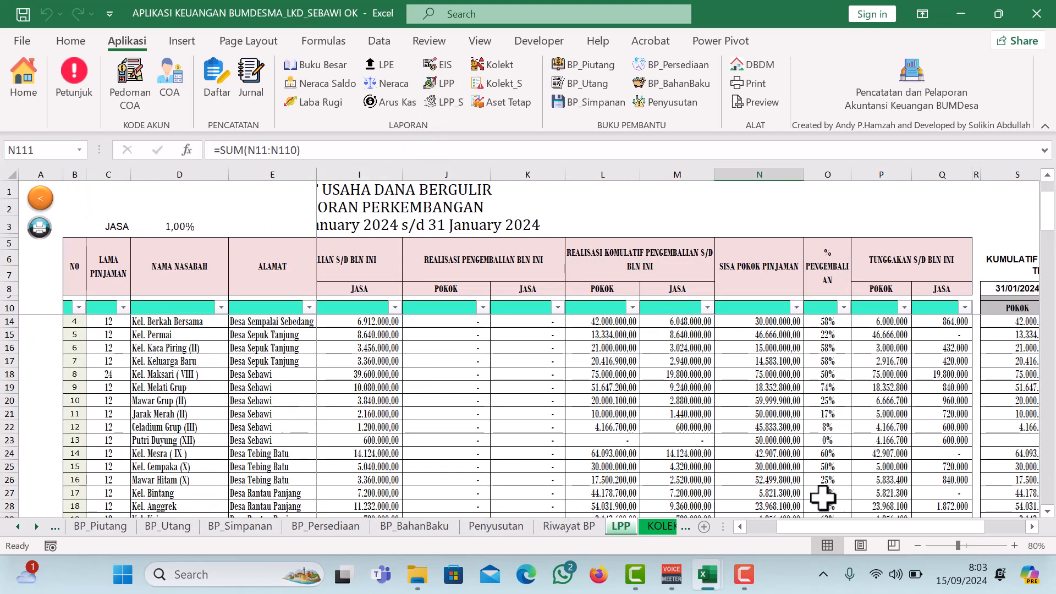
Review the LPP report's loan allocations and repayment targets from its first borrower, and open the loan collectibility report.
{"action": "left_click_drag", "start_coordinate": [853, 525], "coordinate": [803, 553]}
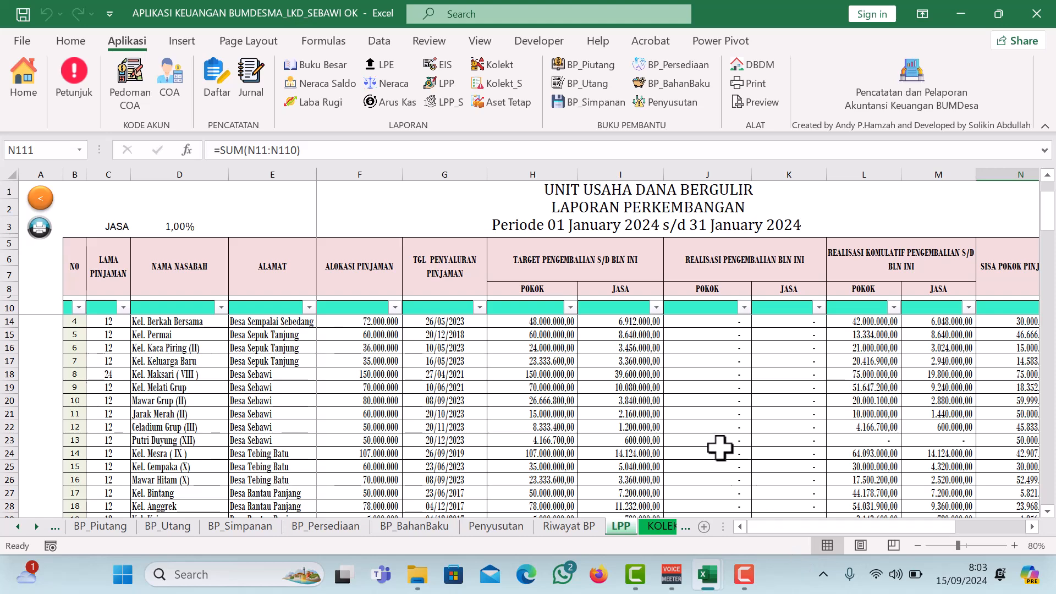
{"action": "scroll", "coordinate": [719, 443], "scroll_direction": "up", "scroll_amount": 1}
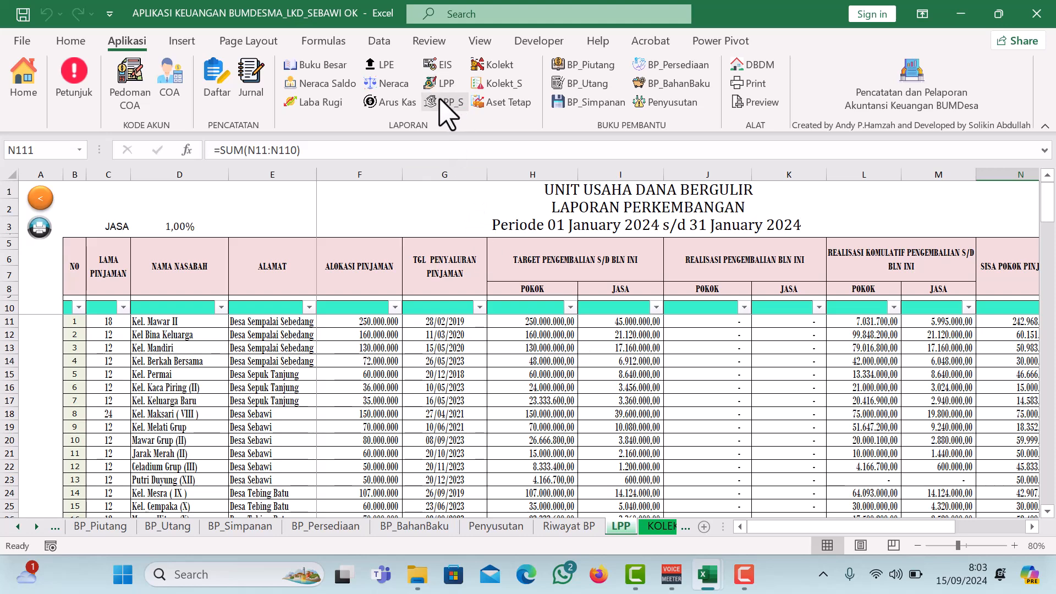
{"action": "left_click", "coordinate": [491, 66]}
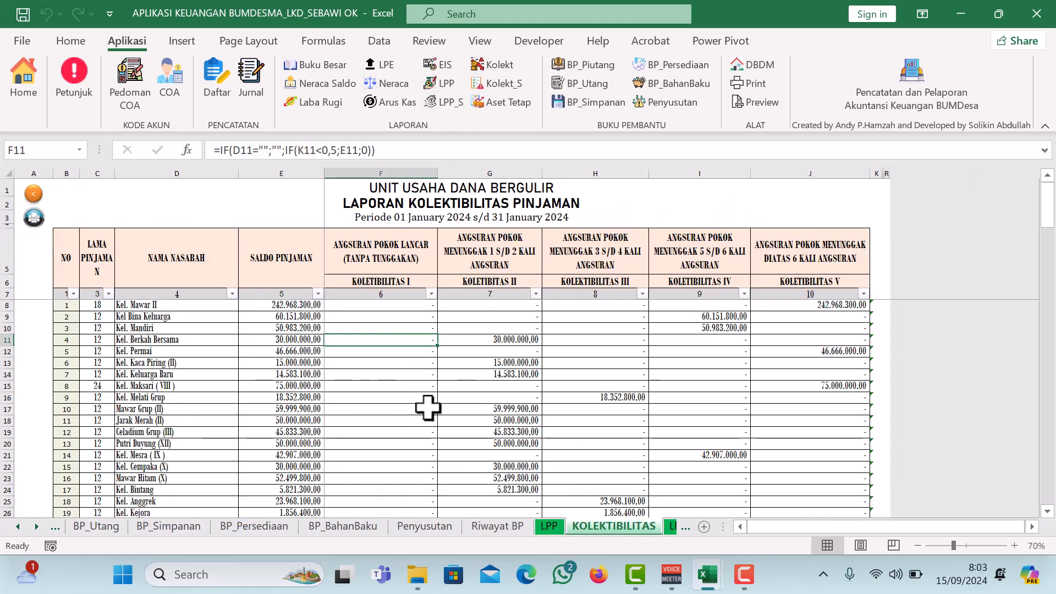
Open the BP_Piutang receivables ledger and check its Piutang SPP, Jasa SPP, Usaha, Pegawai and Total Piutang amounts.
{"action": "left_click", "coordinate": [588, 67]}
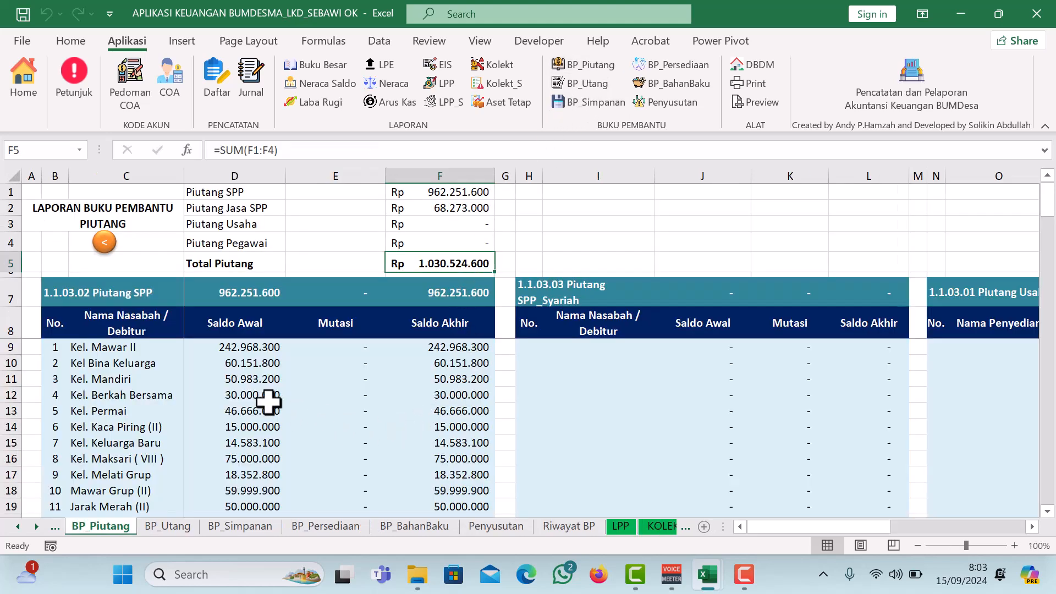
{"action": "left_click", "coordinate": [421, 194]}
{"action": "left_click", "coordinate": [416, 211]}
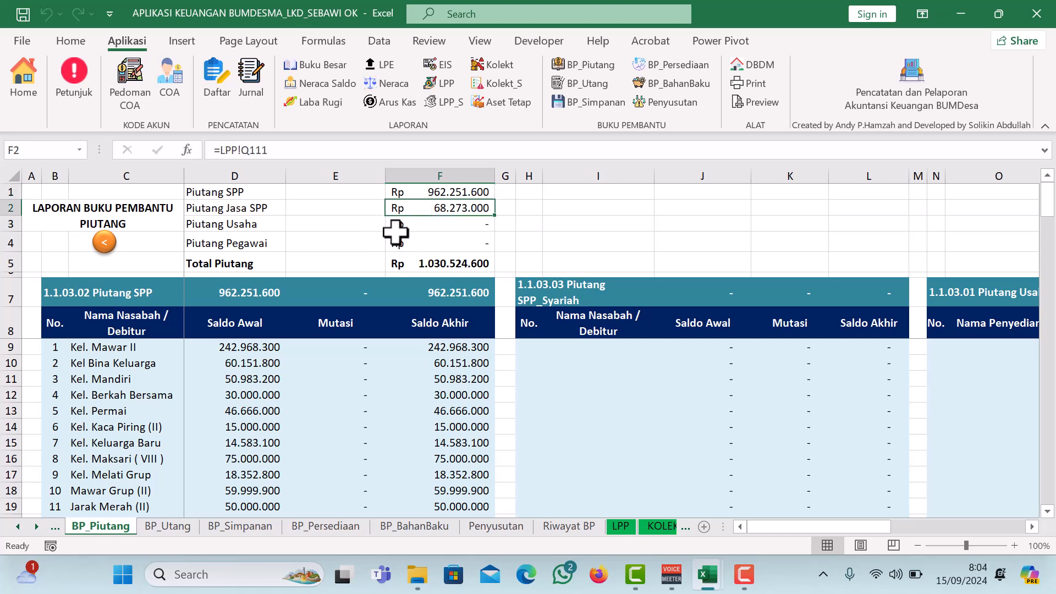
{"action": "left_click", "coordinate": [411, 225]}
{"action": "left_click", "coordinate": [407, 242]}
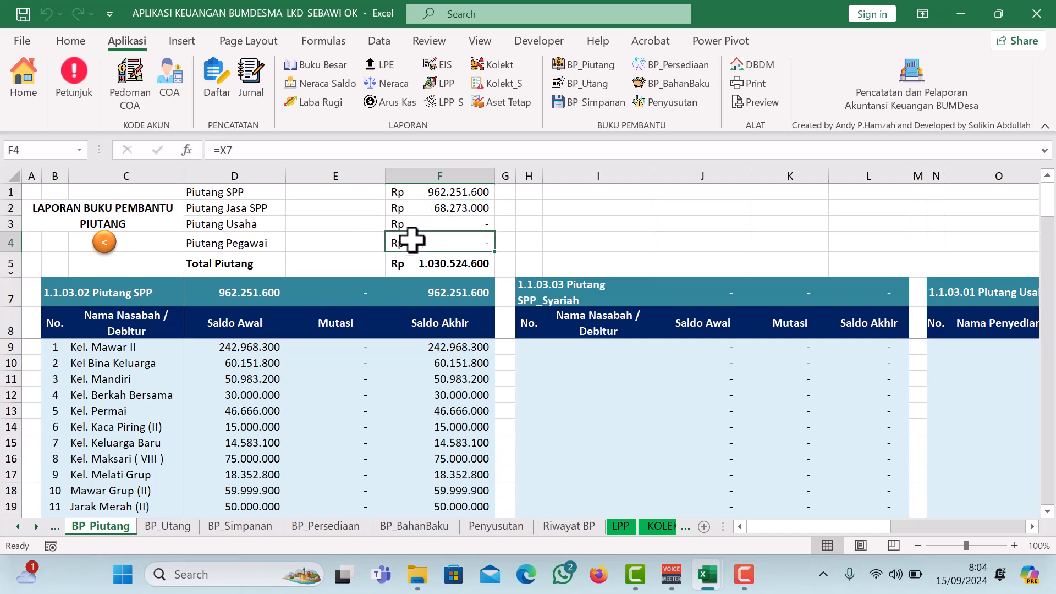
{"action": "left_click", "coordinate": [398, 262]}
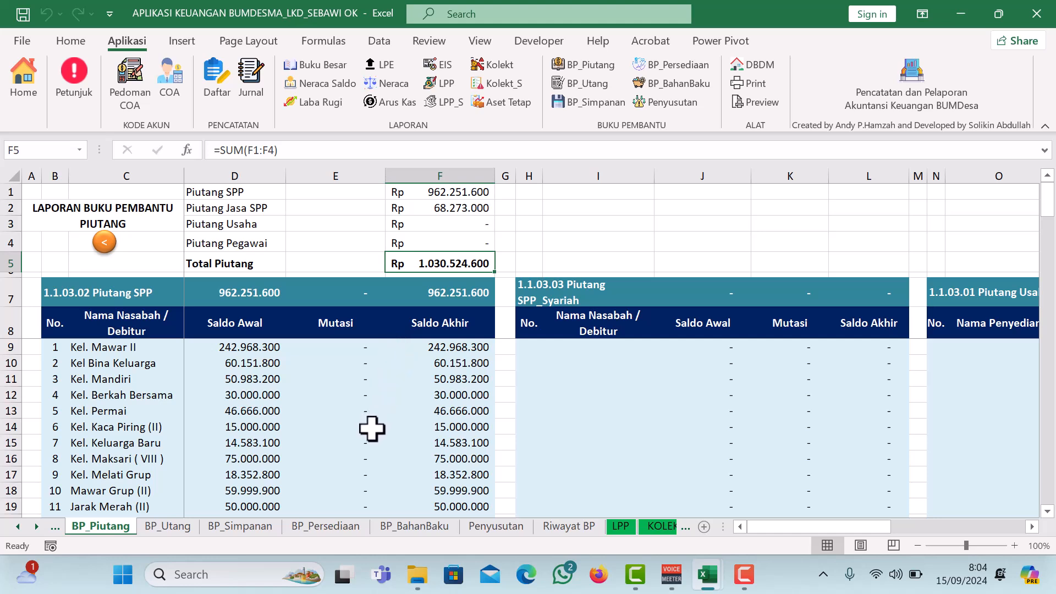
Look through the remaining subsidiary ledgers: BP_Utang, BP_Simpanan, BP_Persediaan and the Penyusutan asset depreciation report.
{"action": "left_click", "coordinate": [580, 85]}
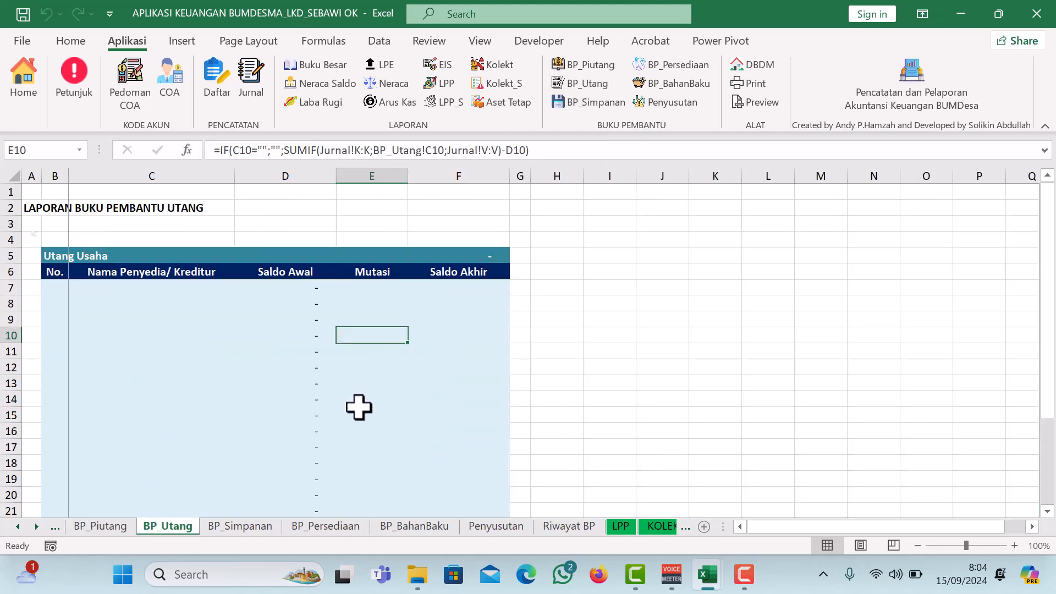
{"action": "left_click", "coordinate": [587, 103]}
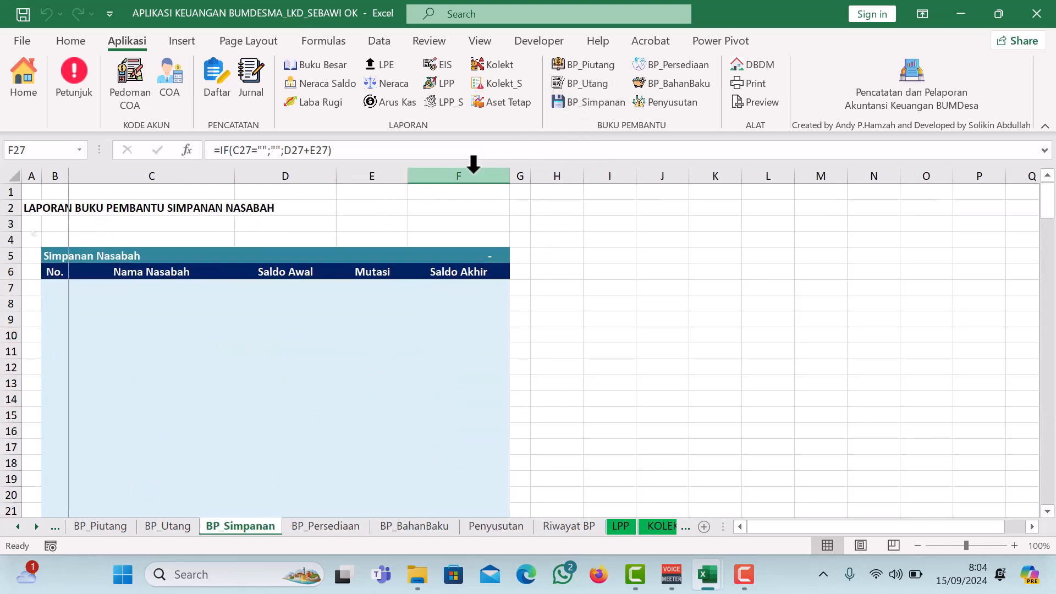
{"action": "left_click", "coordinate": [676, 70]}
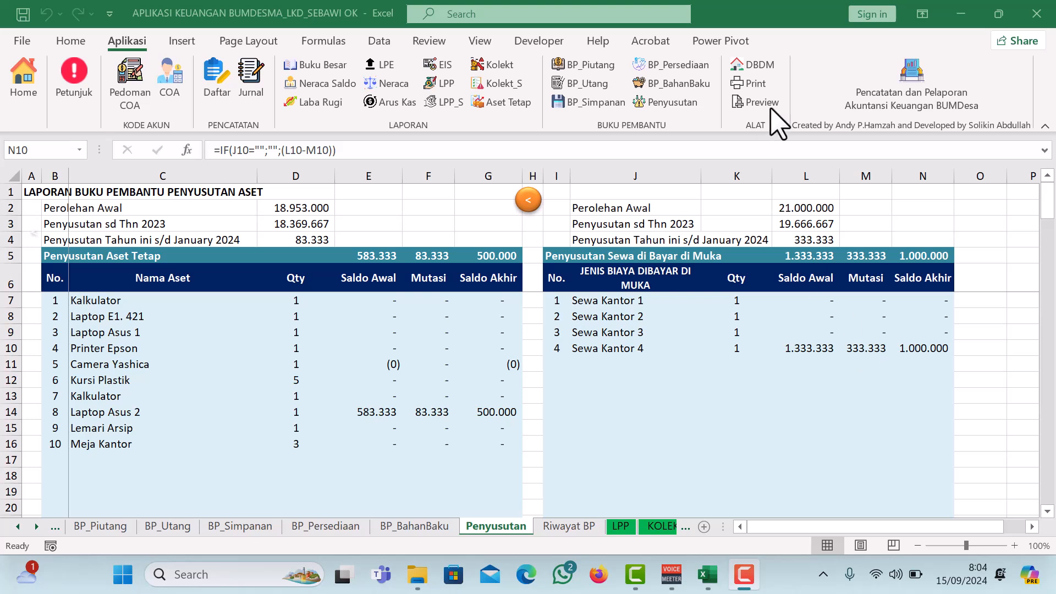
Return to the Home sheet and check the Awal Tahun Buku date in the BUMDesa identity section.
{"action": "left_click", "coordinate": [40, 99]}
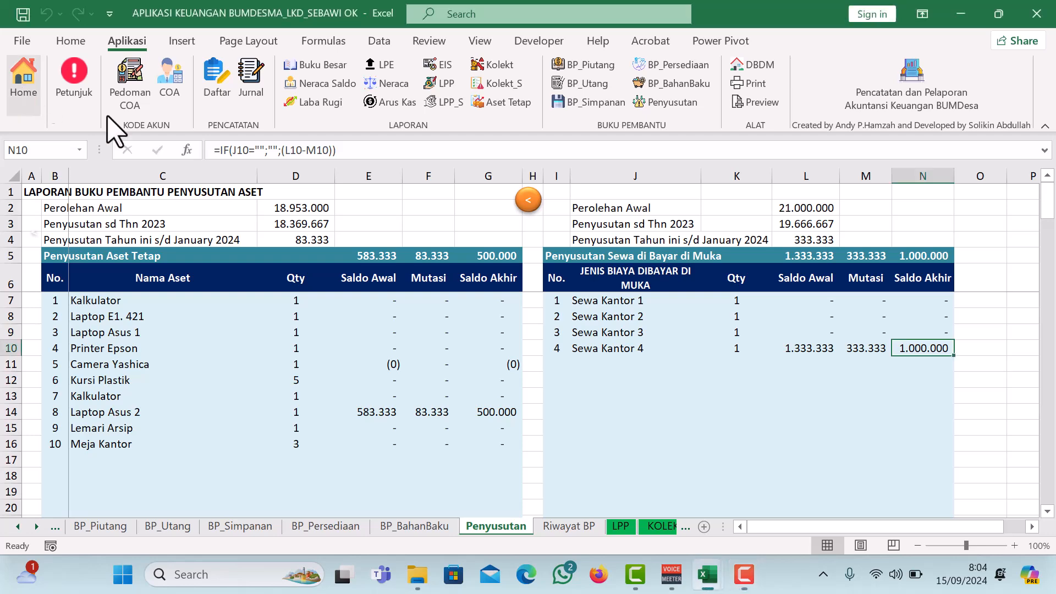
{"action": "left_click", "coordinate": [25, 82]}
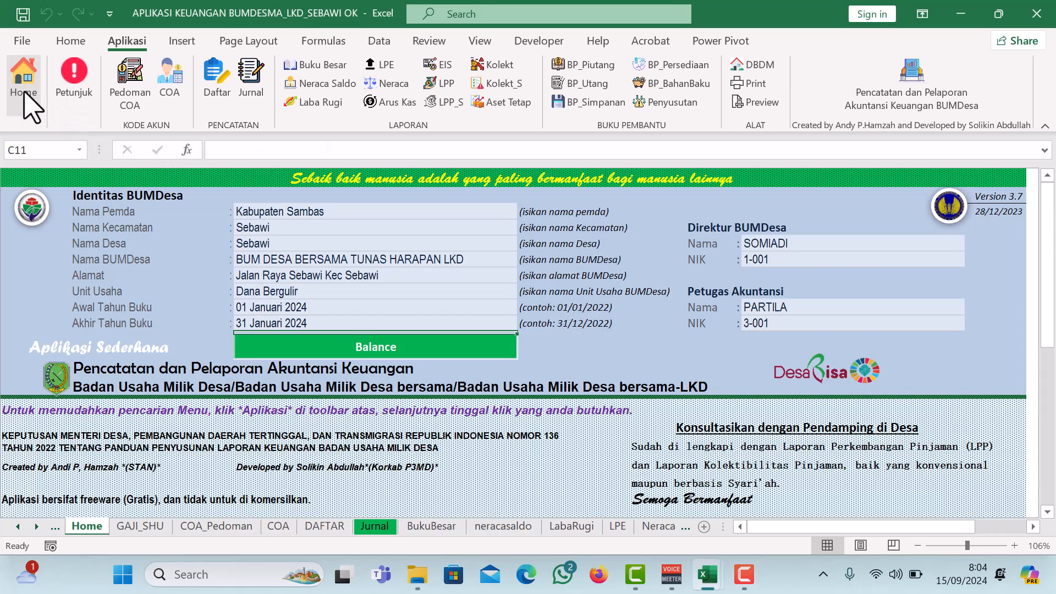
{"action": "left_click", "coordinate": [481, 306]}
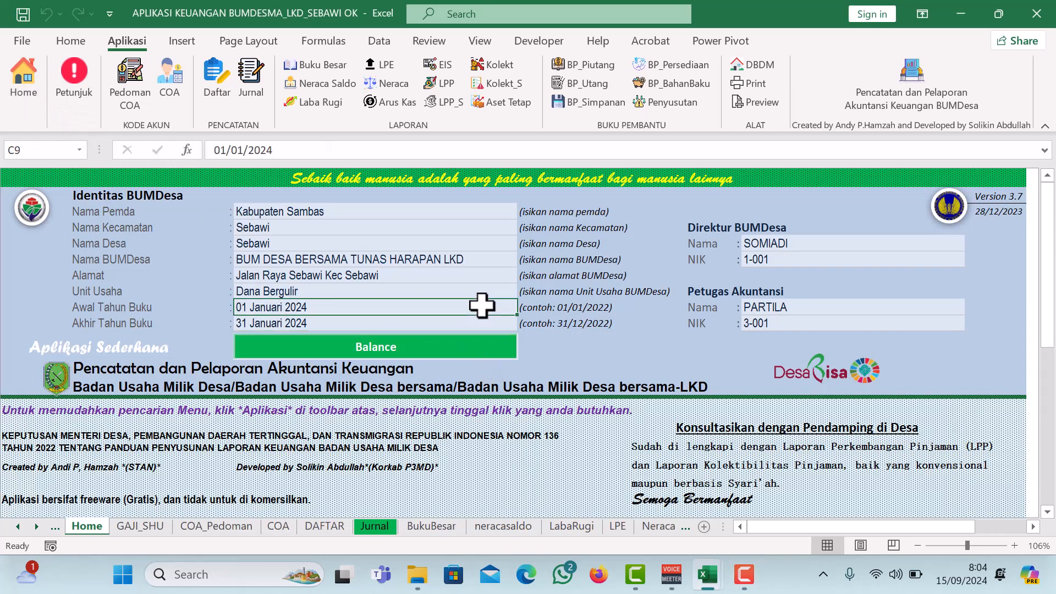